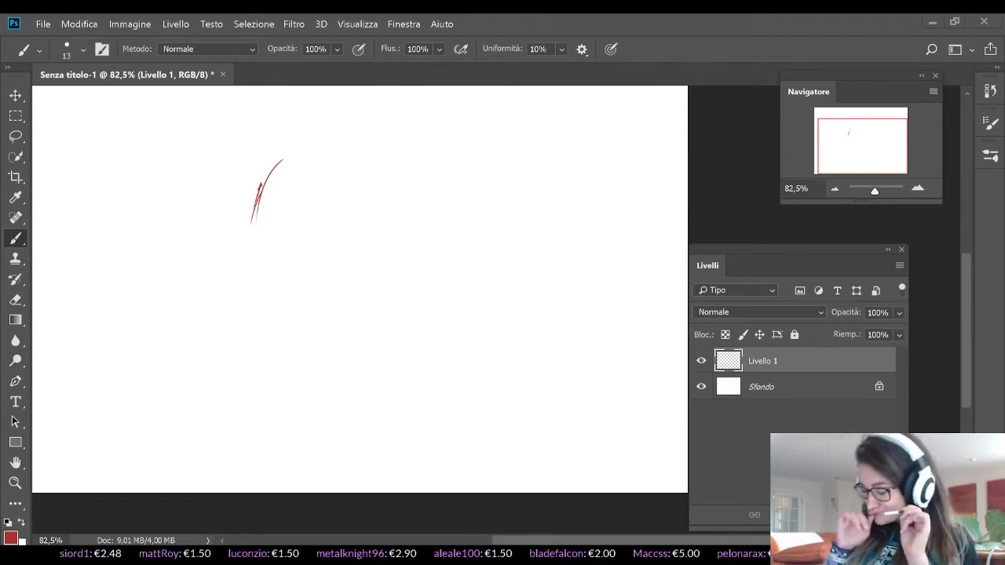
Sketch a large rough red circle on Livello 1 with the 13 px brush
{"action": "left_click_drag", "start_coordinate": [264, 178], "coordinate": [234, 280]}
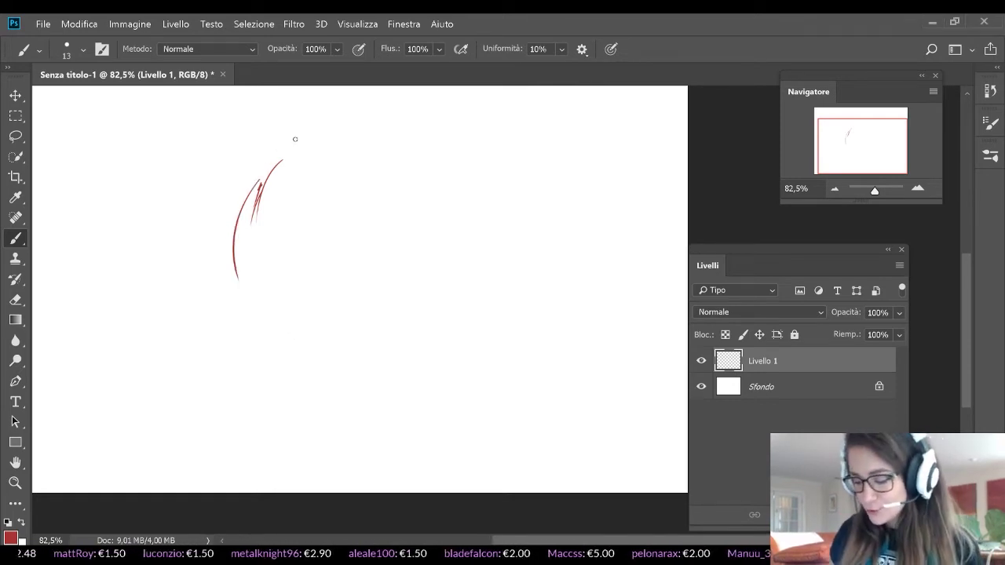
{"action": "mouse_move", "coordinate": [270, 175]}
{"action": "left_mouse_down"}
{"action": "mouse_move", "coordinate": [268, 323]}
{"action": "mouse_move", "coordinate": [287, 346]}
{"action": "left_mouse_up"}
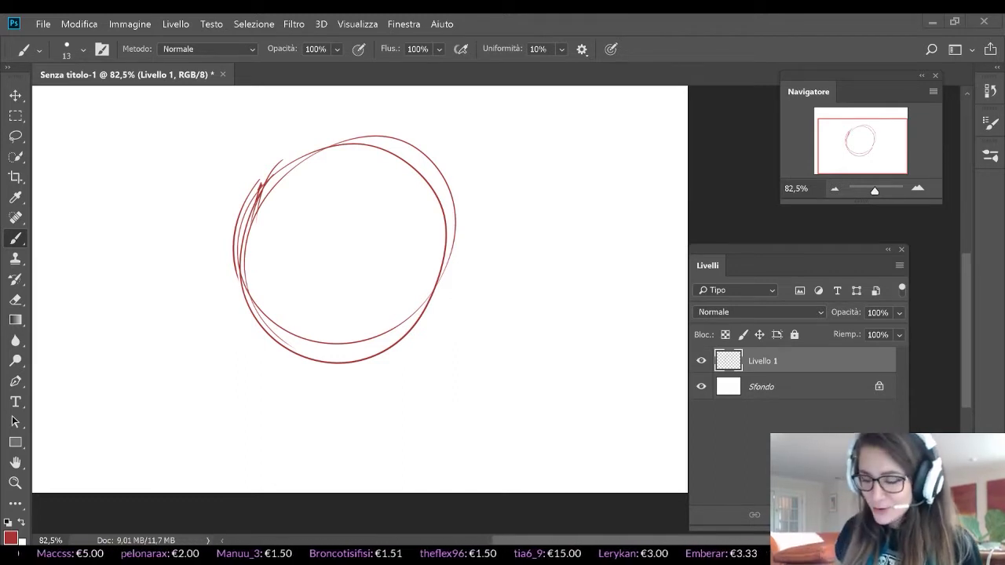
Make the brush opacity respond to pen pressure and set the brush size to 29 px
{"action": "left_click", "coordinate": [359, 49]}
{"action": "right_click", "coordinate": [475, 153]}
{"action": "left_click_drag", "start_coordinate": [552, 189], "coordinate": [563, 189]}
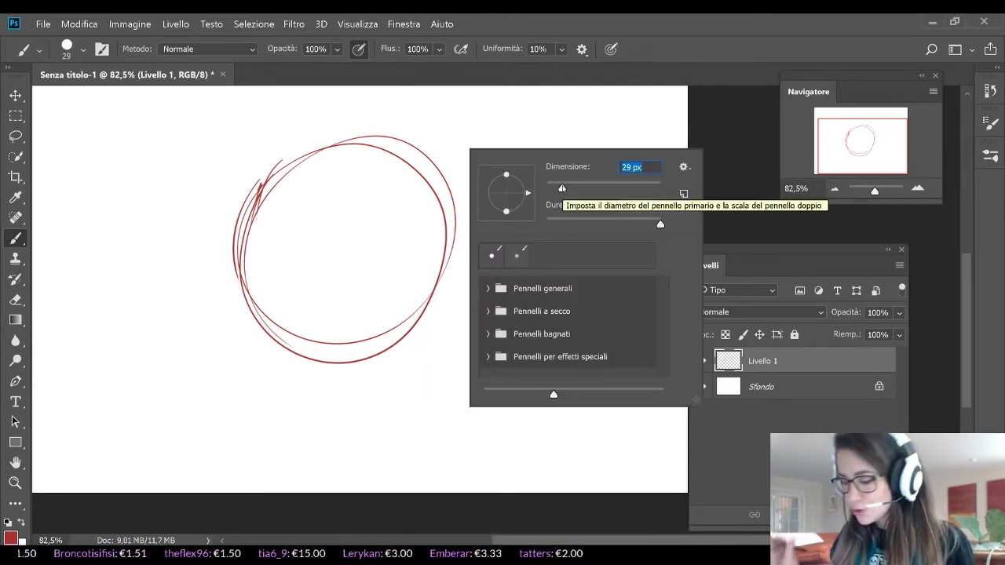
Replace the sketched layer with a new empty one and sketch light overlapping red ovals for the head
{"action": "mouse_move", "coordinate": [826, 359]}
{"action": "left_mouse_down"}
{"action": "mouse_move", "coordinate": [735, 479]}
{"action": "mouse_move", "coordinate": [869, 514]}
{"action": "left_mouse_up"}
{"action": "left_click", "coordinate": [851, 515]}
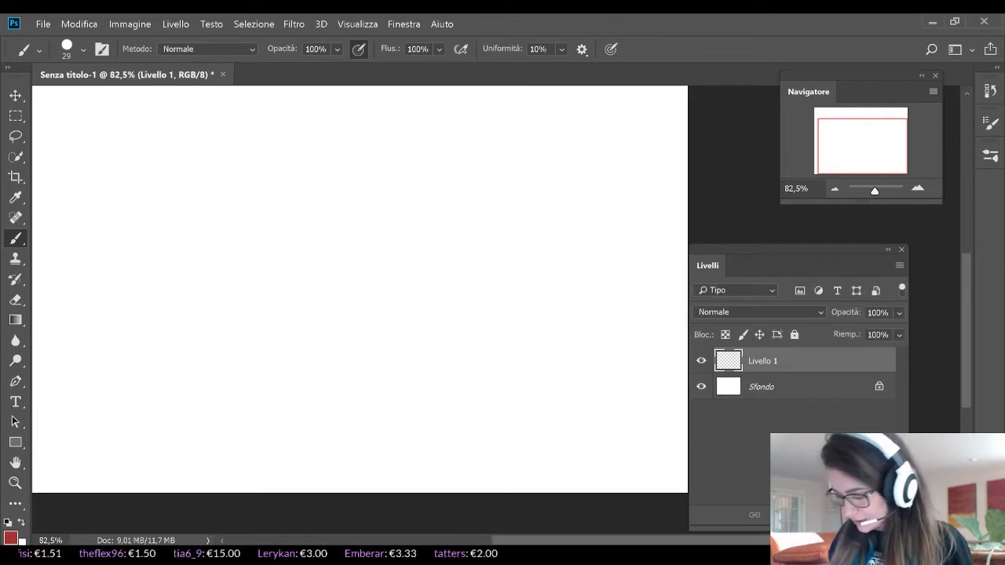
{"action": "mouse_move", "coordinate": [238, 229]}
{"action": "left_mouse_down"}
{"action": "mouse_move", "coordinate": [420, 243]}
{"action": "mouse_move", "coordinate": [406, 240]}
{"action": "mouse_move", "coordinate": [406, 172]}
{"action": "mouse_move", "coordinate": [418, 236]}
{"action": "left_mouse_up"}
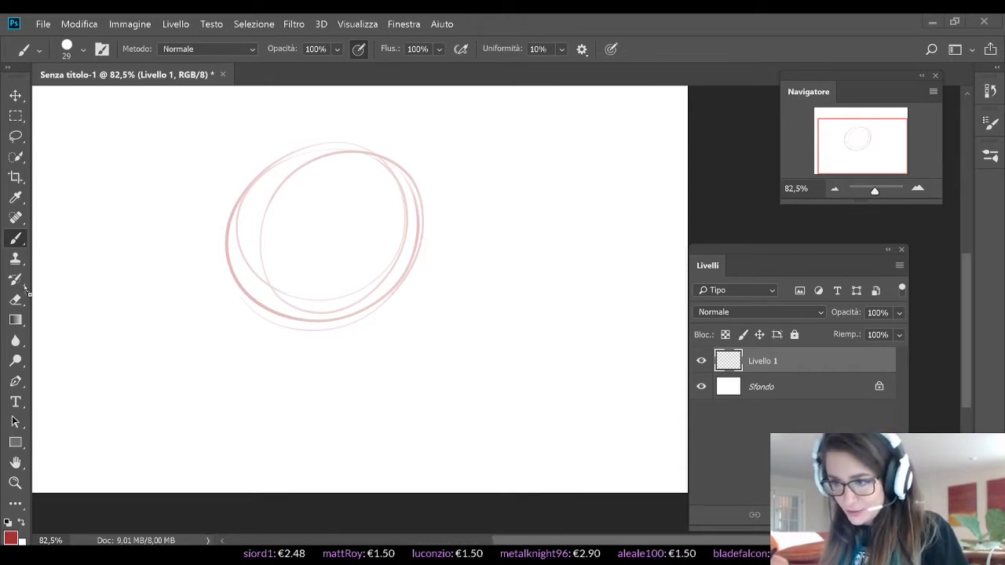
Paste the 112ckibegasm emote as a reference and place it in the lower-left corner of the canvas
{"action": "key", "text": "ctrl+v"}
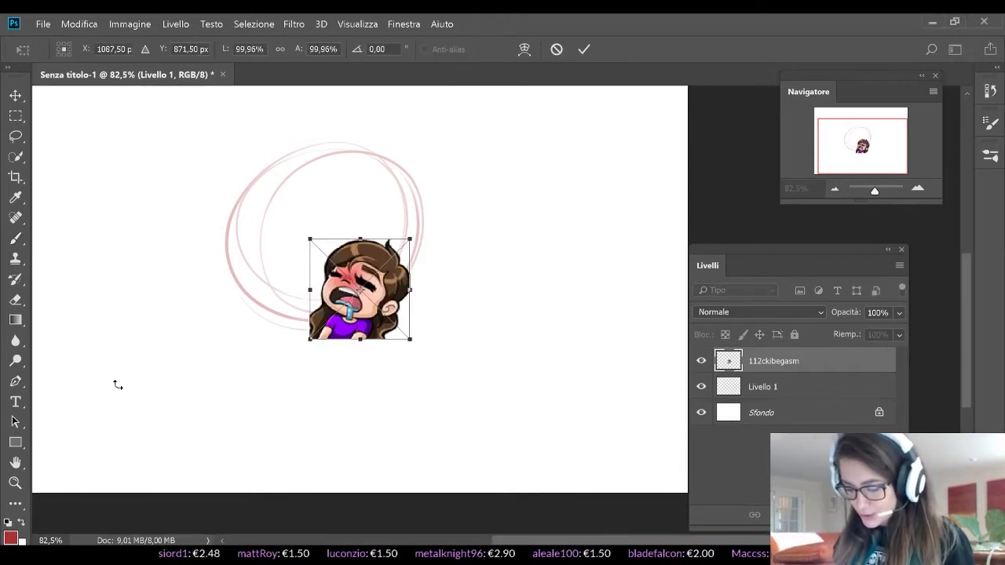
{"action": "mouse_move", "coordinate": [382, 305]}
{"action": "left_mouse_down"}
{"action": "mouse_move", "coordinate": [129, 430]}
{"action": "mouse_move", "coordinate": [121, 450]}
{"action": "left_mouse_up"}
{"action": "left_click", "coordinate": [584, 49]}
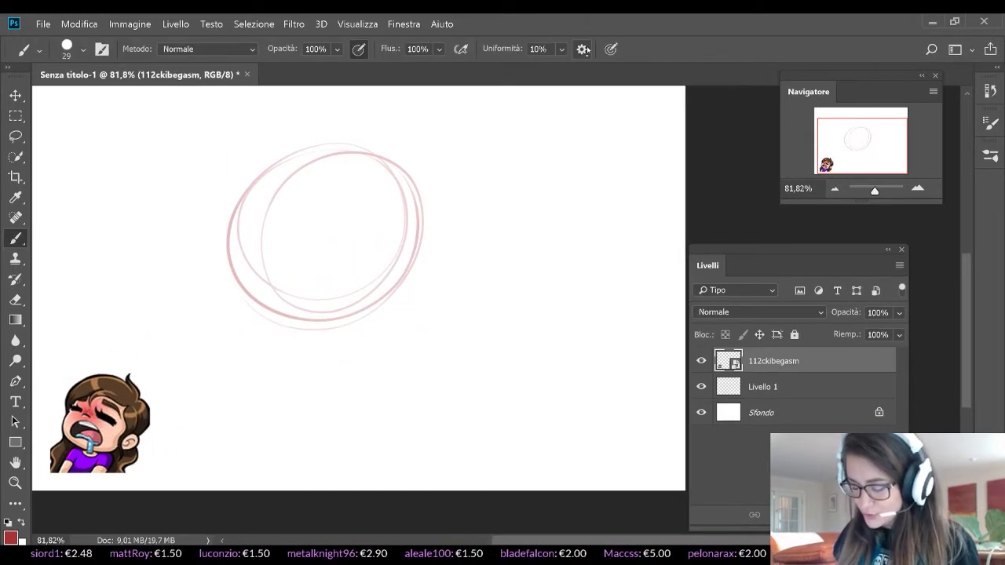
On Livello 1, build up the head circle with repeated semi-transparent red strokes
{"action": "left_click", "coordinate": [234, 238]}
{"action": "left_click", "coordinate": [536, 259]}
{"action": "left_click", "coordinate": [795, 387]}
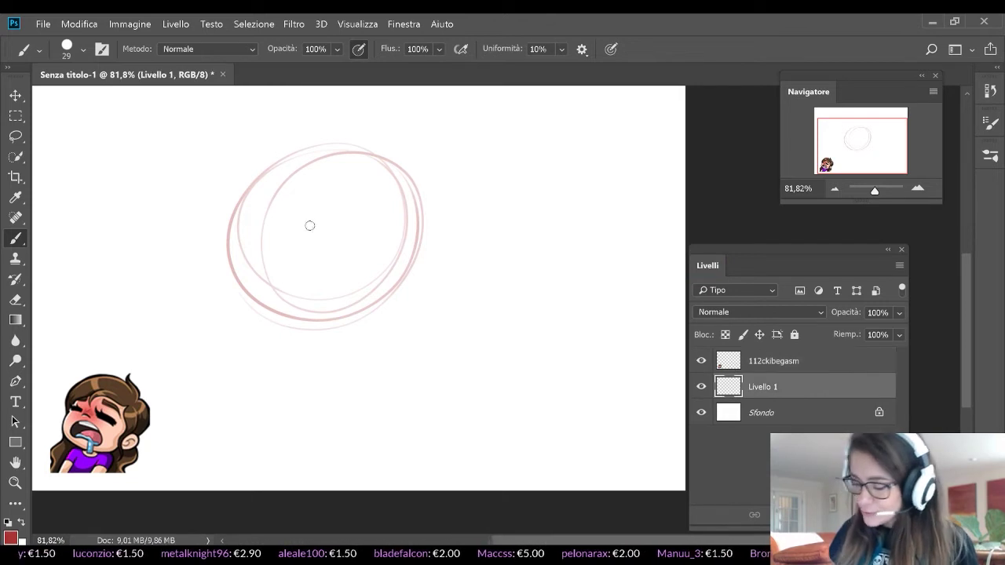
{"action": "left_click_drag", "start_coordinate": [247, 251], "coordinate": [325, 139]}
{"action": "left_click_drag", "start_coordinate": [274, 160], "coordinate": [236, 221]}
{"action": "left_click_drag", "start_coordinate": [242, 175], "coordinate": [369, 146]}
{"action": "mouse_move", "coordinate": [369, 147]}
{"action": "left_mouse_down"}
{"action": "mouse_move", "coordinate": [224, 250]}
{"action": "mouse_move", "coordinate": [283, 311]}
{"action": "mouse_move", "coordinate": [370, 321]}
{"action": "mouse_move", "coordinate": [338, 143]}
{"action": "mouse_move", "coordinate": [401, 293]}
{"action": "mouse_move", "coordinate": [334, 310]}
{"action": "left_mouse_up"}
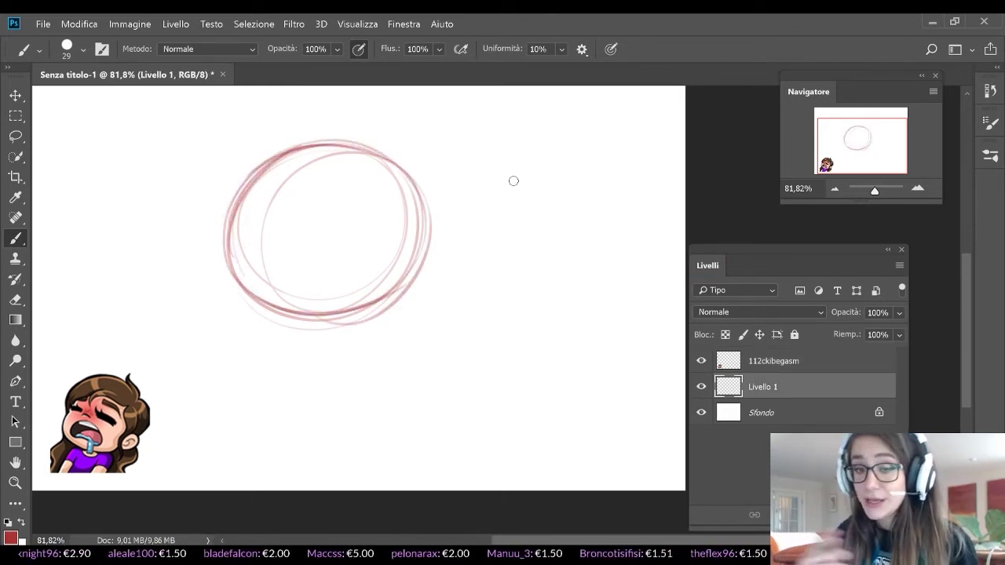
{"action": "left_click_drag", "start_coordinate": [252, 179], "coordinate": [229, 239]}
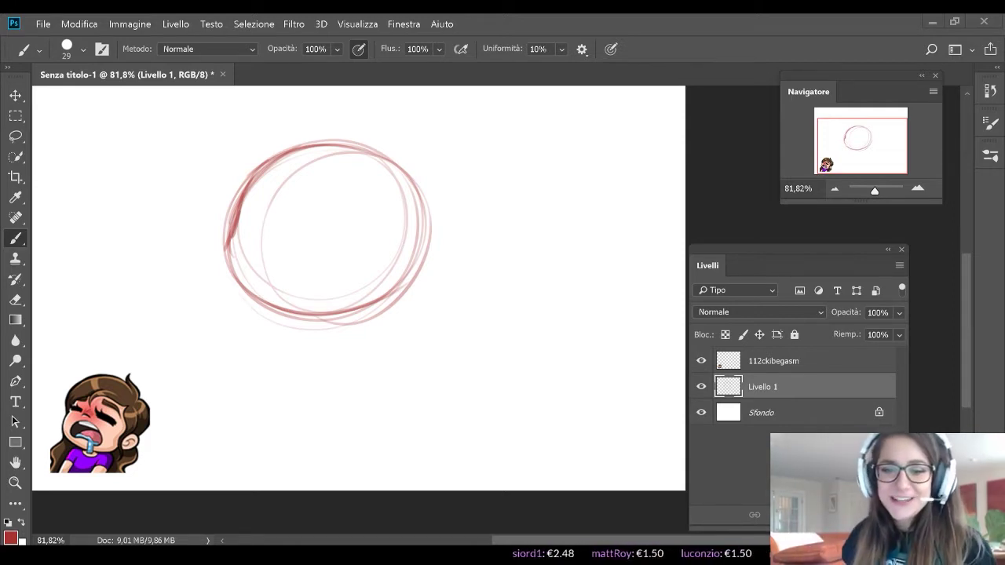
Darken the head contour with a slight dent at the brow and add a rounded ear on its right side
{"action": "mouse_move", "coordinate": [235, 217]}
{"action": "left_mouse_down"}
{"action": "mouse_move", "coordinate": [255, 176]}
{"action": "mouse_move", "coordinate": [221, 249]}
{"action": "mouse_move", "coordinate": [259, 299]}
{"action": "mouse_move", "coordinate": [377, 303]}
{"action": "left_mouse_up"}
{"action": "mouse_move", "coordinate": [336, 143]}
{"action": "left_mouse_down"}
{"action": "mouse_move", "coordinate": [234, 218]}
{"action": "mouse_move", "coordinate": [227, 233]}
{"action": "mouse_move", "coordinate": [251, 278]}
{"action": "mouse_move", "coordinate": [350, 311]}
{"action": "mouse_move", "coordinate": [427, 269]}
{"action": "mouse_move", "coordinate": [412, 297]}
{"action": "mouse_move", "coordinate": [406, 289]}
{"action": "mouse_move", "coordinate": [442, 259]}
{"action": "mouse_move", "coordinate": [418, 249]}
{"action": "mouse_move", "coordinate": [431, 284]}
{"action": "left_mouse_up"}
{"action": "mouse_move", "coordinate": [295, 152]}
{"action": "left_mouse_down"}
{"action": "mouse_move", "coordinate": [349, 146]}
{"action": "mouse_move", "coordinate": [394, 165]}
{"action": "mouse_move", "coordinate": [424, 237]}
{"action": "left_mouse_up"}
{"action": "left_click_drag", "start_coordinate": [361, 160], "coordinate": [421, 216]}
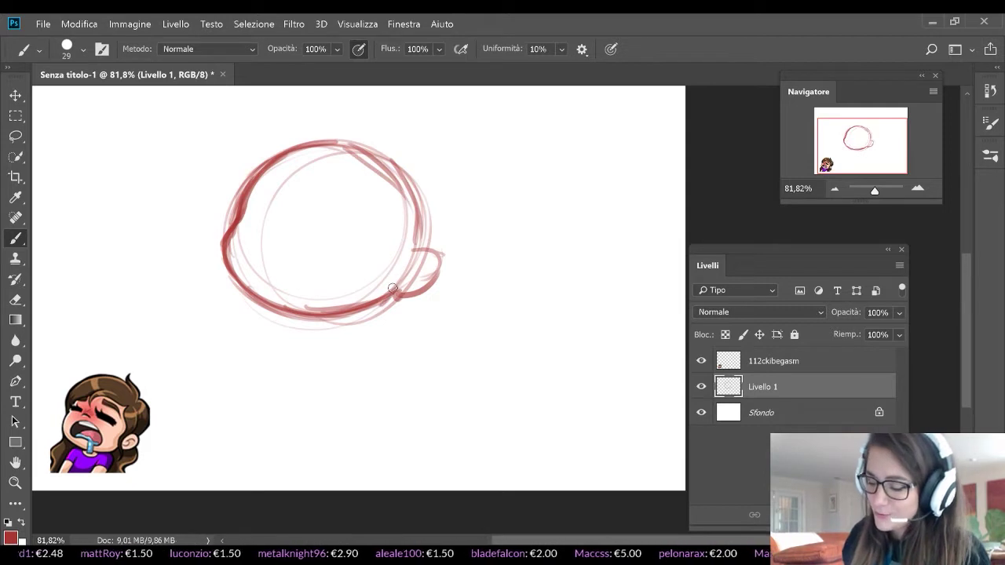
{"action": "left_click_drag", "start_coordinate": [412, 251], "coordinate": [396, 297]}
{"action": "left_click_drag", "start_coordinate": [420, 253], "coordinate": [373, 155]}
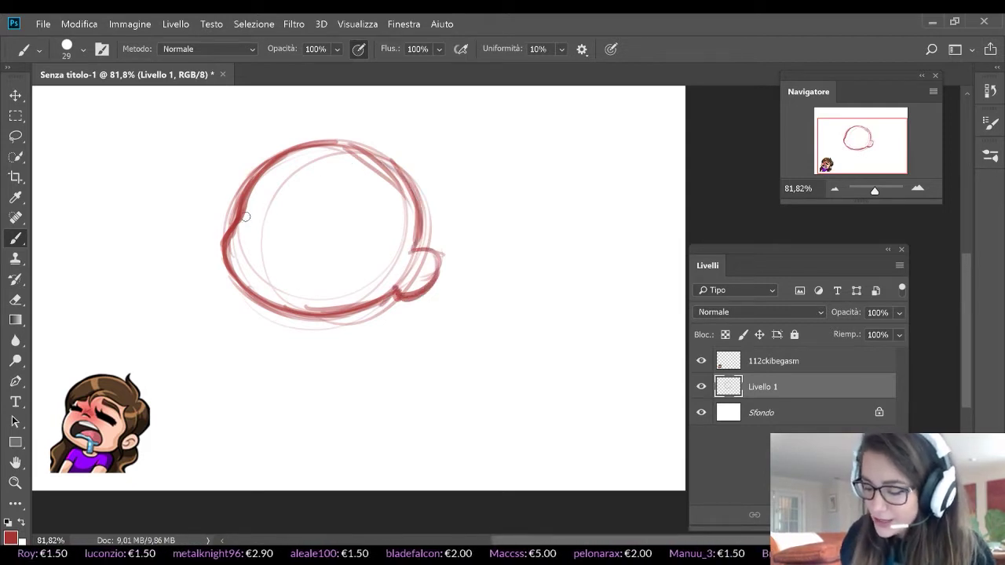
Sketch curved guidelines across the face and outline a wide band wrapping around the forehead
{"action": "mouse_move", "coordinate": [244, 215]}
{"action": "left_mouse_down"}
{"action": "mouse_move", "coordinate": [350, 263]}
{"action": "mouse_move", "coordinate": [357, 249]}
{"action": "mouse_move", "coordinate": [346, 252]}
{"action": "left_mouse_up"}
{"action": "mouse_move", "coordinate": [253, 282]}
{"action": "left_mouse_down"}
{"action": "mouse_move", "coordinate": [299, 168]}
{"action": "mouse_move", "coordinate": [322, 163]}
{"action": "mouse_move", "coordinate": [303, 177]}
{"action": "left_mouse_up"}
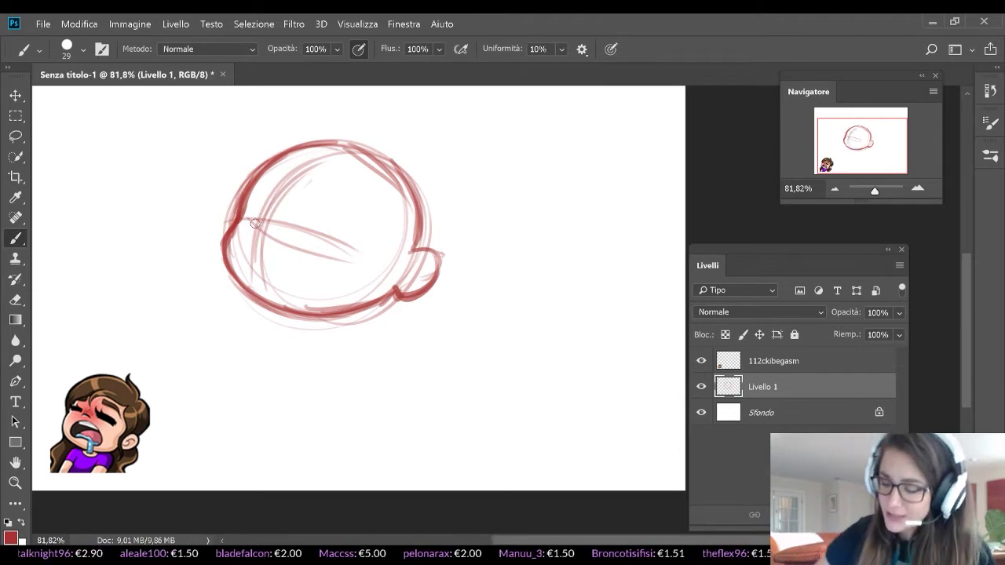
{"action": "left_click_drag", "start_coordinate": [240, 221], "coordinate": [396, 275]}
{"action": "mouse_move", "coordinate": [346, 241]}
{"action": "left_mouse_down"}
{"action": "mouse_move", "coordinate": [388, 278]}
{"action": "mouse_move", "coordinate": [417, 253]}
{"action": "mouse_move", "coordinate": [414, 232]}
{"action": "left_mouse_up"}
{"action": "mouse_move", "coordinate": [230, 226]}
{"action": "left_mouse_down"}
{"action": "mouse_move", "coordinate": [252, 165]}
{"action": "mouse_move", "coordinate": [415, 219]}
{"action": "left_mouse_up"}
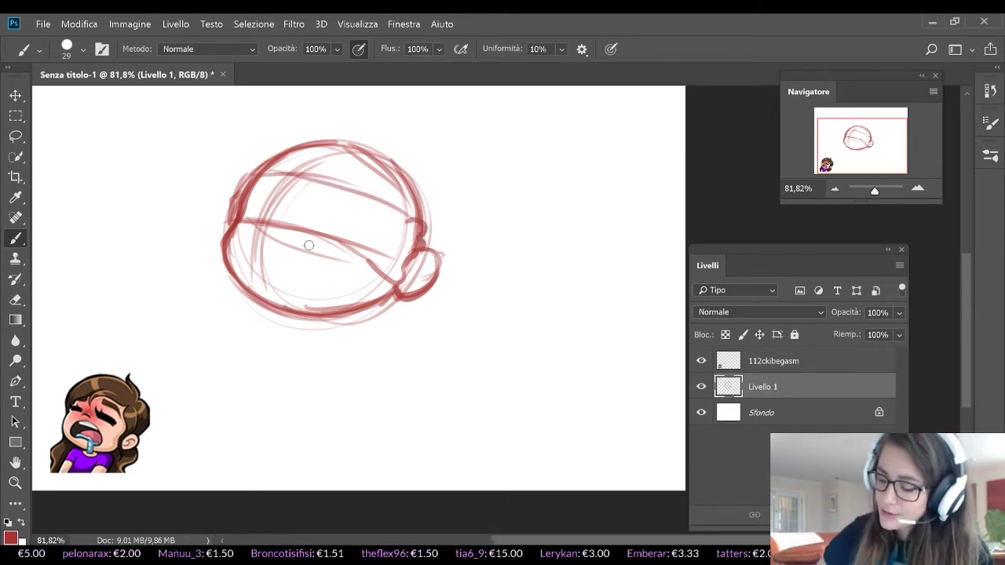
Add light fold lines inside the headband and small curved lines inside the ear
{"action": "left_click_drag", "start_coordinate": [308, 207], "coordinate": [377, 235]}
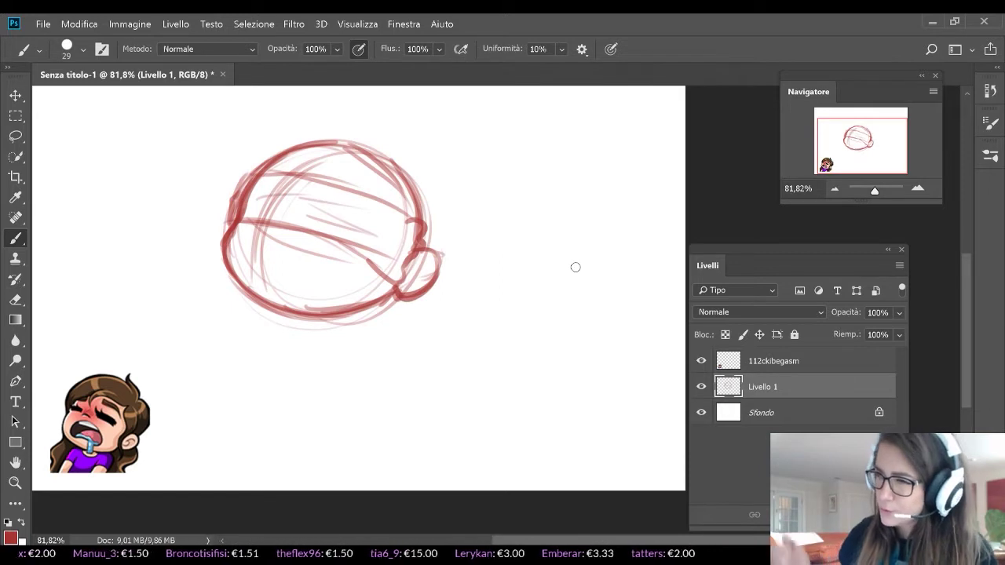
{"action": "left_click_drag", "start_coordinate": [411, 270], "coordinate": [424, 263]}
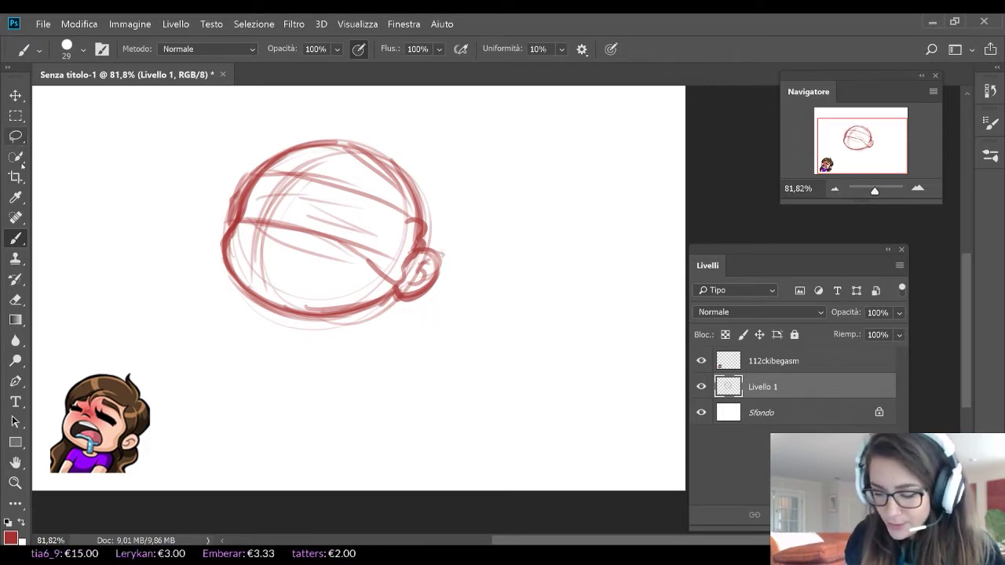
Set the eraser to 20 px and erase the head outline inside the headband's left end and near the ear
{"action": "left_click", "coordinate": [17, 300]}
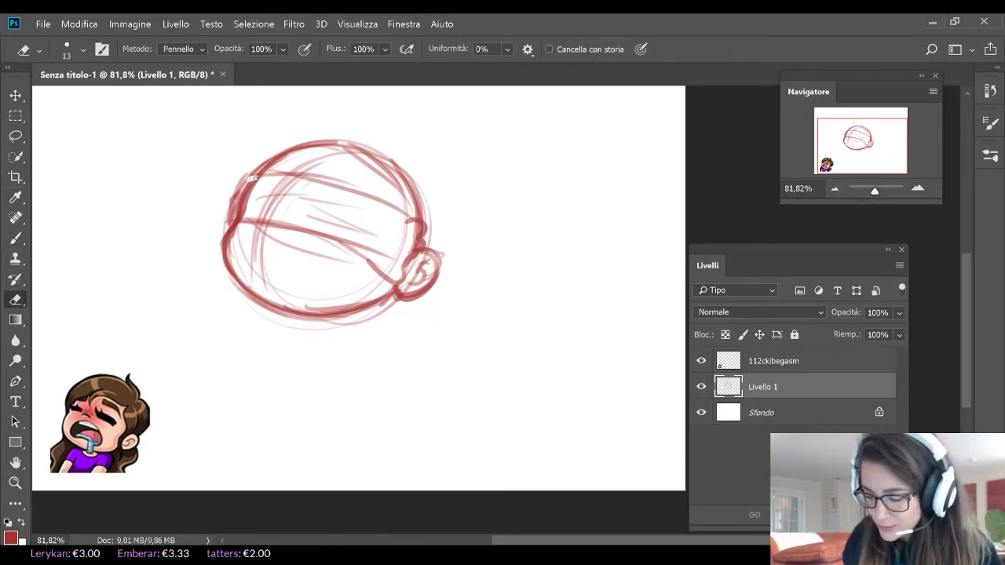
{"action": "right_click", "coordinate": [346, 206]}
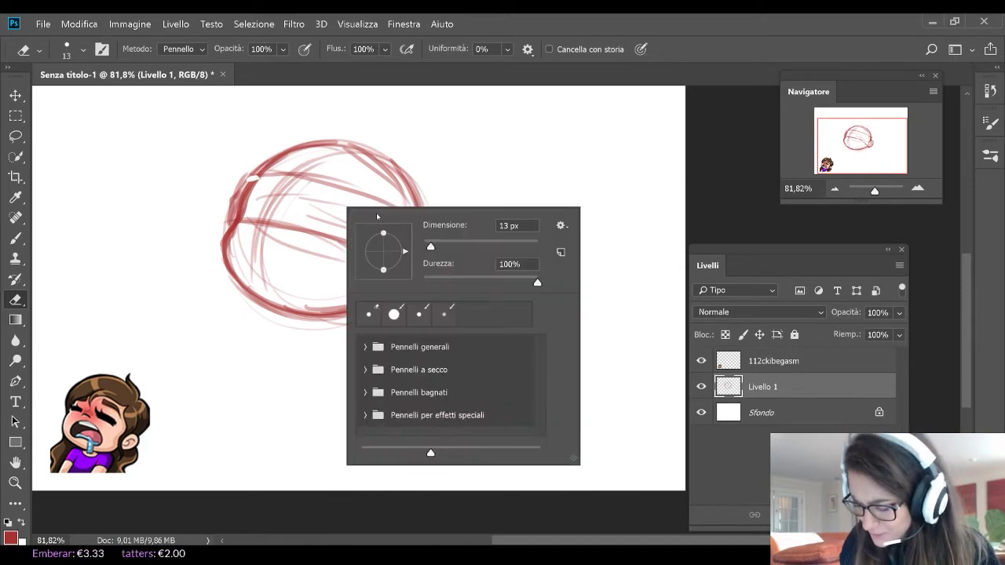
{"action": "left_click_drag", "start_coordinate": [431, 247], "coordinate": [439, 246]}
{"action": "mouse_move", "coordinate": [252, 180]}
{"action": "left_mouse_down"}
{"action": "mouse_move", "coordinate": [237, 216]}
{"action": "mouse_move", "coordinate": [254, 185]}
{"action": "left_mouse_up"}
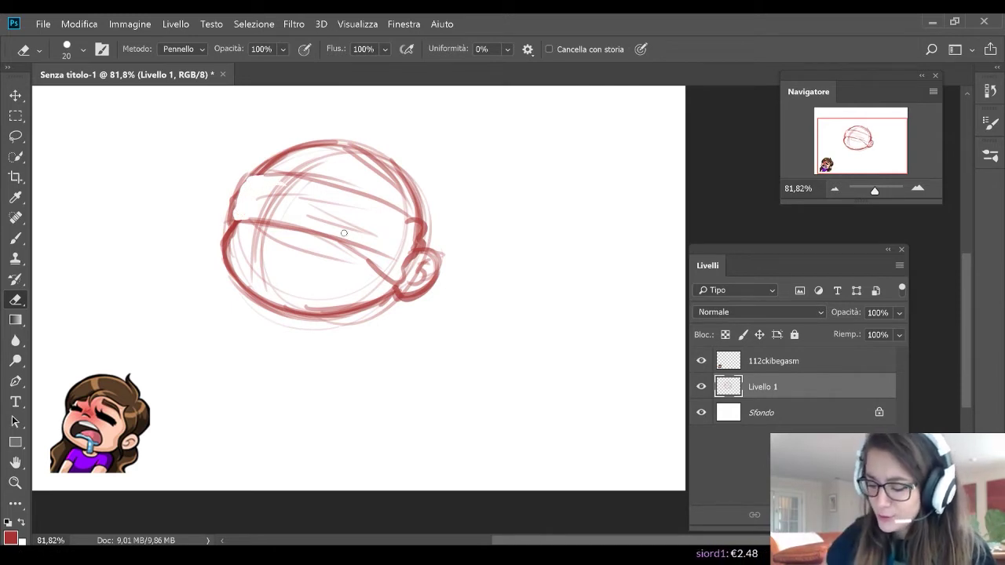
{"action": "mouse_move", "coordinate": [344, 233]}
{"action": "left_mouse_down"}
{"action": "mouse_move", "coordinate": [397, 264]}
{"action": "mouse_move", "coordinate": [417, 226]}
{"action": "mouse_move", "coordinate": [408, 236]}
{"action": "mouse_move", "coordinate": [418, 242]}
{"action": "left_mouse_up"}
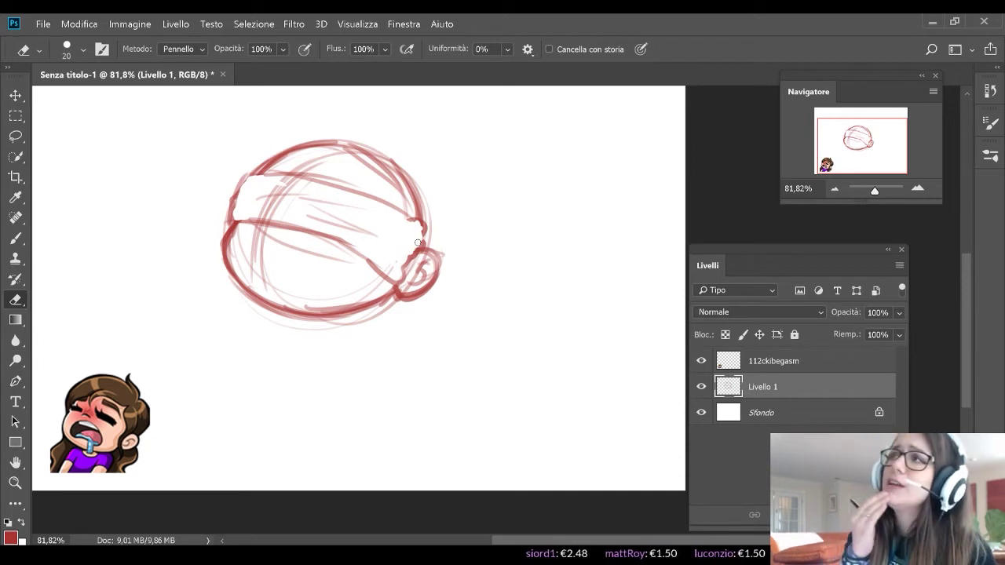
Redraw the headband's side edges and fold lines with the brush and add a dark stroke beneath its left end
{"action": "key", "text": "b"}
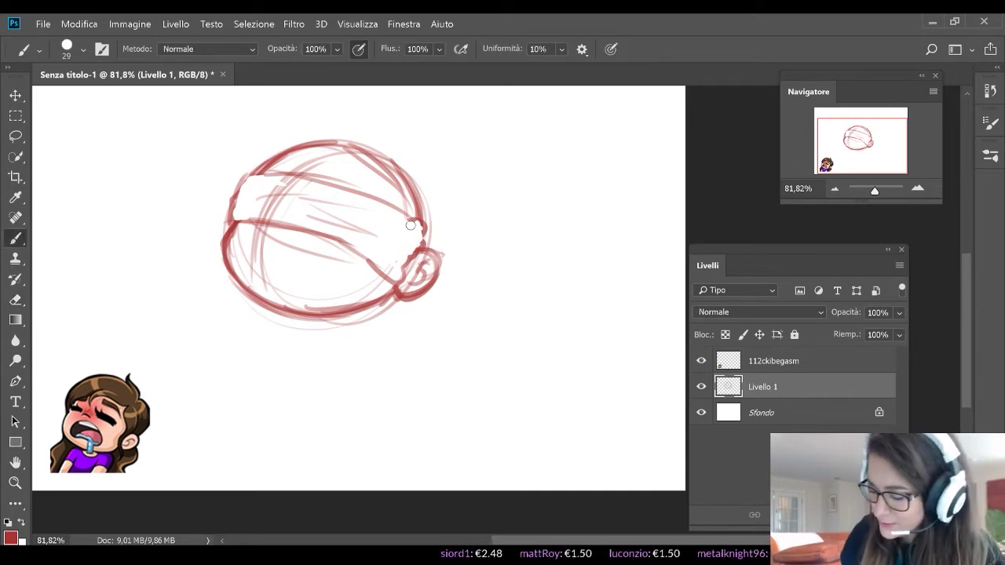
{"action": "left_click_drag", "start_coordinate": [412, 220], "coordinate": [421, 251]}
{"action": "mouse_move", "coordinate": [230, 225]}
{"action": "left_mouse_down"}
{"action": "mouse_move", "coordinate": [272, 196]}
{"action": "mouse_move", "coordinate": [248, 177]}
{"action": "mouse_move", "coordinate": [258, 189]}
{"action": "mouse_move", "coordinate": [248, 192]}
{"action": "mouse_move", "coordinate": [300, 174]}
{"action": "left_mouse_up"}
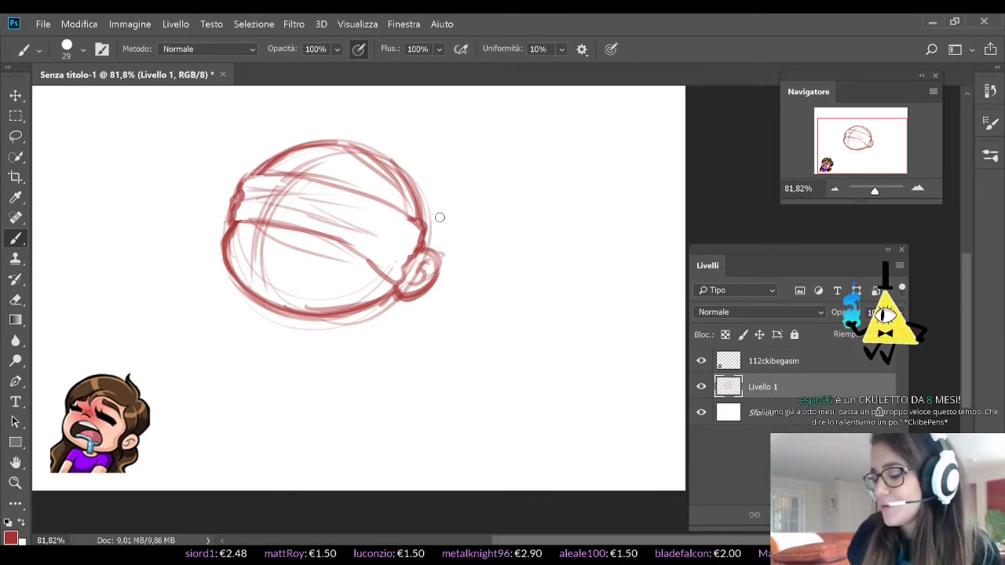
{"action": "mouse_move", "coordinate": [264, 205]}
{"action": "left_mouse_down"}
{"action": "mouse_move", "coordinate": [250, 237]}
{"action": "mouse_move", "coordinate": [244, 230]}
{"action": "mouse_move", "coordinate": [262, 226]}
{"action": "mouse_move", "coordinate": [274, 241]}
{"action": "mouse_move", "coordinate": [244, 232]}
{"action": "mouse_move", "coordinate": [260, 209]}
{"action": "mouse_move", "coordinate": [244, 234]}
{"action": "left_mouse_up"}
{"action": "left_click_drag", "start_coordinate": [260, 220], "coordinate": [253, 228]}
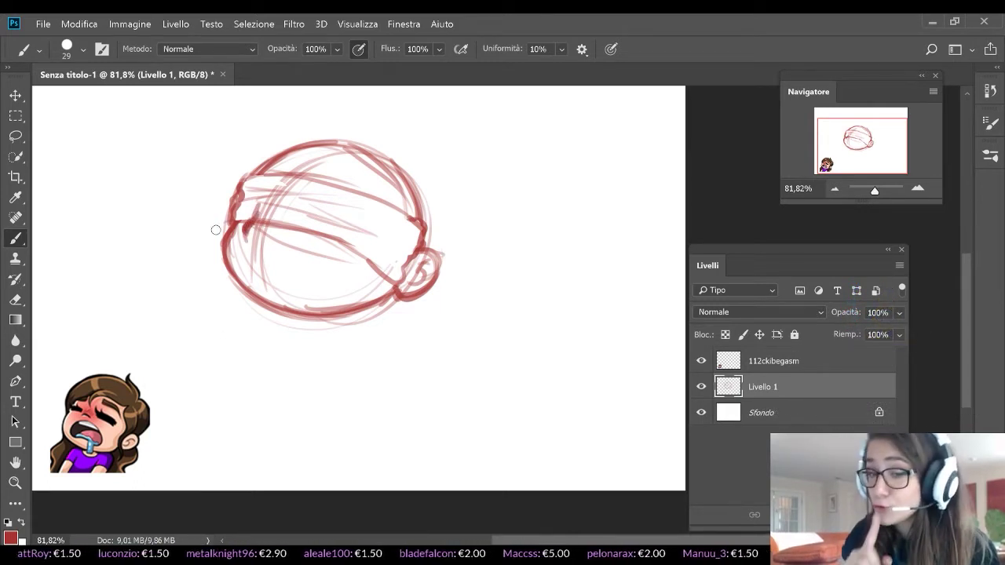
Thicken the cheek and chin outline along the lower part of the head
{"action": "mouse_move", "coordinate": [221, 233]}
{"action": "left_mouse_down"}
{"action": "mouse_move", "coordinate": [236, 275]}
{"action": "mouse_move", "coordinate": [259, 296]}
{"action": "left_mouse_up"}
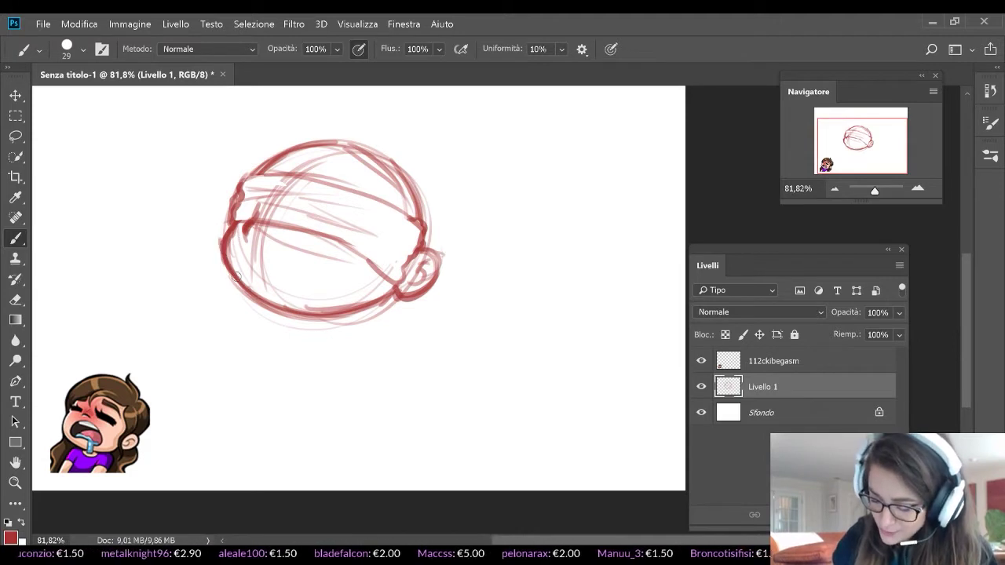
{"action": "mouse_move", "coordinate": [220, 257]}
{"action": "left_mouse_down"}
{"action": "mouse_move", "coordinate": [336, 320]}
{"action": "mouse_move", "coordinate": [281, 306]}
{"action": "mouse_move", "coordinate": [354, 303]}
{"action": "left_mouse_up"}
{"action": "mouse_move", "coordinate": [281, 306]}
{"action": "left_mouse_down"}
{"action": "mouse_move", "coordinate": [392, 290]}
{"action": "mouse_move", "coordinate": [357, 307]}
{"action": "mouse_move", "coordinate": [244, 322]}
{"action": "left_mouse_up"}
{"action": "left_click", "coordinate": [16, 135]}
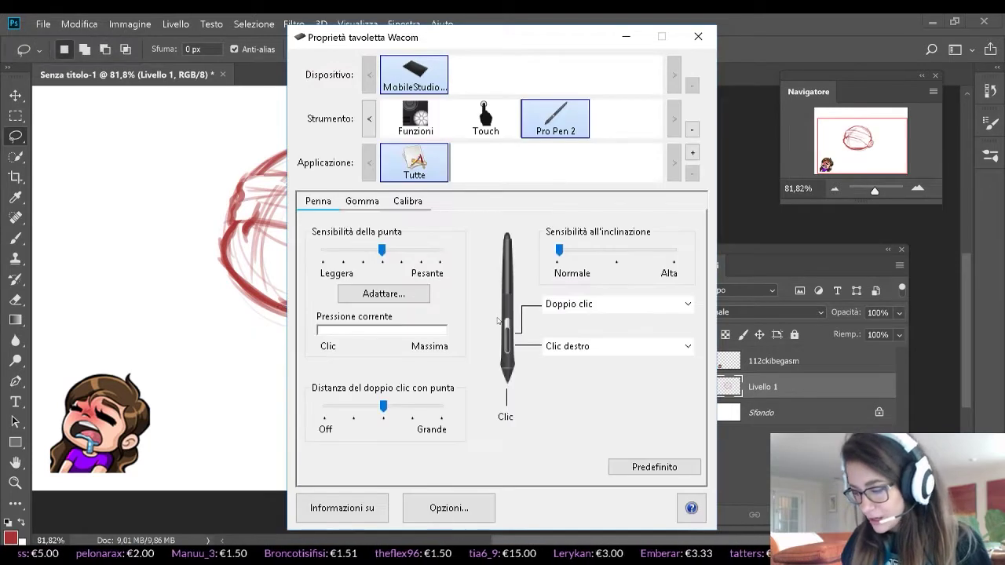
{"action": "left_click", "coordinate": [698, 37]}
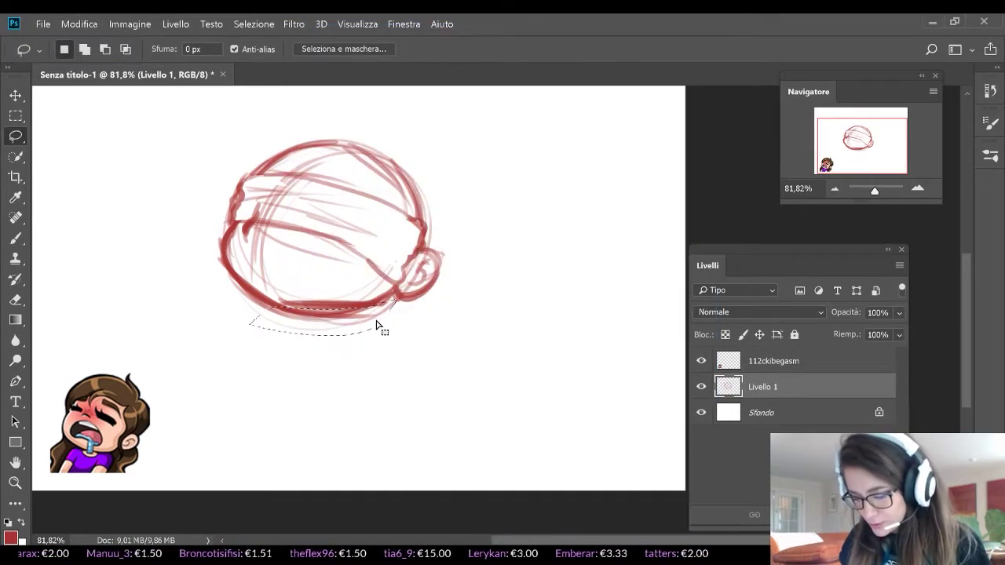
{"action": "key", "text": "shift"}
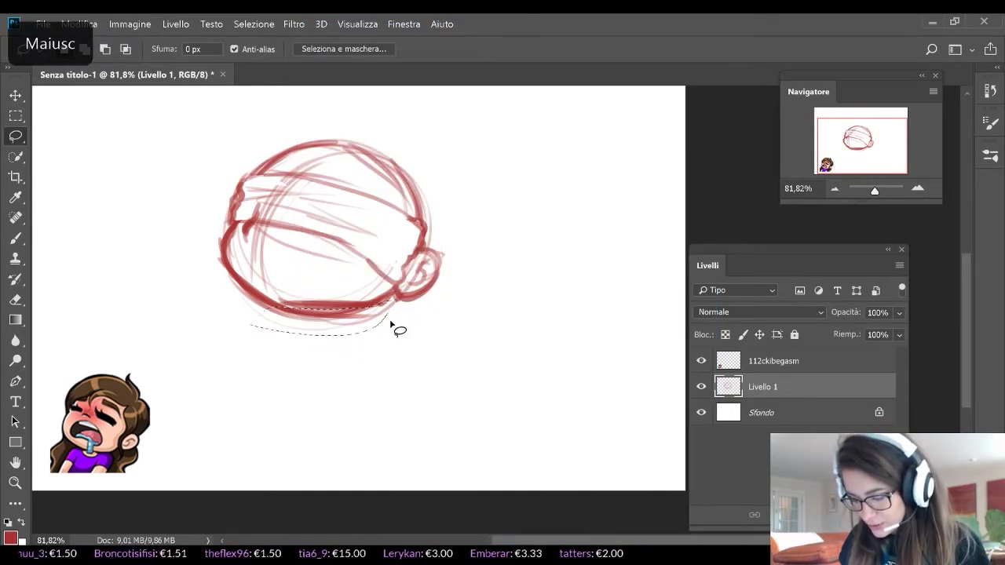
{"action": "key", "text": "alt"}
{"action": "key", "text": "ctrl"}
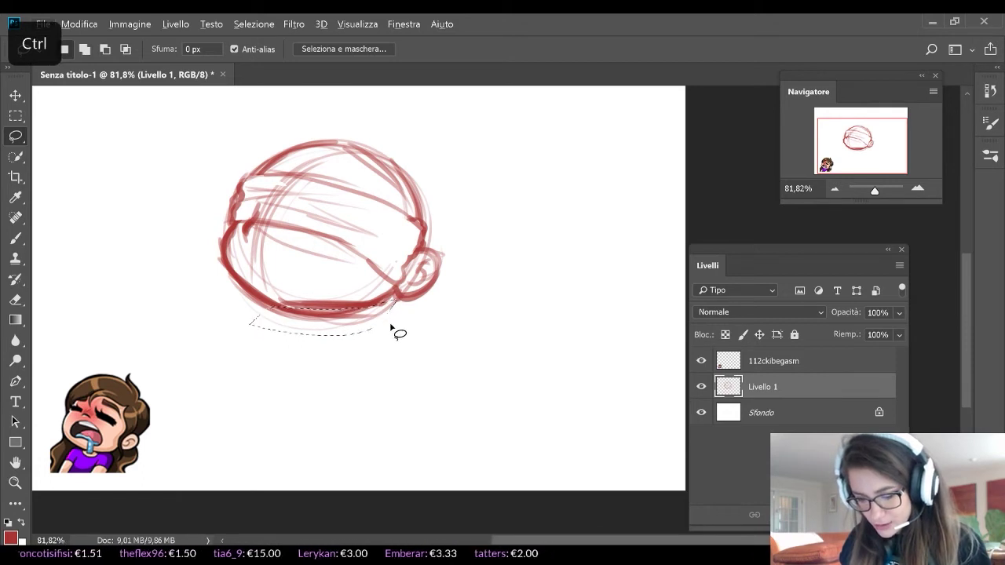
{"action": "key", "text": "space"}
{"action": "middle_click", "coordinate": [390, 322]}
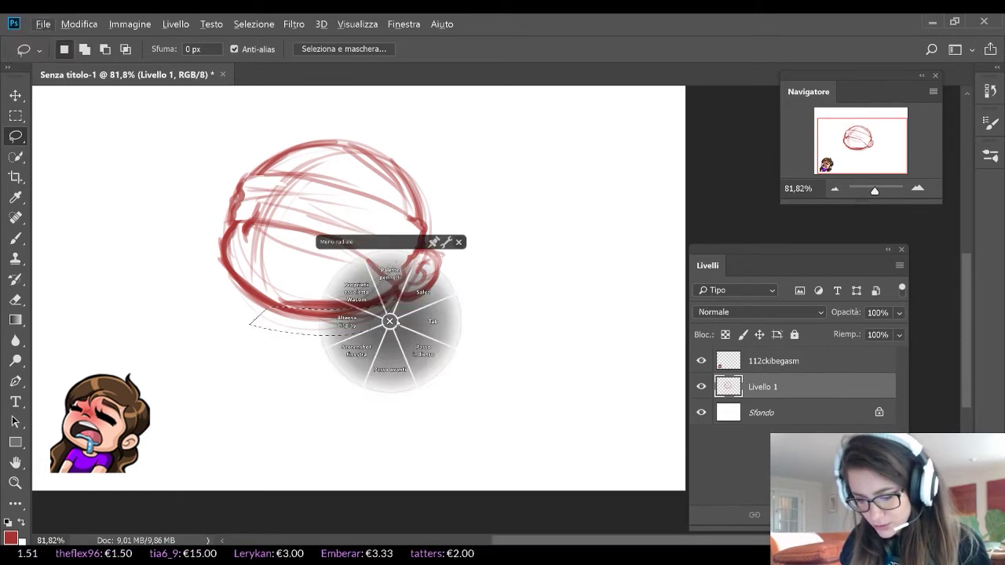
{"action": "middle_click", "coordinate": [497, 277]}
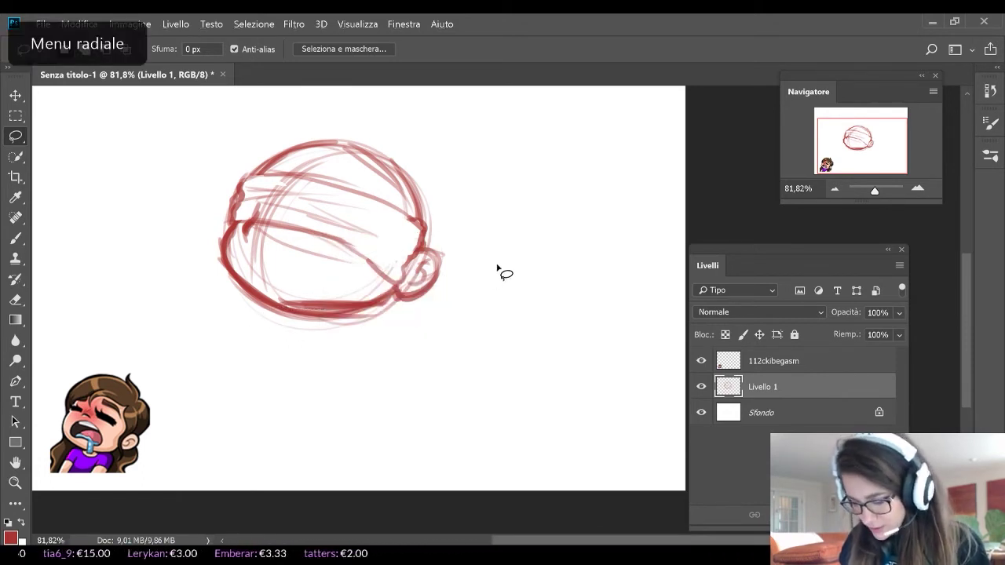
{"action": "left_click", "coordinate": [554, 248]}
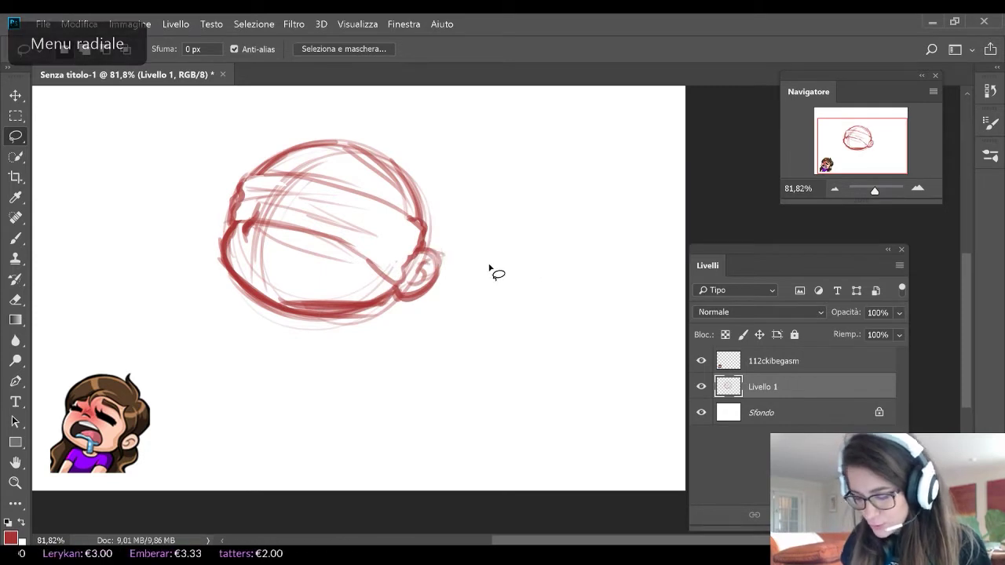
{"action": "mouse_move", "coordinate": [397, 307]}
{"action": "left_mouse_down"}
{"action": "mouse_move", "coordinate": [304, 312]}
{"action": "mouse_move", "coordinate": [291, 335]}
{"action": "mouse_move", "coordinate": [411, 314]}
{"action": "left_mouse_up"}
{"action": "left_click", "coordinate": [79, 23]}
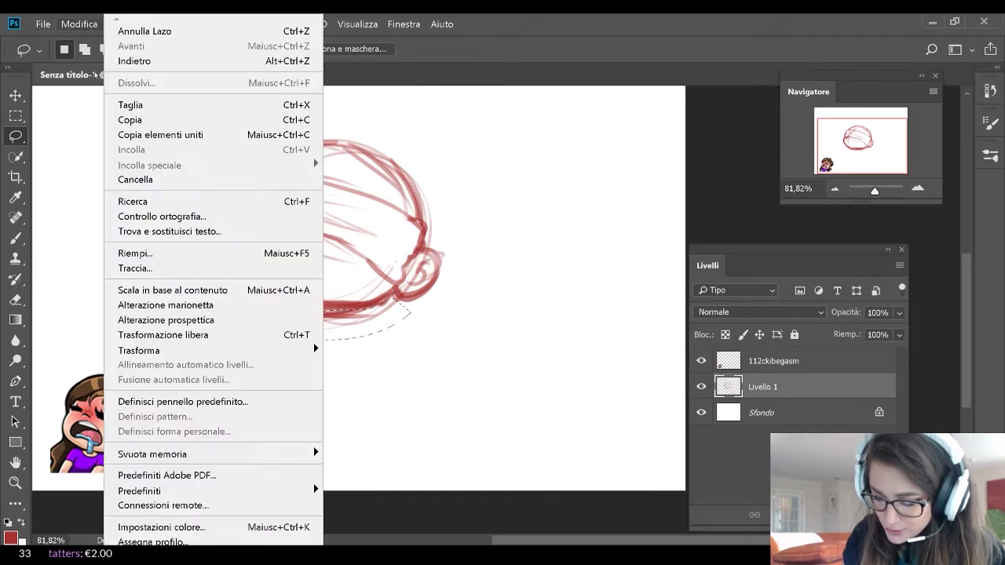
{"action": "left_click", "coordinate": [50, 267]}
{"action": "key", "text": "e"}
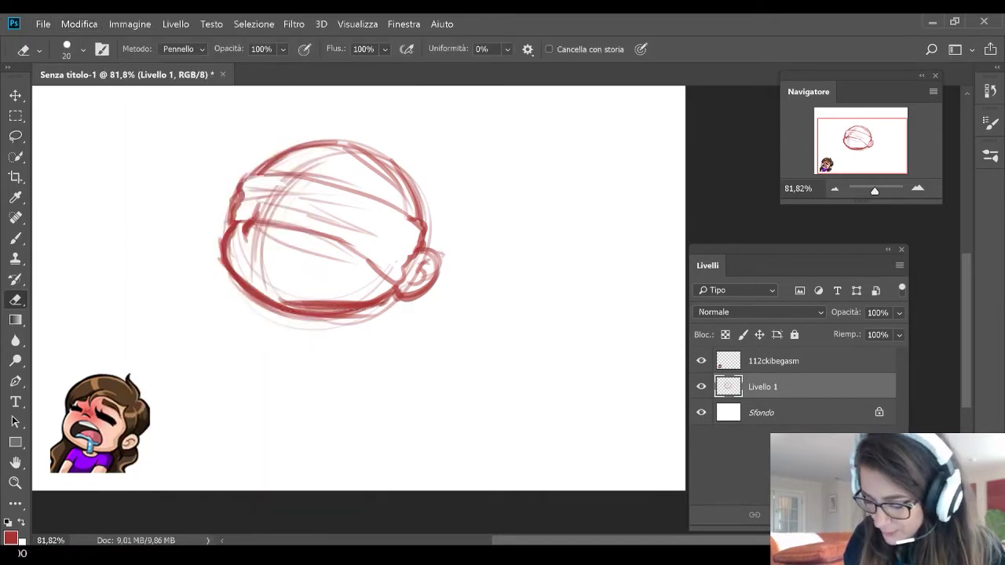
{"action": "left_click_drag", "start_coordinate": [345, 302], "coordinate": [294, 316]}
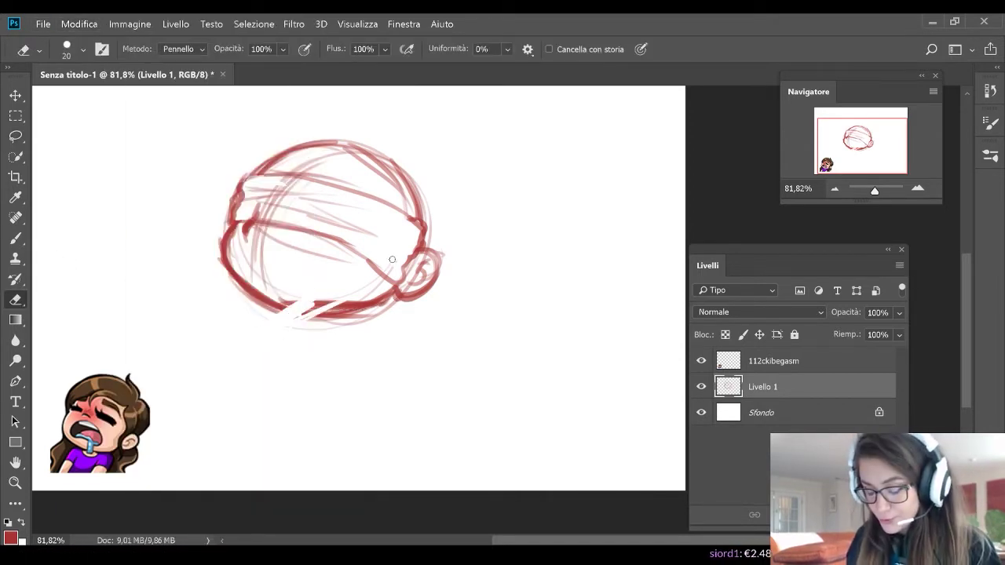
{"action": "left_click", "coordinate": [991, 90]}
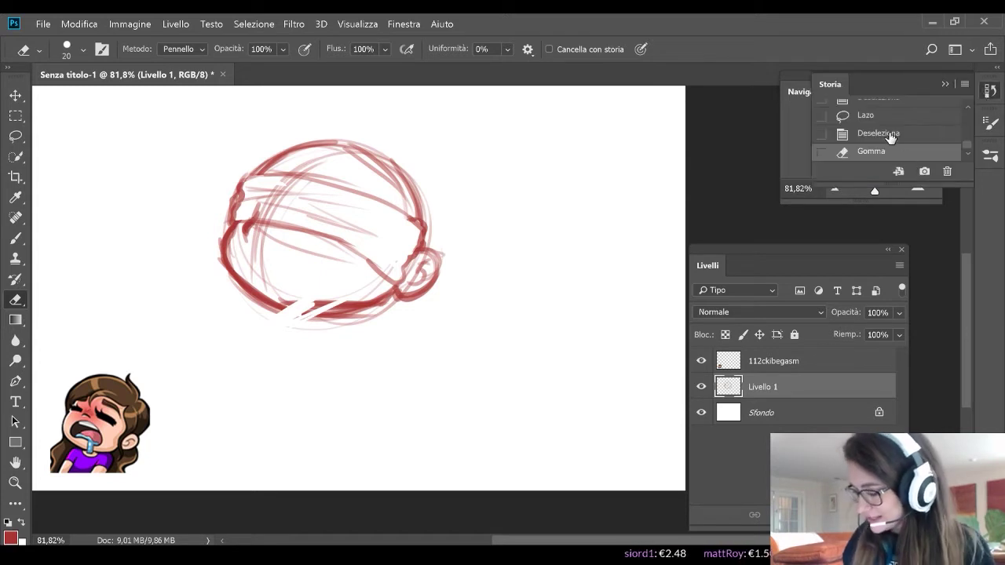
{"action": "left_click", "coordinate": [887, 134]}
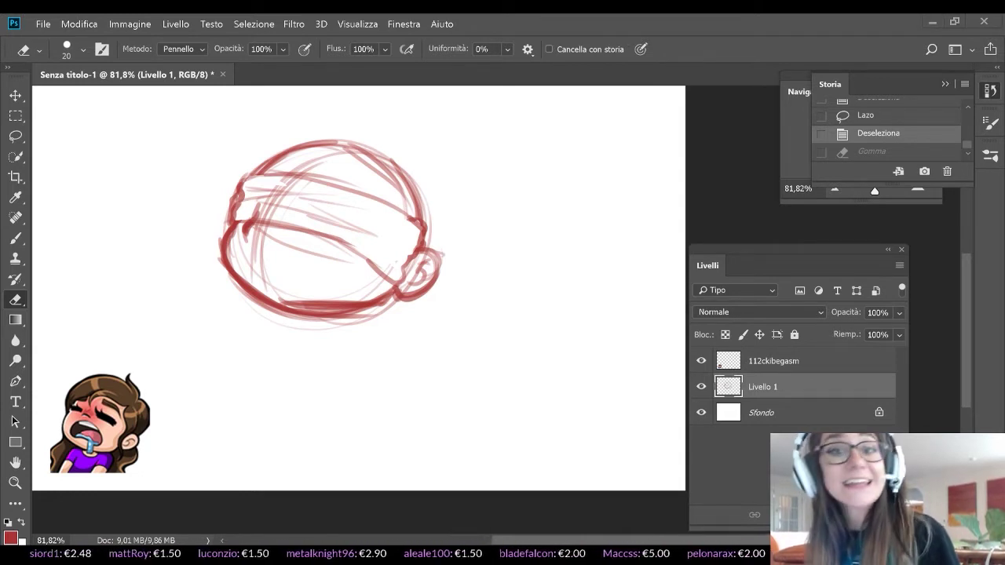
Set the eraser to 31 px and erase the stray sketch lines beneath the chin
{"action": "right_click", "coordinate": [381, 312]}
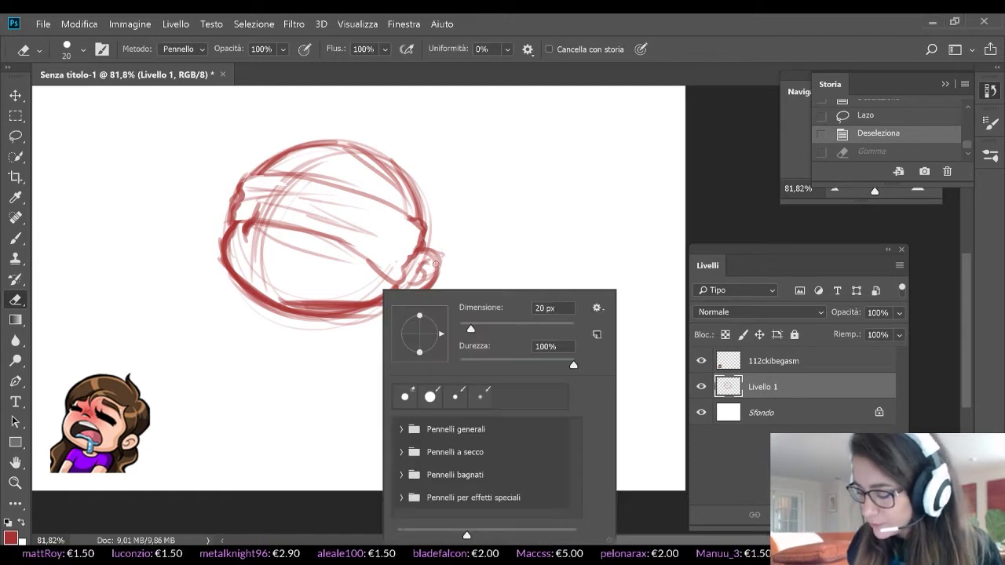
{"action": "left_click_drag", "start_coordinate": [471, 328], "coordinate": [476, 328]}
{"action": "left_click", "coordinate": [272, 318]}
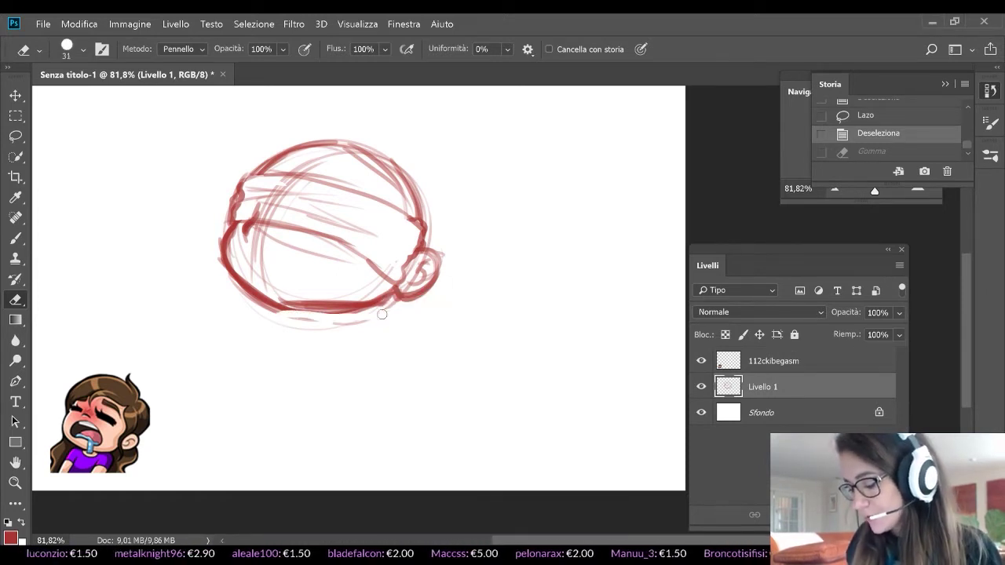
{"action": "mouse_move", "coordinate": [382, 315]}
{"action": "left_mouse_down"}
{"action": "mouse_move", "coordinate": [259, 322]}
{"action": "mouse_move", "coordinate": [330, 325]}
{"action": "left_mouse_up"}
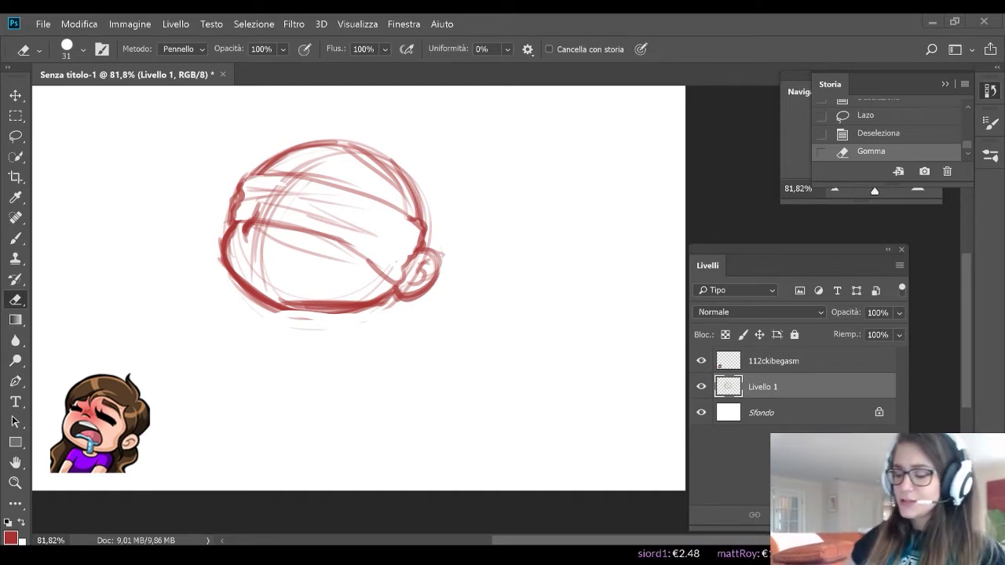
{"action": "mouse_move", "coordinate": [283, 318]}
{"action": "left_mouse_down"}
{"action": "mouse_move", "coordinate": [227, 281]}
{"action": "mouse_move", "coordinate": [309, 327]}
{"action": "left_mouse_up"}
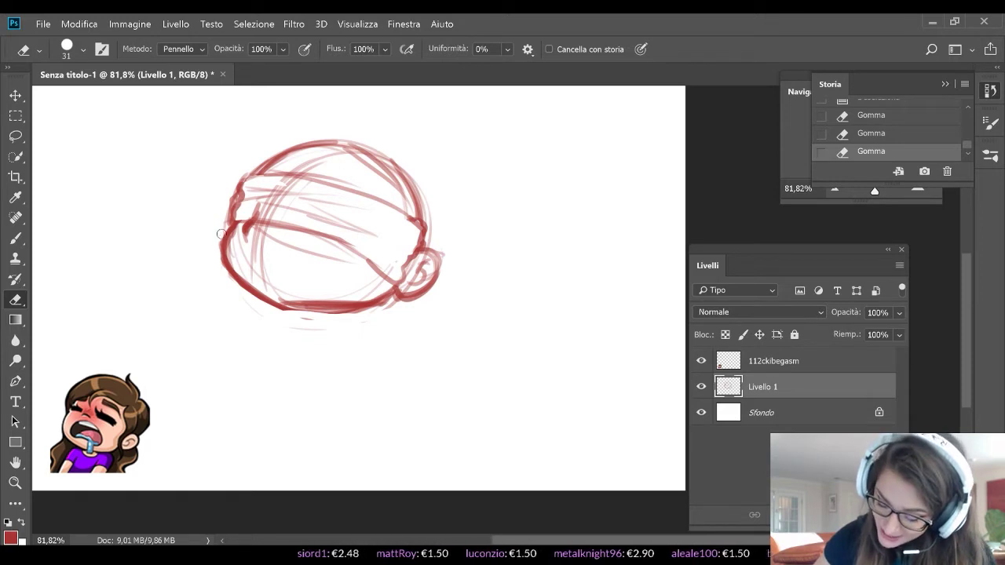
Trim the outer edges of the headband's left end, the cheek, the chin and the ear with the eraser
{"action": "left_click_drag", "start_coordinate": [222, 237], "coordinate": [237, 181]}
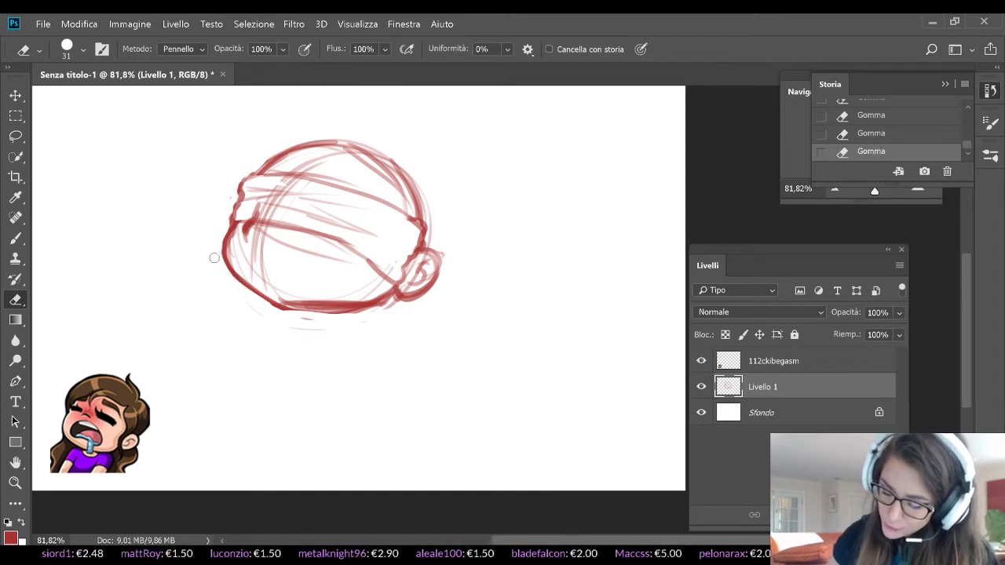
{"action": "left_click_drag", "start_coordinate": [215, 256], "coordinate": [280, 275]}
{"action": "mouse_move", "coordinate": [287, 314]}
{"action": "left_mouse_down"}
{"action": "mouse_move", "coordinate": [391, 309]}
{"action": "mouse_move", "coordinate": [273, 323]}
{"action": "mouse_move", "coordinate": [353, 328]}
{"action": "mouse_move", "coordinate": [240, 297]}
{"action": "mouse_move", "coordinate": [418, 274]}
{"action": "mouse_move", "coordinate": [410, 291]}
{"action": "mouse_move", "coordinate": [411, 270]}
{"action": "mouse_move", "coordinate": [428, 260]}
{"action": "mouse_move", "coordinate": [418, 289]}
{"action": "mouse_move", "coordinate": [406, 288]}
{"action": "mouse_move", "coordinate": [431, 256]}
{"action": "mouse_move", "coordinate": [410, 300]}
{"action": "mouse_move", "coordinate": [444, 276]}
{"action": "left_mouse_up"}
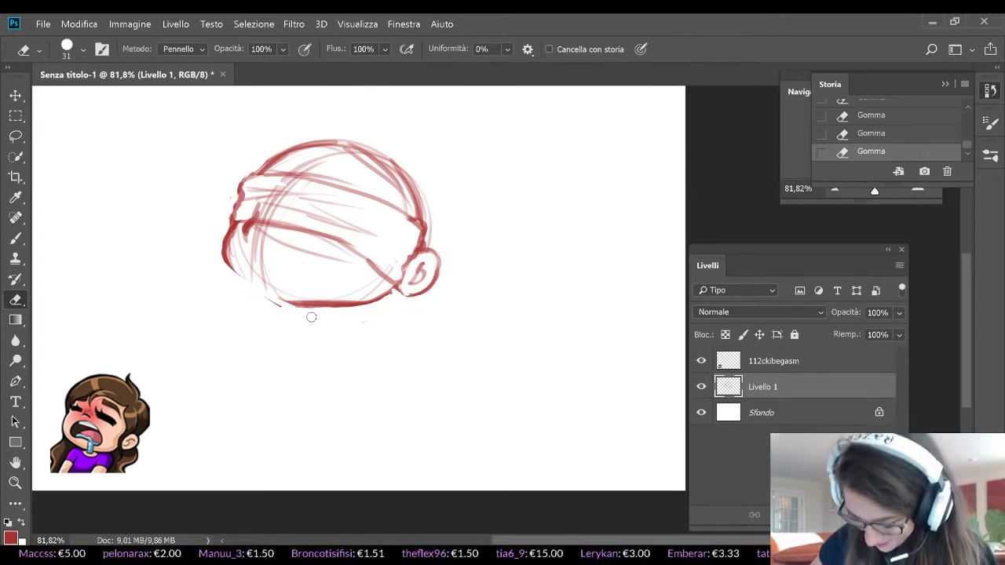
Redraw the cheek curve down to the chin and thicken the headband's left edge with the 29 px brush
{"action": "left_click", "coordinate": [18, 237]}
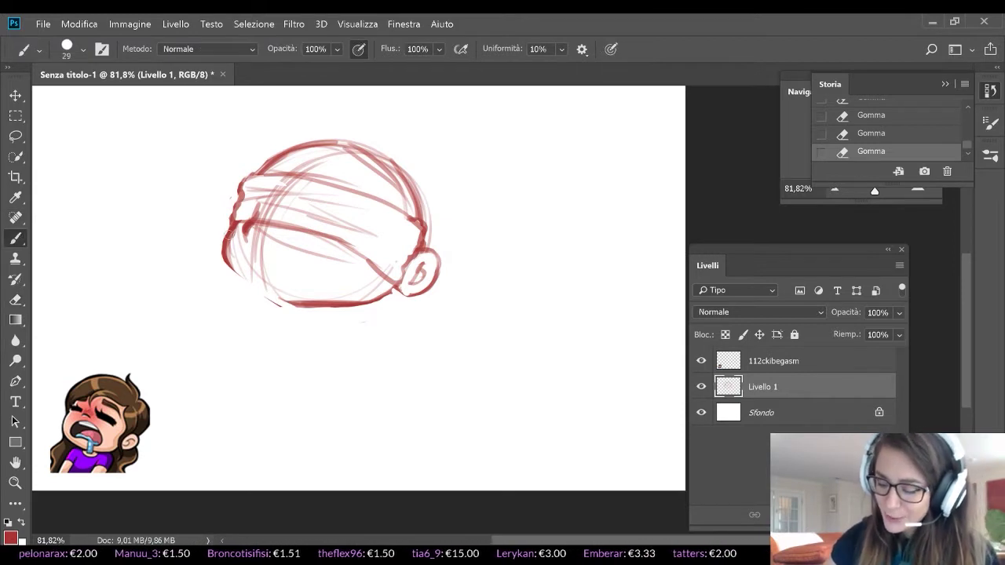
{"action": "mouse_move", "coordinate": [228, 234]}
{"action": "left_mouse_down"}
{"action": "mouse_move", "coordinate": [256, 287]}
{"action": "mouse_move", "coordinate": [288, 305]}
{"action": "left_mouse_up"}
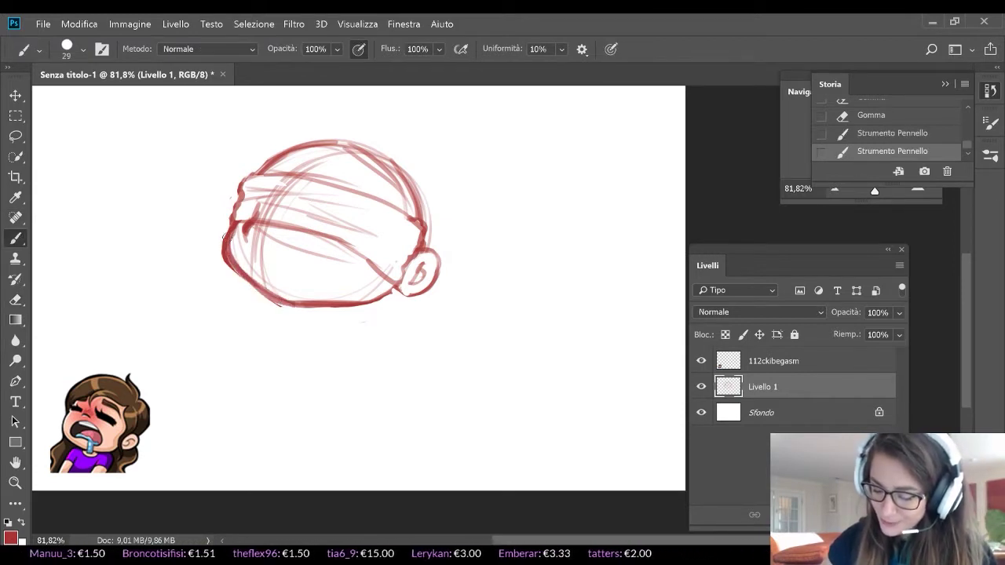
{"action": "mouse_move", "coordinate": [227, 237]}
{"action": "left_mouse_down"}
{"action": "mouse_move", "coordinate": [265, 292]}
{"action": "mouse_move", "coordinate": [308, 297]}
{"action": "left_mouse_up"}
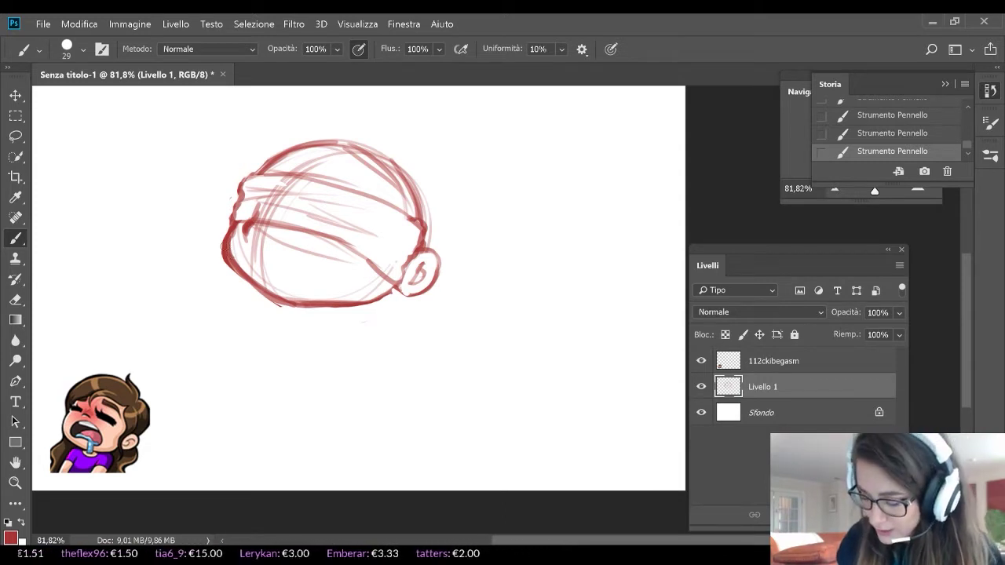
{"action": "mouse_move", "coordinate": [229, 234]}
{"action": "left_mouse_down"}
{"action": "mouse_move", "coordinate": [245, 179]}
{"action": "mouse_move", "coordinate": [267, 173]}
{"action": "left_mouse_up"}
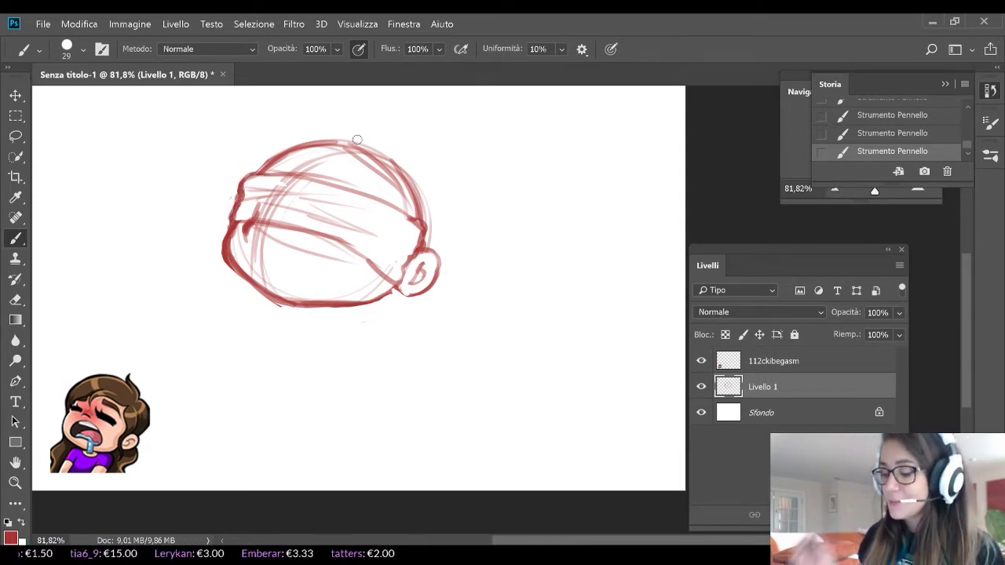
Rework the jaw and ear lines and thicken the headband's edges near the ear and the top head outline
{"action": "mouse_move", "coordinate": [358, 301]}
{"action": "left_mouse_down"}
{"action": "mouse_move", "coordinate": [429, 282]}
{"action": "mouse_move", "coordinate": [429, 271]}
{"action": "mouse_move", "coordinate": [417, 280]}
{"action": "mouse_move", "coordinate": [428, 259]}
{"action": "left_mouse_up"}
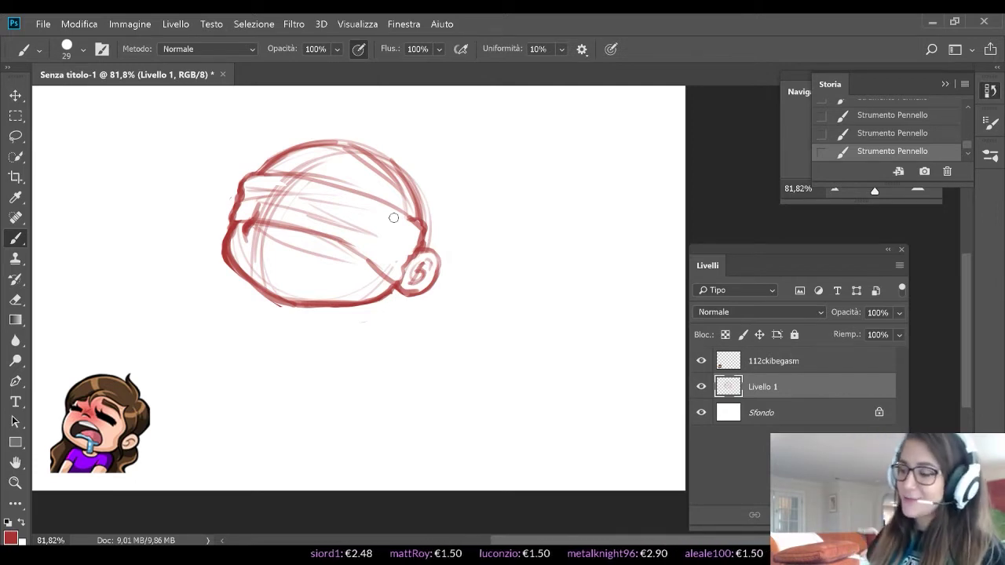
{"action": "left_click_drag", "start_coordinate": [384, 205], "coordinate": [399, 214]}
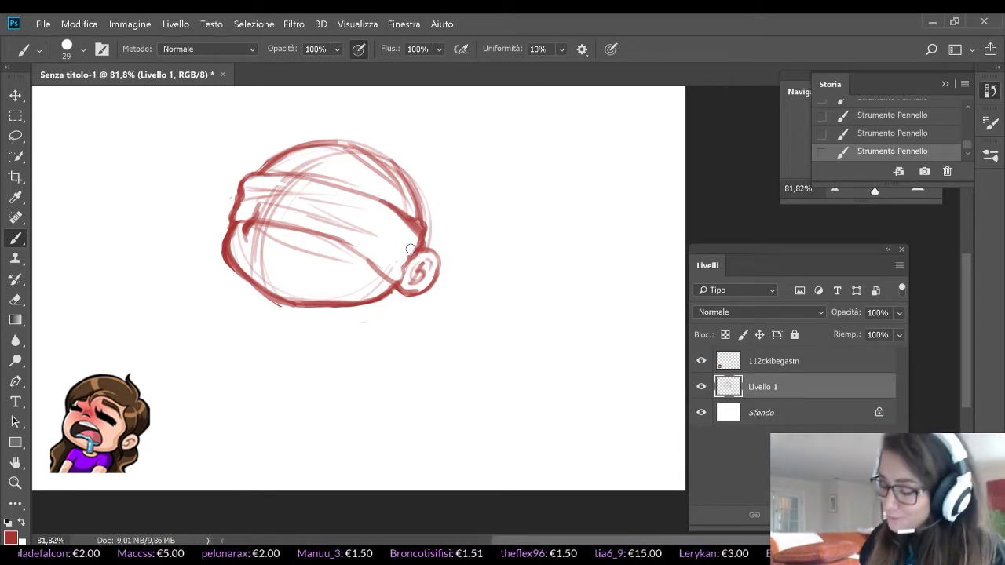
{"action": "left_click_drag", "start_coordinate": [333, 237], "coordinate": [396, 280]}
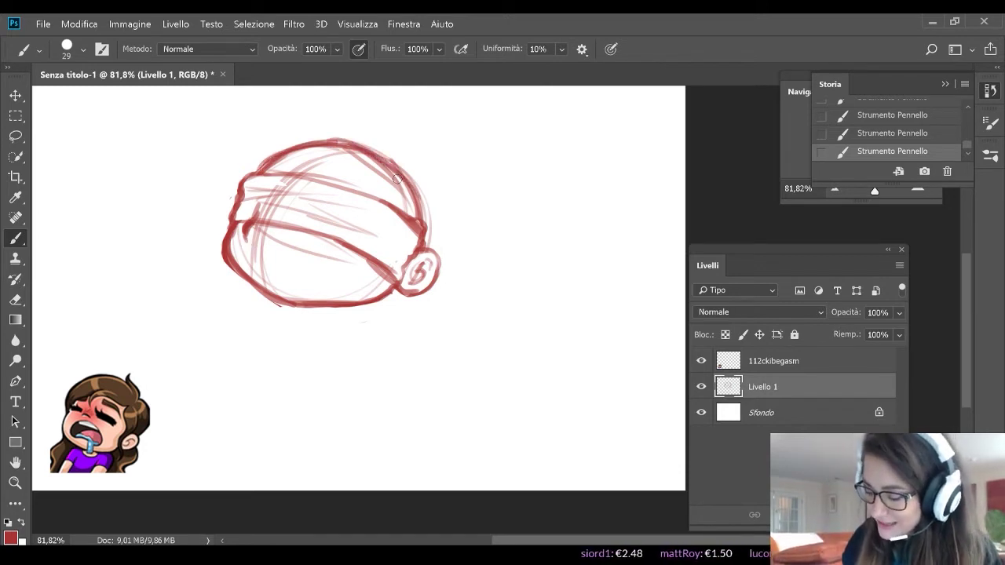
Select the whole head sketch with the Lasso, narrow it horizontally with Free Transform and clear the selection
{"action": "key", "text": "l"}
{"action": "mouse_move", "coordinate": [202, 295]}
{"action": "left_mouse_down"}
{"action": "mouse_move", "coordinate": [279, 123]}
{"action": "mouse_move", "coordinate": [195, 217]}
{"action": "left_mouse_up"}
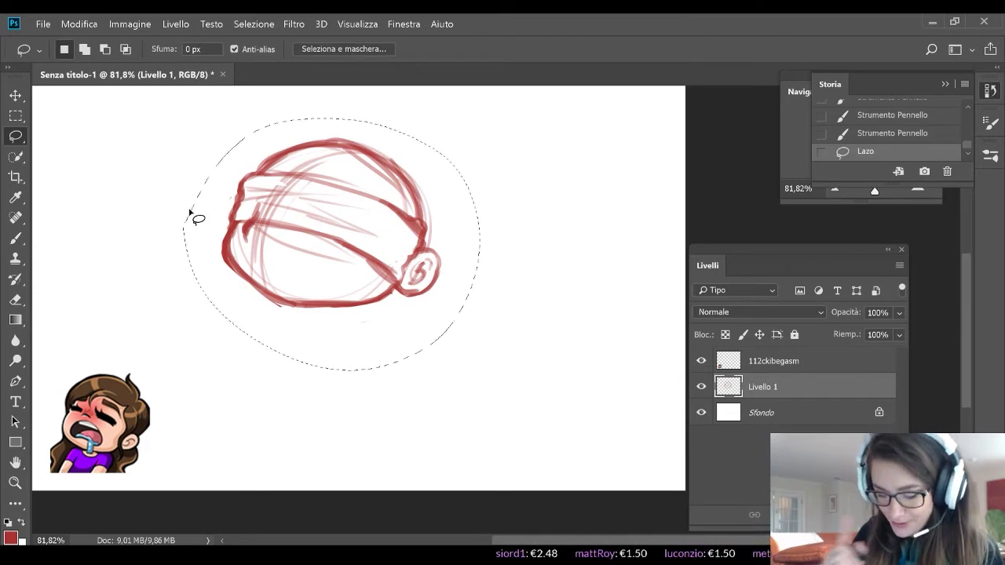
{"action": "left_click", "coordinate": [78, 24]}
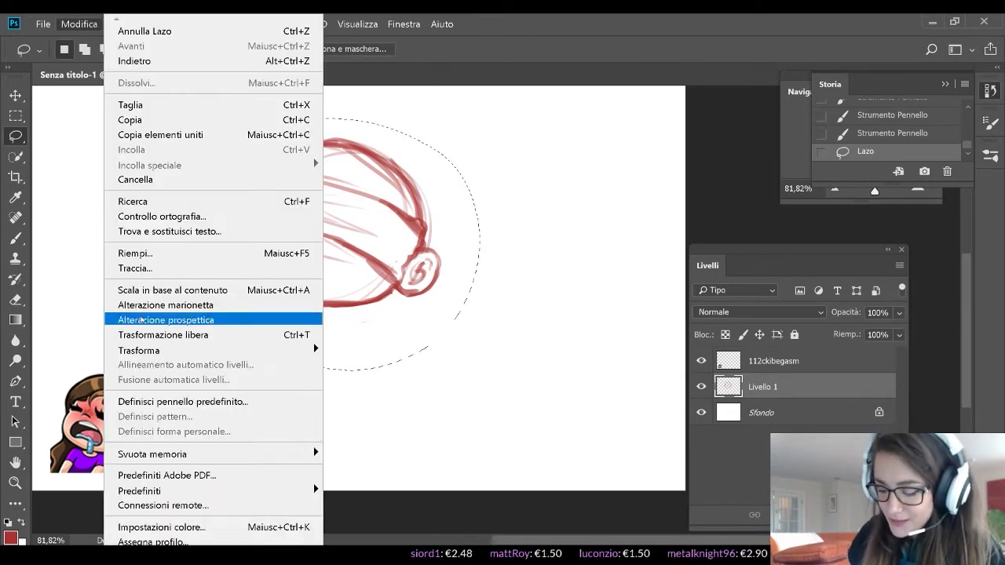
{"action": "mouse_move", "coordinate": [242, 354]}
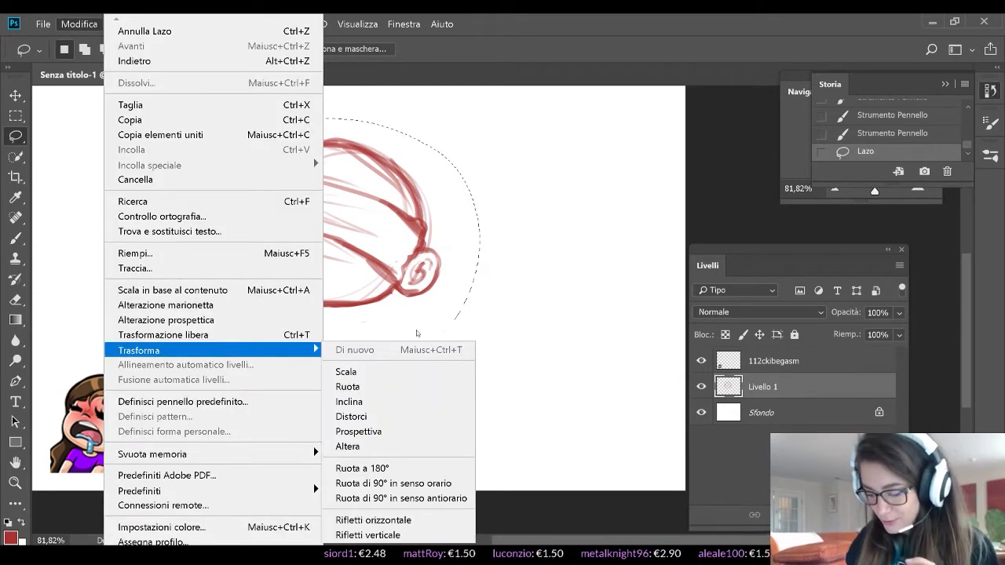
{"action": "left_click", "coordinate": [227, 335]}
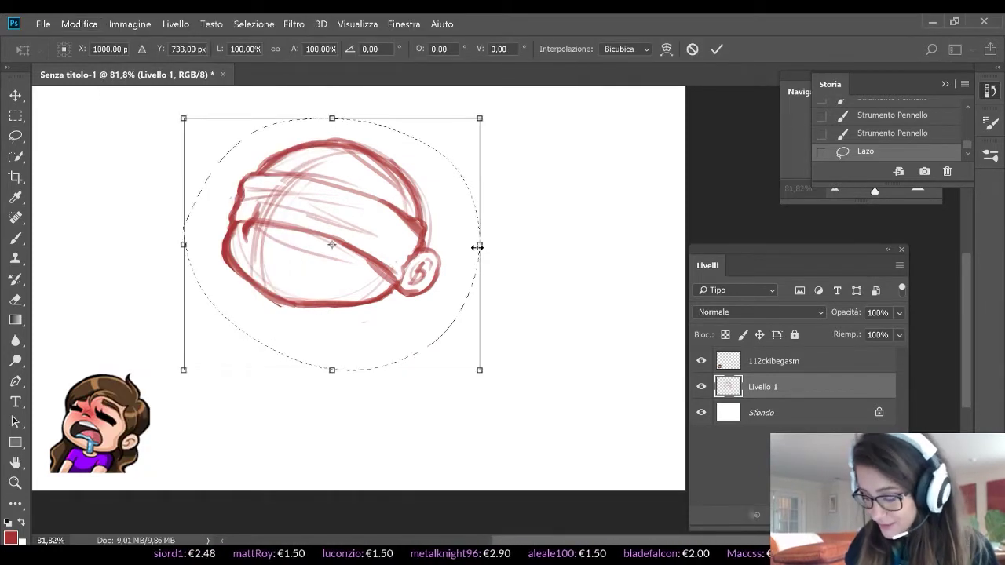
{"action": "mouse_move", "coordinate": [477, 247]}
{"action": "left_mouse_down"}
{"action": "mouse_move", "coordinate": [446, 247]}
{"action": "mouse_move", "coordinate": [369, 308]}
{"action": "mouse_move", "coordinate": [415, 245]}
{"action": "left_mouse_up"}
{"action": "key", "text": "Return"}
{"action": "key", "text": "ctrl+d"}
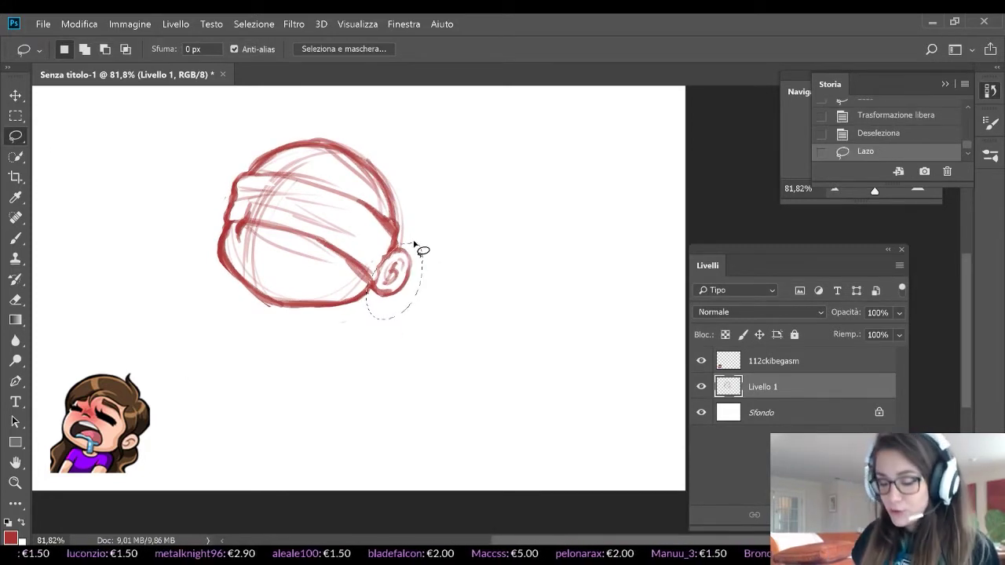
Erase the ear from the head sketch
{"action": "key", "text": "m"}
{"action": "key", "text": "ctrl+d"}
{"action": "key", "text": "e"}
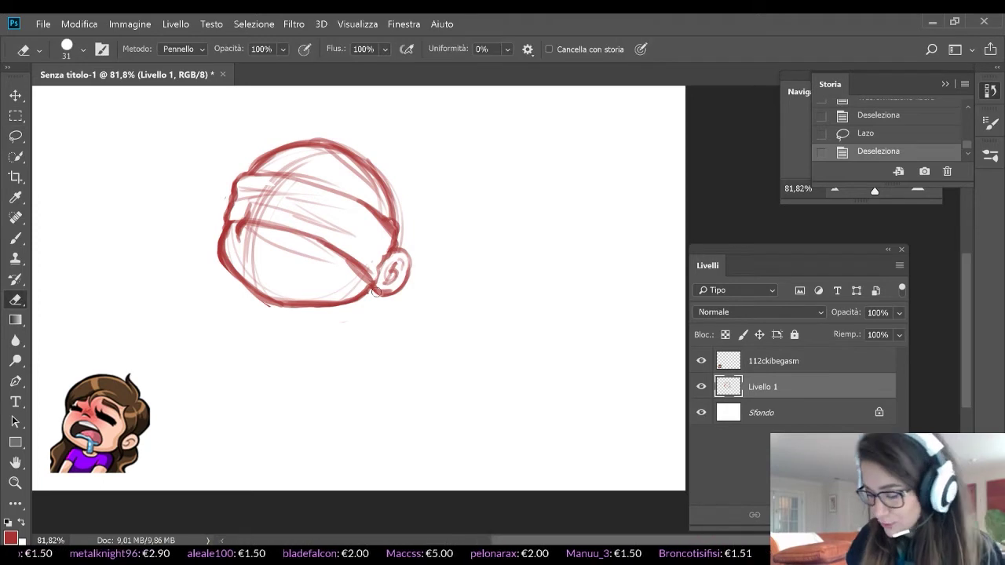
{"action": "mouse_move", "coordinate": [376, 292]}
{"action": "left_mouse_down"}
{"action": "mouse_move", "coordinate": [398, 255]}
{"action": "mouse_move", "coordinate": [369, 293]}
{"action": "mouse_move", "coordinate": [396, 260]}
{"action": "mouse_move", "coordinate": [393, 285]}
{"action": "mouse_move", "coordinate": [415, 259]}
{"action": "mouse_move", "coordinate": [413, 298]}
{"action": "left_mouse_up"}
{"action": "scroll", "coordinate": [412, 298], "scroll_direction": "up", "scroll_amount": 5}
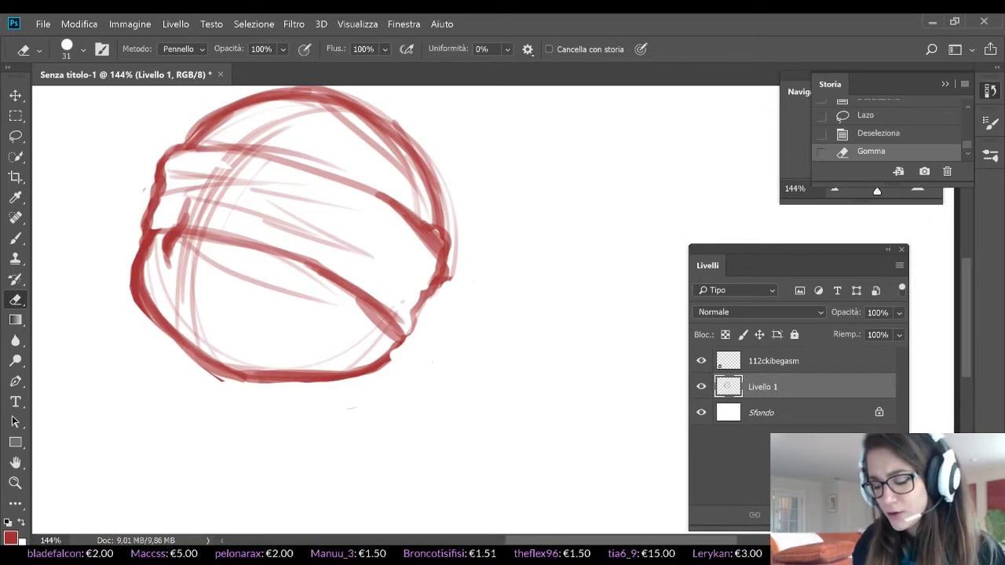
Darken the headband's side and upper edges with the brush and draw a new lower curve for the ear
{"action": "left_click", "coordinate": [17, 240]}
{"action": "mouse_move", "coordinate": [388, 348]}
{"action": "left_mouse_down"}
{"action": "mouse_move", "coordinate": [432, 299]}
{"action": "mouse_move", "coordinate": [428, 239]}
{"action": "mouse_move", "coordinate": [290, 166]}
{"action": "left_mouse_up"}
{"action": "mouse_move", "coordinate": [196, 153]}
{"action": "left_mouse_down"}
{"action": "mouse_move", "coordinate": [155, 201]}
{"action": "mouse_move", "coordinate": [146, 238]}
{"action": "left_mouse_up"}
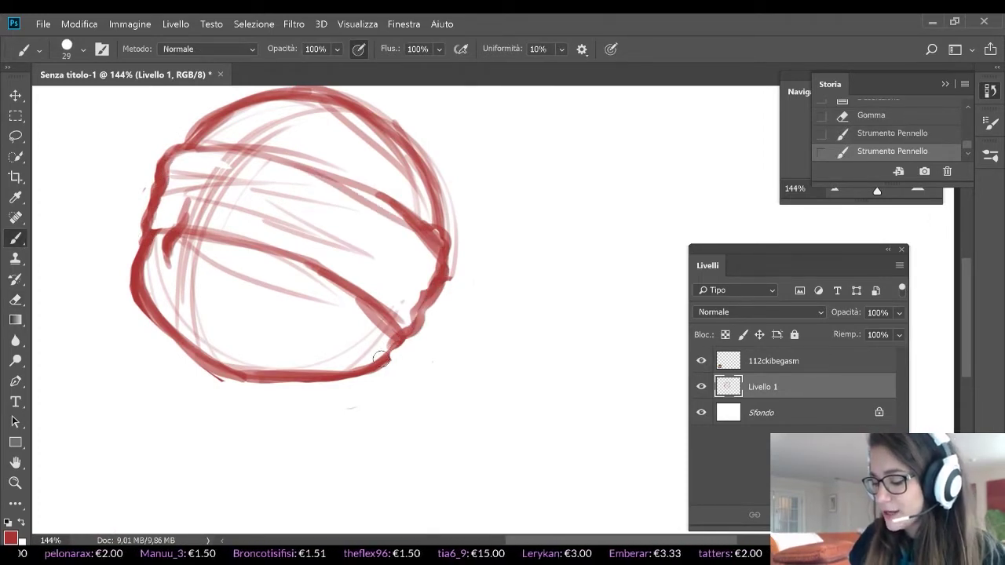
{"action": "mouse_move", "coordinate": [380, 358]}
{"action": "left_mouse_down"}
{"action": "mouse_move", "coordinate": [452, 336]}
{"action": "mouse_move", "coordinate": [467, 308]}
{"action": "left_mouse_up"}
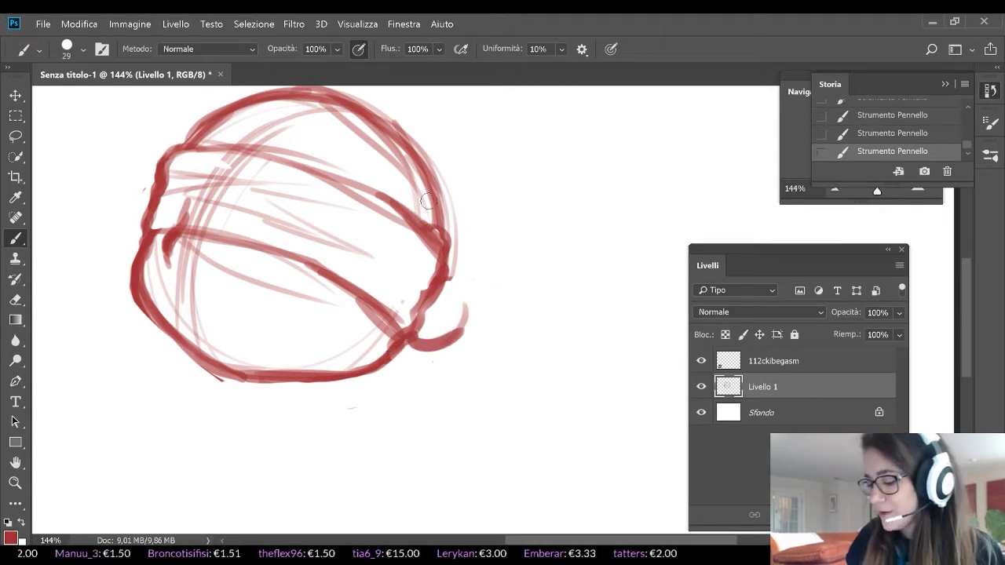
Erase the headband's outline and fold lines along with the new ear curve, keeping the skull and chin outlines
{"action": "key", "text": "l"}
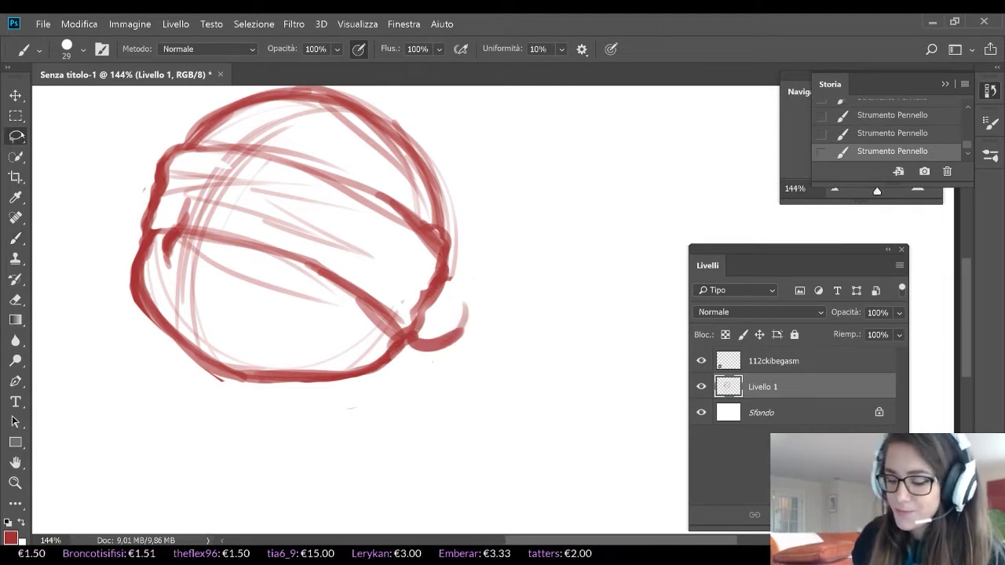
{"action": "mouse_move", "coordinate": [135, 245]}
{"action": "left_mouse_down"}
{"action": "mouse_move", "coordinate": [358, 311]}
{"action": "mouse_move", "coordinate": [498, 259]}
{"action": "mouse_move", "coordinate": [150, 157]}
{"action": "mouse_move", "coordinate": [123, 225]}
{"action": "mouse_move", "coordinate": [169, 161]}
{"action": "mouse_move", "coordinate": [153, 175]}
{"action": "mouse_move", "coordinate": [235, 157]}
{"action": "mouse_move", "coordinate": [298, 162]}
{"action": "mouse_move", "coordinate": [430, 235]}
{"action": "left_mouse_up"}
{"action": "key", "text": "ctrl+d"}
{"action": "key", "text": "e"}
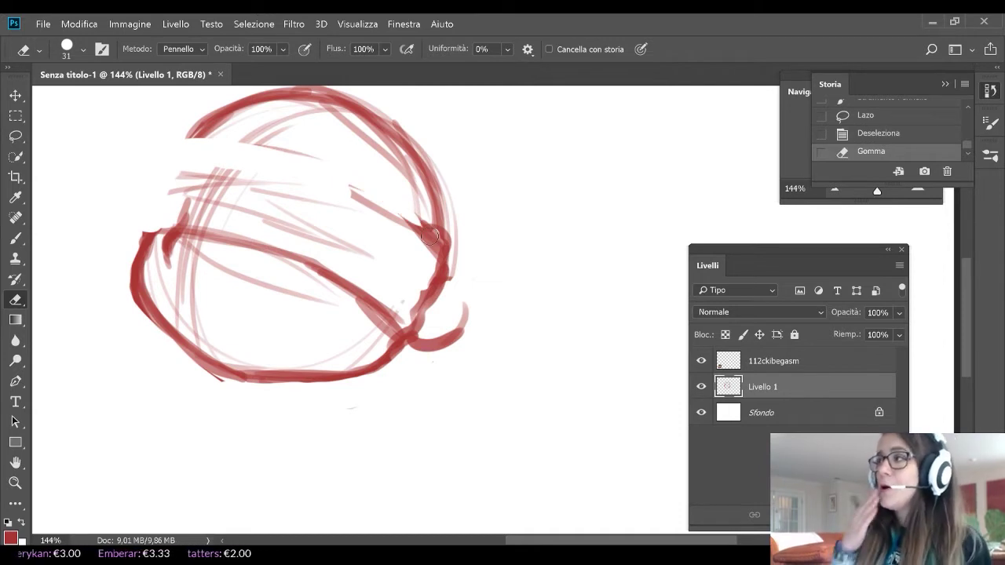
{"action": "mouse_move", "coordinate": [185, 214]}
{"action": "left_mouse_down"}
{"action": "mouse_move", "coordinate": [185, 161]}
{"action": "mouse_move", "coordinate": [191, 267]}
{"action": "mouse_move", "coordinate": [244, 157]}
{"action": "mouse_move", "coordinate": [224, 208]}
{"action": "mouse_move", "coordinate": [274, 293]}
{"action": "mouse_move", "coordinate": [256, 209]}
{"action": "mouse_move", "coordinate": [257, 185]}
{"action": "mouse_move", "coordinate": [278, 172]}
{"action": "mouse_move", "coordinate": [268, 219]}
{"action": "mouse_move", "coordinate": [315, 278]}
{"action": "mouse_move", "coordinate": [430, 346]}
{"action": "mouse_move", "coordinate": [437, 313]}
{"action": "mouse_move", "coordinate": [419, 280]}
{"action": "mouse_move", "coordinate": [452, 358]}
{"action": "left_mouse_up"}
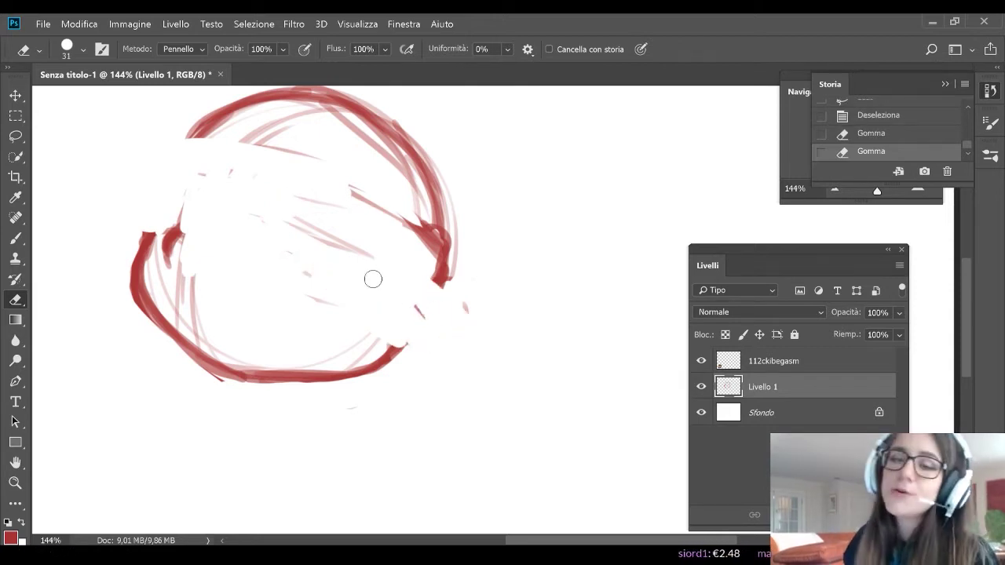
{"action": "left_click", "coordinate": [458, 265]}
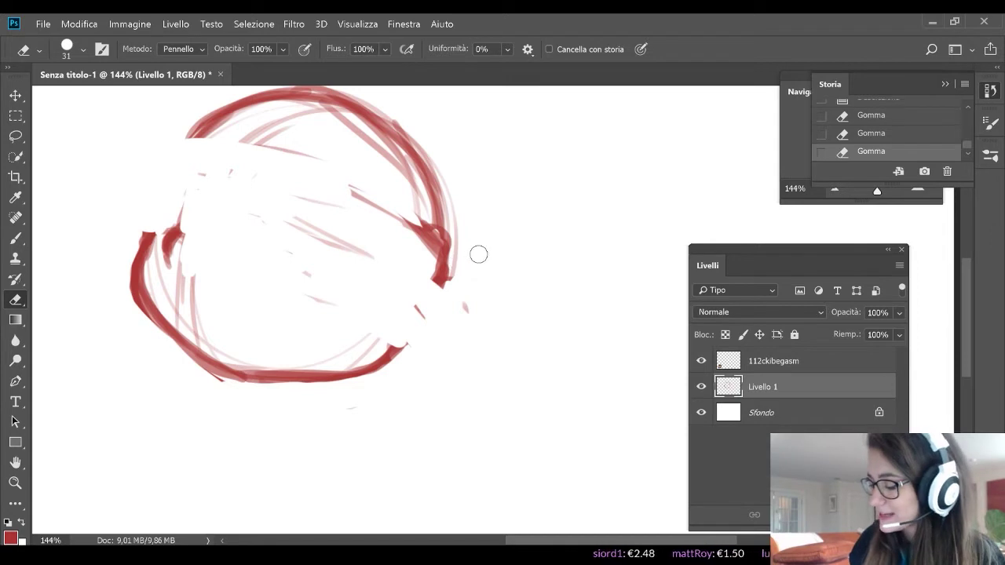
Set the eraser to 44 px and clear the leftover headband and ear fragments from the middle of the head
{"action": "right_click", "coordinate": [477, 253]}
{"action": "left_click_drag", "start_coordinate": [583, 294], "coordinate": [587, 294]}
{"action": "left_click", "coordinate": [267, 202]}
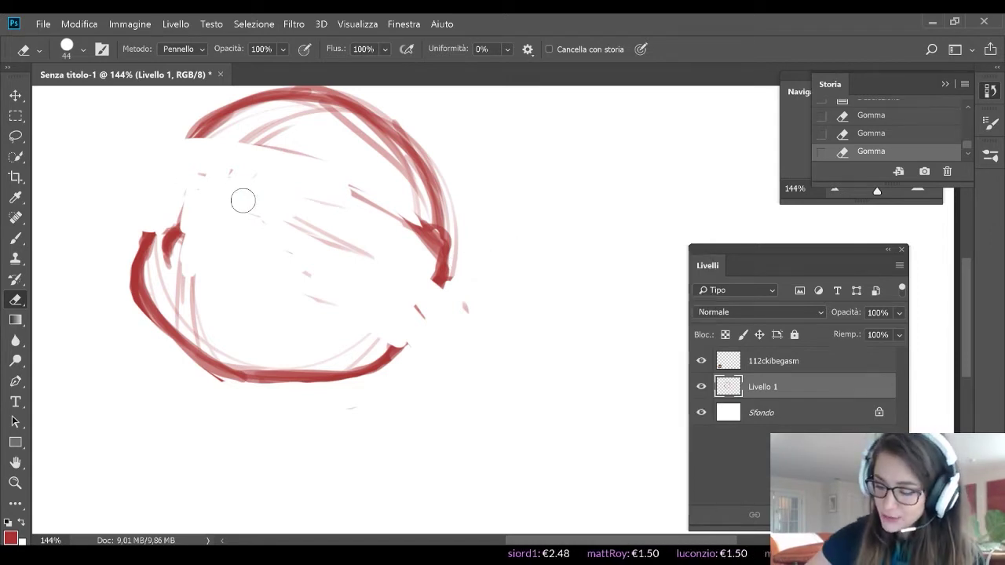
{"action": "mouse_move", "coordinate": [228, 192]}
{"action": "left_mouse_down"}
{"action": "mouse_move", "coordinate": [274, 227]}
{"action": "mouse_move", "coordinate": [329, 303]}
{"action": "mouse_move", "coordinate": [372, 329]}
{"action": "mouse_move", "coordinate": [387, 320]}
{"action": "mouse_move", "coordinate": [400, 242]}
{"action": "mouse_move", "coordinate": [475, 273]}
{"action": "mouse_move", "coordinate": [494, 267]}
{"action": "mouse_move", "coordinate": [242, 159]}
{"action": "mouse_move", "coordinate": [468, 278]}
{"action": "left_mouse_up"}
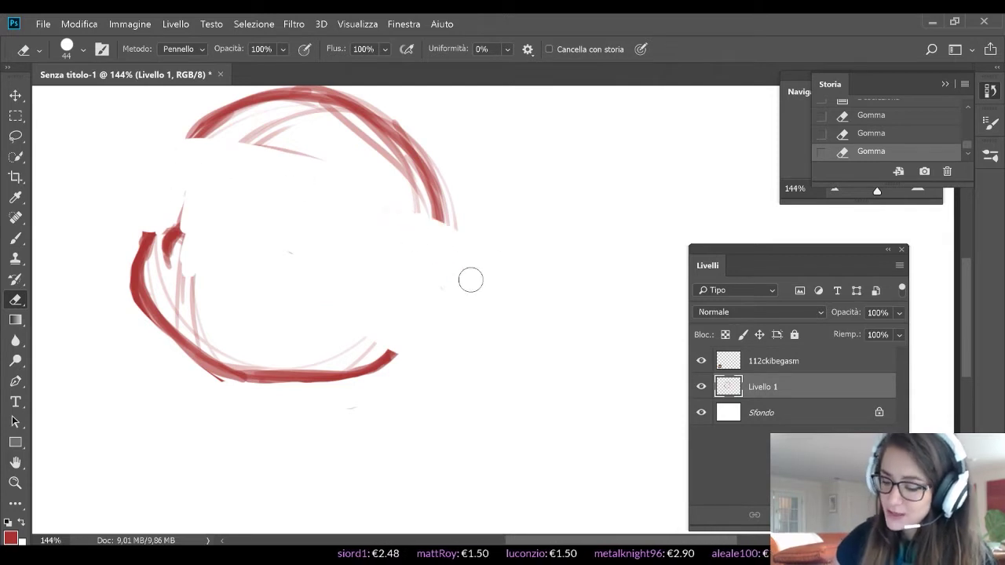
{"action": "left_click", "coordinate": [15, 238]}
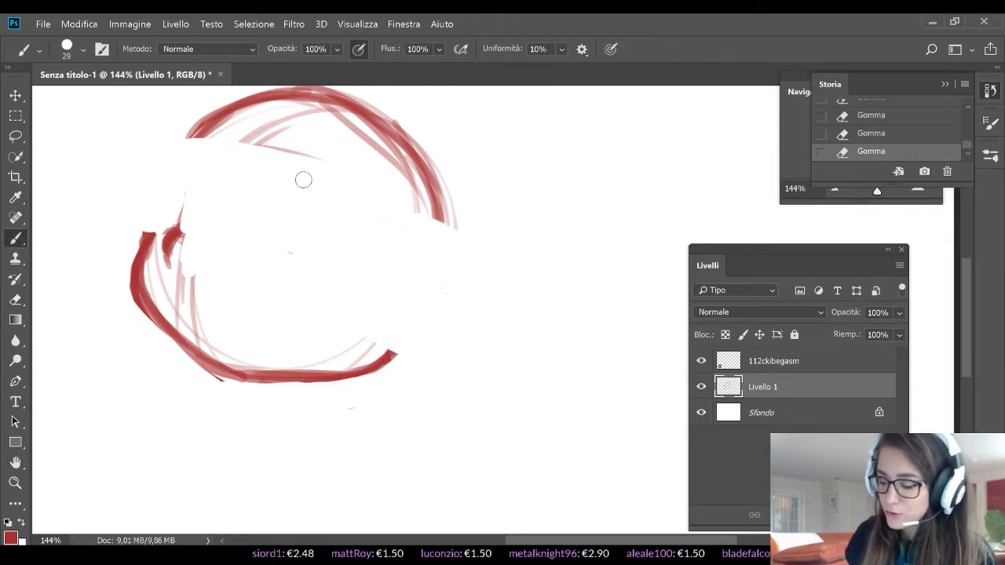
{"action": "left_click_drag", "start_coordinate": [360, 234], "coordinate": [405, 288]}
{"action": "left_click_drag", "start_coordinate": [407, 287], "coordinate": [422, 301]}
{"action": "scroll", "coordinate": [416, 282], "scroll_direction": "up", "scroll_amount": 3}
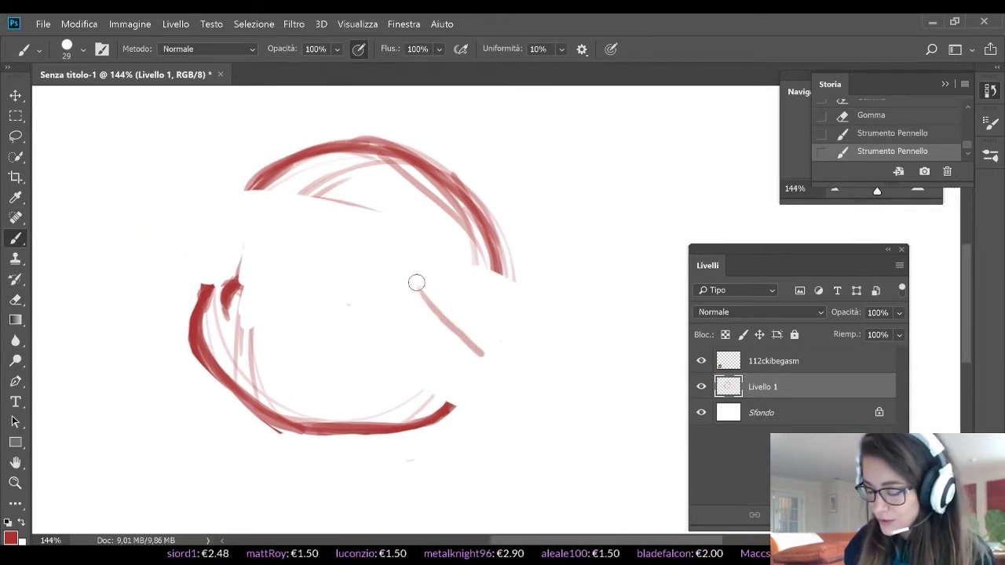
{"action": "left_click", "coordinate": [908, 133]}
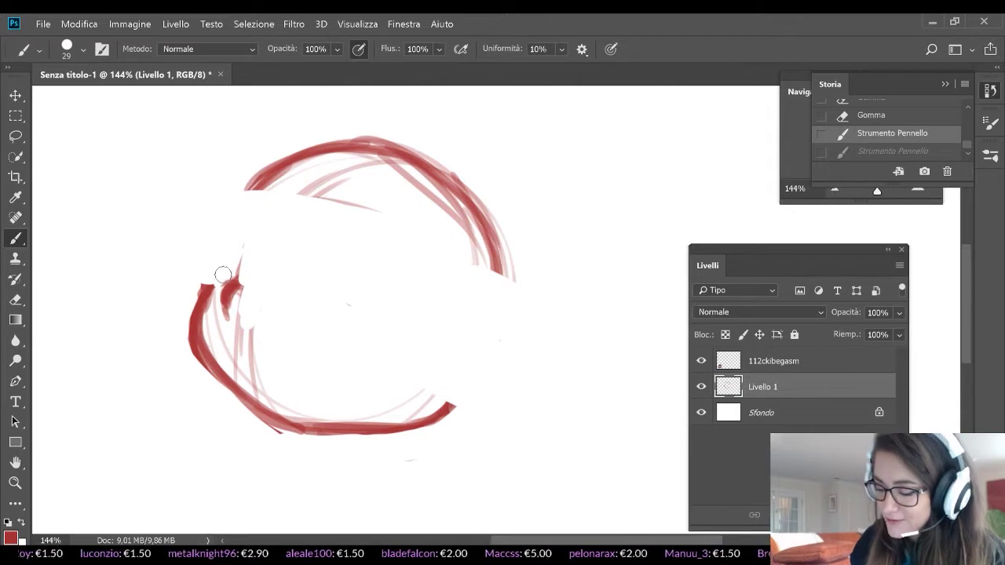
Redraw the forehead contour down to the brow and sketch a rounded ear joining the back of the skull to the jaw
{"action": "mouse_move", "coordinate": [223, 274]}
{"action": "left_mouse_down"}
{"action": "mouse_move", "coordinate": [213, 251]}
{"action": "mouse_move", "coordinate": [236, 193]}
{"action": "mouse_move", "coordinate": [275, 165]}
{"action": "left_mouse_up"}
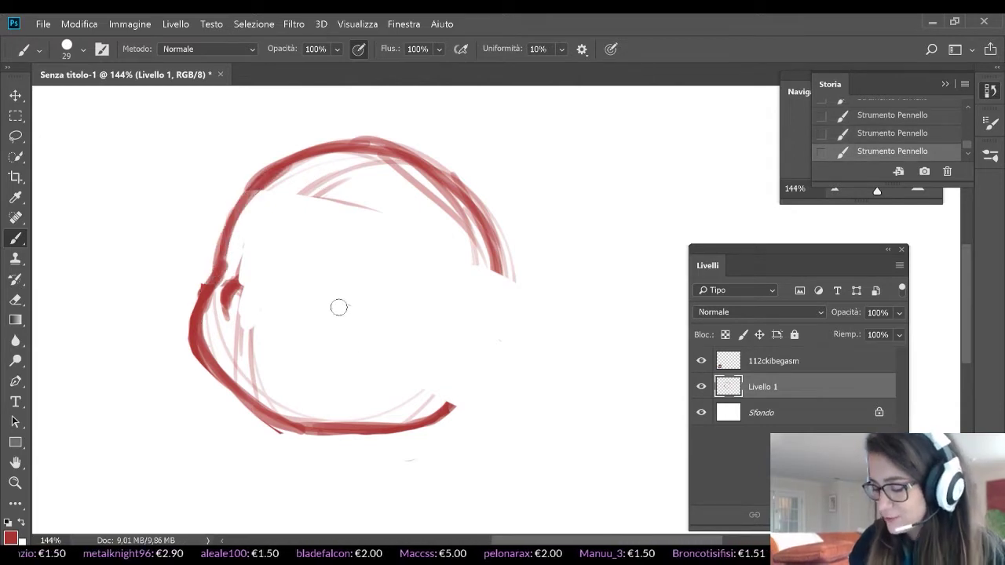
{"action": "mouse_move", "coordinate": [454, 402]}
{"action": "left_mouse_down"}
{"action": "mouse_move", "coordinate": [502, 377]}
{"action": "mouse_move", "coordinate": [525, 323]}
{"action": "mouse_move", "coordinate": [473, 343]}
{"action": "left_mouse_up"}
{"action": "left_click_drag", "start_coordinate": [458, 382], "coordinate": [468, 398]}
{"action": "left_click_drag", "start_coordinate": [502, 253], "coordinate": [497, 302]}
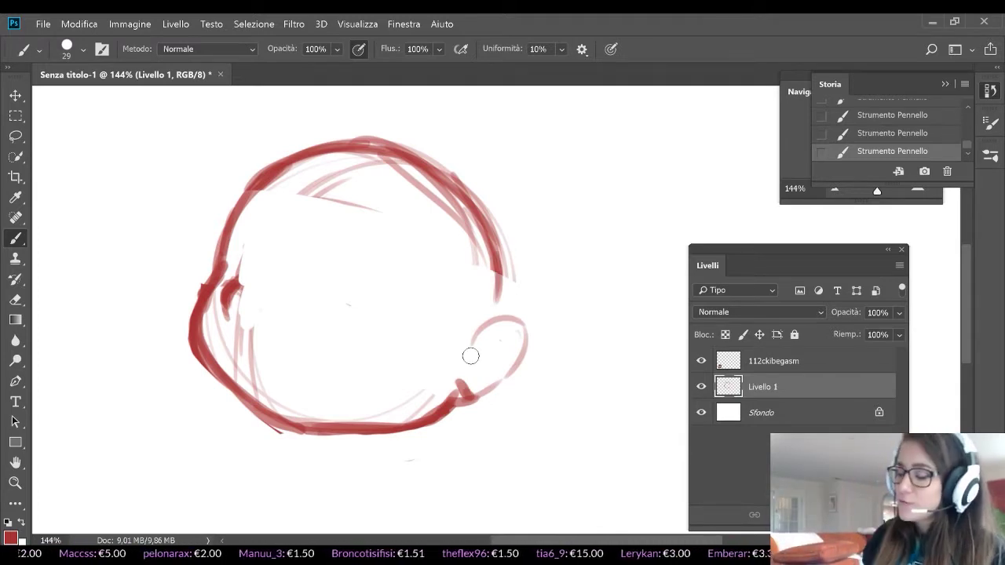
{"action": "scroll", "coordinate": [471, 356], "scroll_direction": "down", "scroll_amount": 2}
{"action": "left_click_drag", "start_coordinate": [468, 318], "coordinate": [481, 258]}
{"action": "left_click_drag", "start_coordinate": [444, 381], "coordinate": [495, 349]}
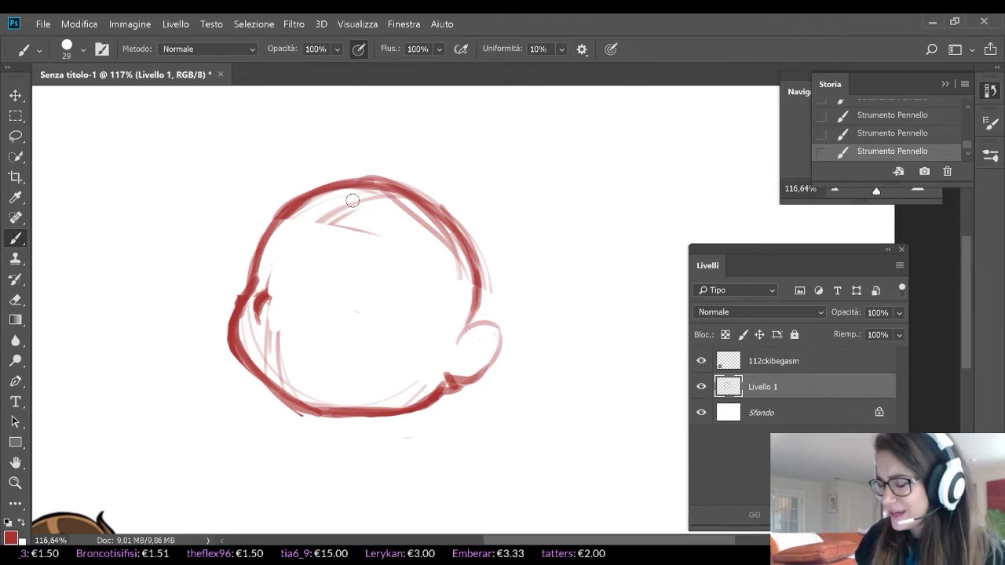
Sketch the hairline across the upper forehead with light overlapping strokes, extending it past the front of the face
{"action": "scroll", "coordinate": [349, 196], "scroll_direction": "up", "scroll_amount": 1}
{"action": "scroll", "coordinate": [349, 197], "scroll_direction": "left", "scroll_amount": 2}
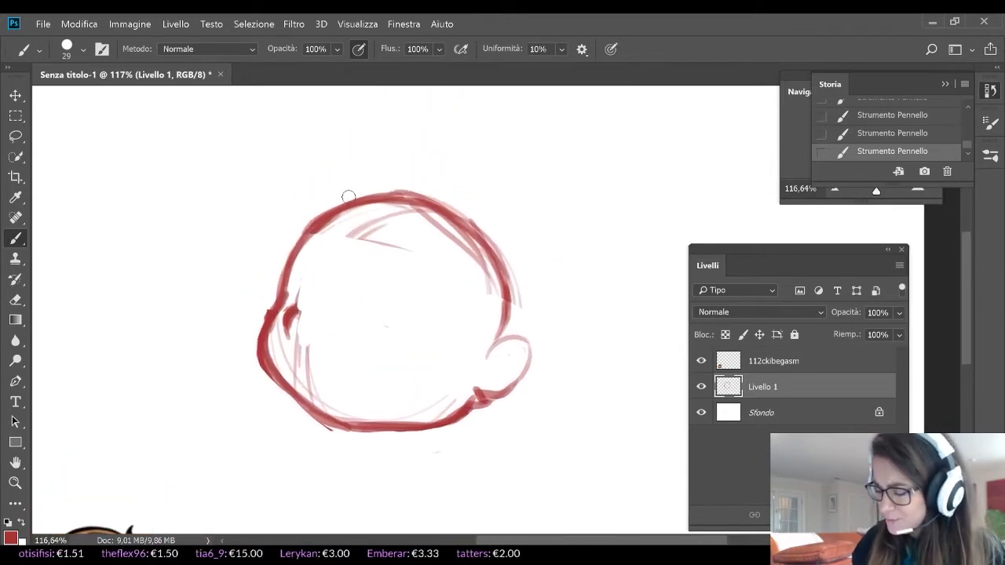
{"action": "left_click_drag", "start_coordinate": [390, 267], "coordinate": [460, 231]}
{"action": "mouse_move", "coordinate": [354, 259]}
{"action": "left_mouse_down"}
{"action": "mouse_move", "coordinate": [481, 230]}
{"action": "mouse_move", "coordinate": [352, 255]}
{"action": "mouse_move", "coordinate": [451, 219]}
{"action": "mouse_move", "coordinate": [343, 244]}
{"action": "left_mouse_up"}
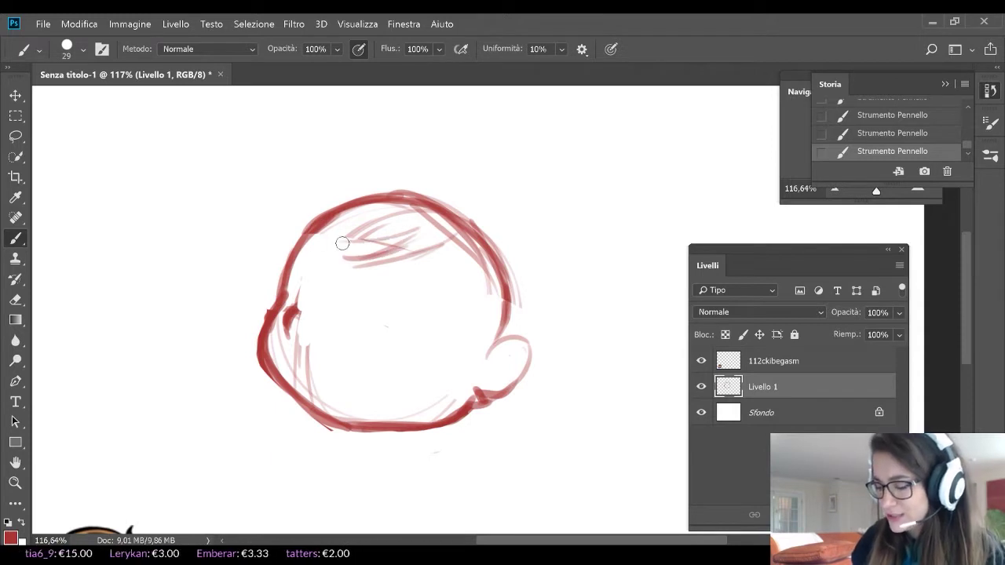
{"action": "left_click_drag", "start_coordinate": [410, 236], "coordinate": [256, 239]}
{"action": "left_click_drag", "start_coordinate": [210, 276], "coordinate": [251, 248]}
Sketch light hair volume arcs above the skull and down in front of the forehead, and darken the ear's outer curve
{"action": "mouse_move", "coordinate": [477, 218]}
{"action": "left_mouse_down"}
{"action": "mouse_move", "coordinate": [461, 182]}
{"action": "mouse_move", "coordinate": [394, 121]}
{"action": "left_mouse_up"}
{"action": "left_click_drag", "start_coordinate": [432, 147], "coordinate": [244, 205]}
{"action": "mouse_move", "coordinate": [474, 213]}
{"action": "left_mouse_down"}
{"action": "mouse_move", "coordinate": [440, 156]}
{"action": "mouse_move", "coordinate": [388, 173]}
{"action": "mouse_move", "coordinate": [259, 274]}
{"action": "left_mouse_up"}
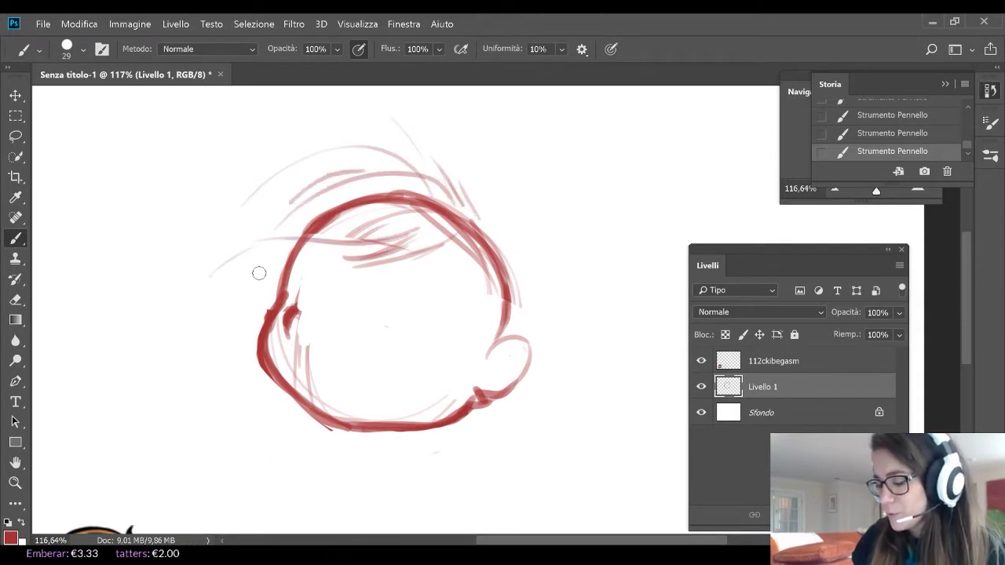
{"action": "left_click_drag", "start_coordinate": [330, 182], "coordinate": [269, 296]}
{"action": "left_click_drag", "start_coordinate": [357, 167], "coordinate": [268, 278]}
{"action": "left_click_drag", "start_coordinate": [464, 206], "coordinate": [450, 182]}
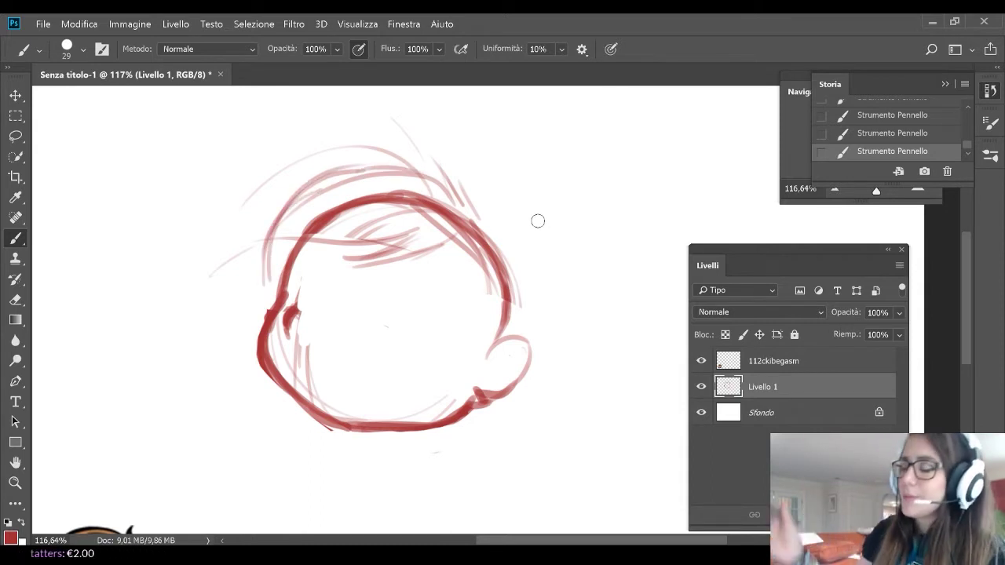
{"action": "left_click_drag", "start_coordinate": [493, 348], "coordinate": [528, 375]}
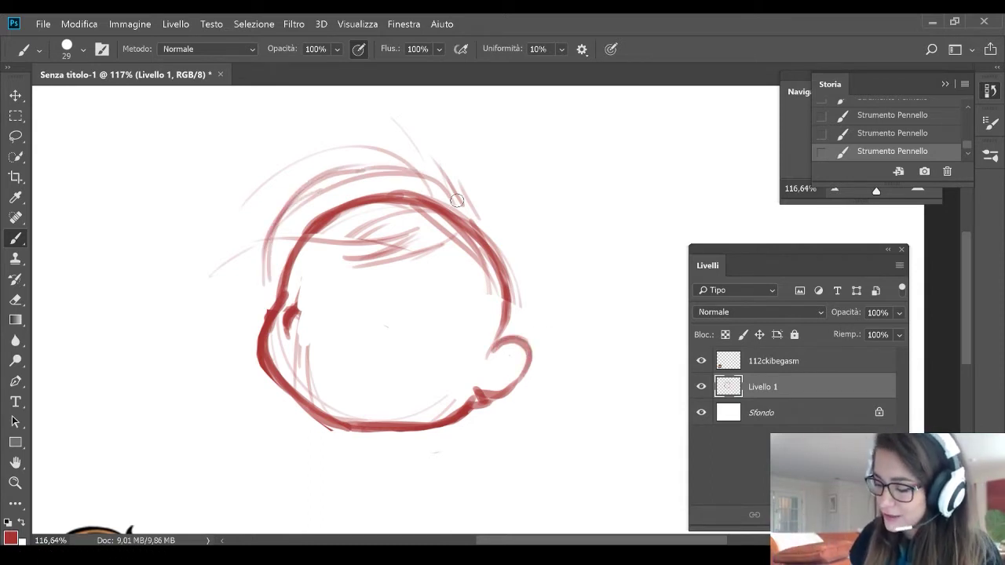
Strengthen the hair outline over the top of the skull and extend it down behind the head towards the ear
{"action": "left_click_drag", "start_coordinate": [457, 201], "coordinate": [428, 142]}
{"action": "left_click_drag", "start_coordinate": [454, 174], "coordinate": [245, 242]}
{"action": "left_click_drag", "start_coordinate": [313, 177], "coordinate": [261, 285]}
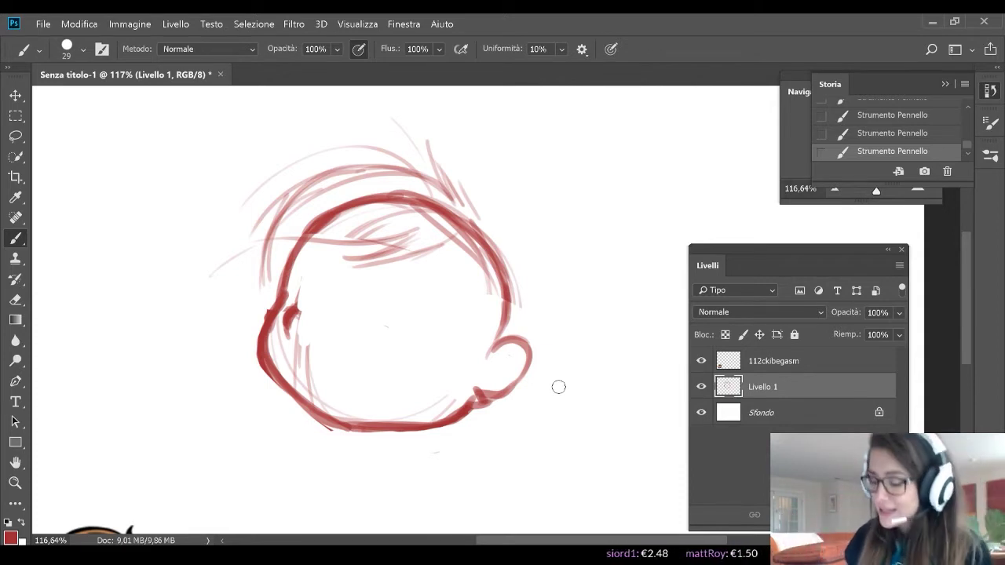
{"action": "left_click_drag", "start_coordinate": [462, 204], "coordinate": [428, 148]}
{"action": "left_click_drag", "start_coordinate": [449, 188], "coordinate": [296, 206]}
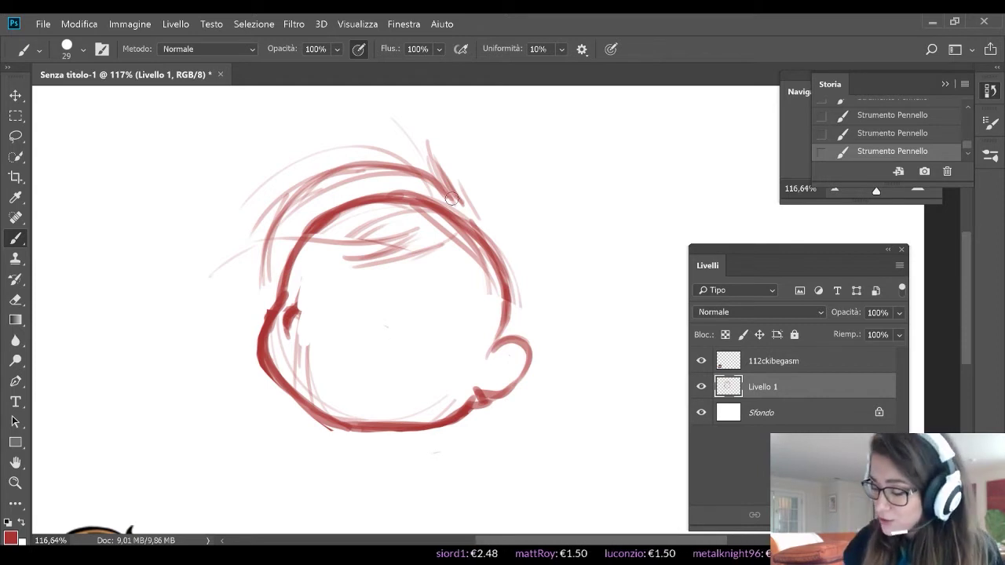
{"action": "mouse_move", "coordinate": [452, 199]}
{"action": "left_mouse_down"}
{"action": "mouse_move", "coordinate": [500, 237]}
{"action": "mouse_move", "coordinate": [522, 234]}
{"action": "mouse_move", "coordinate": [537, 246]}
{"action": "mouse_move", "coordinate": [549, 276]}
{"action": "mouse_move", "coordinate": [495, 228]}
{"action": "mouse_move", "coordinate": [549, 294]}
{"action": "mouse_move", "coordinate": [549, 334]}
{"action": "left_mouse_up"}
Erase the hair outline around the skull from the front of the head to behind the ear
{"action": "scroll", "coordinate": [435, 461], "scroll_direction": "down", "scroll_amount": 3}
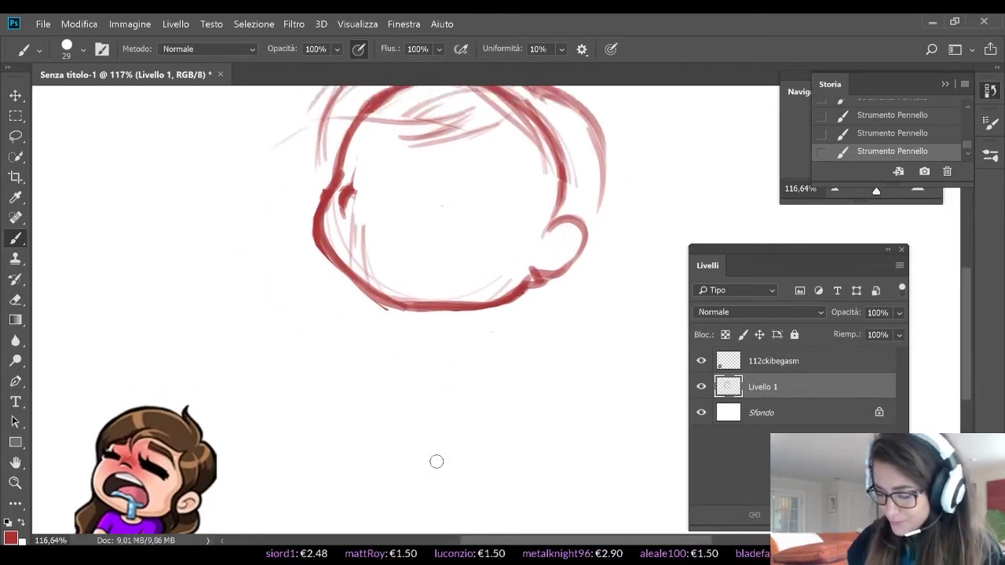
{"action": "scroll", "coordinate": [436, 461], "scroll_direction": "up", "scroll_amount": 3}
{"action": "scroll", "coordinate": [436, 462], "scroll_direction": "right", "scroll_amount": 3}
{"action": "left_click", "coordinate": [15, 299]}
{"action": "mouse_move", "coordinate": [236, 201]}
{"action": "left_mouse_down"}
{"action": "mouse_move", "coordinate": [252, 173]}
{"action": "mouse_move", "coordinate": [228, 263]}
{"action": "mouse_move", "coordinate": [261, 213]}
{"action": "mouse_move", "coordinate": [336, 153]}
{"action": "mouse_move", "coordinate": [427, 149]}
{"action": "mouse_move", "coordinate": [454, 204]}
{"action": "mouse_move", "coordinate": [413, 173]}
{"action": "mouse_move", "coordinate": [412, 185]}
{"action": "mouse_move", "coordinate": [456, 220]}
{"action": "mouse_move", "coordinate": [472, 209]}
{"action": "mouse_move", "coordinate": [492, 215]}
{"action": "mouse_move", "coordinate": [510, 314]}
{"action": "left_mouse_up"}
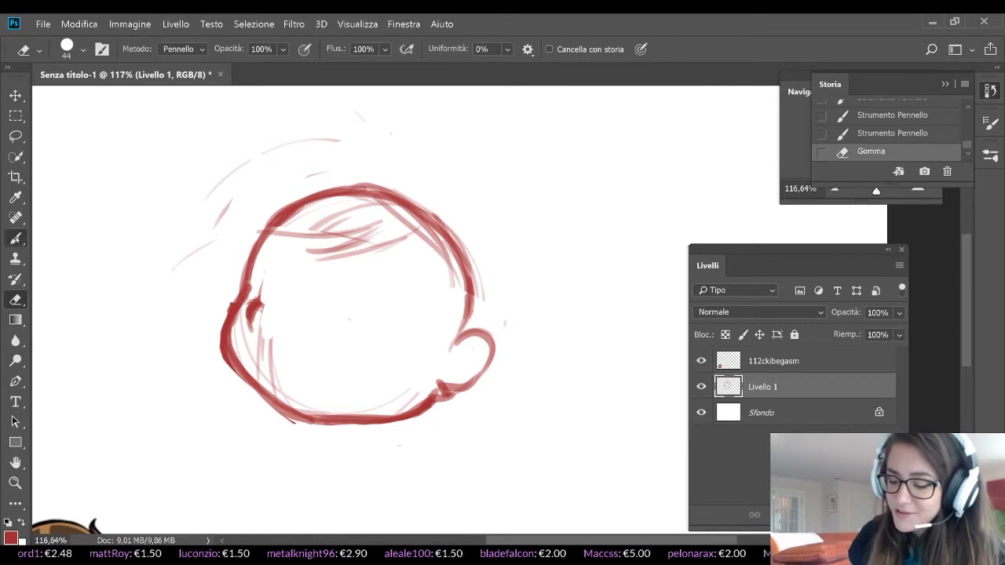
Redraw a taller hair outline over the skull with the brush, adding pointed tufts at the back and sloping strands at the front
{"action": "left_click", "coordinate": [15, 238]}
{"action": "mouse_move", "coordinate": [497, 259]}
{"action": "left_mouse_down"}
{"action": "mouse_move", "coordinate": [501, 240]}
{"action": "mouse_move", "coordinate": [484, 191]}
{"action": "left_mouse_up"}
{"action": "mouse_move", "coordinate": [487, 154]}
{"action": "left_mouse_down"}
{"action": "mouse_move", "coordinate": [471, 212]}
{"action": "mouse_move", "coordinate": [411, 144]}
{"action": "mouse_move", "coordinate": [297, 145]}
{"action": "left_mouse_up"}
{"action": "left_click_drag", "start_coordinate": [230, 238], "coordinate": [408, 157]}
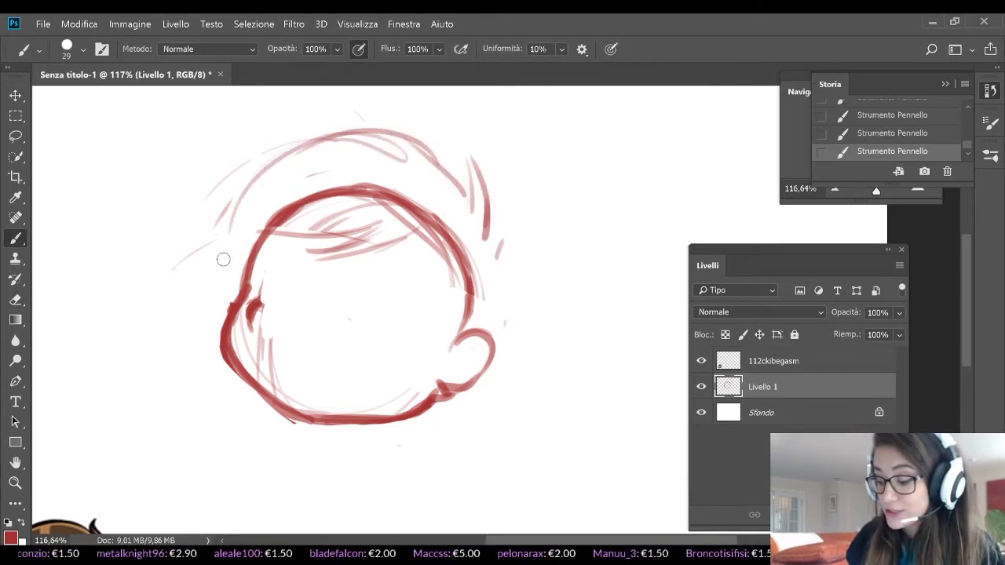
{"action": "left_click_drag", "start_coordinate": [234, 188], "coordinate": [226, 239]}
{"action": "mouse_move", "coordinate": [484, 236]}
{"action": "left_mouse_down"}
{"action": "mouse_move", "coordinate": [512, 214]}
{"action": "mouse_move", "coordinate": [493, 268]}
{"action": "mouse_move", "coordinate": [503, 322]}
{"action": "left_mouse_up"}
{"action": "mouse_move", "coordinate": [369, 142]}
{"action": "left_mouse_down"}
{"action": "mouse_move", "coordinate": [263, 190]}
{"action": "mouse_move", "coordinate": [282, 163]}
{"action": "mouse_move", "coordinate": [189, 253]}
{"action": "left_mouse_up"}
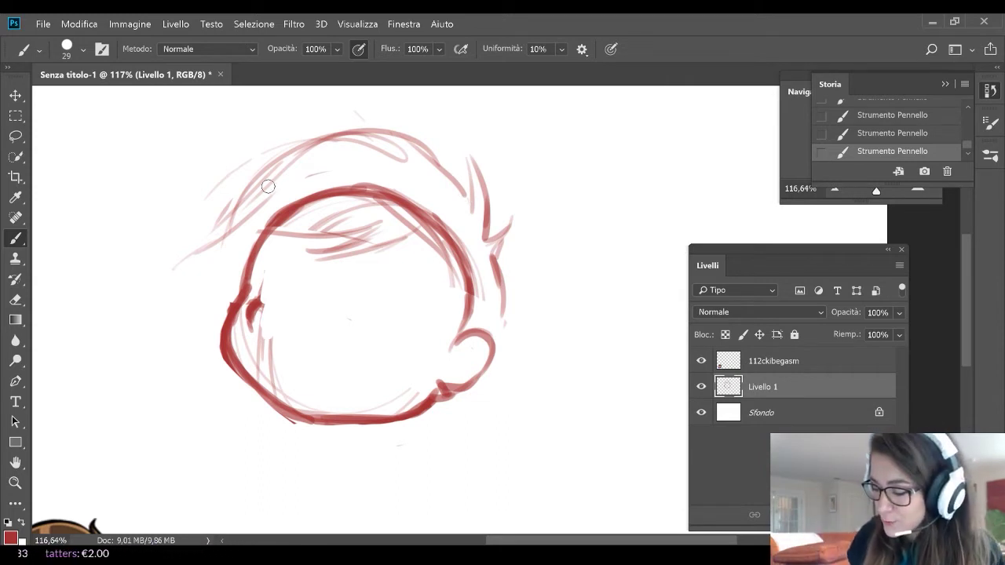
Thicken the hair outline with overlapping strokes from the crown down to a pointed lock beside the forehead
{"action": "left_click_drag", "start_coordinate": [306, 149], "coordinate": [459, 196]}
{"action": "mouse_move", "coordinate": [235, 222]}
{"action": "left_mouse_down"}
{"action": "mouse_move", "coordinate": [306, 156]}
{"action": "mouse_move", "coordinate": [211, 238]}
{"action": "left_mouse_up"}
{"action": "left_click_drag", "start_coordinate": [210, 241], "coordinate": [203, 271]}
{"action": "left_click_drag", "start_coordinate": [288, 153], "coordinate": [225, 245]}
{"action": "mouse_move", "coordinate": [228, 247]}
{"action": "left_mouse_down"}
{"action": "mouse_move", "coordinate": [223, 276]}
{"action": "mouse_move", "coordinate": [233, 187]}
{"action": "left_mouse_up"}
{"action": "left_click_drag", "start_coordinate": [303, 177], "coordinate": [235, 248]}
{"action": "left_click_drag", "start_coordinate": [299, 160], "coordinate": [217, 247]}
{"action": "left_click_drag", "start_coordinate": [241, 200], "coordinate": [190, 289]}
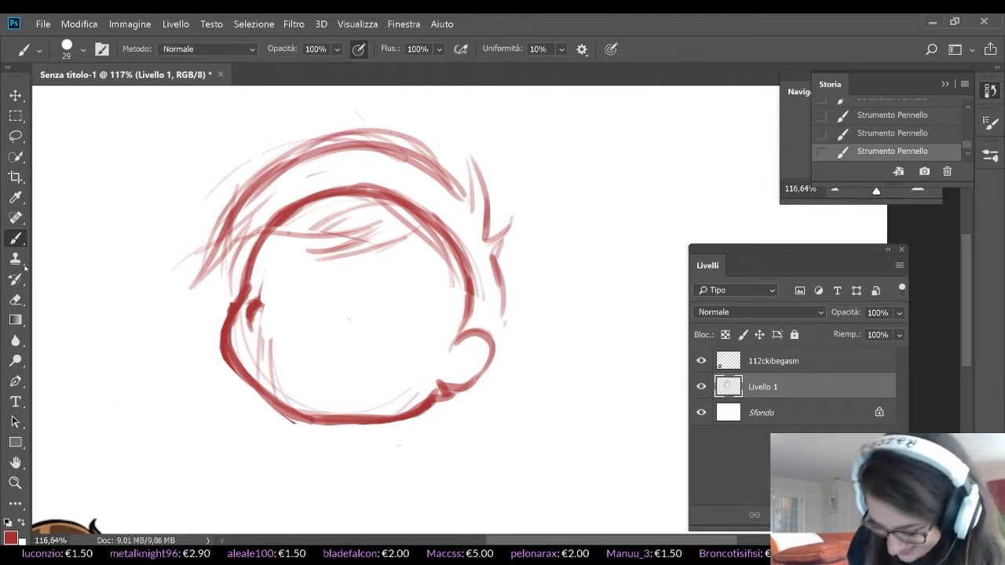
Erase the back hair tufts, the stray lines outside the hair outline, and the skull's top curve above the hairline
{"action": "left_click", "coordinate": [15, 299]}
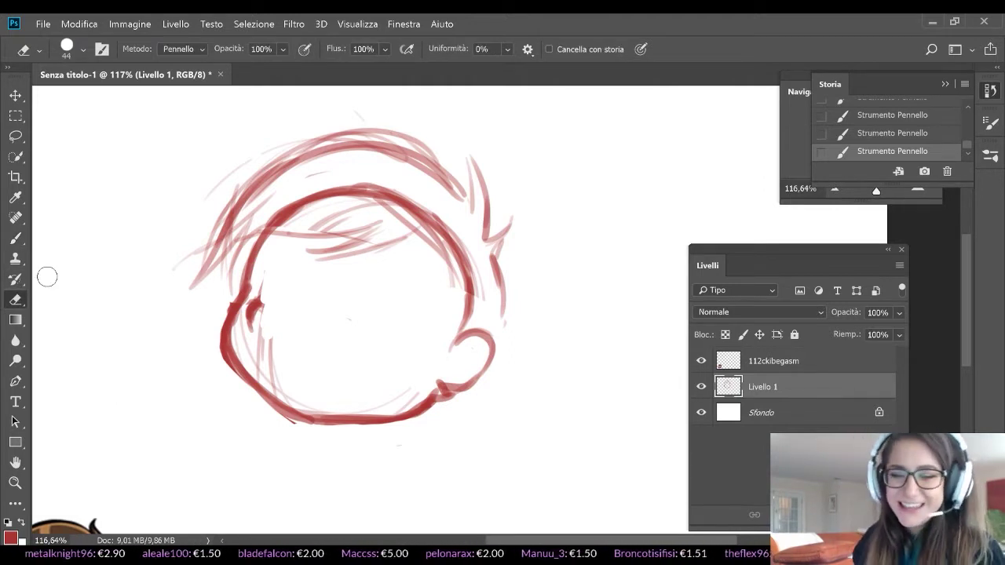
{"action": "mouse_move", "coordinate": [520, 220]}
{"action": "left_mouse_down"}
{"action": "mouse_move", "coordinate": [498, 260]}
{"action": "mouse_move", "coordinate": [479, 165]}
{"action": "mouse_move", "coordinate": [512, 236]}
{"action": "mouse_move", "coordinate": [274, 139]}
{"action": "mouse_move", "coordinate": [228, 181]}
{"action": "left_mouse_up"}
{"action": "left_click_drag", "start_coordinate": [203, 252], "coordinate": [209, 211]}
{"action": "left_click_drag", "start_coordinate": [270, 149], "coordinate": [360, 131]}
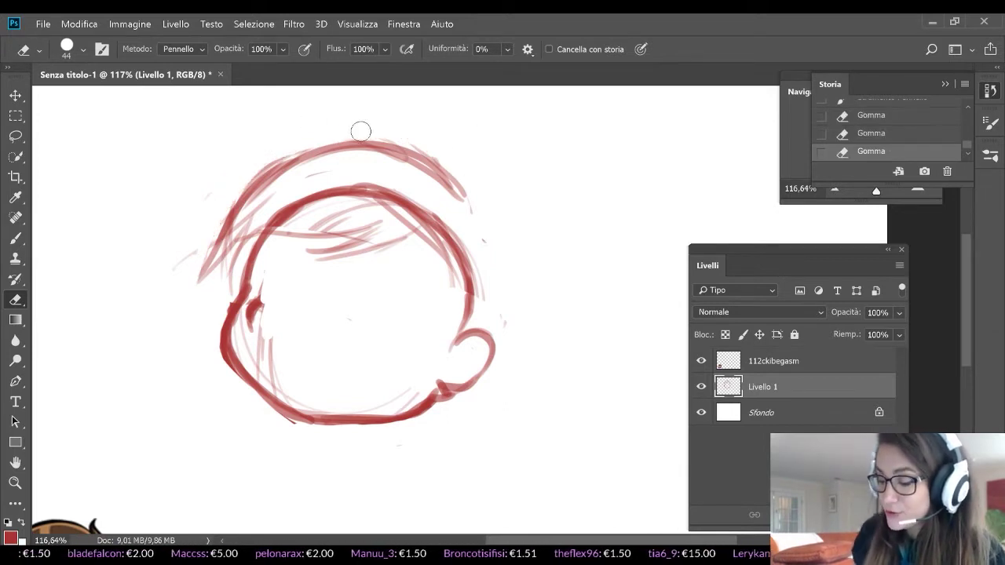
{"action": "mouse_move", "coordinate": [229, 267]}
{"action": "left_mouse_down"}
{"action": "mouse_move", "coordinate": [315, 191]}
{"action": "mouse_move", "coordinate": [338, 193]}
{"action": "mouse_move", "coordinate": [283, 218]}
{"action": "mouse_move", "coordinate": [447, 213]}
{"action": "left_mouse_up"}
Darken the hair outline with the brush, adding a strand at the front and extending the curve's back end
{"action": "scroll", "coordinate": [454, 235], "scroll_direction": "down", "scroll_amount": 2}
{"action": "scroll", "coordinate": [454, 235], "scroll_direction": "left", "scroll_amount": 1}
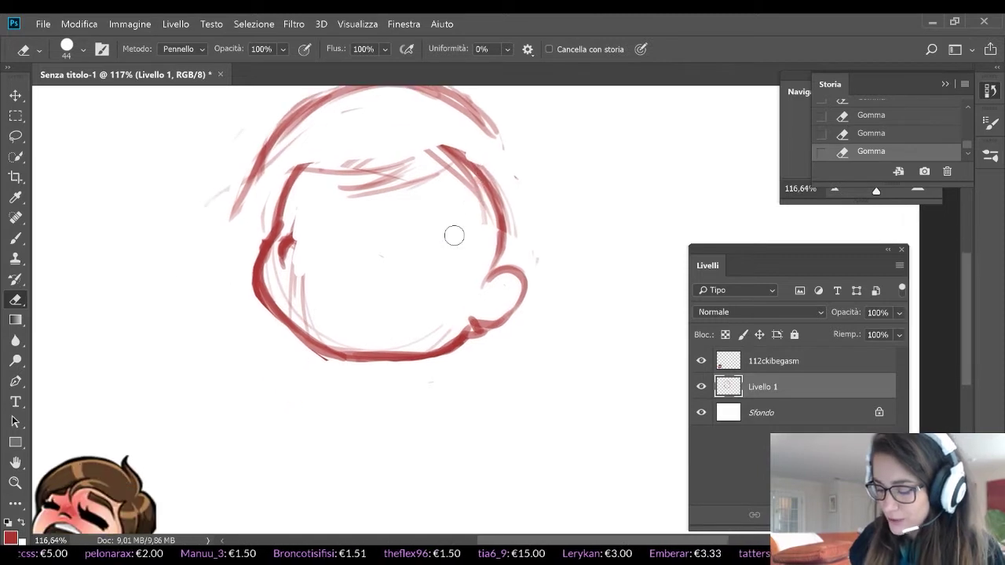
{"action": "key", "text": "b"}
{"action": "mouse_move", "coordinate": [253, 154]}
{"action": "left_mouse_down"}
{"action": "mouse_move", "coordinate": [251, 238]}
{"action": "mouse_move", "coordinate": [286, 237]}
{"action": "left_mouse_up"}
{"action": "left_click_drag", "start_coordinate": [493, 127], "coordinate": [507, 145]}
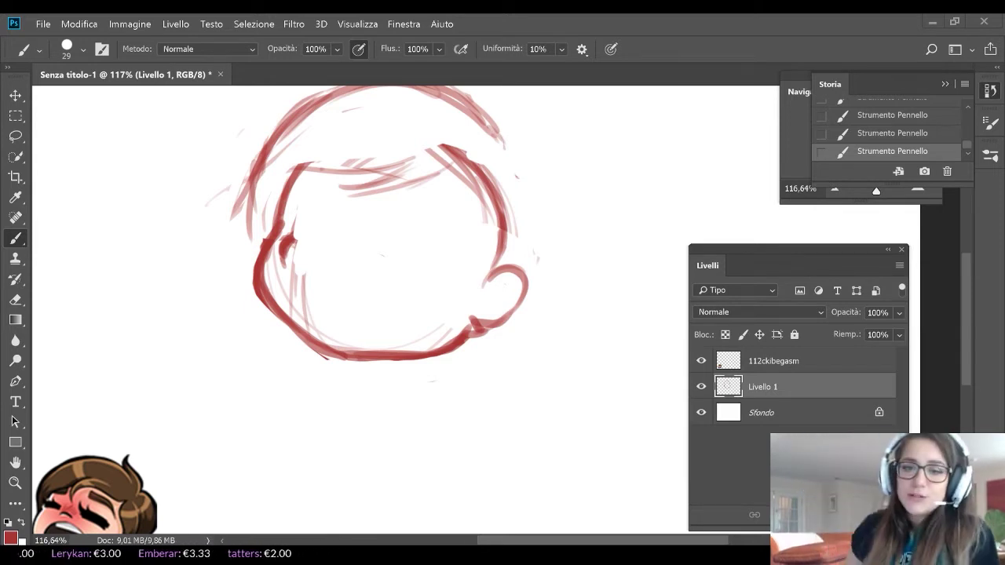
{"action": "mouse_move", "coordinate": [477, 149]}
{"action": "left_mouse_down"}
{"action": "mouse_move", "coordinate": [408, 212]}
{"action": "mouse_move", "coordinate": [296, 164]}
{"action": "mouse_move", "coordinate": [221, 185]}
{"action": "mouse_move", "coordinate": [197, 259]}
{"action": "left_mouse_up"}
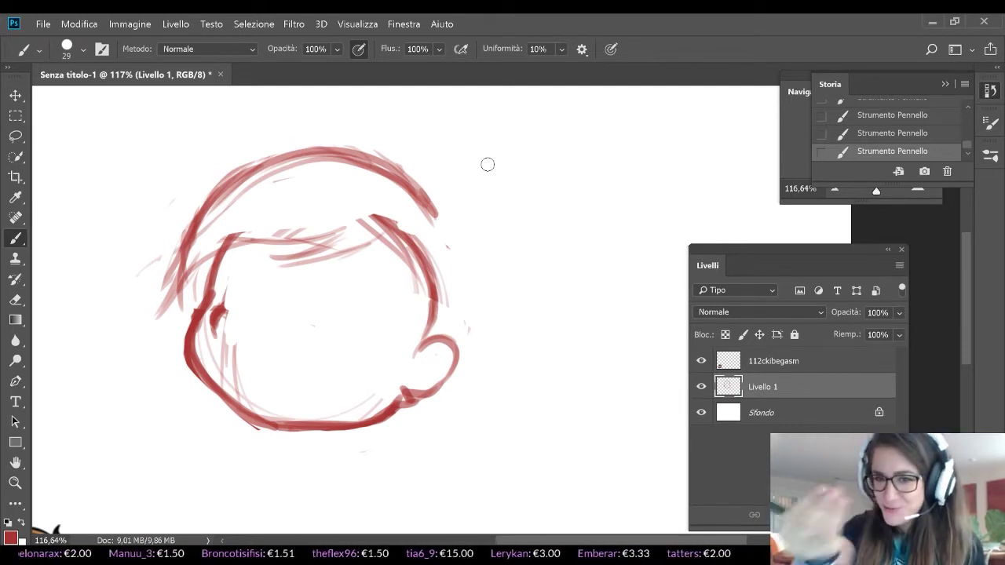
Erase the jaw and chin outline between the cheek and the base of the ear
{"action": "scroll", "coordinate": [488, 164], "scroll_direction": "down", "scroll_amount": 3}
{"action": "scroll", "coordinate": [488, 164], "scroll_direction": "left", "scroll_amount": 2}
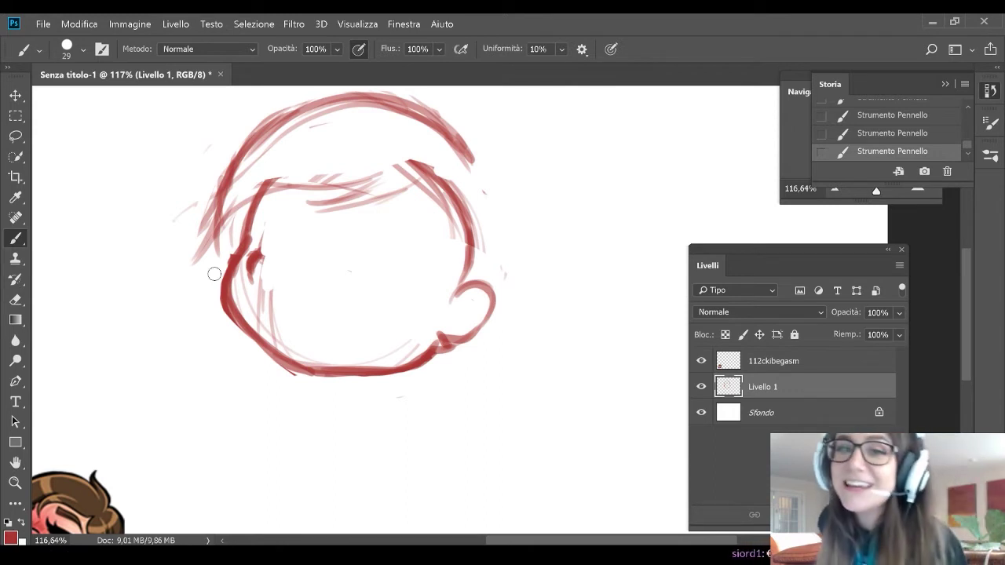
{"action": "scroll", "coordinate": [214, 274], "scroll_direction": "down", "scroll_amount": 3}
{"action": "scroll", "coordinate": [214, 274], "scroll_direction": "left", "scroll_amount": 2}
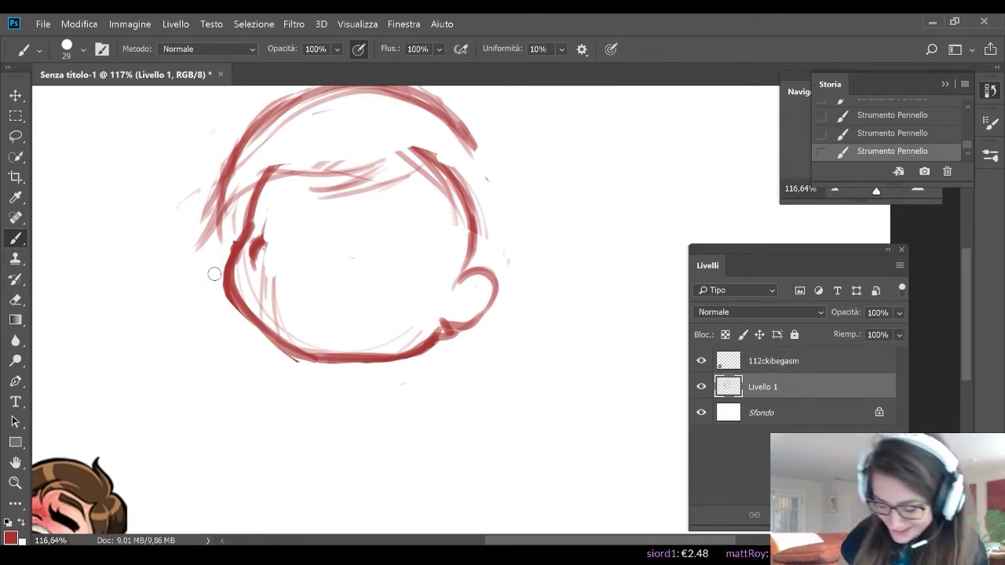
{"action": "scroll", "coordinate": [214, 274], "scroll_direction": "up", "scroll_amount": 2}
{"action": "scroll", "coordinate": [215, 274], "scroll_direction": "right", "scroll_amount": 1}
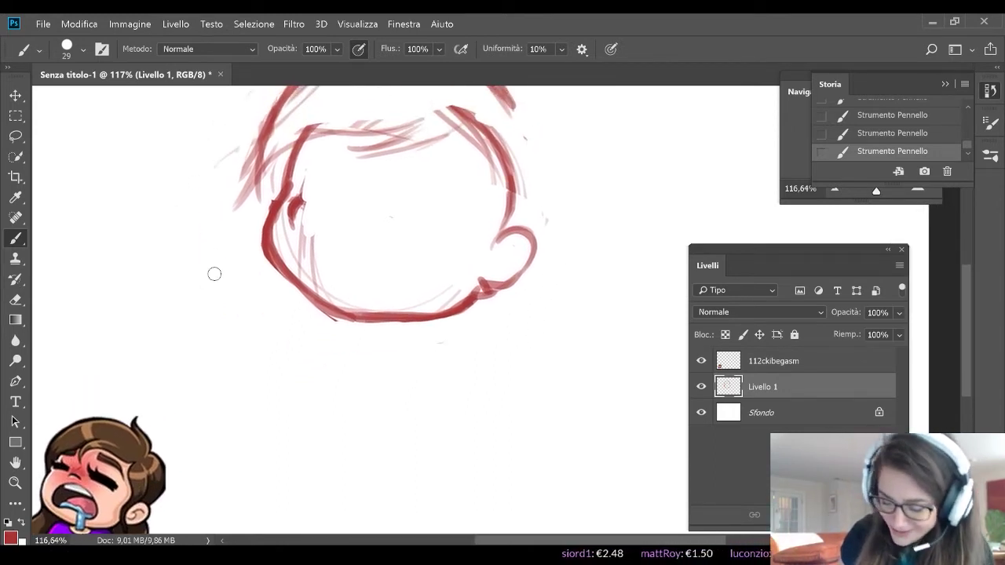
{"action": "key", "text": "e"}
{"action": "mouse_move", "coordinate": [292, 264]}
{"action": "left_mouse_down"}
{"action": "mouse_move", "coordinate": [369, 326]}
{"action": "mouse_move", "coordinate": [395, 330]}
{"action": "left_mouse_up"}
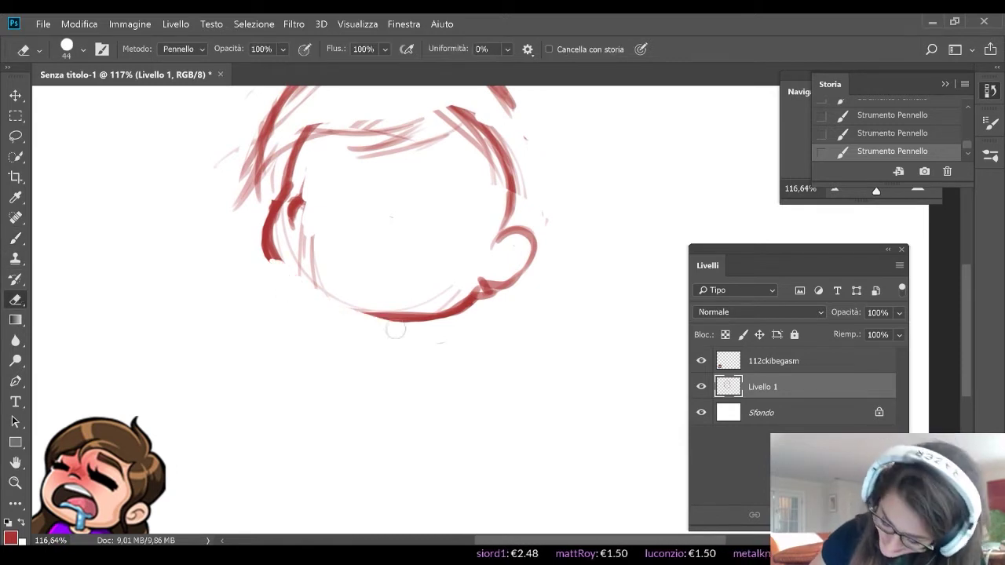
{"action": "mouse_move", "coordinate": [329, 300]}
{"action": "left_mouse_down"}
{"action": "mouse_move", "coordinate": [380, 324]}
{"action": "mouse_move", "coordinate": [481, 349]}
{"action": "left_mouse_up"}
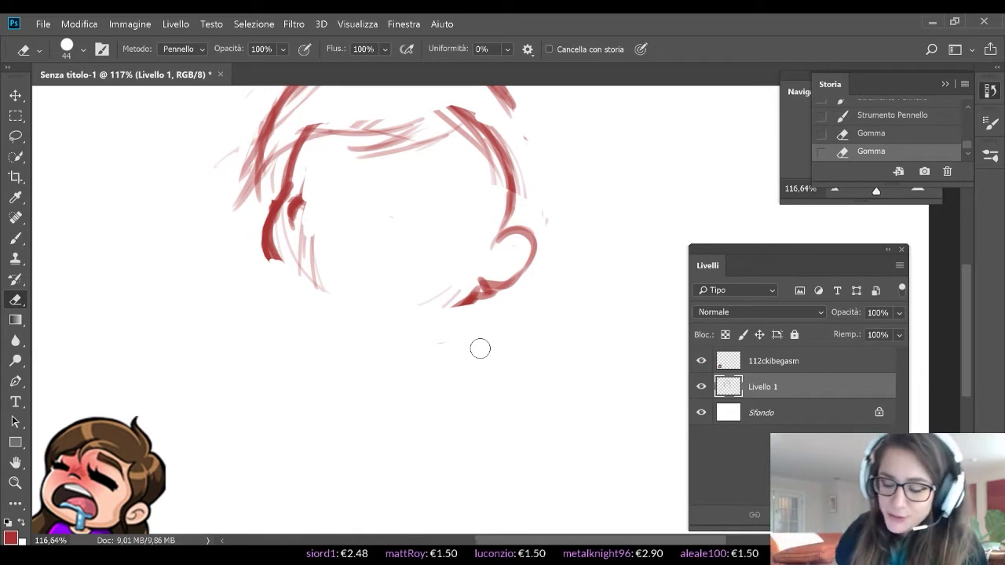
Redraw the jaw with the brush as a rounder, thick curve running from the cheek under the chin to the ear
{"action": "left_click", "coordinate": [22, 244]}
{"action": "left_click_drag", "start_coordinate": [275, 206], "coordinate": [298, 292]}
{"action": "left_click_drag", "start_coordinate": [271, 256], "coordinate": [358, 311]}
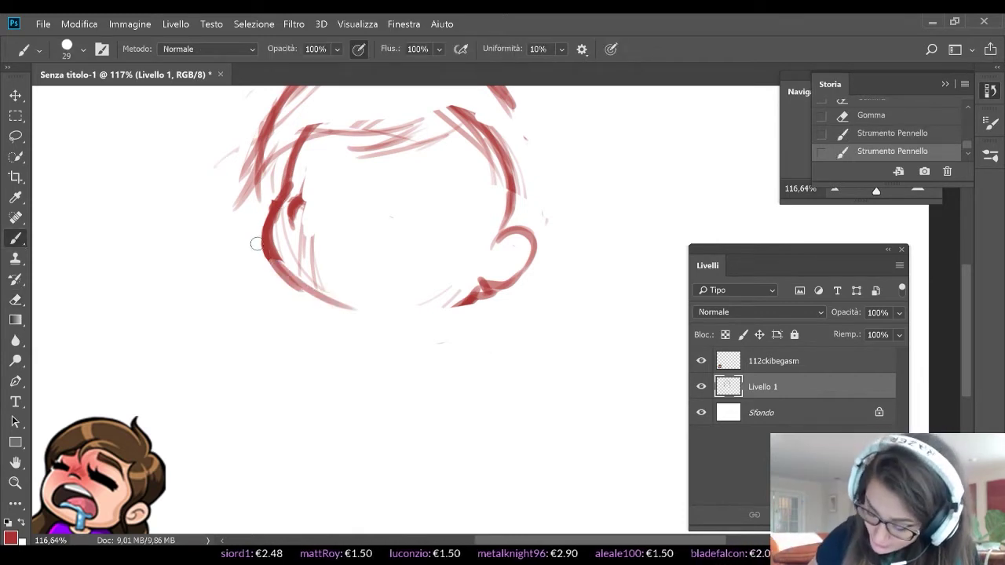
{"action": "left_click_drag", "start_coordinate": [251, 236], "coordinate": [380, 325]}
{"action": "left_click_drag", "start_coordinate": [287, 277], "coordinate": [404, 316]}
{"action": "left_click_drag", "start_coordinate": [326, 318], "coordinate": [467, 297]}
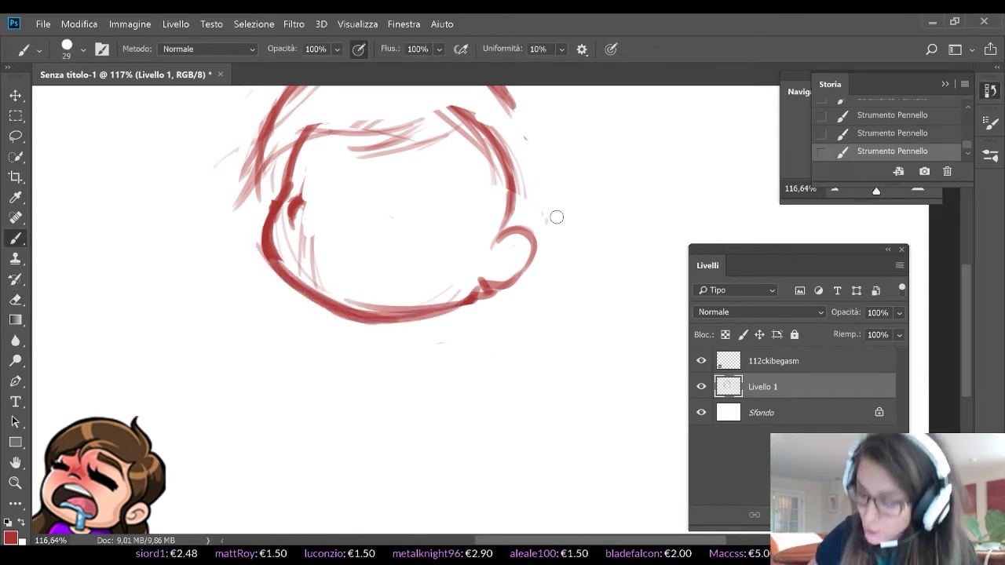
{"action": "left_click_drag", "start_coordinate": [377, 315], "coordinate": [448, 321]}
{"action": "left_click_drag", "start_coordinate": [346, 310], "coordinate": [478, 289]}
{"action": "left_click_drag", "start_coordinate": [383, 313], "coordinate": [475, 289]}
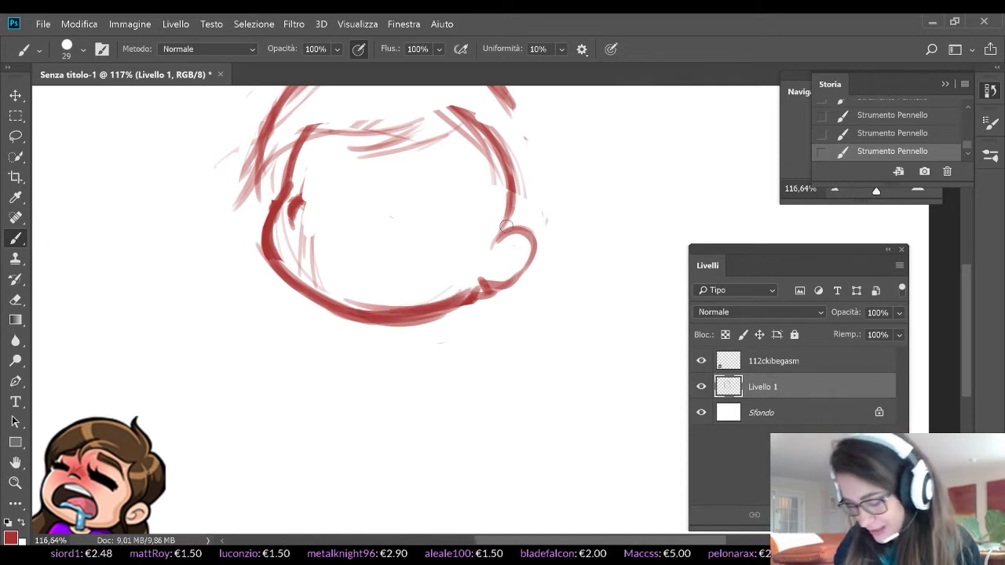
Build up the front hair lock beside the forehead with thick, tapering downward strokes
{"action": "scroll", "coordinate": [506, 226], "scroll_direction": "down", "scroll_amount": 1}
{"action": "scroll", "coordinate": [507, 227], "scroll_direction": "left", "scroll_amount": 1}
{"action": "scroll", "coordinate": [507, 226], "scroll_direction": "up", "scroll_amount": 1}
{"action": "left_click_drag", "start_coordinate": [300, 131], "coordinate": [250, 232]}
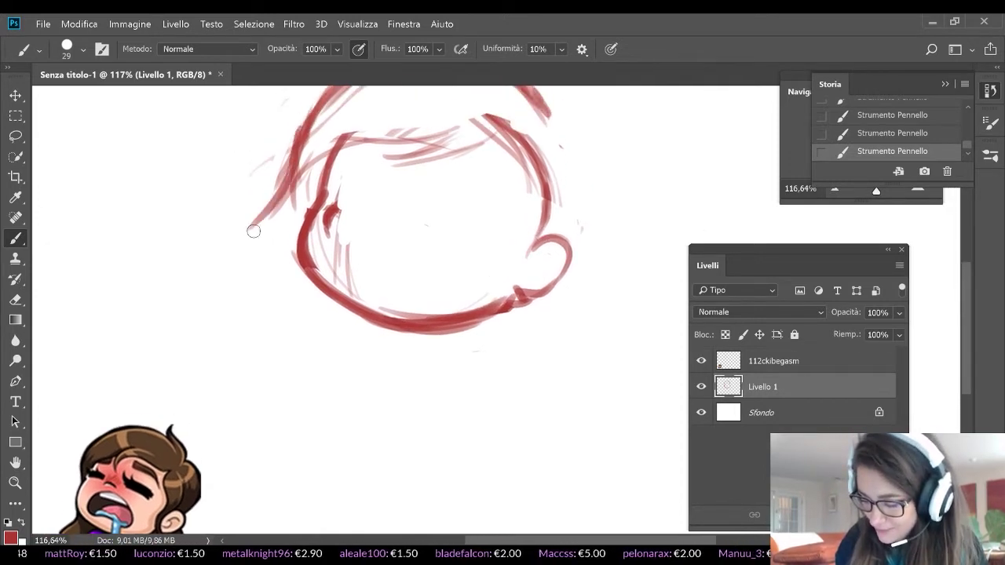
{"action": "left_click_drag", "start_coordinate": [300, 177], "coordinate": [262, 235]}
{"action": "left_click_drag", "start_coordinate": [352, 146], "coordinate": [299, 183]}
{"action": "left_click_drag", "start_coordinate": [316, 135], "coordinate": [284, 232]}
{"action": "left_click_drag", "start_coordinate": [291, 153], "coordinate": [279, 240]}
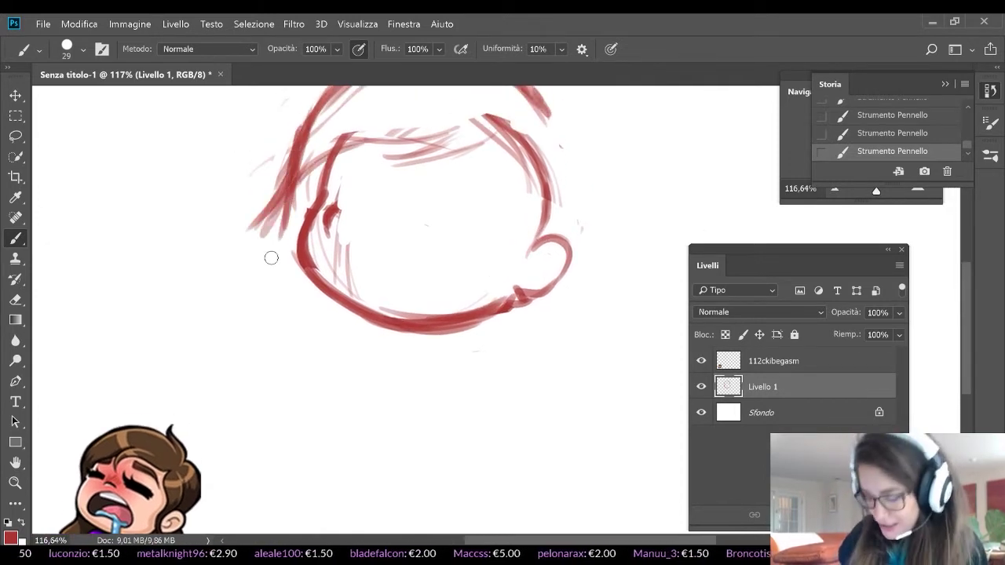
Reinforce the back end of the fringe line where it meets the upper back of the skull
{"action": "scroll", "coordinate": [271, 257], "scroll_direction": "down", "scroll_amount": 2}
{"action": "scroll", "coordinate": [271, 258], "scroll_direction": "left", "scroll_amount": 2}
{"action": "scroll", "coordinate": [271, 257], "scroll_direction": "up", "scroll_amount": 1}
{"action": "scroll", "coordinate": [271, 258], "scroll_direction": "right", "scroll_amount": 1}
{"action": "left_click_drag", "start_coordinate": [489, 128], "coordinate": [542, 99]}
{"action": "left_click_drag", "start_coordinate": [514, 115], "coordinate": [457, 124]}
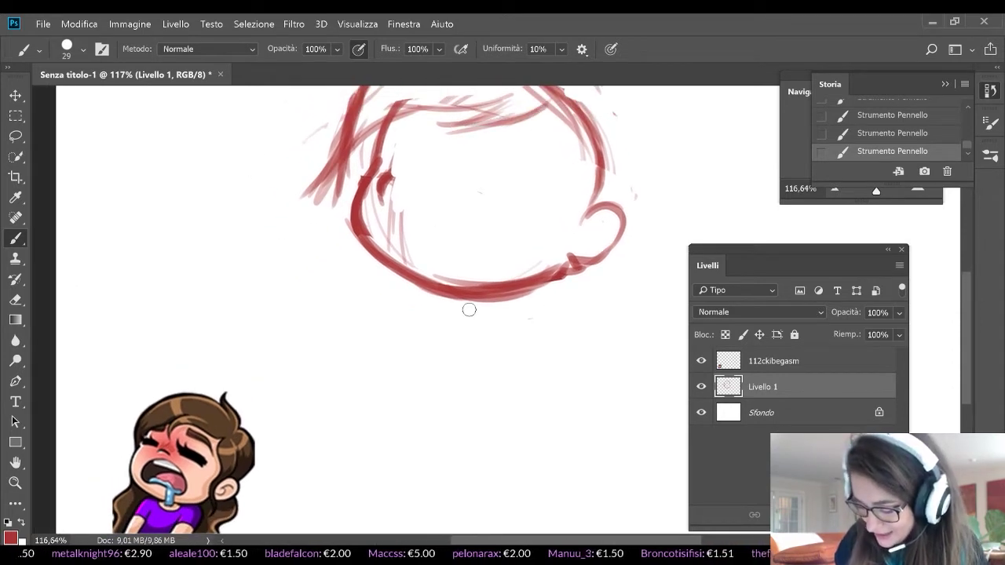
Draw the inner fold curves of the ear and touch up the base of its lobe at the jaw
{"action": "scroll", "coordinate": [469, 307], "scroll_direction": "up", "scroll_amount": 1}
{"action": "scroll", "coordinate": [468, 308], "scroll_direction": "right", "scroll_amount": 1}
{"action": "scroll", "coordinate": [469, 309], "scroll_direction": "up", "scroll_amount": 1}
{"action": "scroll", "coordinate": [469, 309], "scroll_direction": "right", "scroll_amount": 1}
{"action": "left_click_drag", "start_coordinate": [346, 235], "coordinate": [369, 281]}
{"action": "mouse_move", "coordinate": [377, 125]}
{"action": "left_mouse_down"}
{"action": "mouse_move", "coordinate": [346, 216]}
{"action": "mouse_move", "coordinate": [361, 183]}
{"action": "left_mouse_up"}
{"action": "mouse_move", "coordinate": [567, 236]}
{"action": "left_mouse_down"}
{"action": "mouse_move", "coordinate": [582, 263]}
{"action": "mouse_move", "coordinate": [514, 304]}
{"action": "left_mouse_up"}
{"action": "left_click_drag", "start_coordinate": [578, 290], "coordinate": [555, 296]}
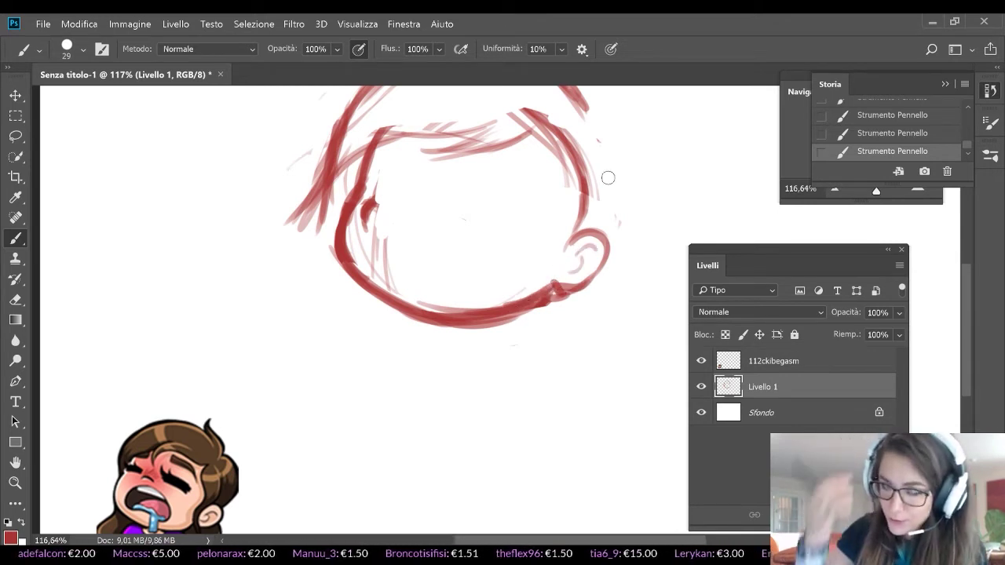
Darken the fringe line across the forehead with overlapping strokes from the back of the skull to the front hair lock
{"action": "scroll", "coordinate": [607, 178], "scroll_direction": "up", "scroll_amount": 1}
{"action": "scroll", "coordinate": [607, 177], "scroll_direction": "right", "scroll_amount": 1}
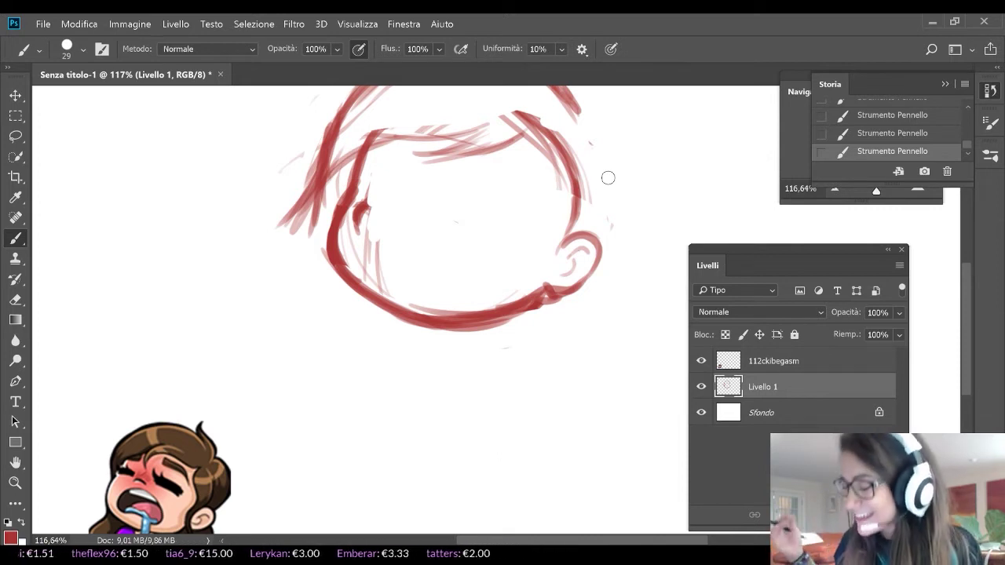
{"action": "scroll", "coordinate": [608, 177], "scroll_direction": "up", "scroll_amount": 3}
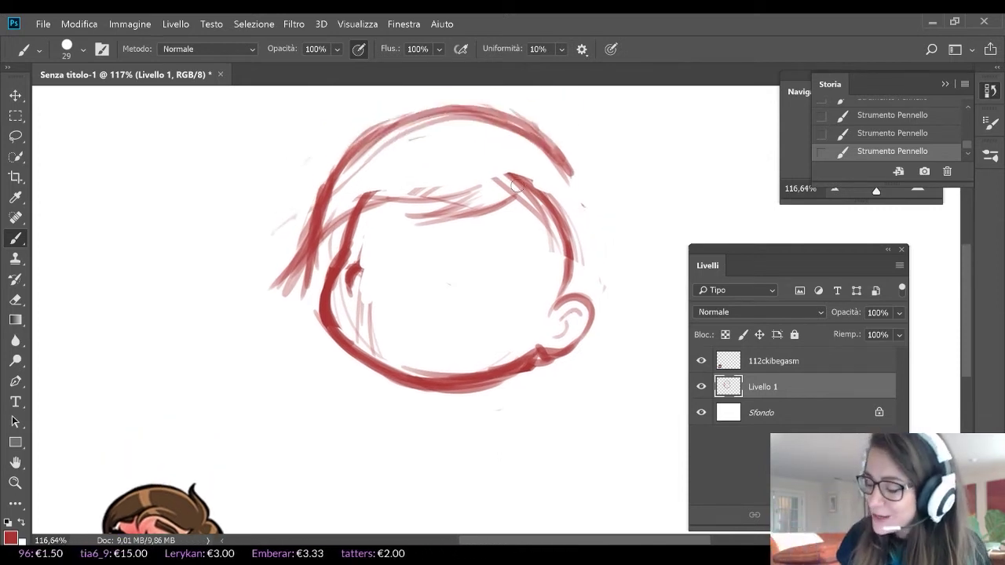
{"action": "mouse_move", "coordinate": [518, 186]}
{"action": "left_mouse_down"}
{"action": "mouse_move", "coordinate": [482, 204]}
{"action": "mouse_move", "coordinate": [397, 208]}
{"action": "left_mouse_up"}
{"action": "left_click_drag", "start_coordinate": [463, 199], "coordinate": [407, 209]}
{"action": "left_click_drag", "start_coordinate": [478, 177], "coordinate": [377, 206]}
{"action": "left_click_drag", "start_coordinate": [440, 185], "coordinate": [360, 214]}
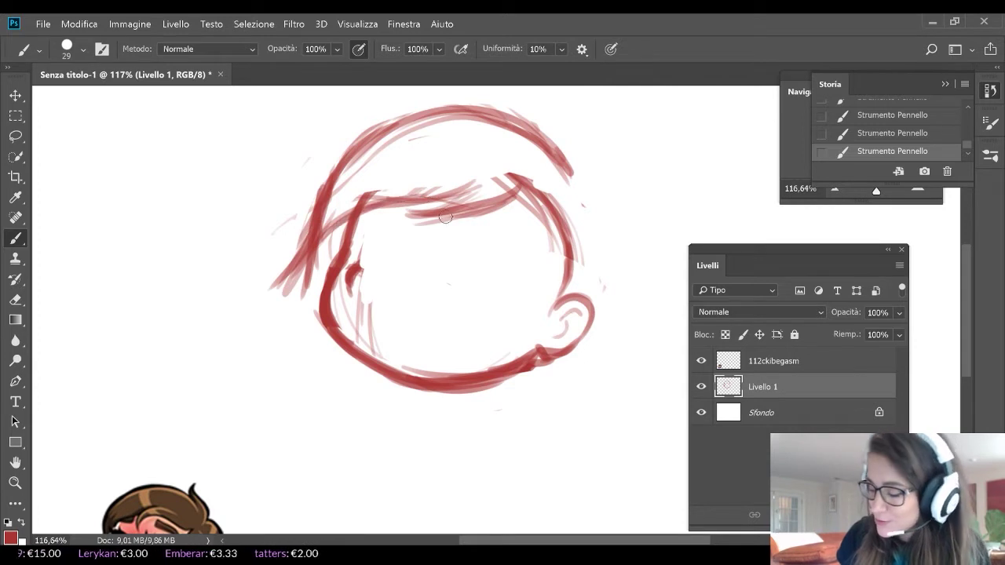
Erase the old hairline at the back of the head, the stray fringe strokes and the outer strokes of the front hair lock
{"action": "key", "text": "e"}
{"action": "mouse_move", "coordinate": [516, 159]}
{"action": "left_mouse_down"}
{"action": "mouse_move", "coordinate": [533, 192]}
{"action": "mouse_move", "coordinate": [526, 195]}
{"action": "mouse_move", "coordinate": [555, 268]}
{"action": "mouse_move", "coordinate": [567, 227]}
{"action": "mouse_move", "coordinate": [555, 300]}
{"action": "left_mouse_up"}
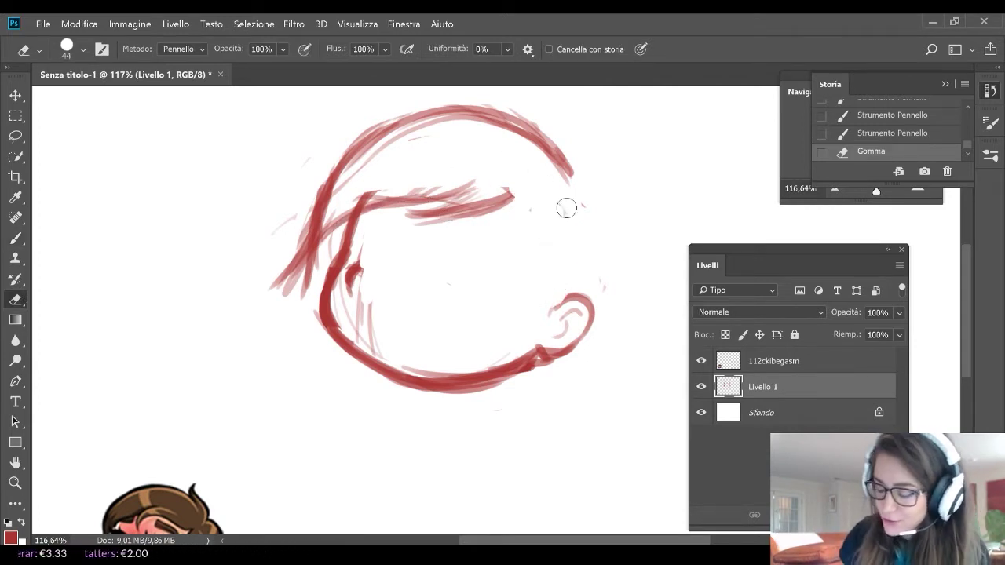
{"action": "mouse_move", "coordinate": [385, 195]}
{"action": "left_mouse_down"}
{"action": "mouse_move", "coordinate": [354, 199]}
{"action": "mouse_move", "coordinate": [504, 161]}
{"action": "mouse_move", "coordinate": [407, 213]}
{"action": "mouse_move", "coordinate": [490, 184]}
{"action": "mouse_move", "coordinate": [378, 228]}
{"action": "mouse_move", "coordinate": [593, 151]}
{"action": "mouse_move", "coordinate": [397, 236]}
{"action": "mouse_move", "coordinate": [479, 188]}
{"action": "left_mouse_up"}
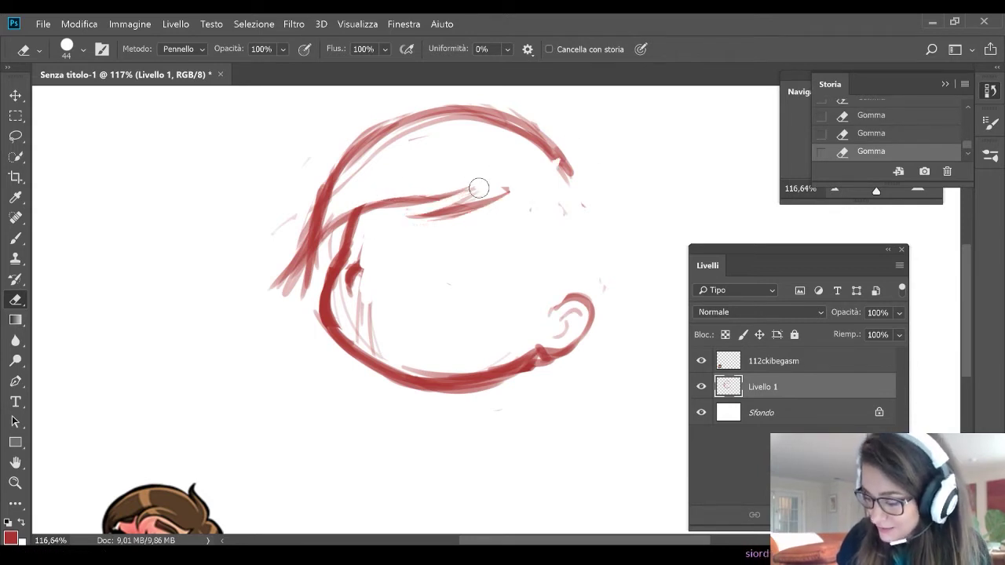
{"action": "mouse_move", "coordinate": [292, 294]}
{"action": "left_mouse_down"}
{"action": "mouse_move", "coordinate": [297, 215]}
{"action": "mouse_move", "coordinate": [282, 318]}
{"action": "mouse_move", "coordinate": [355, 134]}
{"action": "mouse_move", "coordinate": [285, 249]}
{"action": "mouse_move", "coordinate": [411, 102]}
{"action": "mouse_move", "coordinate": [280, 366]}
{"action": "left_mouse_up"}
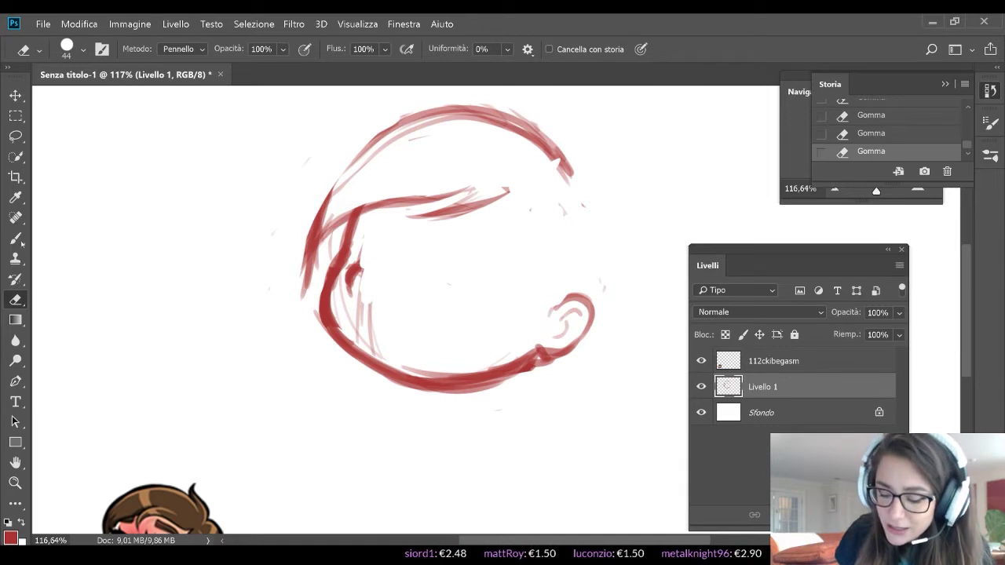
Redraw the front hair lock with Brush strokes running from the upper skull down beside the forehead
{"action": "key", "text": "b"}
{"action": "left_click_drag", "start_coordinate": [298, 288], "coordinate": [376, 149]}
{"action": "left_click_drag", "start_coordinate": [314, 226], "coordinate": [368, 143]}
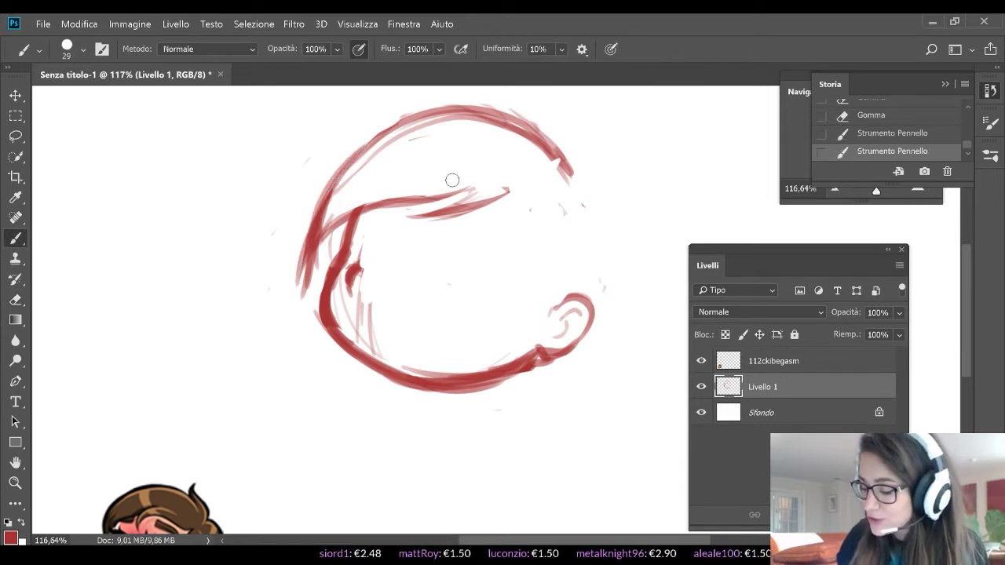
{"action": "scroll", "coordinate": [408, 192], "scroll_direction": "down", "scroll_amount": 1}
{"action": "scroll", "coordinate": [408, 192], "scroll_direction": "left", "scroll_amount": 1}
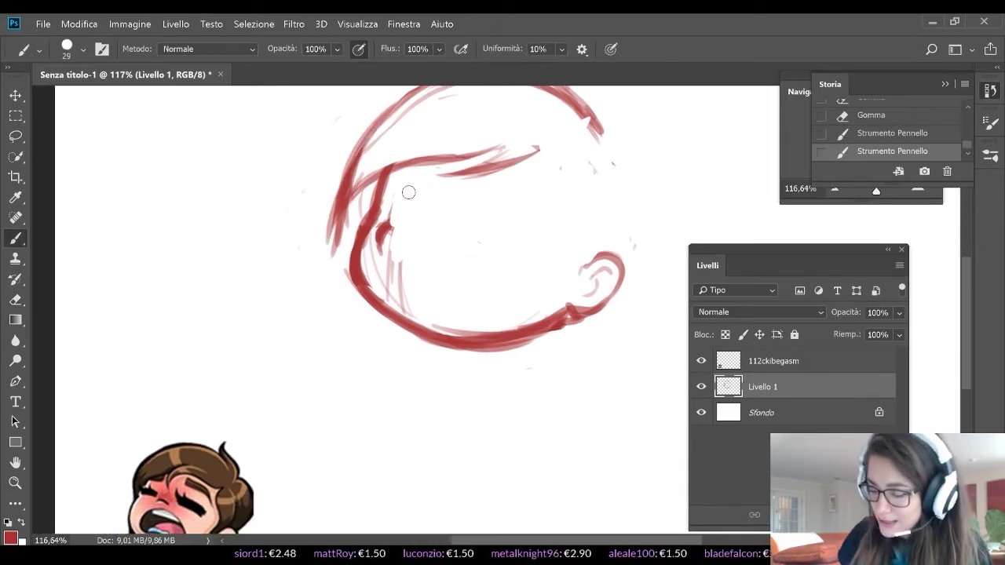
{"action": "left_click_drag", "start_coordinate": [341, 207], "coordinate": [353, 265]}
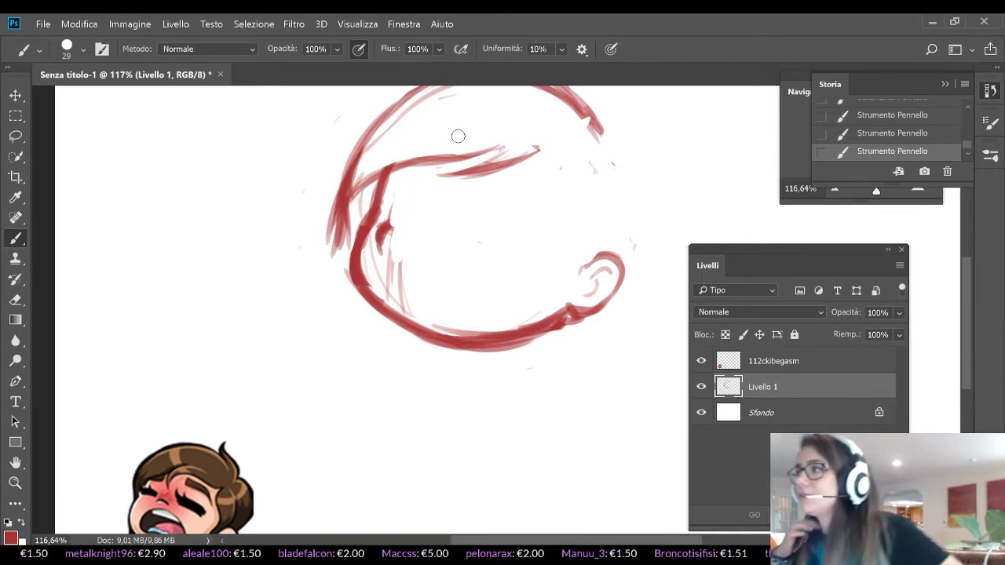
Sketch a short stroke above the front eye and a curved side lock falling from the fringe in front of the ear
{"action": "scroll", "coordinate": [458, 136], "scroll_direction": "up", "scroll_amount": 3}
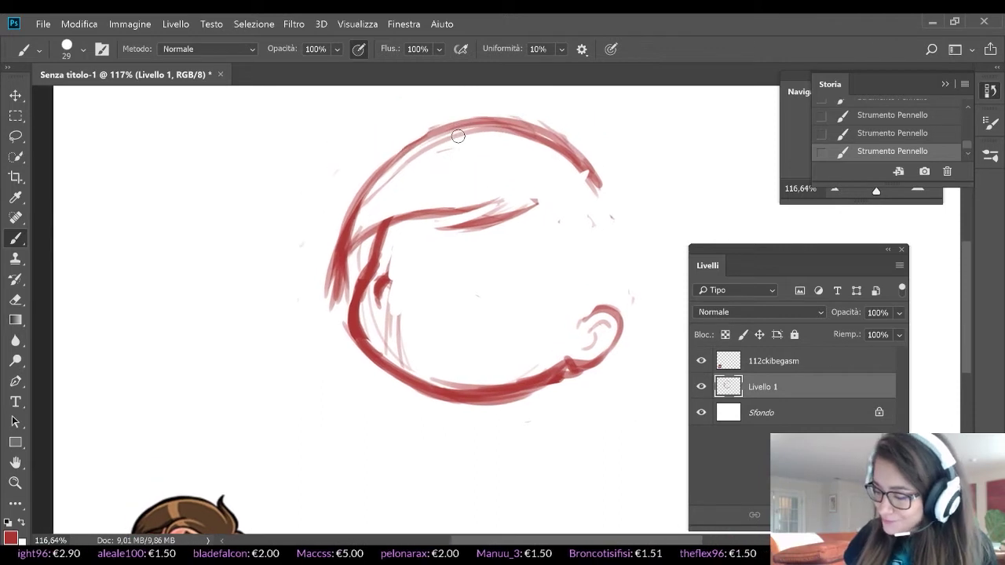
{"action": "left_click_drag", "start_coordinate": [389, 267], "coordinate": [416, 273]}
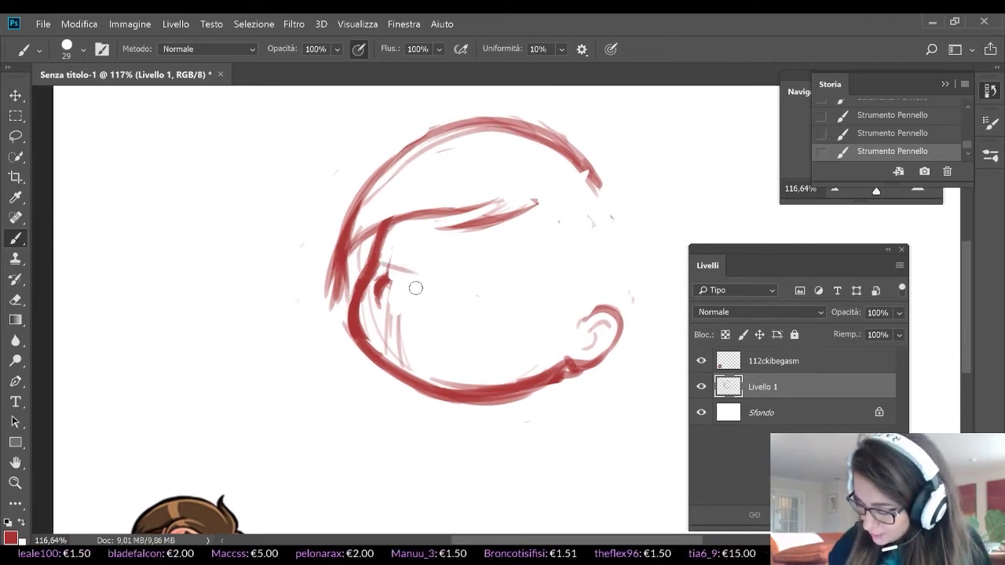
{"action": "mouse_move", "coordinate": [541, 221]}
{"action": "left_mouse_down"}
{"action": "mouse_move", "coordinate": [535, 288]}
{"action": "mouse_move", "coordinate": [537, 258]}
{"action": "mouse_move", "coordinate": [560, 283]}
{"action": "mouse_move", "coordinate": [550, 369]}
{"action": "left_mouse_up"}
Draw the small hair tufts at the crown, the back outline of the hair and a long wavy lock falling behind the ear
{"action": "left_click_drag", "start_coordinate": [585, 141], "coordinate": [598, 180]}
{"action": "mouse_move", "coordinate": [589, 106]}
{"action": "left_mouse_down"}
{"action": "mouse_move", "coordinate": [602, 173]}
{"action": "mouse_move", "coordinate": [636, 163]}
{"action": "mouse_move", "coordinate": [665, 271]}
{"action": "mouse_move", "coordinate": [634, 334]}
{"action": "left_mouse_up"}
{"action": "left_click_drag", "start_coordinate": [744, 269], "coordinate": [676, 241]}
{"action": "mouse_move", "coordinate": [547, 177]}
{"action": "left_mouse_down"}
{"action": "mouse_move", "coordinate": [566, 199]}
{"action": "mouse_move", "coordinate": [522, 393]}
{"action": "left_mouse_up"}
{"action": "mouse_move", "coordinate": [522, 336]}
{"action": "left_mouse_down"}
{"action": "mouse_move", "coordinate": [530, 419]}
{"action": "mouse_move", "coordinate": [504, 471]}
{"action": "left_mouse_up"}
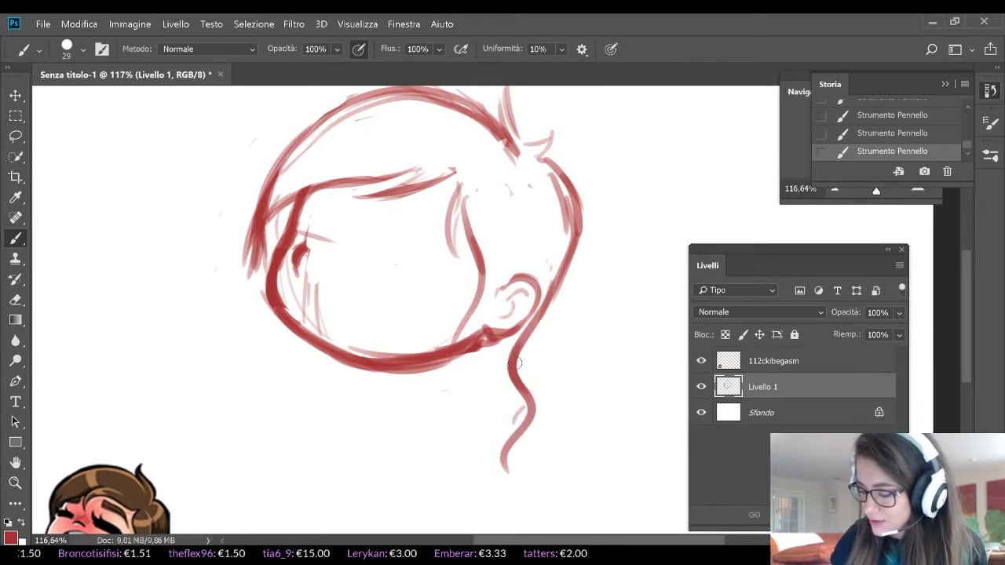
Thicken the side lock in front of the ear and continue it in wavy strokes below the jaw
{"action": "scroll", "coordinate": [424, 297], "scroll_direction": "down", "scroll_amount": 2}
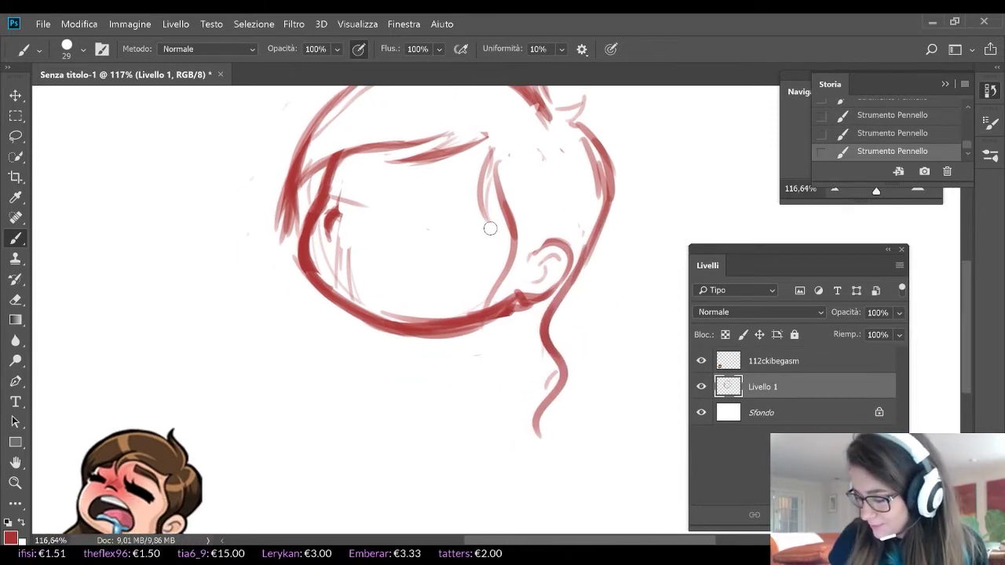
{"action": "left_click_drag", "start_coordinate": [490, 229], "coordinate": [476, 151]}
{"action": "left_click_drag", "start_coordinate": [479, 156], "coordinate": [496, 236]}
{"action": "left_click_drag", "start_coordinate": [504, 198], "coordinate": [475, 365]}
{"action": "mouse_move", "coordinate": [487, 322]}
{"action": "left_mouse_down"}
{"action": "mouse_move", "coordinate": [475, 365]}
{"action": "mouse_move", "coordinate": [518, 444]}
{"action": "left_mouse_up"}
Draw a wavy lock of hair falling from the front cheek, on the far side of the face
{"action": "scroll", "coordinate": [393, 314], "scroll_direction": "down", "scroll_amount": 2}
{"action": "scroll", "coordinate": [393, 314], "scroll_direction": "left", "scroll_amount": 1}
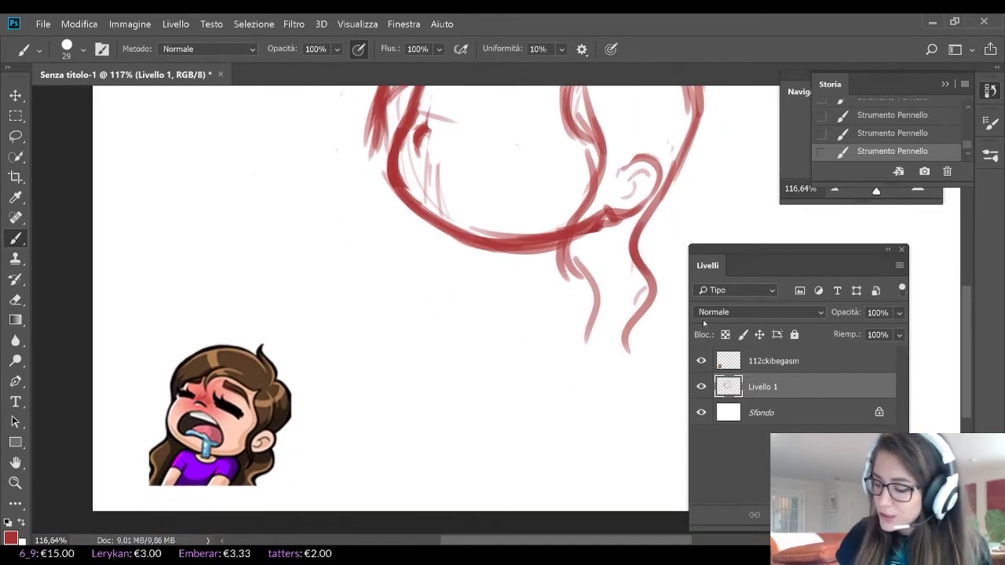
{"action": "left_click_drag", "start_coordinate": [386, 185], "coordinate": [373, 257]}
{"action": "mouse_move", "coordinate": [345, 216]}
{"action": "left_mouse_down"}
{"action": "mouse_move", "coordinate": [354, 314]}
{"action": "mouse_move", "coordinate": [336, 305]}
{"action": "left_mouse_up"}
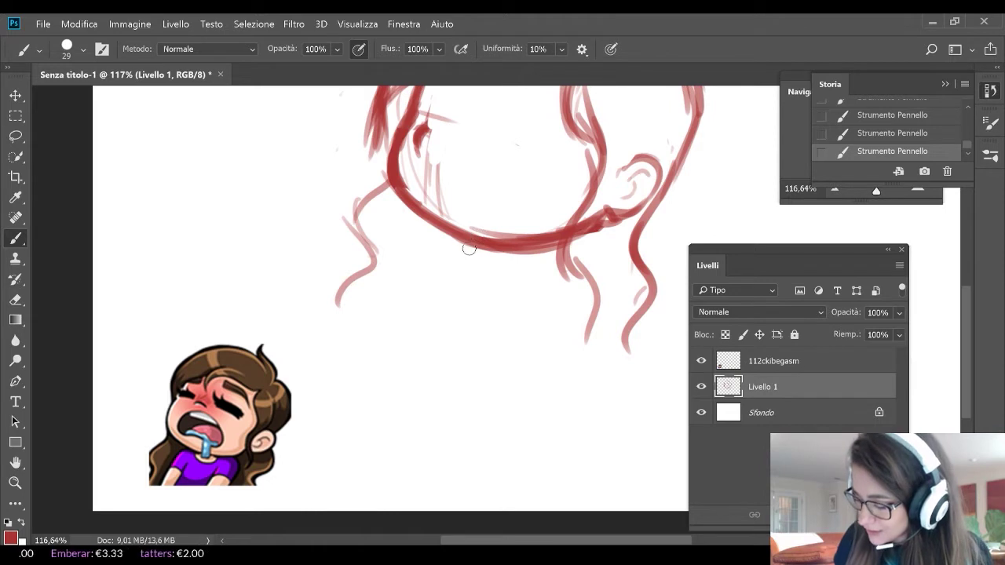
Erase the chin line between the front cheek and the rear jaw, along with the eye and inner cheek strokes
{"action": "left_click", "coordinate": [15, 299]}
{"action": "mouse_move", "coordinate": [411, 218]}
{"action": "left_mouse_down"}
{"action": "mouse_move", "coordinate": [466, 243]}
{"action": "mouse_move", "coordinate": [549, 225]}
{"action": "left_mouse_up"}
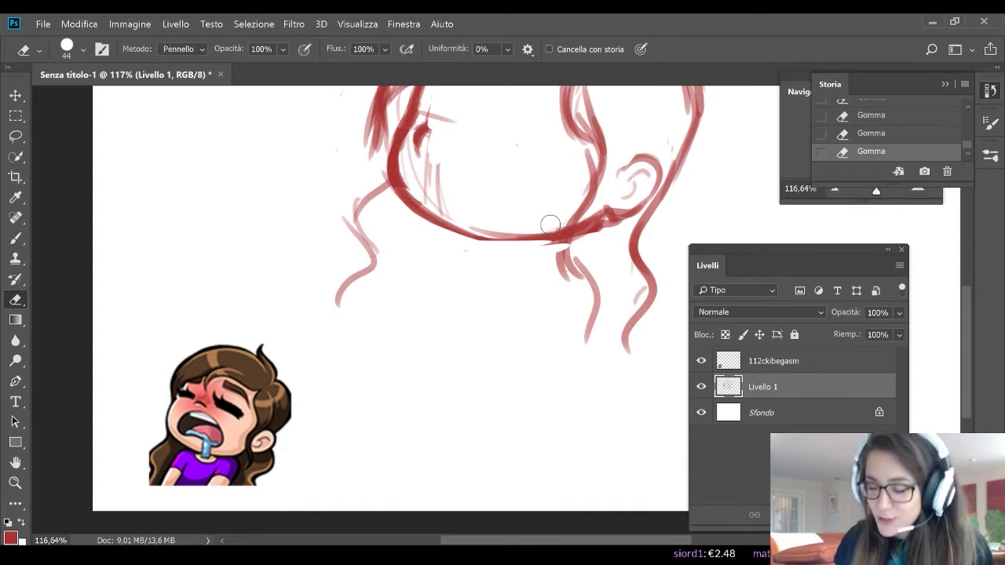
{"action": "left_click", "coordinate": [18, 239]}
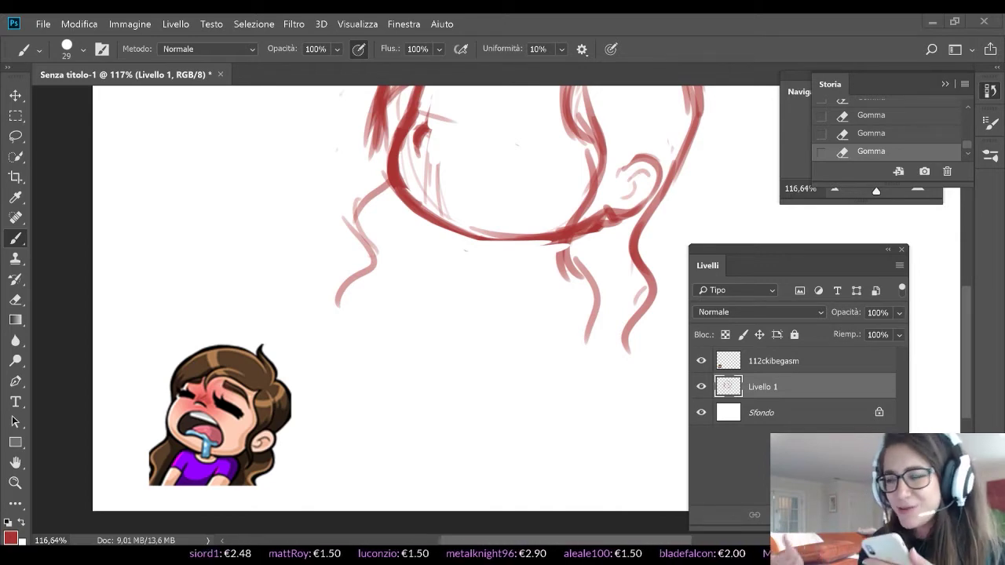
{"action": "left_click_drag", "start_coordinate": [472, 236], "coordinate": [342, 346]}
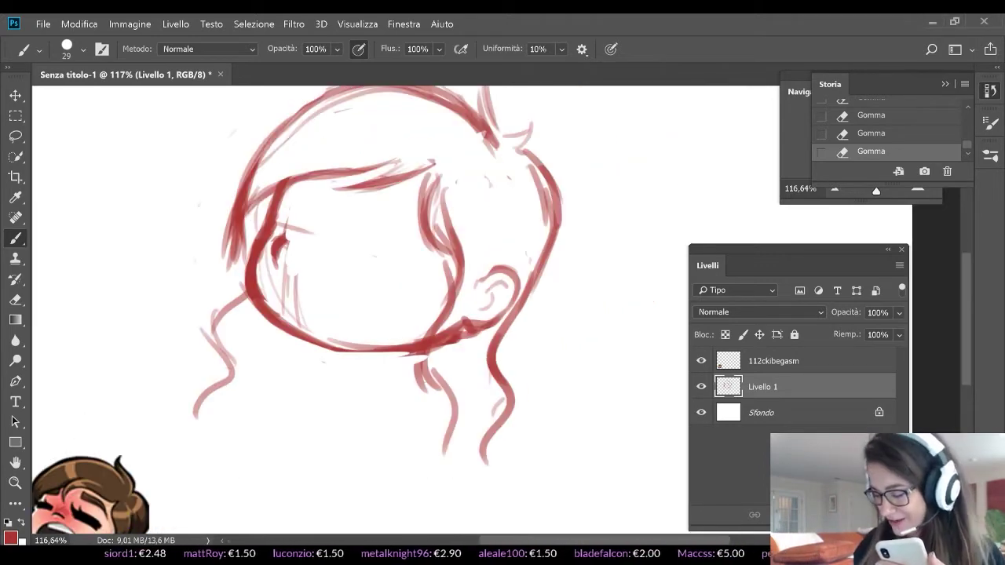
{"action": "mouse_move", "coordinate": [265, 300]}
{"action": "left_mouse_down"}
{"action": "mouse_move", "coordinate": [344, 338]}
{"action": "mouse_move", "coordinate": [388, 344]}
{"action": "mouse_move", "coordinate": [276, 333]}
{"action": "mouse_move", "coordinate": [403, 360]}
{"action": "mouse_move", "coordinate": [266, 300]}
{"action": "mouse_move", "coordinate": [309, 329]}
{"action": "mouse_move", "coordinate": [400, 349]}
{"action": "left_mouse_up"}
{"action": "key", "text": "e"}
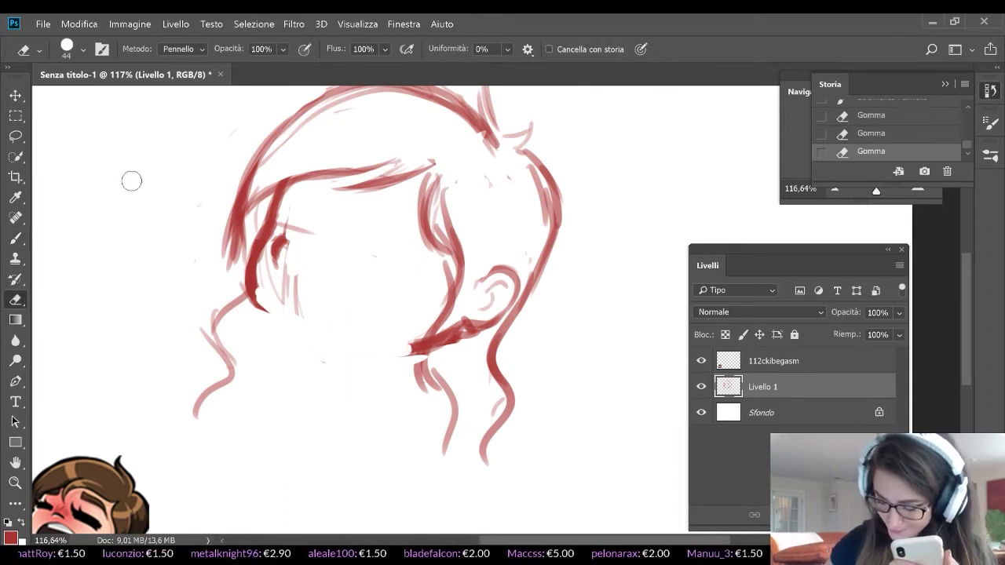
{"action": "left_click_drag", "start_coordinate": [288, 250], "coordinate": [295, 215]}
Redraw the chin as one smooth curve from the front cheek to the jaw below the ear
{"action": "left_click", "coordinate": [15, 238]}
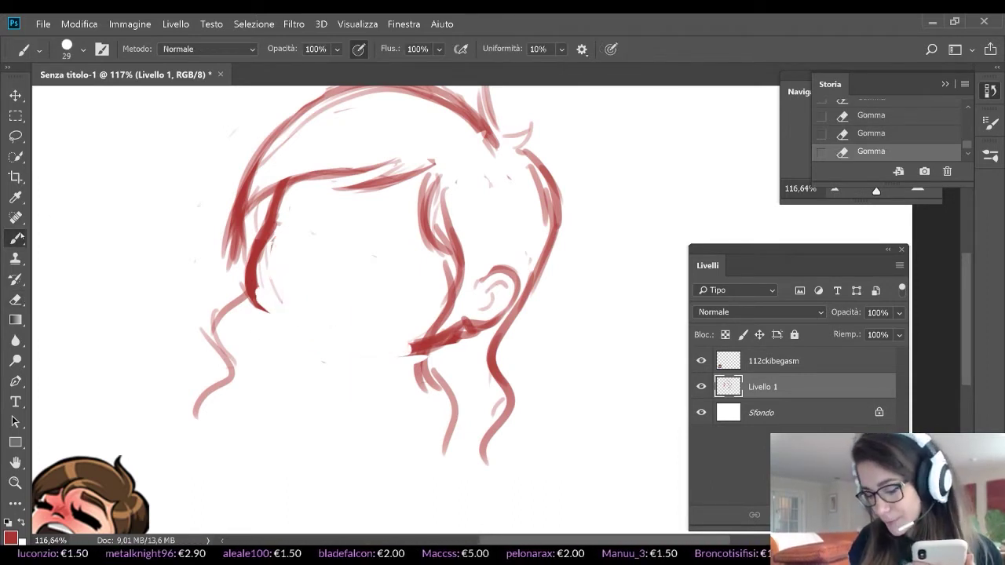
{"action": "left_click_drag", "start_coordinate": [292, 330], "coordinate": [258, 296]}
{"action": "left_click_drag", "start_coordinate": [259, 298], "coordinate": [312, 341]}
{"action": "mouse_move", "coordinate": [275, 311]}
{"action": "left_mouse_down"}
{"action": "mouse_move", "coordinate": [350, 348]}
{"action": "mouse_move", "coordinate": [445, 346]}
{"action": "left_mouse_up"}
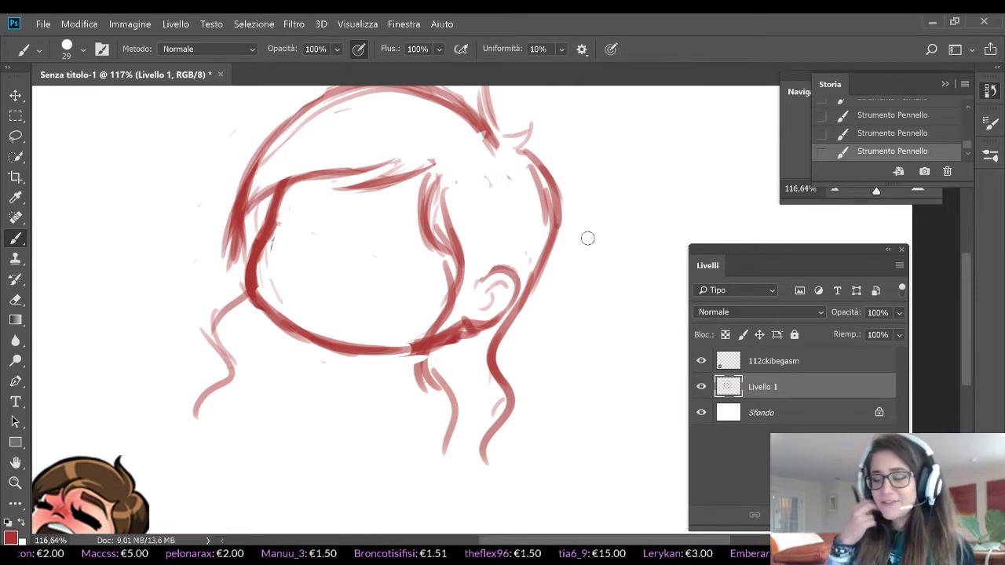
Darken the front wavy lock and sketch the neck and both sloping shoulder lines under the chin
{"action": "scroll", "coordinate": [587, 238], "scroll_direction": "down", "scroll_amount": 3}
{"action": "scroll", "coordinate": [588, 238], "scroll_direction": "left", "scroll_amount": 2}
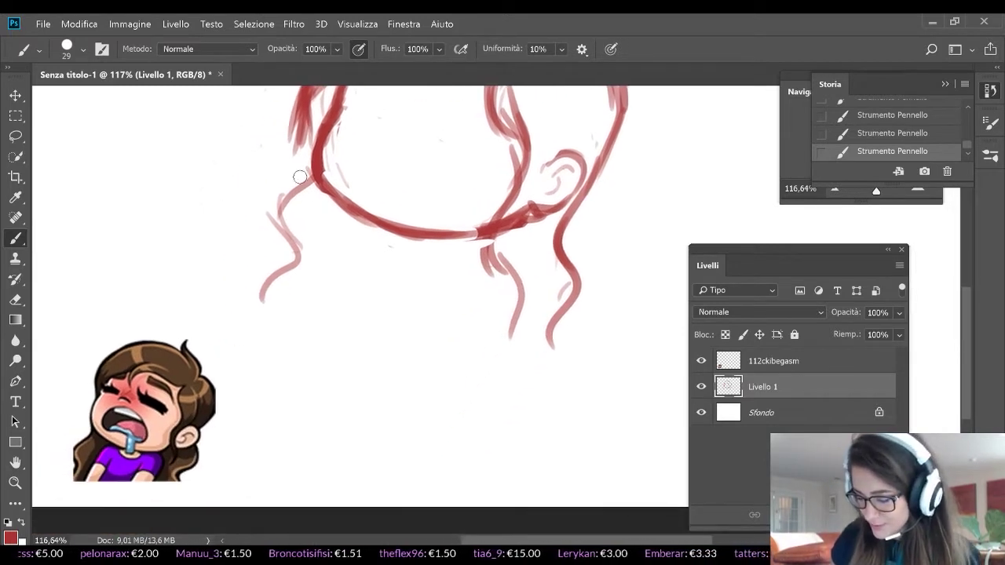
{"action": "mouse_move", "coordinate": [285, 203]}
{"action": "left_mouse_down"}
{"action": "mouse_move", "coordinate": [300, 259]}
{"action": "mouse_move", "coordinate": [260, 311]}
{"action": "left_mouse_up"}
{"action": "mouse_move", "coordinate": [359, 221]}
{"action": "left_mouse_down"}
{"action": "mouse_move", "coordinate": [397, 230]}
{"action": "mouse_move", "coordinate": [352, 232]}
{"action": "mouse_move", "coordinate": [311, 304]}
{"action": "mouse_move", "coordinate": [355, 230]}
{"action": "left_mouse_up"}
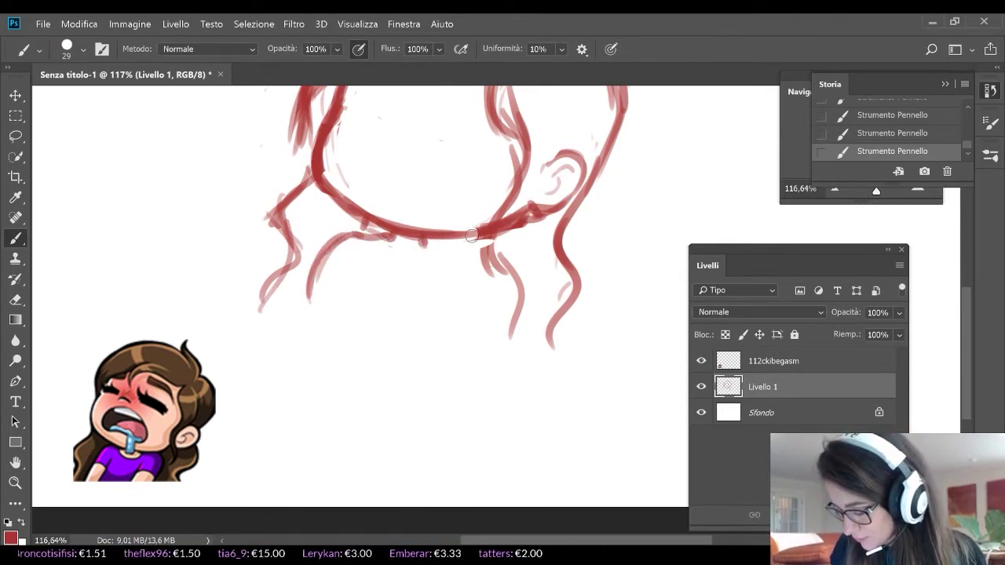
{"action": "mouse_move", "coordinate": [424, 244]}
{"action": "left_mouse_down"}
{"action": "mouse_move", "coordinate": [443, 250]}
{"action": "mouse_move", "coordinate": [474, 307]}
{"action": "left_mouse_up"}
{"action": "left_click_drag", "start_coordinate": [470, 259], "coordinate": [471, 330]}
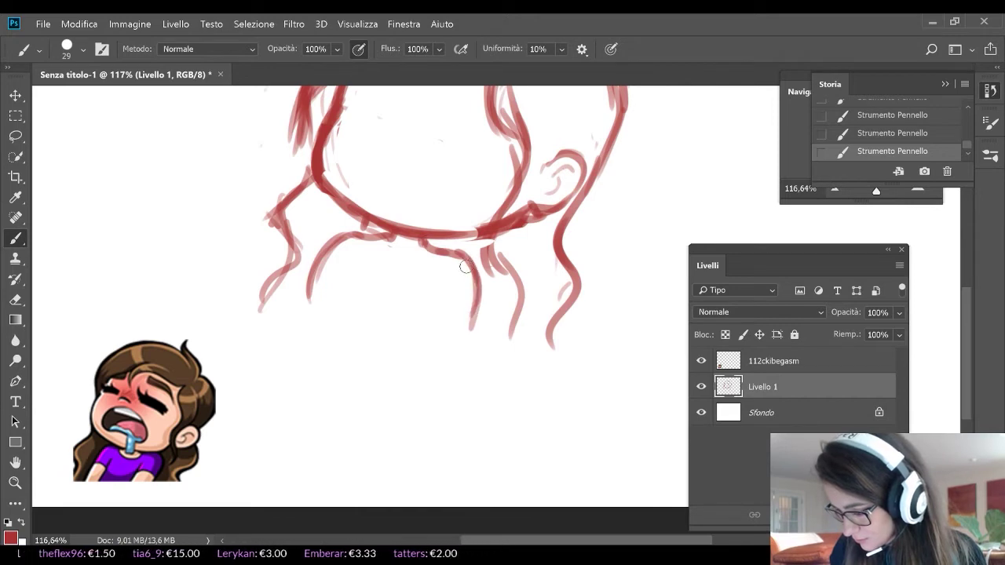
Sketch a raised arm reaching forward from the front shoulder, with a rounded hand and a short chest line beneath it
{"action": "scroll", "coordinate": [462, 236], "scroll_direction": "up", "scroll_amount": 5}
{"action": "scroll", "coordinate": [461, 235], "scroll_direction": "right", "scroll_amount": 2}
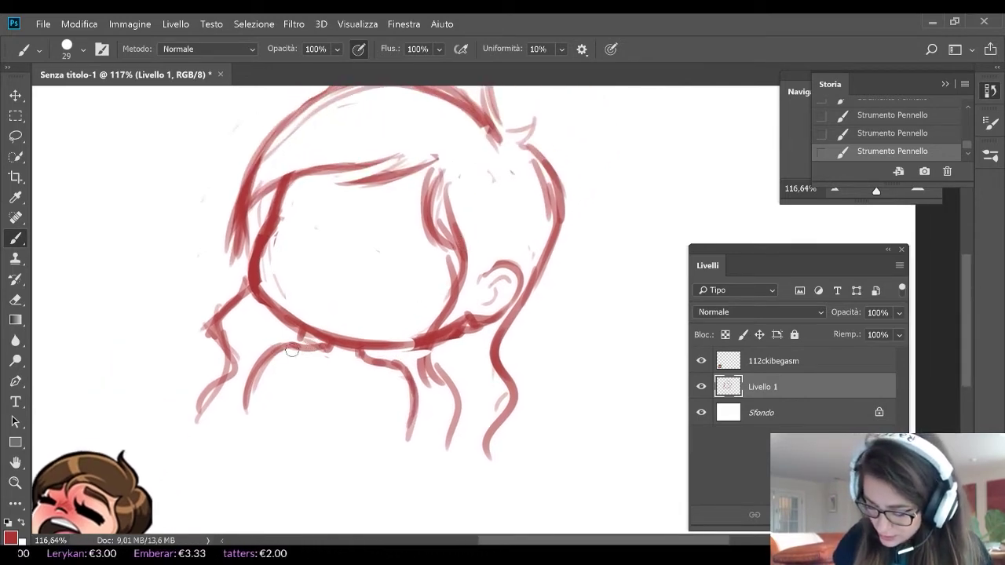
{"action": "mouse_move", "coordinate": [271, 355]}
{"action": "left_mouse_down"}
{"action": "mouse_move", "coordinate": [311, 349]}
{"action": "mouse_move", "coordinate": [269, 341]}
{"action": "mouse_move", "coordinate": [210, 303]}
{"action": "left_mouse_up"}
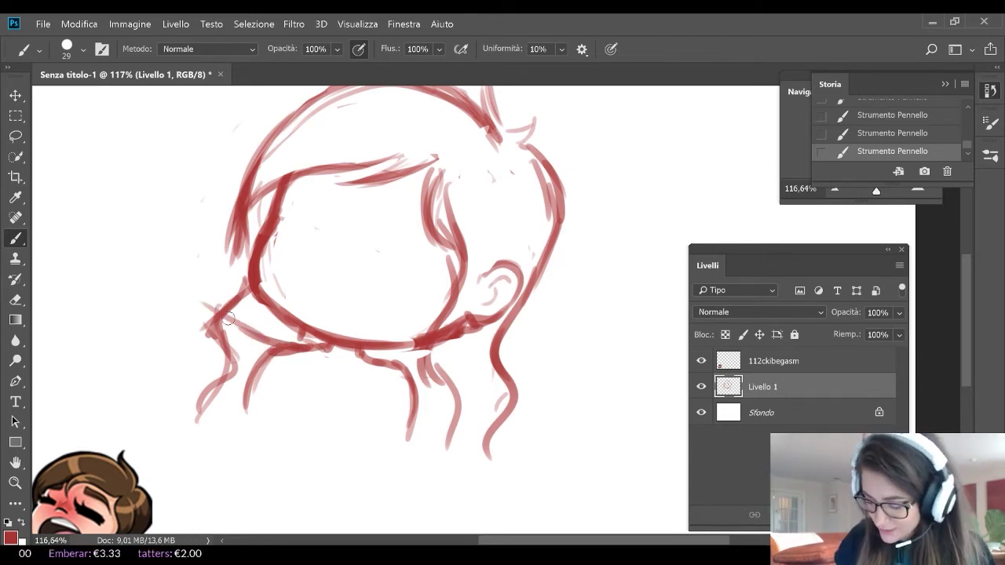
{"action": "mouse_move", "coordinate": [273, 345]}
{"action": "left_mouse_down"}
{"action": "mouse_move", "coordinate": [163, 296]}
{"action": "mouse_move", "coordinate": [186, 332]}
{"action": "mouse_move", "coordinate": [196, 302]}
{"action": "mouse_move", "coordinate": [294, 354]}
{"action": "mouse_move", "coordinate": [182, 330]}
{"action": "mouse_move", "coordinate": [259, 383]}
{"action": "left_mouse_up"}
{"action": "left_click_drag", "start_coordinate": [193, 336], "coordinate": [268, 388]}
{"action": "left_click_drag", "start_coordinate": [210, 355], "coordinate": [294, 412]}
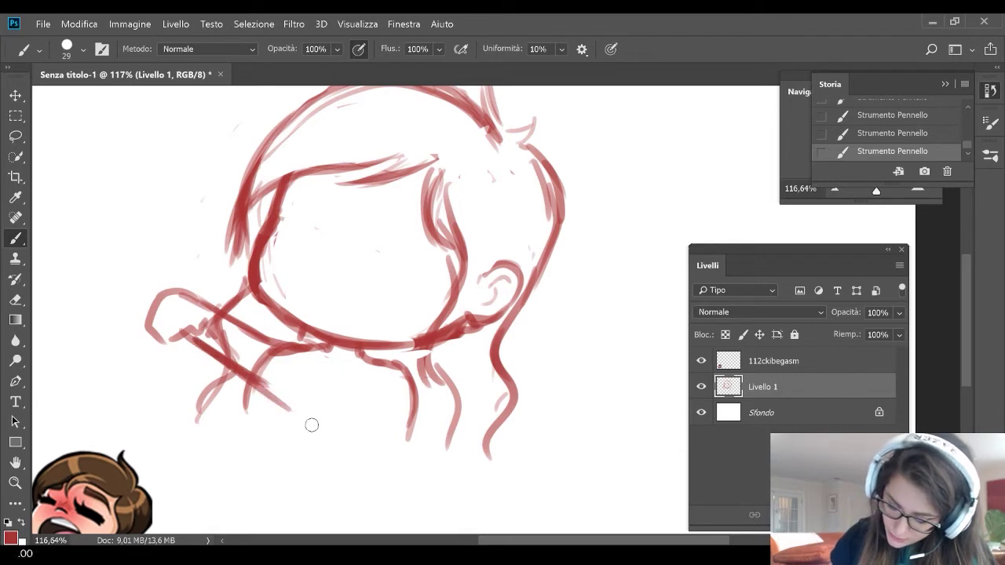
{"action": "mouse_move", "coordinate": [292, 363]}
{"action": "left_mouse_down"}
{"action": "mouse_move", "coordinate": [272, 391]}
{"action": "mouse_move", "coordinate": [296, 433]}
{"action": "left_mouse_up"}
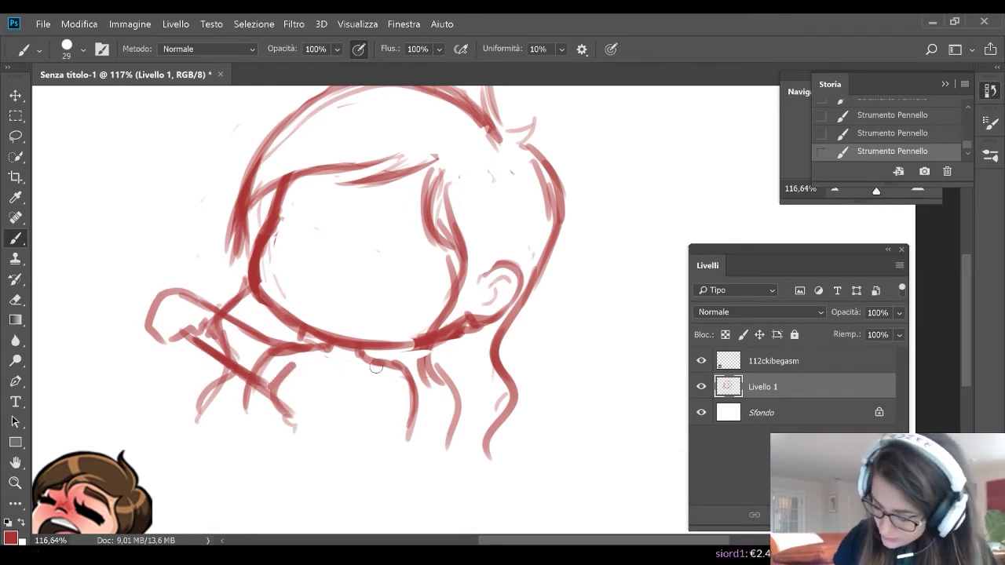
Add a torso stroke, thicken the rear shoulder line and outline a boxy container below the raised hand
{"action": "mouse_move", "coordinate": [358, 355]}
{"action": "left_mouse_down"}
{"action": "mouse_move", "coordinate": [400, 377]}
{"action": "mouse_move", "coordinate": [350, 432]}
{"action": "left_mouse_up"}
{"action": "mouse_move", "coordinate": [386, 367]}
{"action": "left_mouse_down"}
{"action": "mouse_move", "coordinate": [412, 377]}
{"action": "mouse_move", "coordinate": [395, 449]}
{"action": "left_mouse_up"}
{"action": "mouse_move", "coordinate": [157, 336]}
{"action": "left_mouse_down"}
{"action": "mouse_move", "coordinate": [139, 363]}
{"action": "mouse_move", "coordinate": [139, 431]}
{"action": "mouse_move", "coordinate": [218, 439]}
{"action": "mouse_move", "coordinate": [205, 368]}
{"action": "left_mouse_up"}
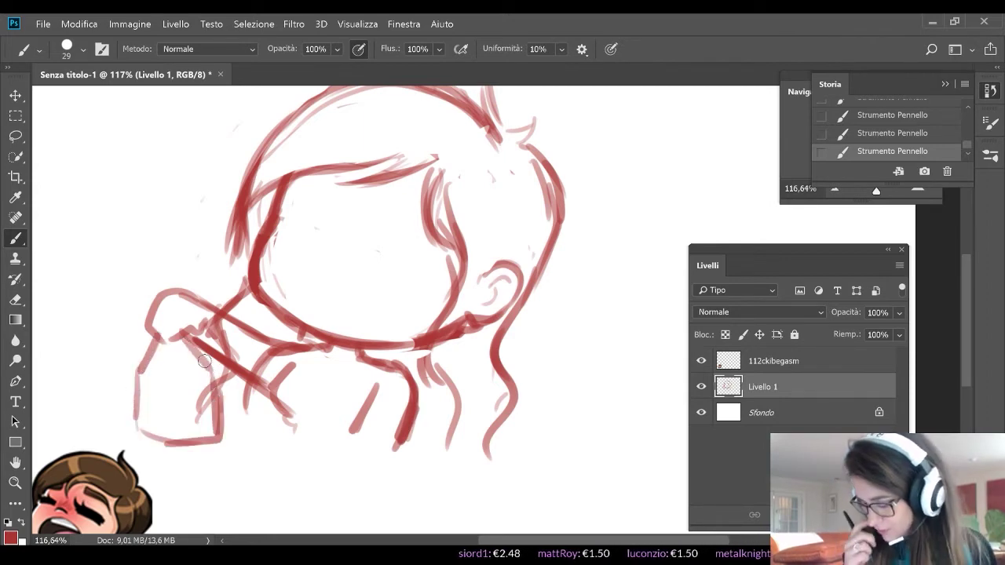
Lasso the raised arm and the boxy container, cut them from the sketch and paste them onto a new layer
{"action": "key", "text": "l"}
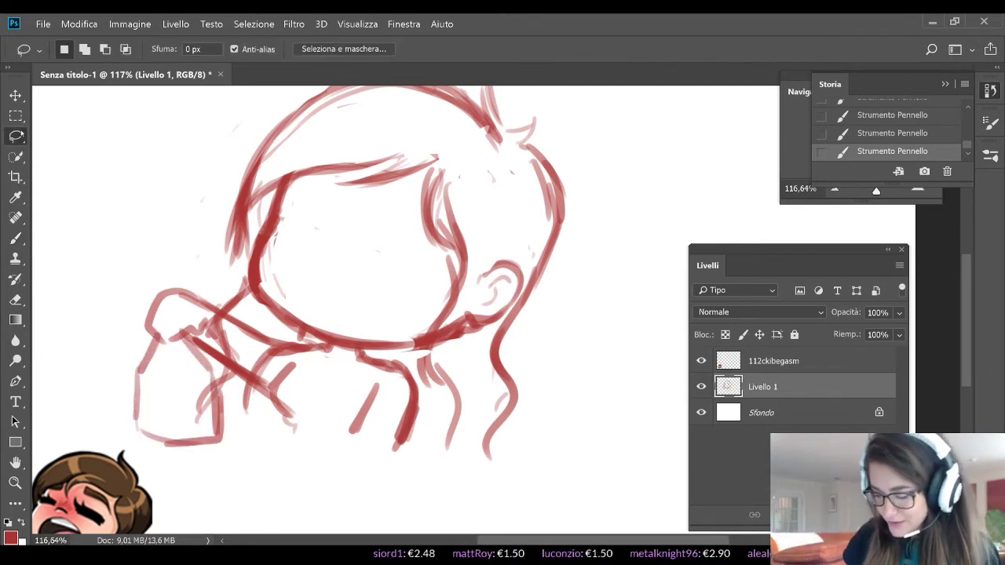
{"action": "mouse_move", "coordinate": [297, 342]}
{"action": "left_mouse_down"}
{"action": "mouse_move", "coordinate": [101, 362]}
{"action": "mouse_move", "coordinate": [275, 328]}
{"action": "left_mouse_up"}
{"action": "left_click", "coordinate": [79, 23]}
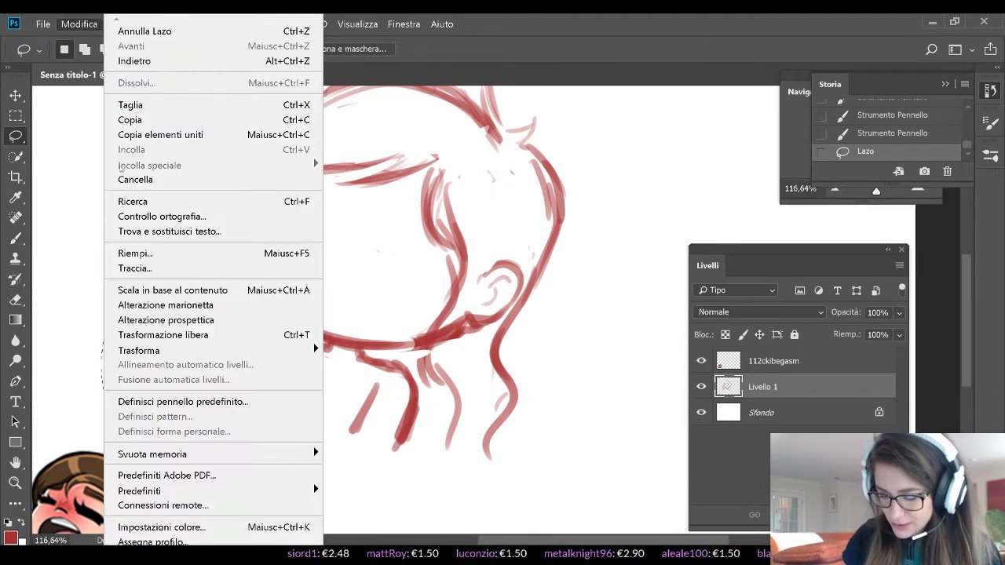
{"action": "left_click", "coordinate": [201, 107]}
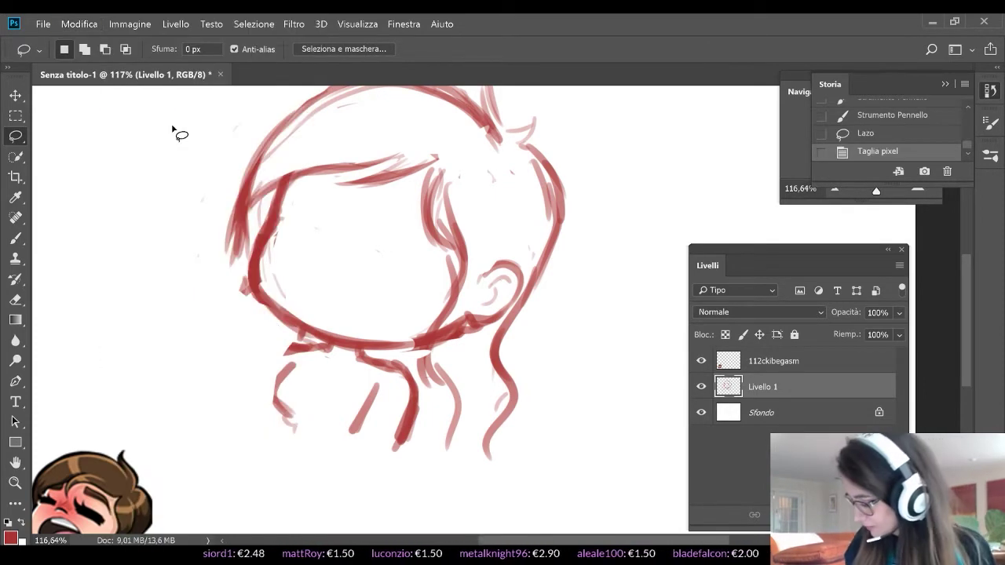
{"action": "key", "text": "ctrl+shift+alt+n"}
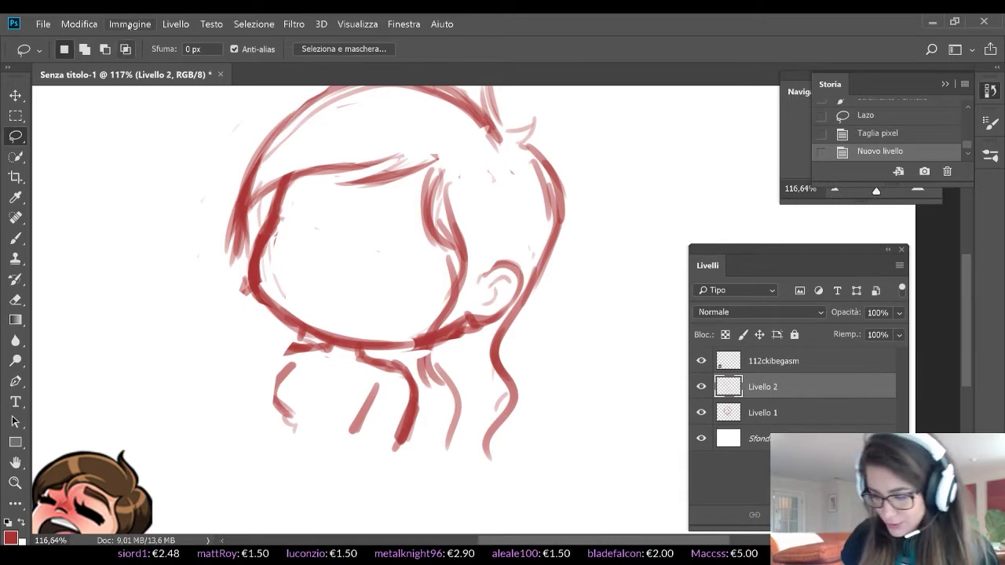
{"action": "left_click", "coordinate": [129, 23]}
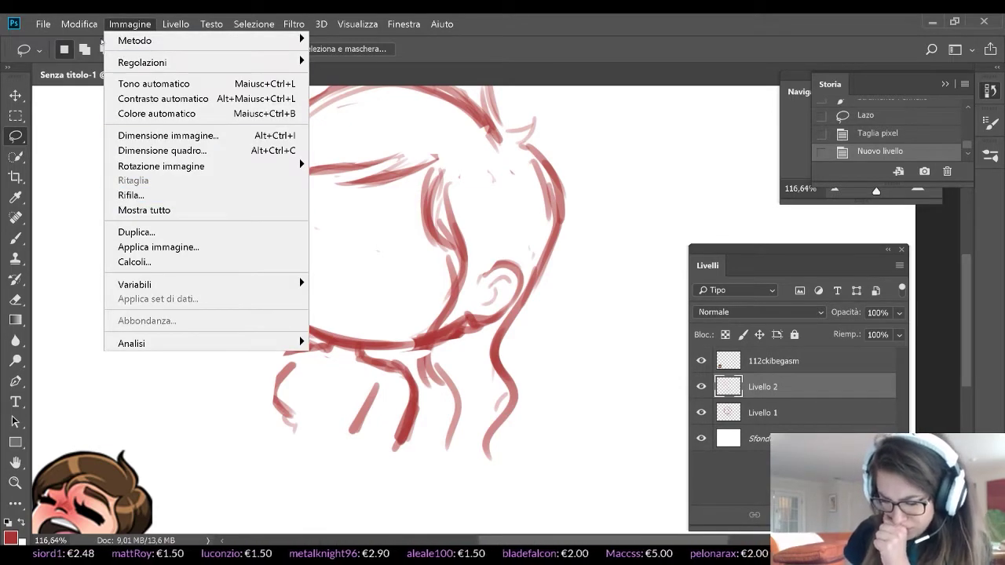
{"action": "mouse_move", "coordinate": [79, 23]}
{"action": "left_click", "coordinate": [177, 151]}
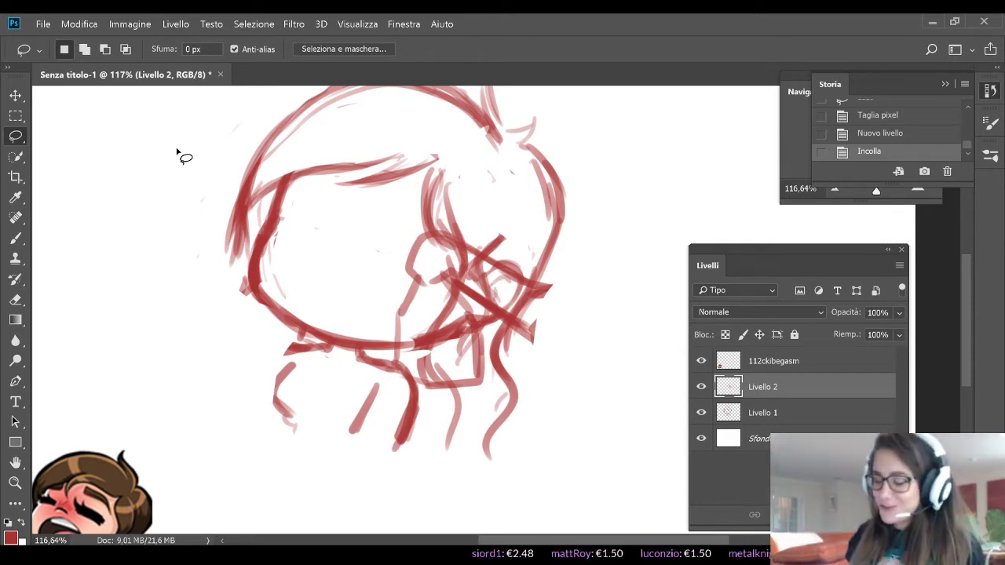
Hide Livello 2 and make Livello 1 active for drawing with the Brush
{"action": "left_click", "coordinate": [702, 385]}
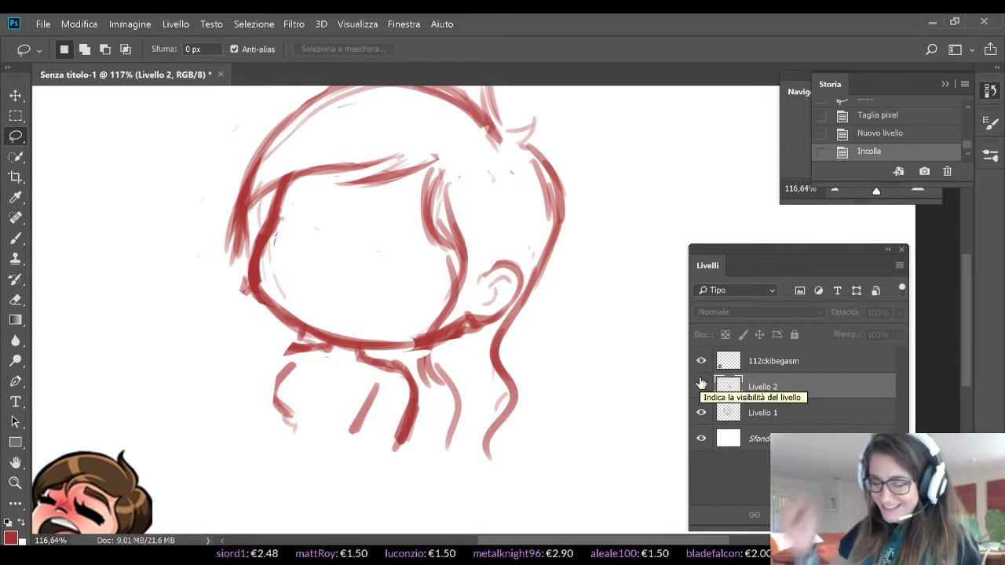
{"action": "key", "text": "b"}
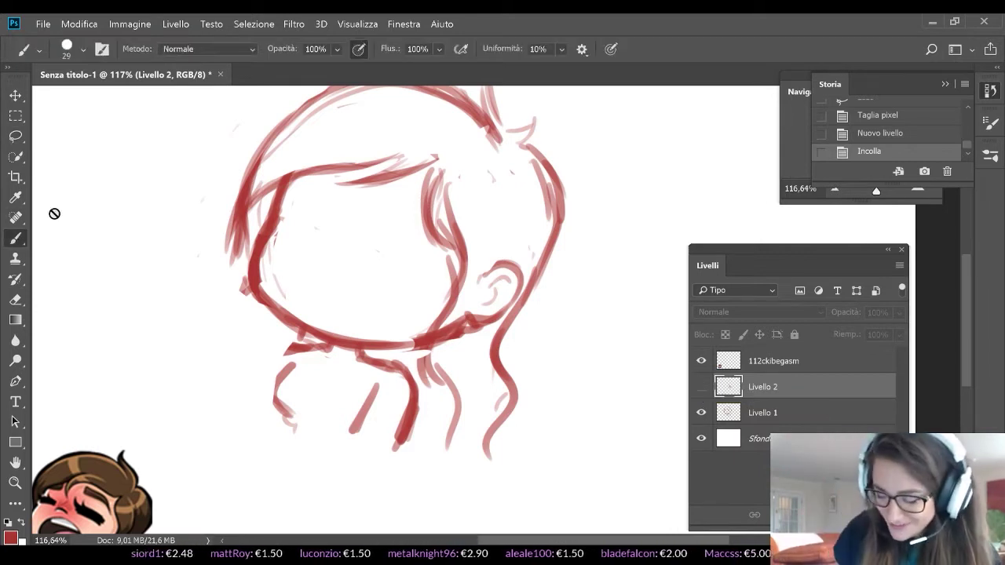
{"action": "left_click", "coordinate": [790, 413]}
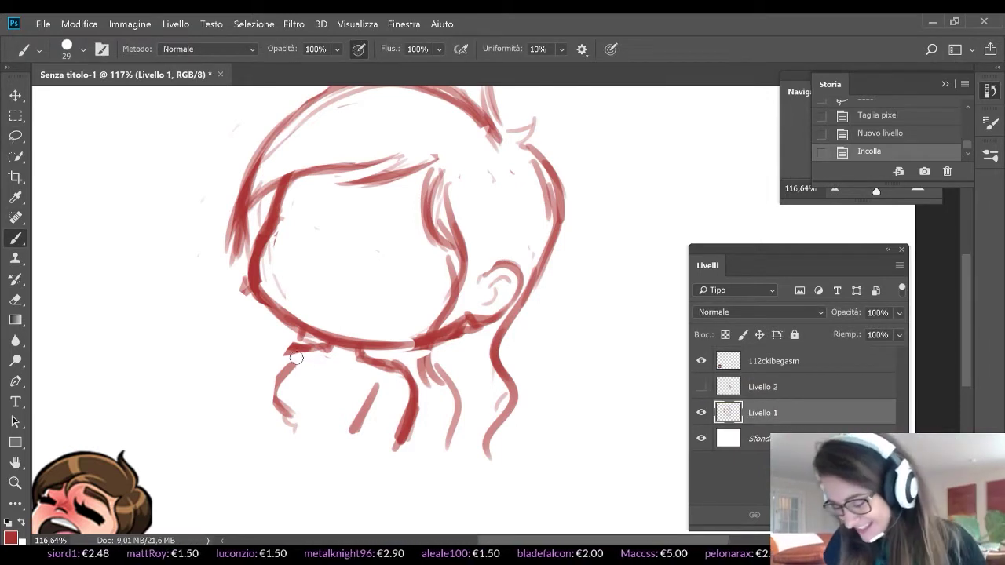
Thicken the inner curve of the front arm, the slanted torso line and the rear shoulder line with the Brush
{"action": "mouse_move", "coordinate": [296, 363]}
{"action": "left_mouse_down"}
{"action": "mouse_move", "coordinate": [274, 397]}
{"action": "mouse_move", "coordinate": [296, 429]}
{"action": "left_mouse_up"}
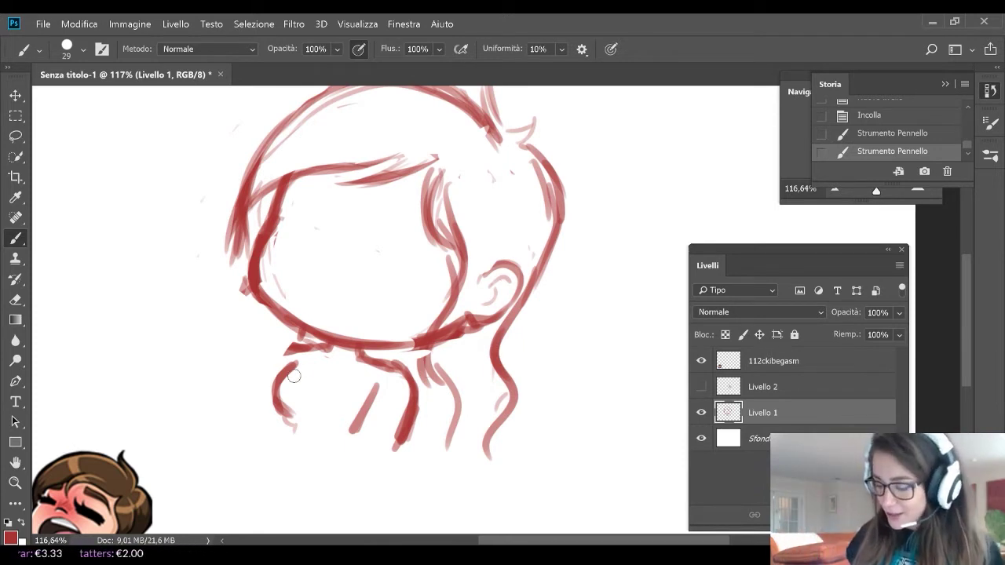
{"action": "left_click_drag", "start_coordinate": [297, 361], "coordinate": [285, 412]}
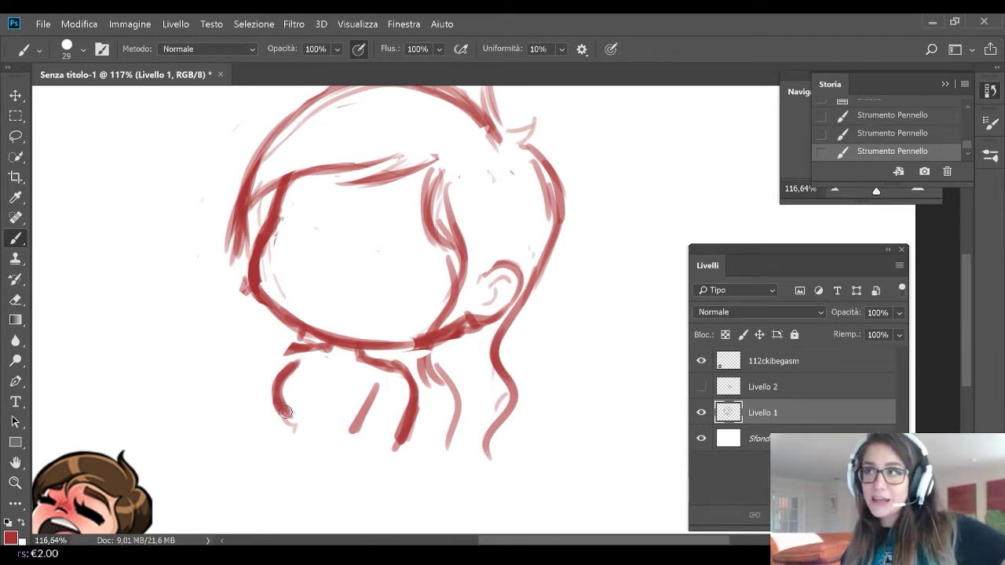
{"action": "mouse_move", "coordinate": [300, 361]}
{"action": "left_mouse_down"}
{"action": "mouse_move", "coordinate": [278, 384]}
{"action": "mouse_move", "coordinate": [294, 412]}
{"action": "left_mouse_up"}
{"action": "scroll", "coordinate": [295, 412], "scroll_direction": "down", "scroll_amount": 1}
{"action": "scroll", "coordinate": [295, 412], "scroll_direction": "left", "scroll_amount": 1}
{"action": "left_click_drag", "start_coordinate": [407, 353], "coordinate": [390, 410]}
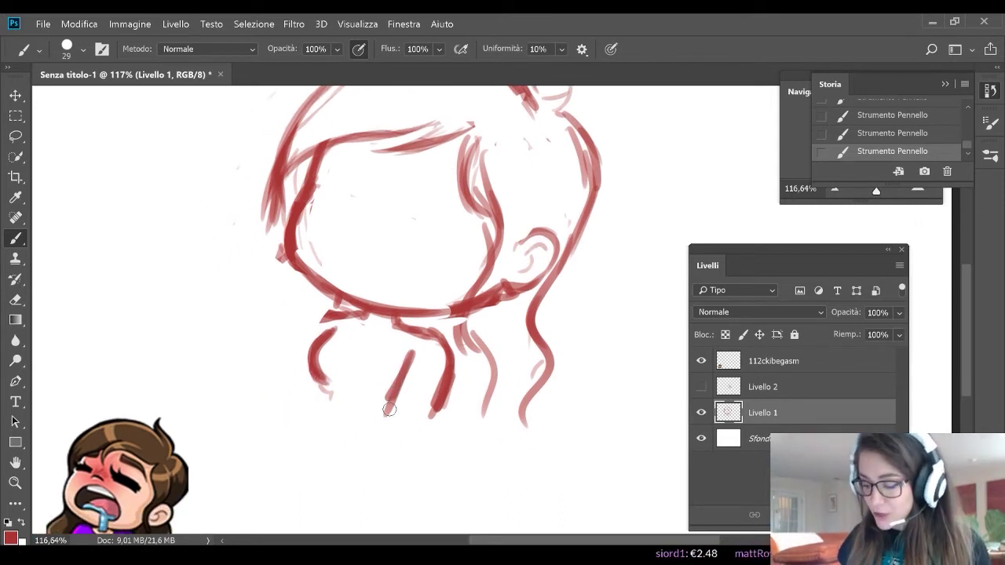
{"action": "mouse_move", "coordinate": [409, 322]}
{"action": "left_mouse_down"}
{"action": "mouse_move", "coordinate": [437, 340]}
{"action": "mouse_move", "coordinate": [432, 408]}
{"action": "left_mouse_up"}
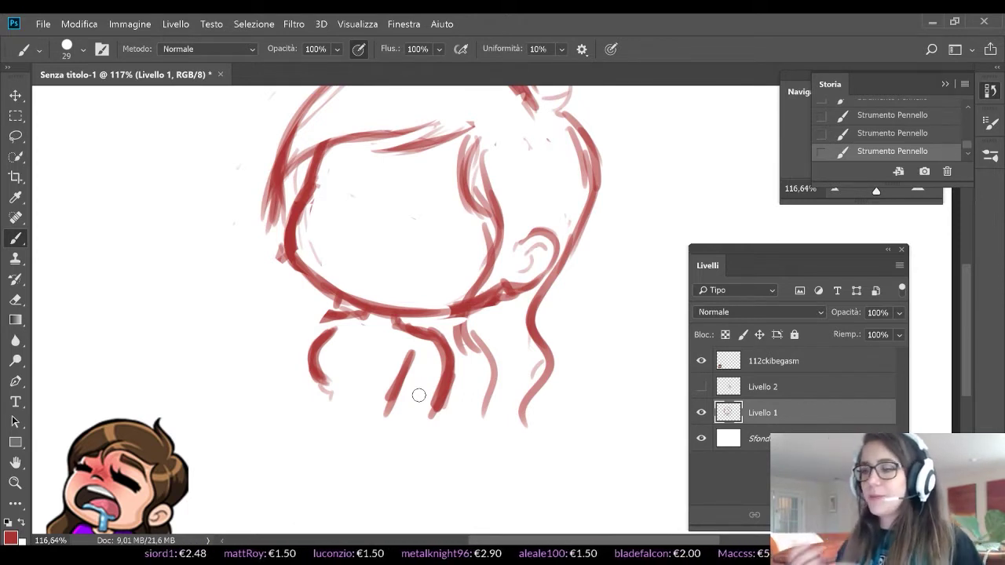
Draw the outer front shoulder line from the neck down the arm and reinforce it with repeated strokes
{"action": "mouse_move", "coordinate": [355, 311]}
{"action": "left_mouse_down"}
{"action": "mouse_move", "coordinate": [295, 330]}
{"action": "mouse_move", "coordinate": [288, 374]}
{"action": "left_mouse_up"}
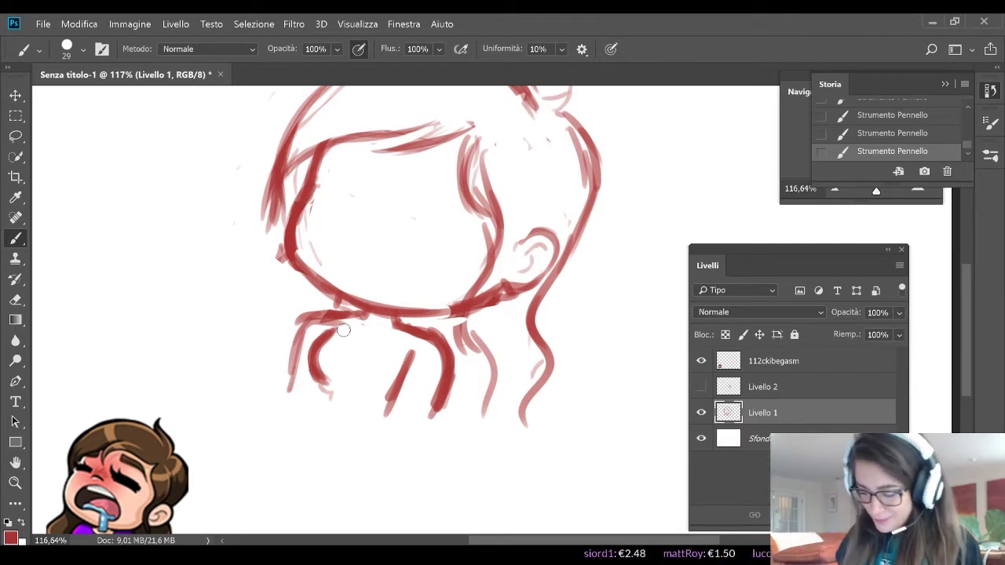
{"action": "left_click_drag", "start_coordinate": [297, 316], "coordinate": [288, 385]}
{"action": "left_click_drag", "start_coordinate": [328, 322], "coordinate": [353, 317]}
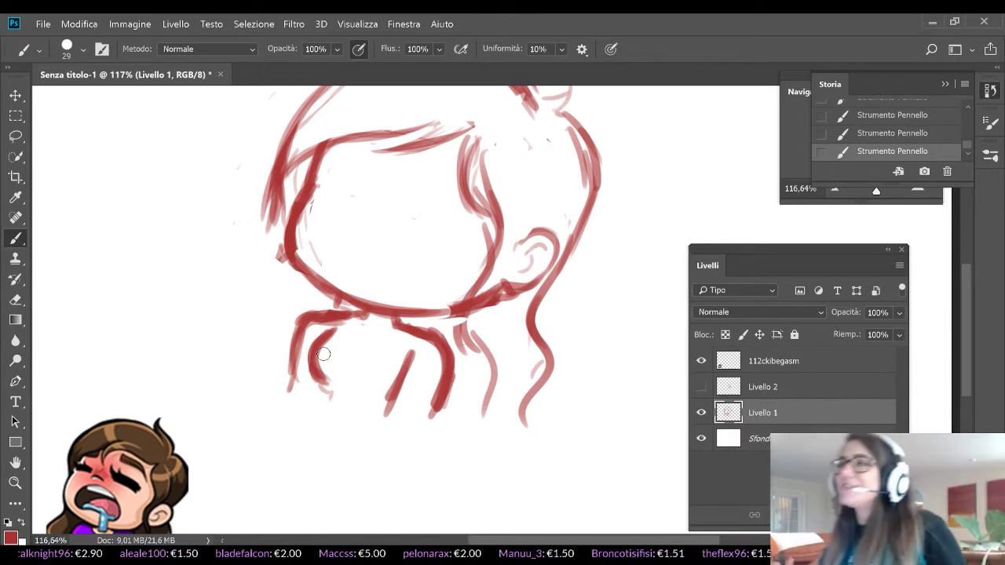
{"action": "left_click_drag", "start_coordinate": [323, 355], "coordinate": [364, 316]}
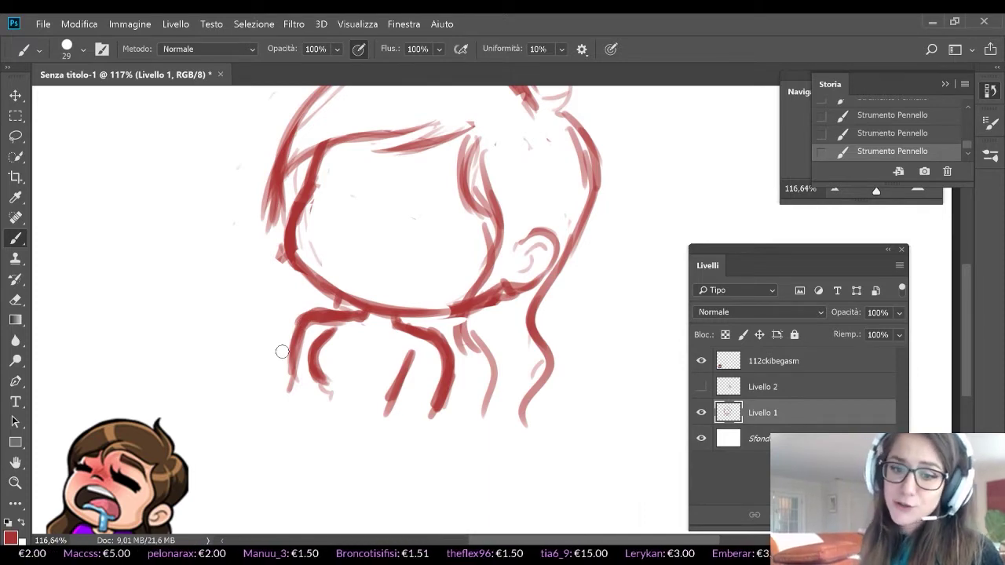
Add a hair lock hanging below the front cheek, and thicken the wavy rear locks and the hair edge beside the face
{"action": "scroll", "coordinate": [281, 352], "scroll_direction": "down", "scroll_amount": 3}
{"action": "scroll", "coordinate": [281, 352], "scroll_direction": "left", "scroll_amount": 2}
{"action": "scroll", "coordinate": [281, 352], "scroll_direction": "up", "scroll_amount": 3}
{"action": "scroll", "coordinate": [281, 351], "scroll_direction": "right", "scroll_amount": 4}
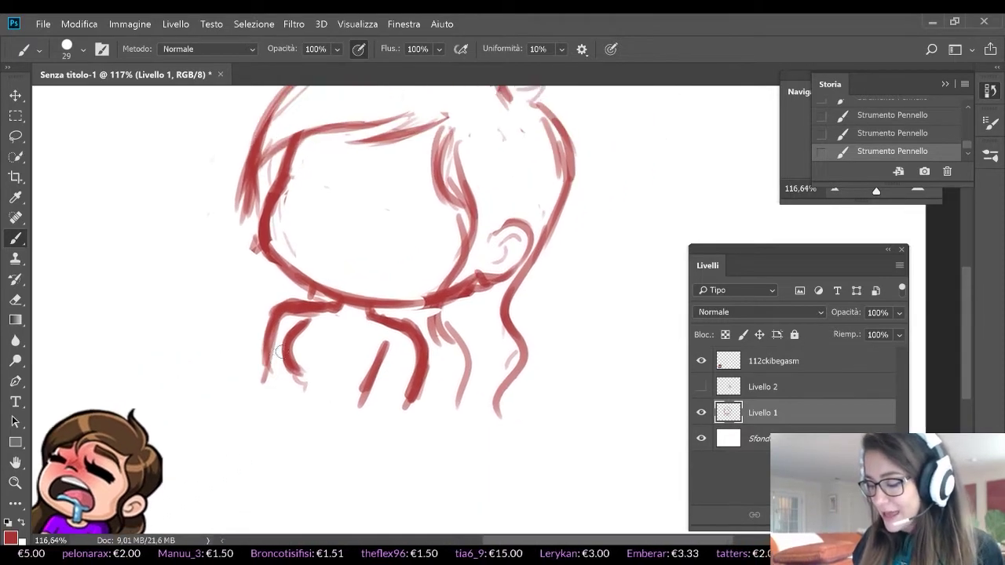
{"action": "mouse_move", "coordinate": [232, 275]}
{"action": "left_mouse_down"}
{"action": "mouse_move", "coordinate": [206, 350]}
{"action": "mouse_move", "coordinate": [207, 330]}
{"action": "mouse_move", "coordinate": [196, 349]}
{"action": "mouse_move", "coordinate": [204, 373]}
{"action": "left_mouse_up"}
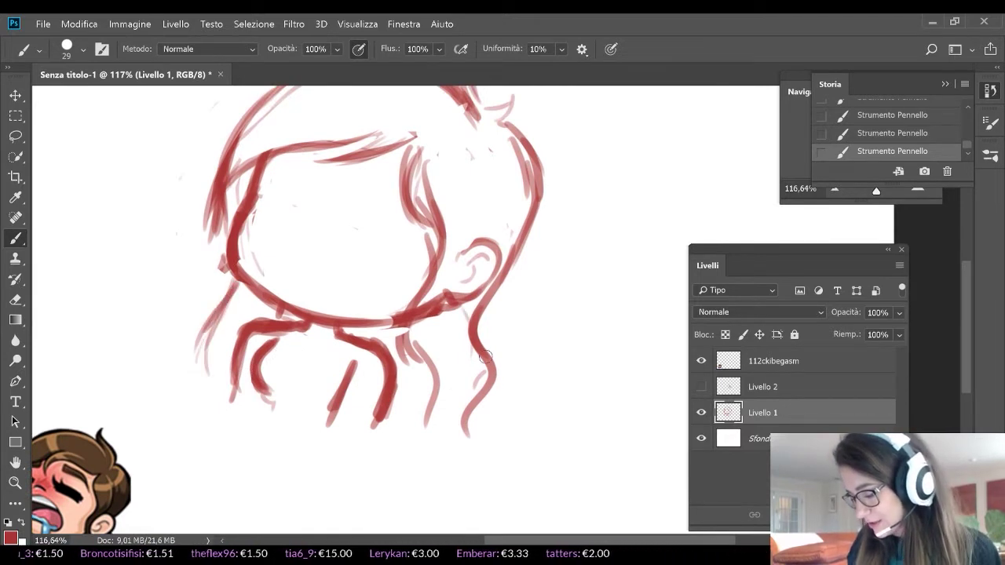
{"action": "left_click_drag", "start_coordinate": [472, 308], "coordinate": [465, 434]}
{"action": "left_click_drag", "start_coordinate": [405, 330], "coordinate": [430, 410]}
{"action": "left_click_drag", "start_coordinate": [433, 307], "coordinate": [441, 226]}
Erase the ear and the outer contour of the rear hair, and redraw that contour with the Brush
{"action": "key", "text": "e"}
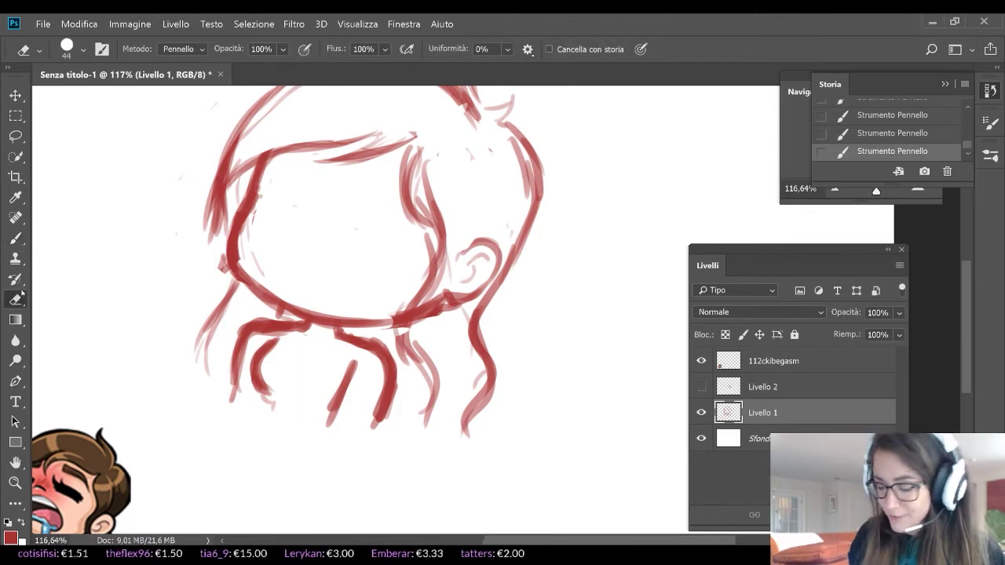
{"action": "mouse_move", "coordinate": [451, 288]}
{"action": "left_mouse_down"}
{"action": "mouse_move", "coordinate": [416, 321]}
{"action": "mouse_move", "coordinate": [458, 215]}
{"action": "mouse_move", "coordinate": [447, 277]}
{"action": "mouse_move", "coordinate": [501, 238]}
{"action": "mouse_move", "coordinate": [485, 274]}
{"action": "left_mouse_up"}
{"action": "mouse_move", "coordinate": [526, 134]}
{"action": "left_mouse_down"}
{"action": "mouse_move", "coordinate": [528, 231]}
{"action": "mouse_move", "coordinate": [526, 161]}
{"action": "mouse_move", "coordinate": [532, 174]}
{"action": "mouse_move", "coordinate": [512, 248]}
{"action": "left_mouse_up"}
{"action": "left_click", "coordinate": [16, 238]}
{"action": "left_click_drag", "start_coordinate": [511, 126], "coordinate": [544, 232]}
{"action": "left_click_drag", "start_coordinate": [532, 181], "coordinate": [510, 270]}
Darken the fringe line and the front outline of the hair with extra Brush strokes
{"action": "scroll", "coordinate": [575, 168], "scroll_direction": "up", "scroll_amount": 2}
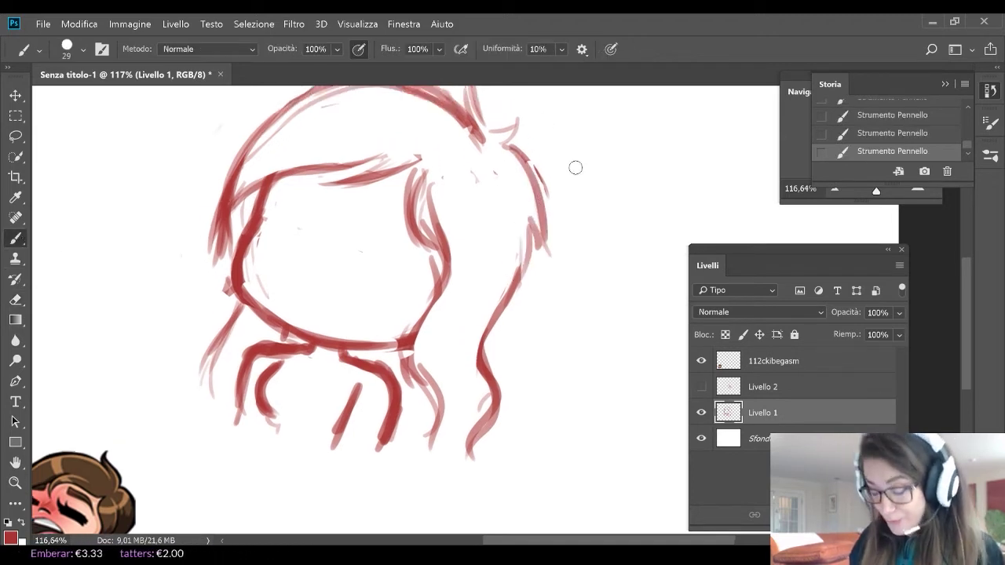
{"action": "mouse_move", "coordinate": [419, 165]}
{"action": "left_mouse_down"}
{"action": "mouse_move", "coordinate": [337, 188]}
{"action": "mouse_move", "coordinate": [389, 166]}
{"action": "mouse_move", "coordinate": [356, 173]}
{"action": "mouse_move", "coordinate": [220, 235]}
{"action": "mouse_move", "coordinate": [231, 206]}
{"action": "mouse_move", "coordinate": [228, 276]}
{"action": "left_mouse_up"}
{"action": "left_click_drag", "start_coordinate": [240, 165], "coordinate": [233, 251]}
{"action": "left_click_drag", "start_coordinate": [234, 192], "coordinate": [330, 102]}
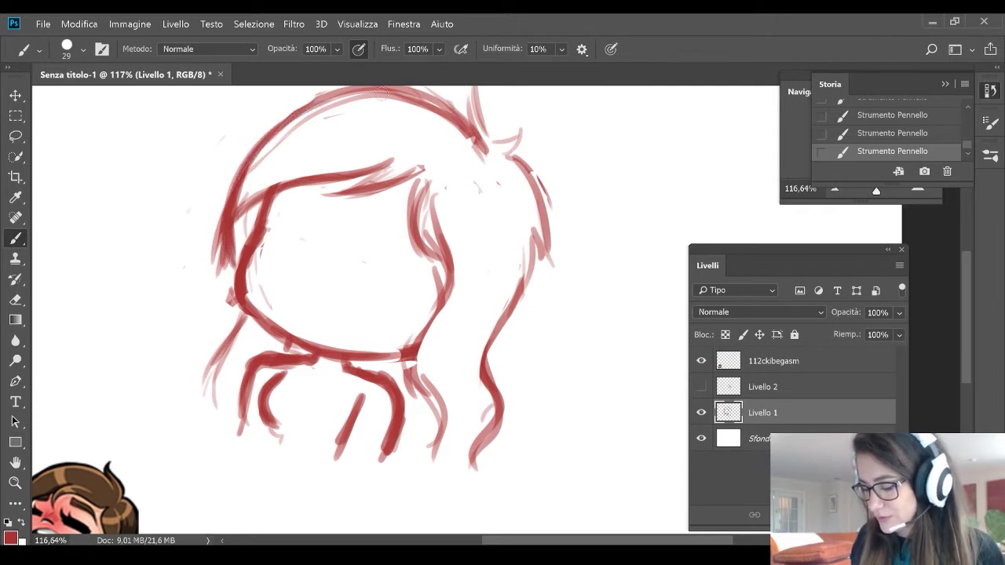
Erase the stray strokes around the front hair, the face contour and the thin lock beside the neck
{"action": "left_click", "coordinate": [15, 299]}
{"action": "mouse_move", "coordinate": [216, 259]}
{"action": "left_mouse_down"}
{"action": "mouse_move", "coordinate": [227, 181]}
{"action": "mouse_move", "coordinate": [216, 276]}
{"action": "mouse_move", "coordinate": [231, 302]}
{"action": "mouse_move", "coordinate": [258, 276]}
{"action": "mouse_move", "coordinate": [260, 255]}
{"action": "mouse_move", "coordinate": [253, 293]}
{"action": "mouse_move", "coordinate": [281, 313]}
{"action": "mouse_move", "coordinate": [268, 262]}
{"action": "mouse_move", "coordinate": [279, 227]}
{"action": "mouse_move", "coordinate": [255, 289]}
{"action": "mouse_move", "coordinate": [308, 336]}
{"action": "mouse_move", "coordinate": [258, 295]}
{"action": "mouse_move", "coordinate": [300, 313]}
{"action": "mouse_move", "coordinate": [259, 284]}
{"action": "mouse_move", "coordinate": [254, 300]}
{"action": "mouse_move", "coordinate": [280, 322]}
{"action": "mouse_move", "coordinate": [284, 312]}
{"action": "mouse_move", "coordinate": [283, 322]}
{"action": "mouse_move", "coordinate": [440, 310]}
{"action": "left_mouse_up"}
{"action": "left_click_drag", "start_coordinate": [422, 377], "coordinate": [436, 415]}
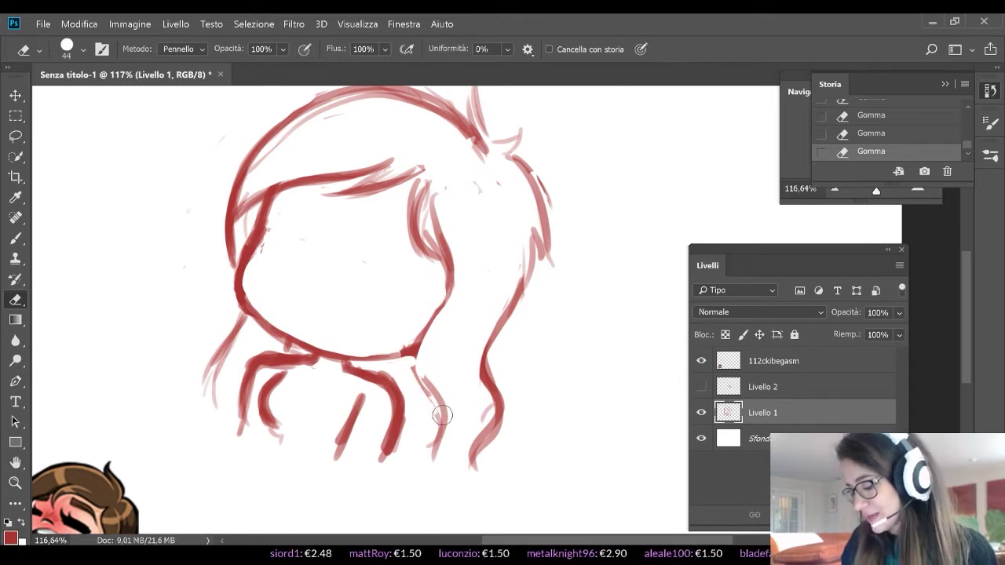
Redraw the wavy lock beside the neck with the Brush and reinforce the jawline
{"action": "left_click", "coordinate": [20, 237]}
{"action": "left_click_drag", "start_coordinate": [411, 355], "coordinate": [430, 428]}
{"action": "left_click_drag", "start_coordinate": [423, 376], "coordinate": [443, 454]}
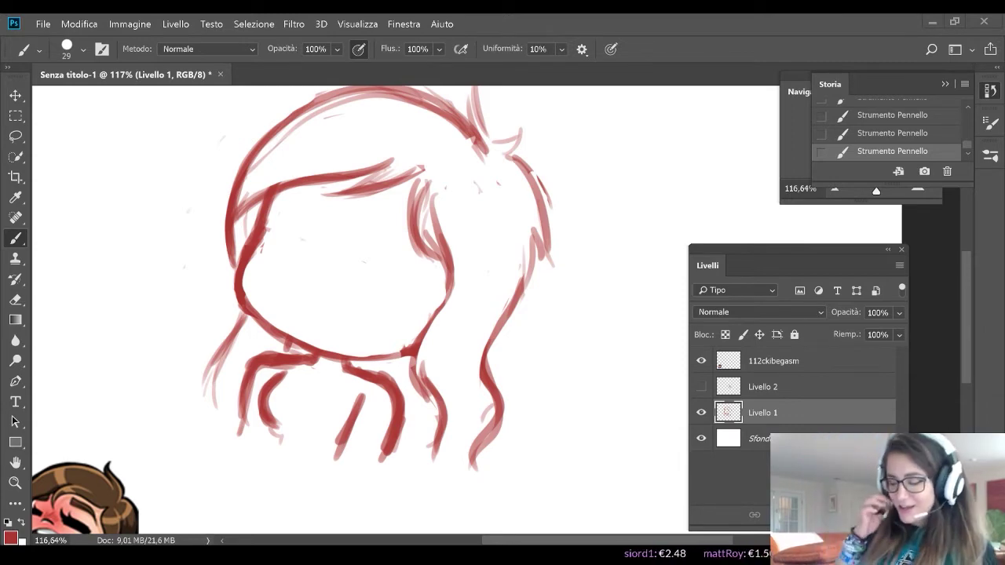
{"action": "mouse_move", "coordinate": [253, 310]}
{"action": "left_mouse_down"}
{"action": "mouse_move", "coordinate": [315, 340]}
{"action": "mouse_move", "coordinate": [421, 348]}
{"action": "left_mouse_up"}
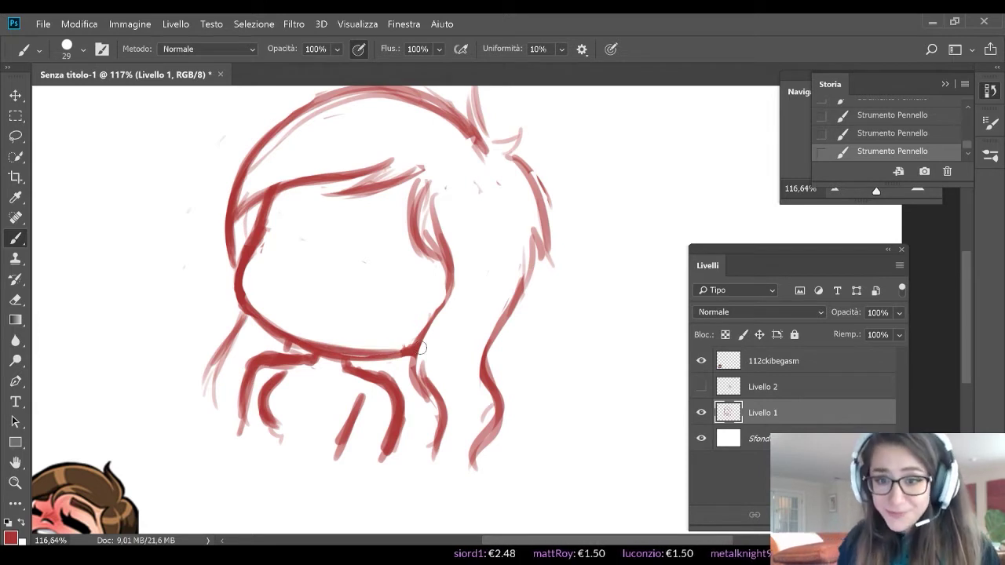
Show Livello 2, lower the opacity of Livello 1 to 37% and make Livello 2 the active layer
{"action": "scroll", "coordinate": [420, 348], "scroll_direction": "up", "scroll_amount": 1}
{"action": "scroll", "coordinate": [420, 348], "scroll_direction": "down", "scroll_amount": 2}
{"action": "scroll", "coordinate": [420, 348], "scroll_direction": "left", "scroll_amount": 3}
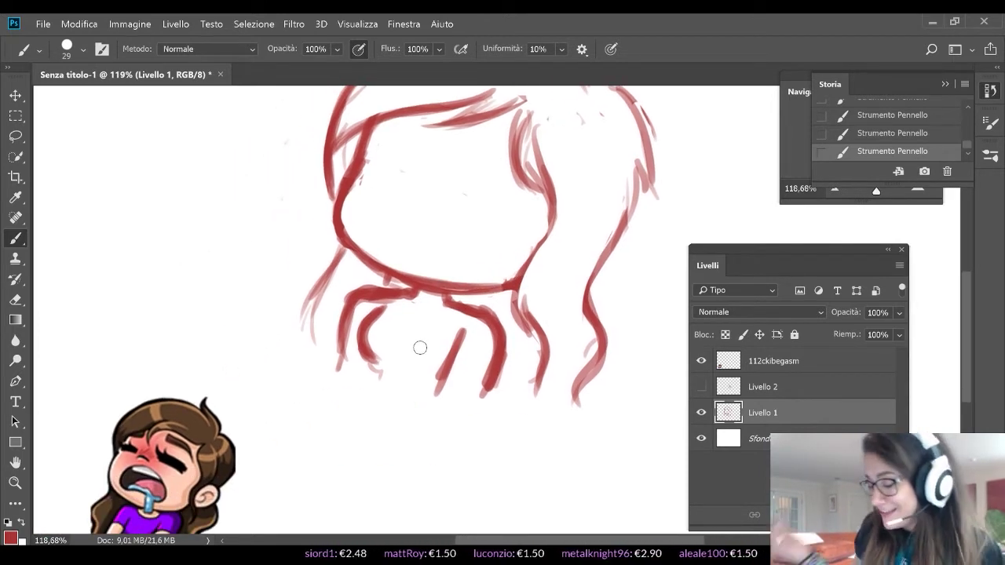
{"action": "left_click", "coordinate": [702, 386]}
{"action": "left_click", "coordinate": [899, 312]}
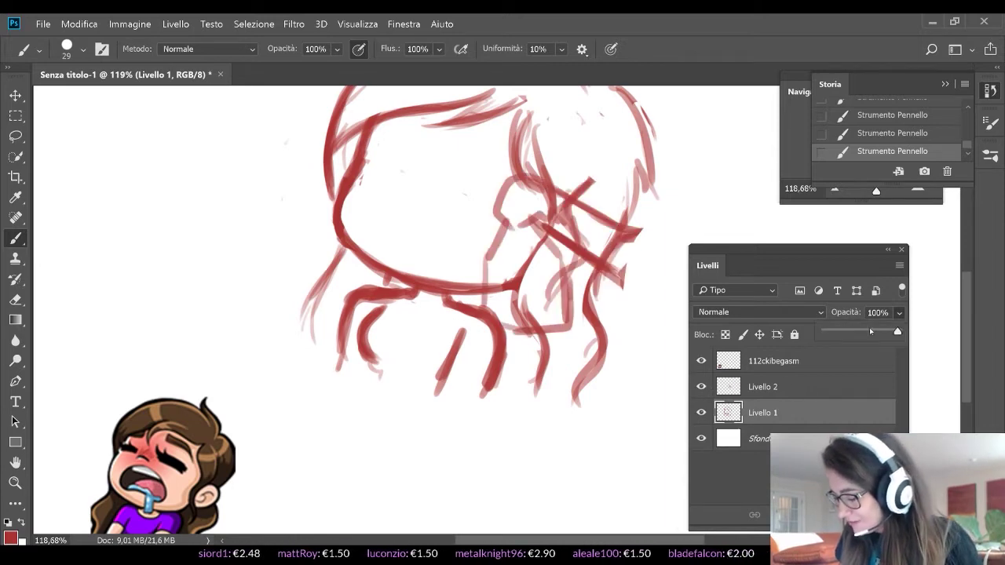
{"action": "left_click_drag", "start_coordinate": [869, 328], "coordinate": [832, 328]}
{"action": "left_click", "coordinate": [812, 393]}
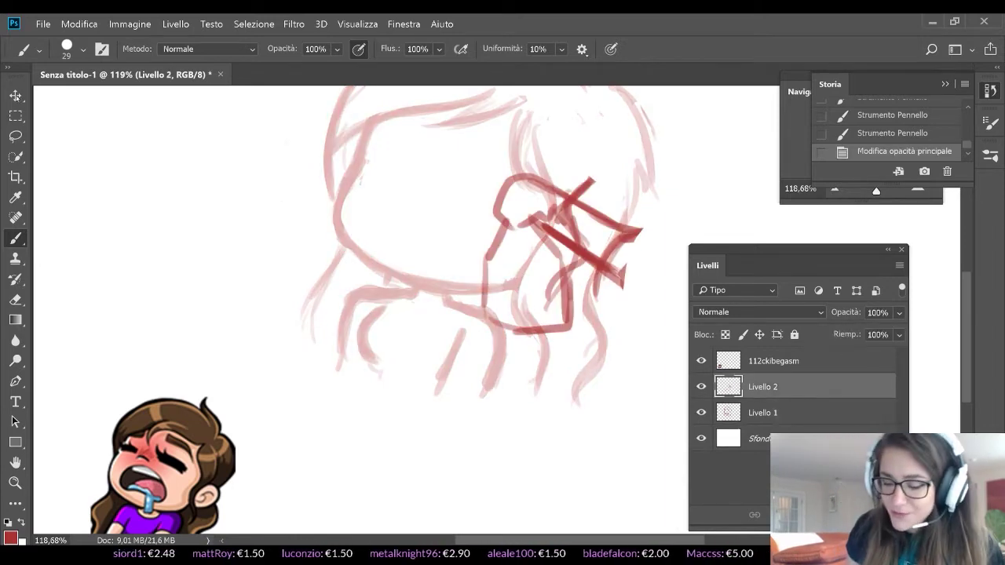
Move the raised arm and container sketch over the front shoulder, and delete Livello 2
{"action": "key", "text": "v"}
{"action": "mouse_move", "coordinate": [607, 295]}
{"action": "left_mouse_down"}
{"action": "mouse_move", "coordinate": [411, 310]}
{"action": "mouse_move", "coordinate": [379, 333]}
{"action": "mouse_move", "coordinate": [404, 329]}
{"action": "mouse_move", "coordinate": [400, 352]}
{"action": "mouse_move", "coordinate": [381, 358]}
{"action": "mouse_move", "coordinate": [377, 335]}
{"action": "left_mouse_up"}
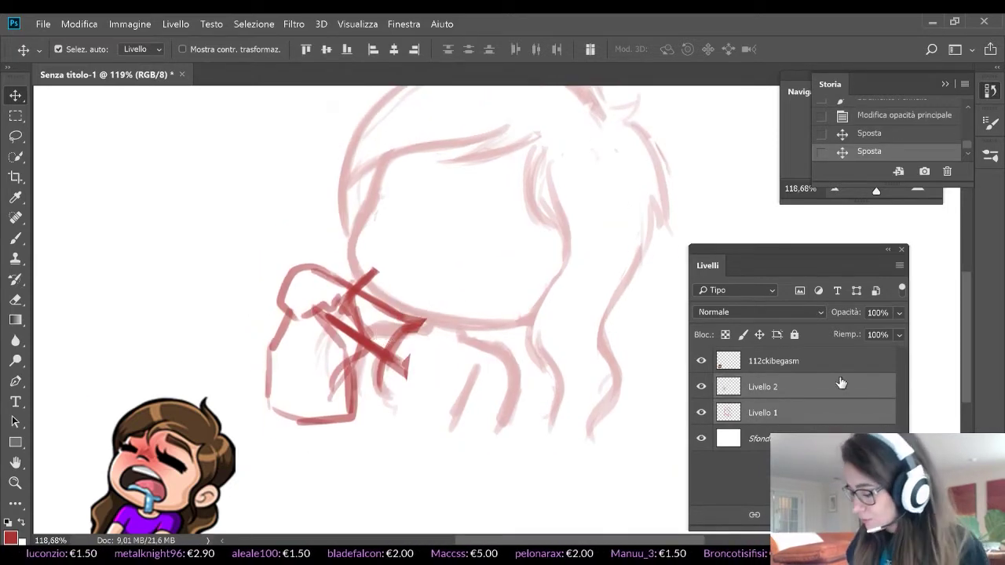
{"action": "mouse_move", "coordinate": [841, 385]}
{"action": "left_mouse_down"}
{"action": "mouse_move", "coordinate": [875, 397]}
{"action": "mouse_move", "coordinate": [841, 493]}
{"action": "mouse_move", "coordinate": [893, 514]}
{"action": "left_mouse_up"}
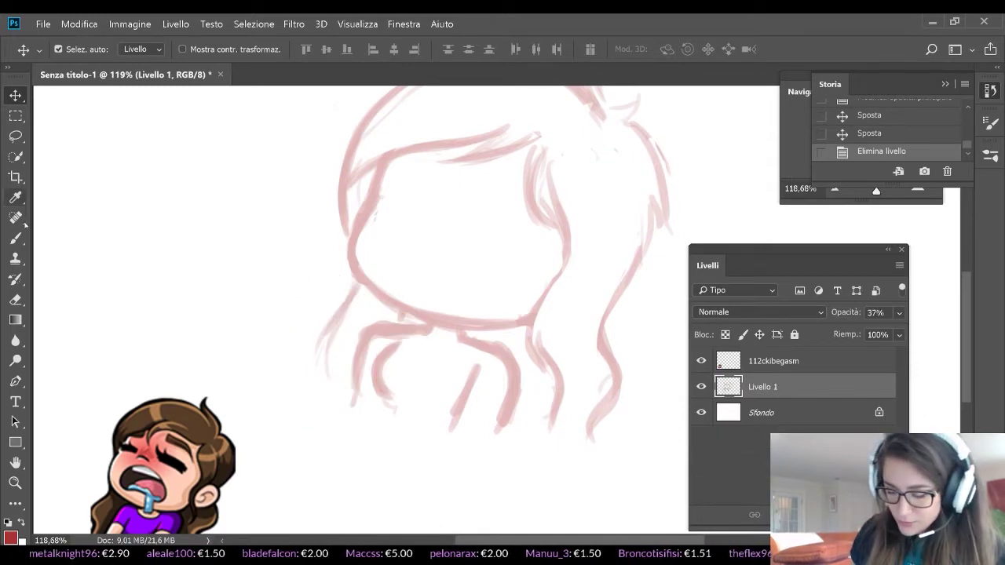
{"action": "left_click", "coordinate": [16, 238]}
{"action": "mouse_move", "coordinate": [460, 413]}
{"action": "left_mouse_down"}
{"action": "mouse_move", "coordinate": [435, 318]}
{"action": "mouse_move", "coordinate": [392, 366]}
{"action": "mouse_move", "coordinate": [416, 369]}
{"action": "left_mouse_up"}
{"action": "mouse_move", "coordinate": [500, 410]}
{"action": "left_mouse_down"}
{"action": "mouse_move", "coordinate": [439, 322]}
{"action": "mouse_move", "coordinate": [399, 353]}
{"action": "mouse_move", "coordinate": [465, 411]}
{"action": "left_mouse_up"}
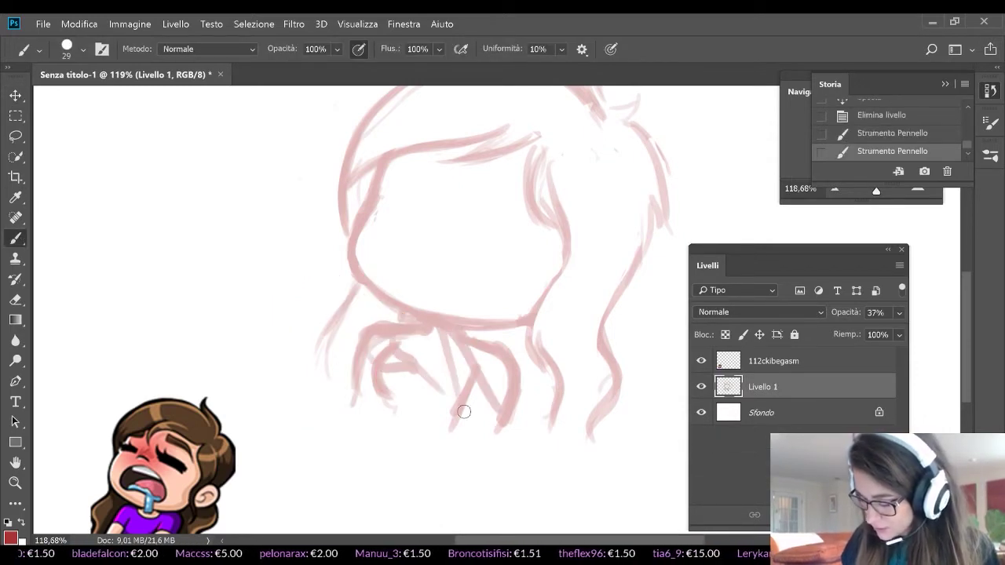
{"action": "left_click", "coordinate": [895, 117]}
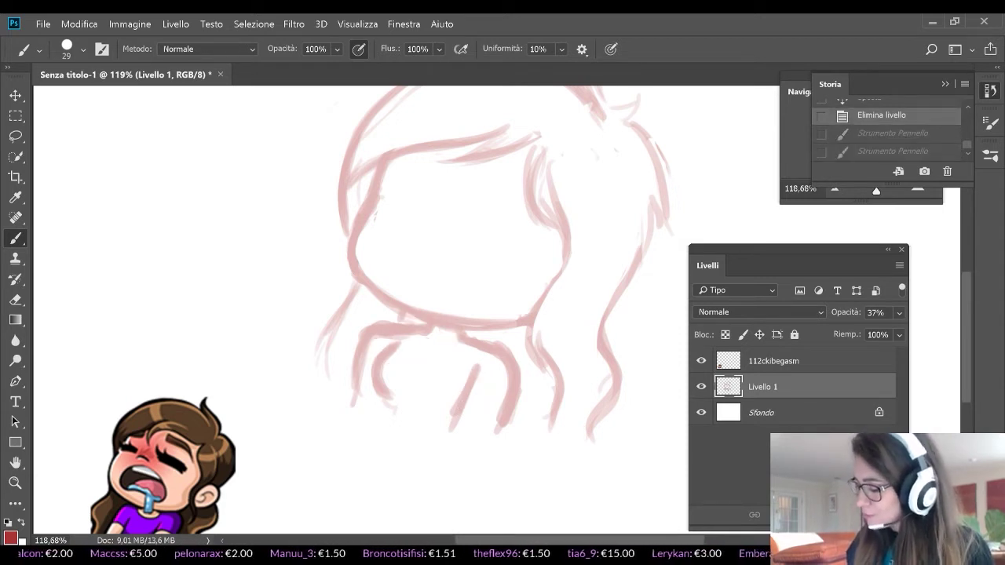
On a new layer, try sketching a bent arm with a hand under the chin holding a boxy container
{"action": "key", "text": "ctrl+alt+shift+n"}
{"action": "mouse_move", "coordinate": [489, 417]}
{"action": "left_mouse_down"}
{"action": "mouse_move", "coordinate": [436, 328]}
{"action": "mouse_move", "coordinate": [397, 357]}
{"action": "left_mouse_up"}
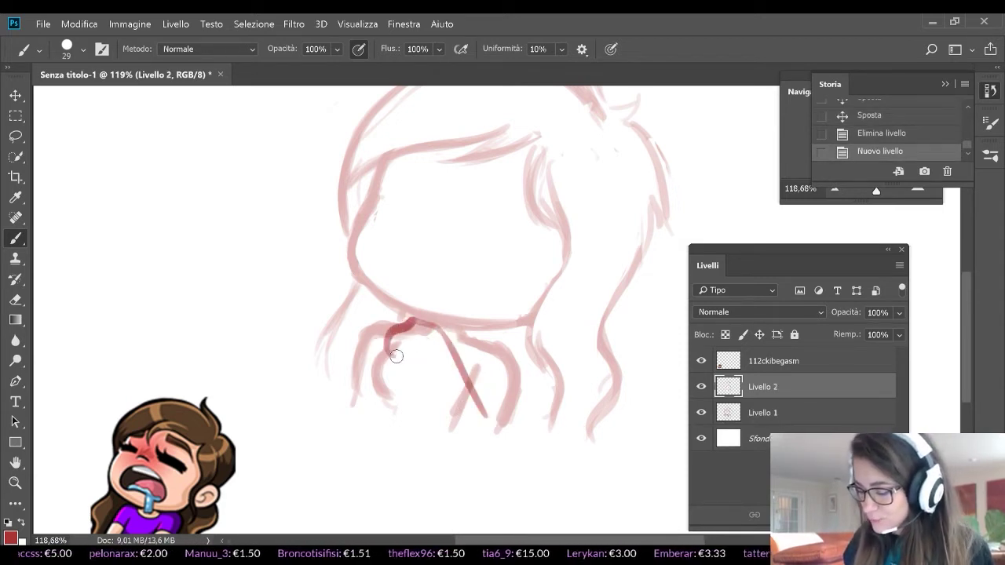
{"action": "mouse_move", "coordinate": [405, 322]}
{"action": "left_mouse_down"}
{"action": "mouse_move", "coordinate": [454, 354]}
{"action": "mouse_move", "coordinate": [498, 438]}
{"action": "left_mouse_up"}
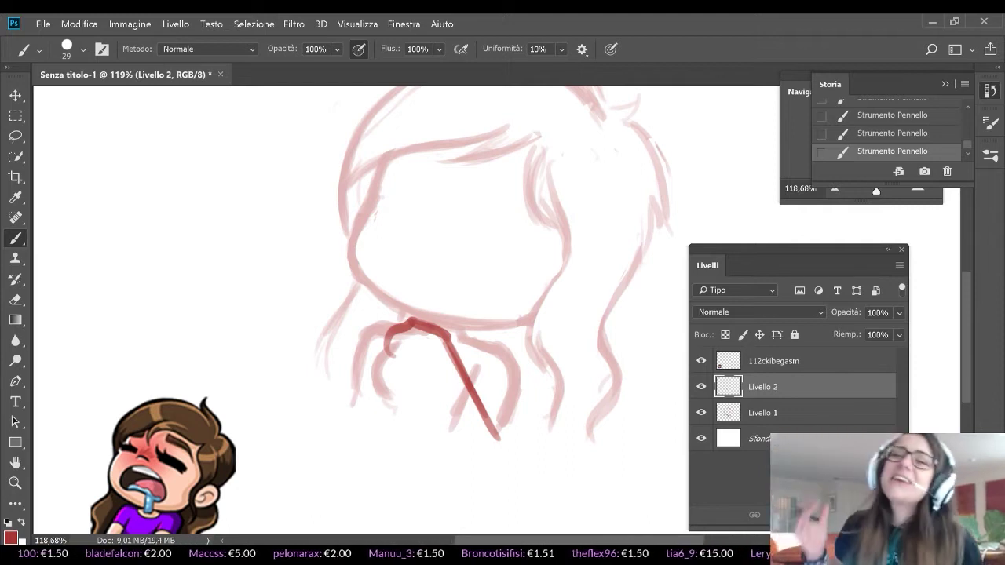
{"action": "mouse_move", "coordinate": [393, 369]}
{"action": "left_mouse_down"}
{"action": "mouse_move", "coordinate": [428, 367]}
{"action": "mouse_move", "coordinate": [451, 433]}
{"action": "mouse_move", "coordinate": [475, 369]}
{"action": "left_mouse_up"}
{"action": "mouse_move", "coordinate": [390, 364]}
{"action": "left_mouse_down"}
{"action": "mouse_move", "coordinate": [360, 413]}
{"action": "mouse_move", "coordinate": [411, 438]}
{"action": "mouse_move", "coordinate": [429, 378]}
{"action": "mouse_move", "coordinate": [407, 350]}
{"action": "mouse_move", "coordinate": [362, 399]}
{"action": "left_mouse_up"}
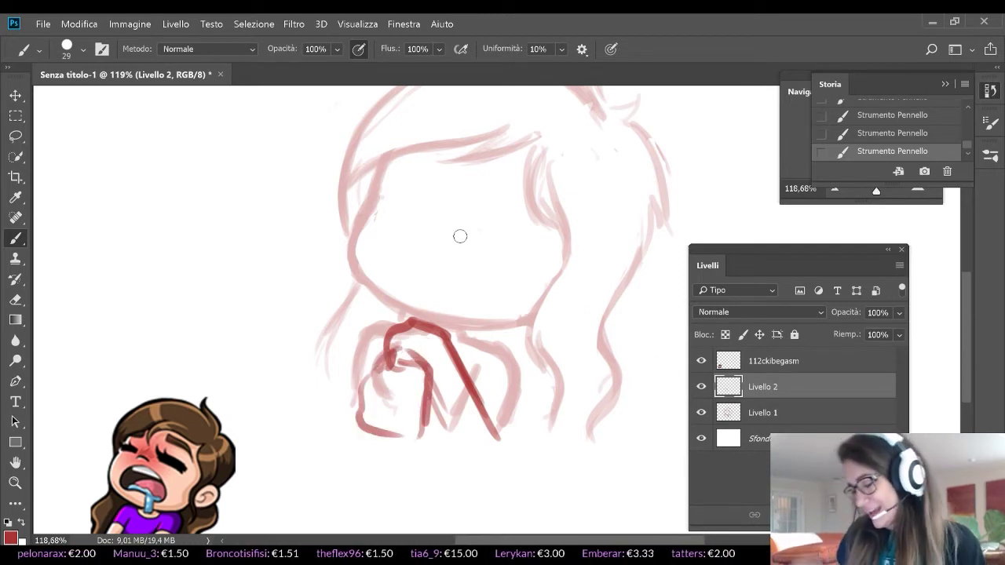
Move the new arm and container sketch up over the chin, and delete its layer
{"action": "key", "text": "v"}
{"action": "mouse_move", "coordinate": [481, 394]}
{"action": "left_mouse_down"}
{"action": "mouse_move", "coordinate": [459, 337]}
{"action": "mouse_move", "coordinate": [446, 337]}
{"action": "left_mouse_up"}
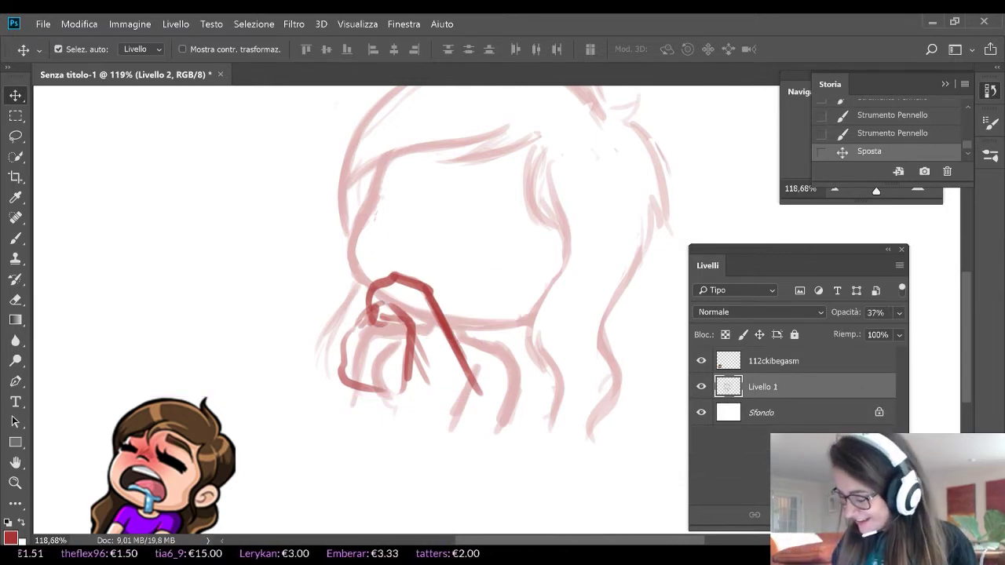
{"action": "key", "text": "Delete"}
Add a short curved Brush stroke between the torso line and the rear arm on Livello 1
{"action": "key", "text": "b"}
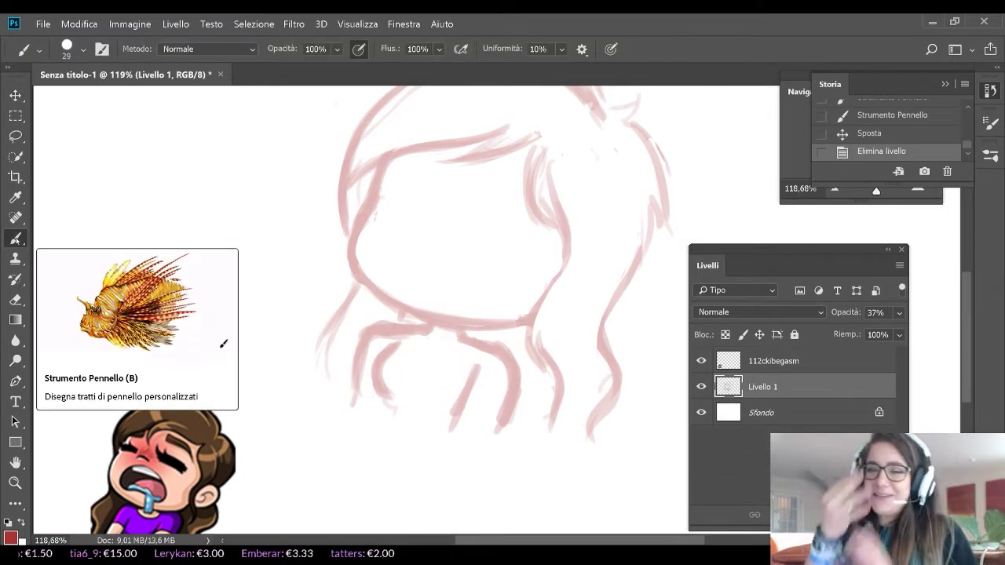
{"action": "left_click", "coordinate": [474, 297]}
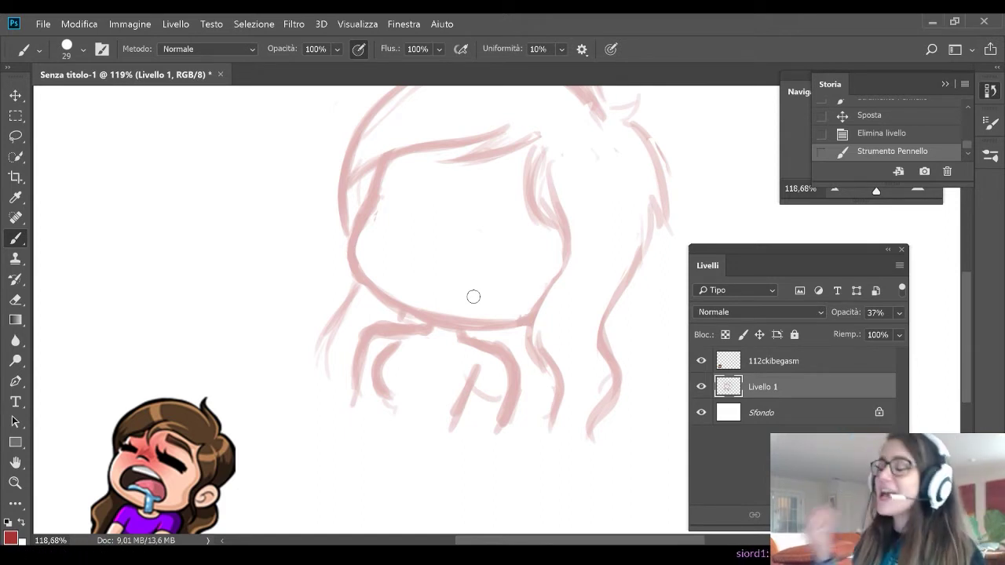
Try sketching new arm and shoulder lines over the torso on a new layer, and delete that layer
{"action": "scroll", "coordinate": [473, 297], "scroll_direction": "down", "scroll_amount": 2}
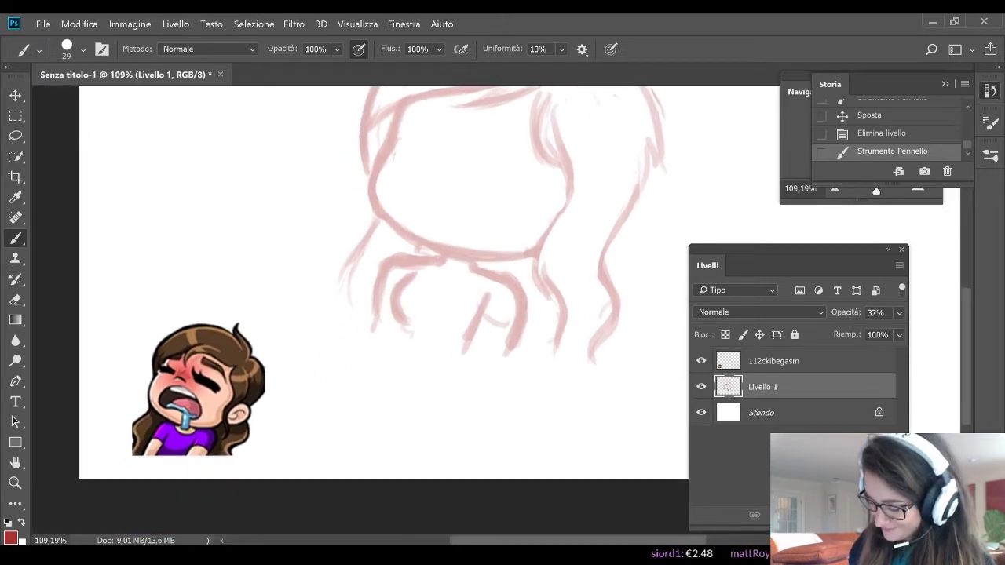
{"action": "scroll", "coordinate": [473, 297], "scroll_direction": "up", "scroll_amount": 3}
{"action": "scroll", "coordinate": [370, 300], "scroll_direction": "left", "scroll_amount": 2}
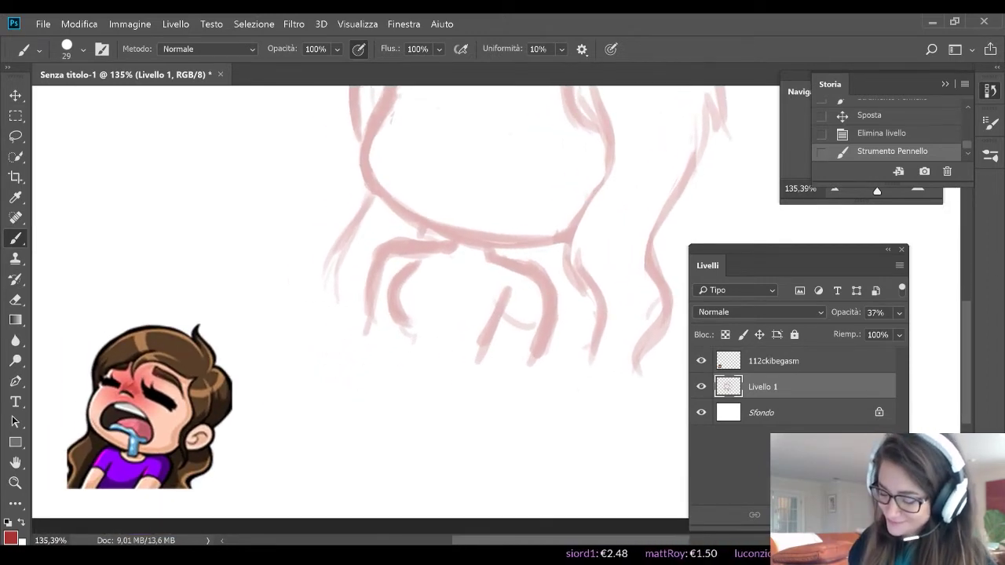
{"action": "left_click_drag", "start_coordinate": [542, 312], "coordinate": [532, 351]}
{"action": "key", "text": "ctrl+shift+alt+n"}
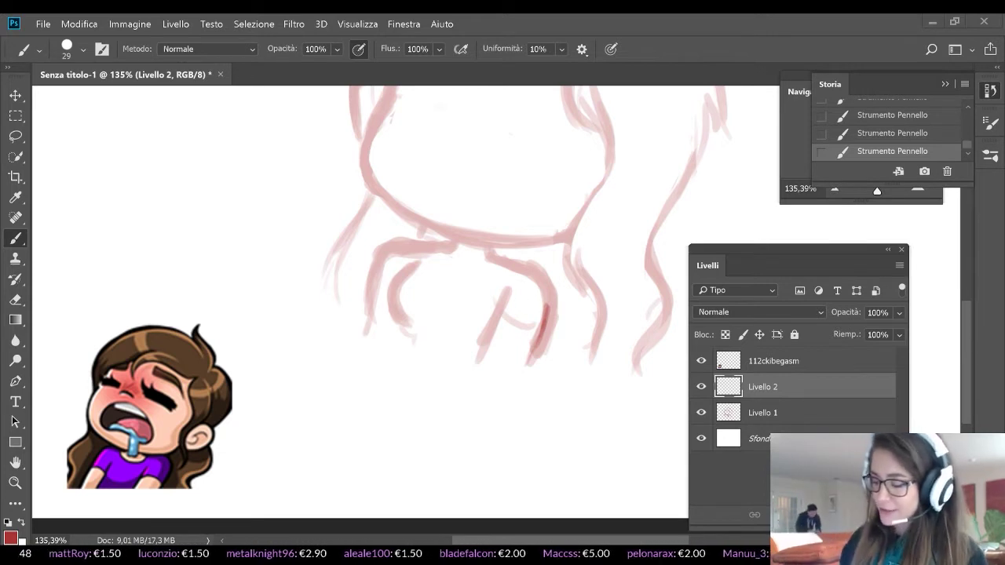
{"action": "mouse_move", "coordinate": [542, 316]}
{"action": "left_mouse_down"}
{"action": "mouse_move", "coordinate": [516, 364]}
{"action": "mouse_move", "coordinate": [544, 313]}
{"action": "left_mouse_up"}
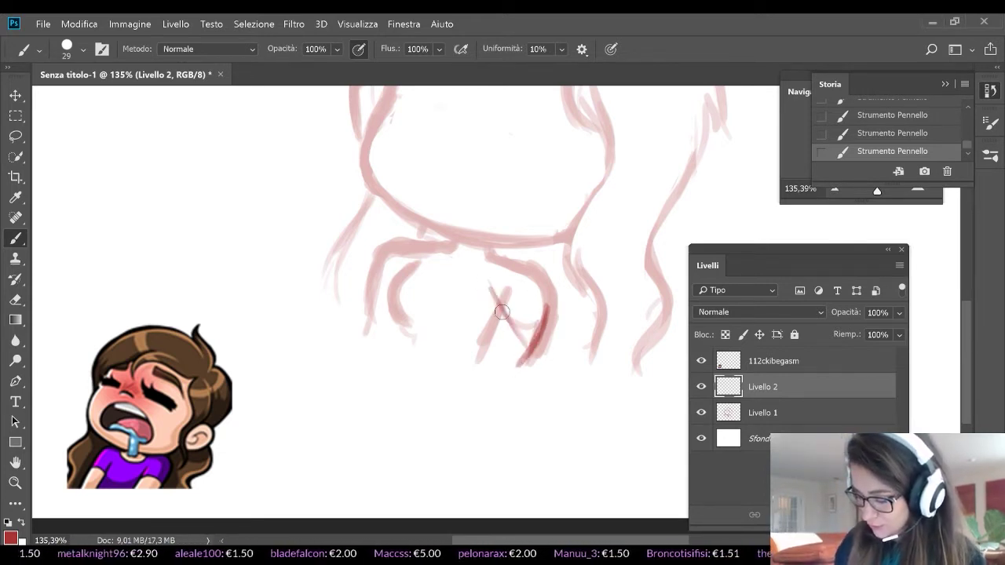
{"action": "mouse_move", "coordinate": [410, 255]}
{"action": "left_mouse_down"}
{"action": "mouse_move", "coordinate": [443, 248]}
{"action": "mouse_move", "coordinate": [497, 265]}
{"action": "left_mouse_up"}
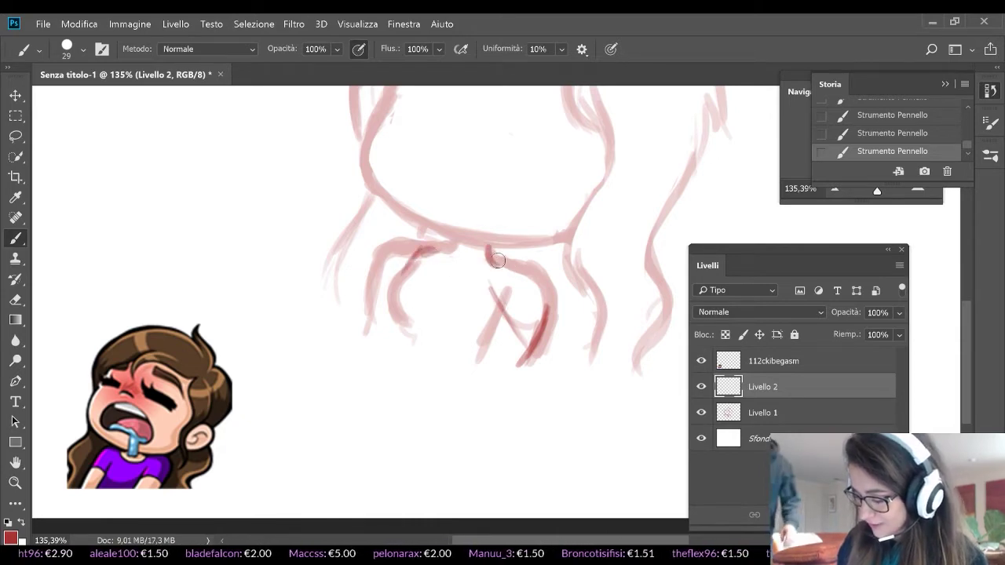
{"action": "left_click_drag", "start_coordinate": [821, 391], "coordinate": [895, 515]}
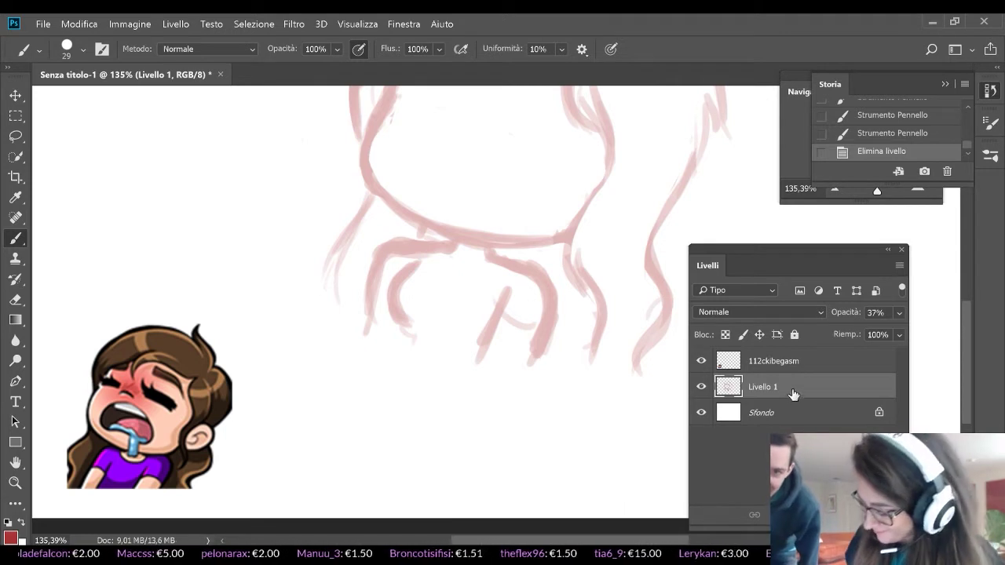
Erase the old outer shoulder and arm lines under the chin on Livello 1, and redraw the right arm line closer to the torso
{"action": "mouse_move", "coordinate": [400, 263]}
{"action": "left_mouse_down"}
{"action": "mouse_move", "coordinate": [451, 243]}
{"action": "mouse_move", "coordinate": [514, 254]}
{"action": "mouse_move", "coordinate": [526, 349]}
{"action": "left_mouse_up"}
{"action": "key", "text": "e"}
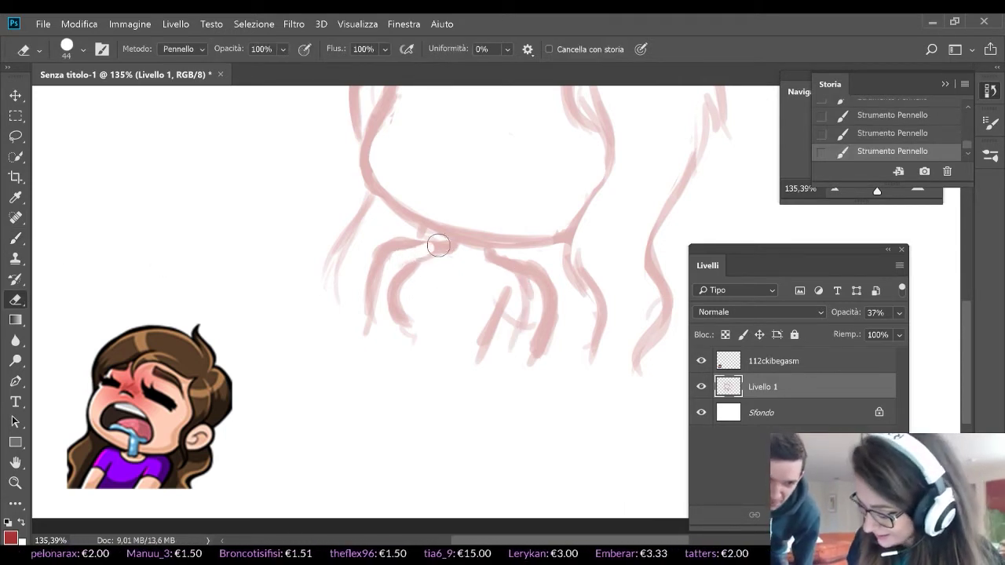
{"action": "mouse_move", "coordinate": [439, 245]}
{"action": "left_mouse_down"}
{"action": "mouse_move", "coordinate": [410, 244]}
{"action": "mouse_move", "coordinate": [358, 305]}
{"action": "mouse_move", "coordinate": [379, 353]}
{"action": "left_mouse_up"}
{"action": "mouse_move", "coordinate": [503, 286]}
{"action": "left_mouse_down"}
{"action": "mouse_move", "coordinate": [527, 303]}
{"action": "mouse_move", "coordinate": [504, 320]}
{"action": "left_mouse_up"}
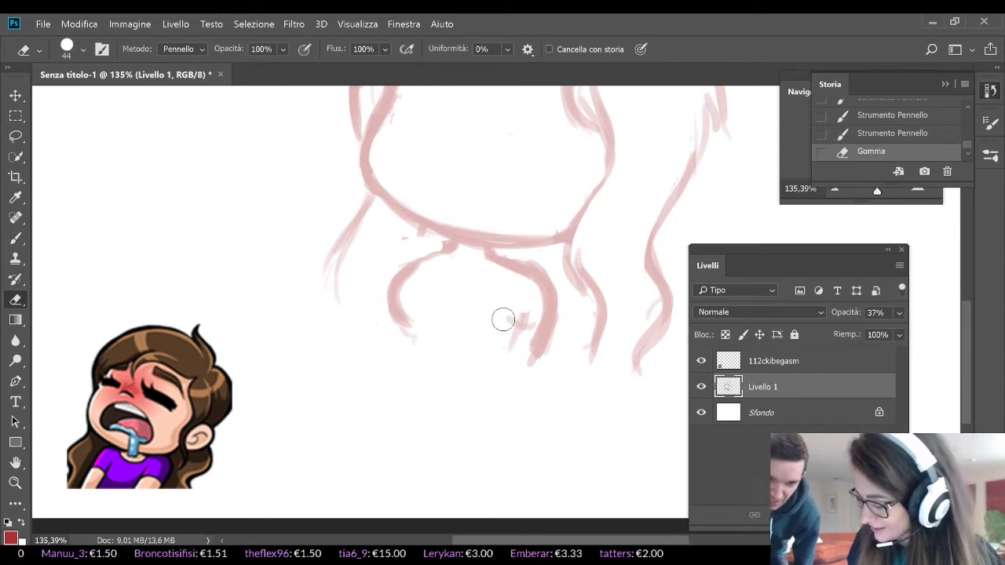
{"action": "left_click_drag", "start_coordinate": [537, 264], "coordinate": [550, 357]}
{"action": "key", "text": "b"}
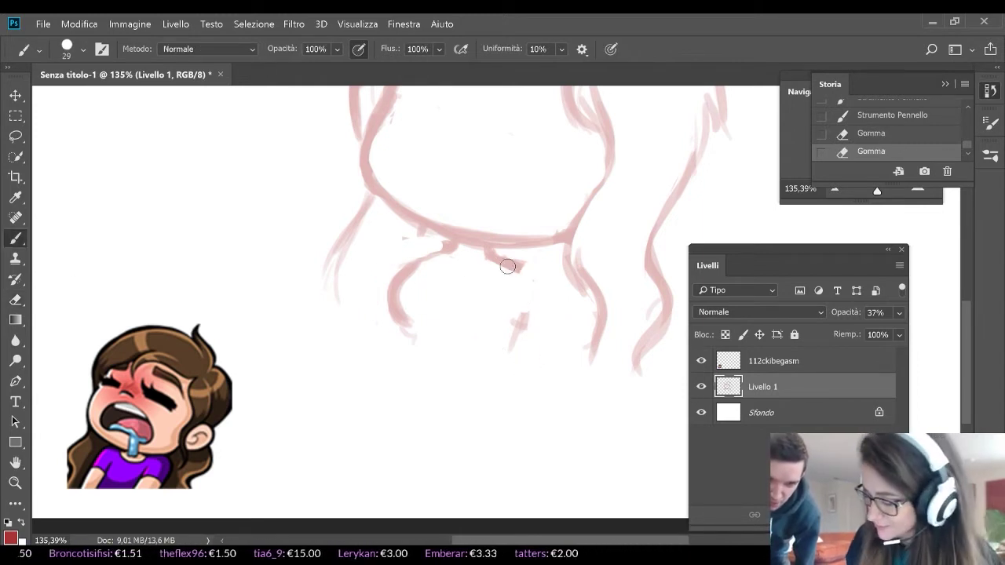
{"action": "mouse_move", "coordinate": [507, 267]}
{"action": "left_mouse_down"}
{"action": "mouse_move", "coordinate": [537, 289]}
{"action": "mouse_move", "coordinate": [530, 285]}
{"action": "mouse_move", "coordinate": [536, 315]}
{"action": "mouse_move", "coordinate": [512, 367]}
{"action": "left_mouse_up"}
Sketch a slanted blindfold-like band across the eyes with Brush strokes, darkening its lower edge from cheek to cheek
{"action": "scroll", "coordinate": [512, 367], "scroll_direction": "up", "scroll_amount": 5}
{"action": "scroll", "coordinate": [512, 367], "scroll_direction": "right", "scroll_amount": 4}
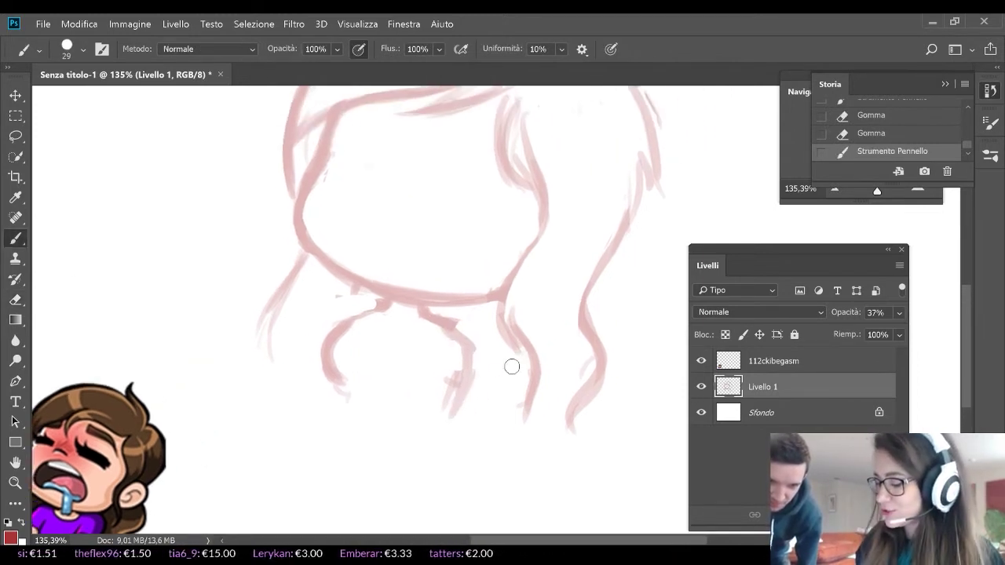
{"action": "mouse_move", "coordinate": [272, 249]}
{"action": "left_mouse_down"}
{"action": "mouse_move", "coordinate": [379, 260]}
{"action": "mouse_move", "coordinate": [444, 296]}
{"action": "left_mouse_up"}
{"action": "left_click_drag", "start_coordinate": [295, 255], "coordinate": [477, 312]}
{"action": "left_click_drag", "start_coordinate": [273, 202], "coordinate": [413, 230]}
{"action": "mouse_move", "coordinate": [313, 190]}
{"action": "left_mouse_down"}
{"action": "mouse_move", "coordinate": [292, 195]}
{"action": "mouse_move", "coordinate": [437, 209]}
{"action": "left_mouse_up"}
{"action": "mouse_move", "coordinate": [367, 191]}
{"action": "left_mouse_down"}
{"action": "mouse_move", "coordinate": [432, 208]}
{"action": "mouse_move", "coordinate": [312, 189]}
{"action": "left_mouse_up"}
{"action": "mouse_move", "coordinate": [259, 245]}
{"action": "left_mouse_down"}
{"action": "mouse_move", "coordinate": [273, 187]}
{"action": "mouse_move", "coordinate": [285, 208]}
{"action": "mouse_move", "coordinate": [380, 244]}
{"action": "mouse_move", "coordinate": [461, 258]}
{"action": "mouse_move", "coordinate": [477, 292]}
{"action": "left_mouse_up"}
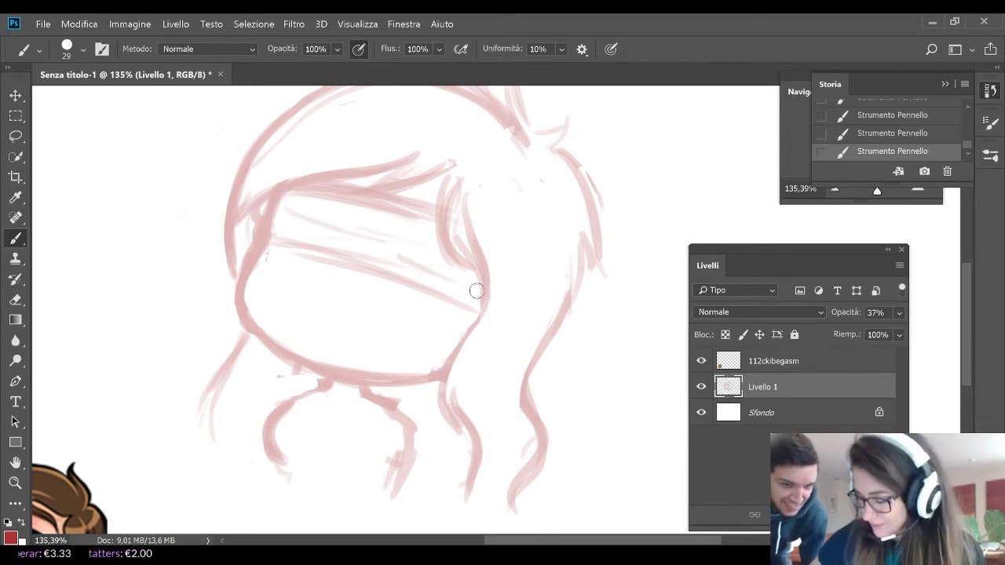
{"action": "left_click_drag", "start_coordinate": [268, 239], "coordinate": [489, 298]}
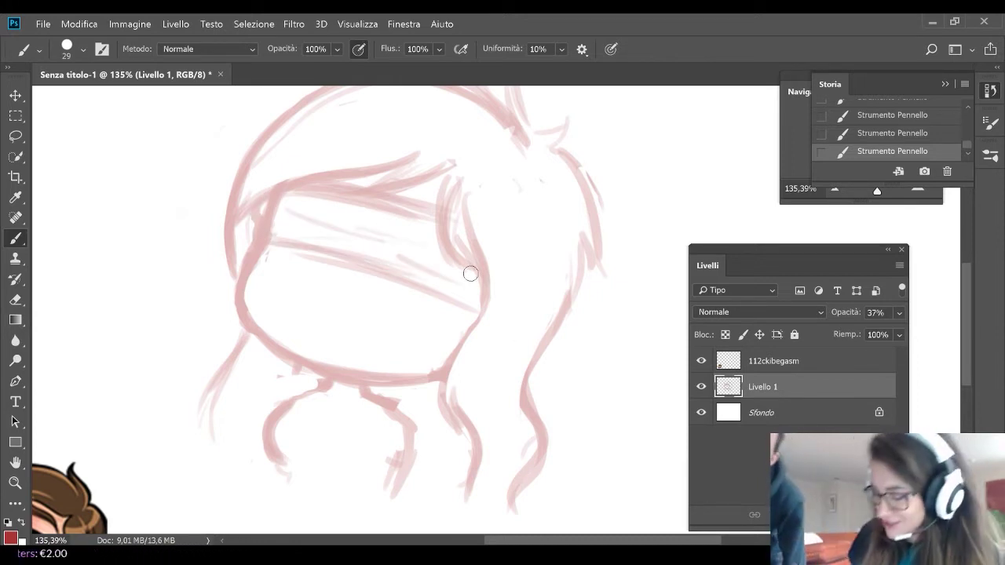
{"action": "mouse_move", "coordinate": [292, 251]}
{"action": "left_mouse_down"}
{"action": "mouse_move", "coordinate": [297, 272]}
{"action": "mouse_move", "coordinate": [318, 256]}
{"action": "mouse_move", "coordinate": [422, 279]}
{"action": "left_mouse_up"}
{"action": "left_click_drag", "start_coordinate": [357, 266], "coordinate": [468, 302]}
Erase the left cheek contour and stray marks beside the jaw, and redraw the cheek and jaw curve with the Brush
{"action": "left_click_drag", "start_coordinate": [236, 317], "coordinate": [235, 280]}
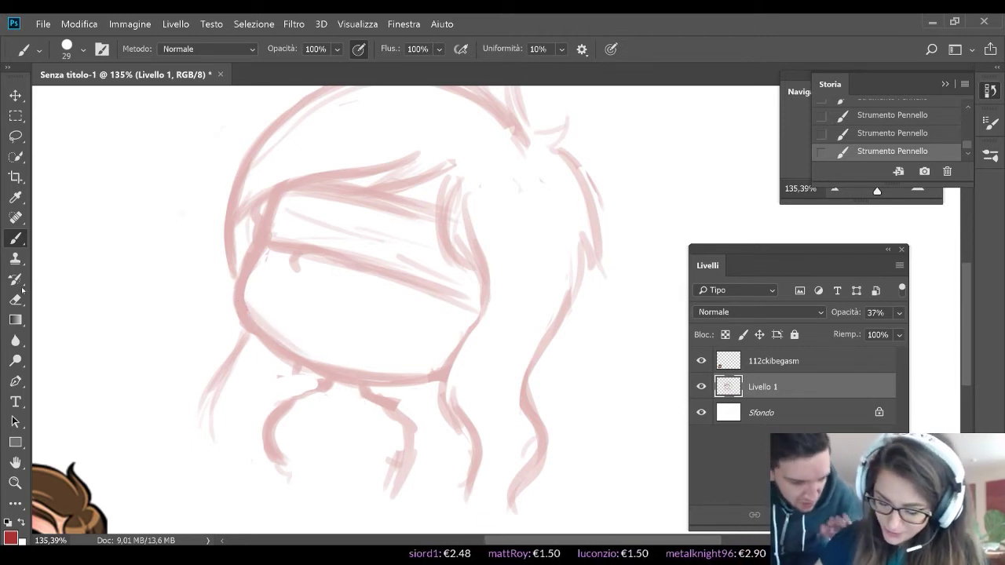
{"action": "left_click", "coordinate": [23, 299]}
{"action": "mouse_move", "coordinate": [224, 280]}
{"action": "left_mouse_down"}
{"action": "mouse_move", "coordinate": [252, 334]}
{"action": "mouse_move", "coordinate": [275, 350]}
{"action": "left_mouse_up"}
{"action": "left_click_drag", "start_coordinate": [278, 355], "coordinate": [287, 363]}
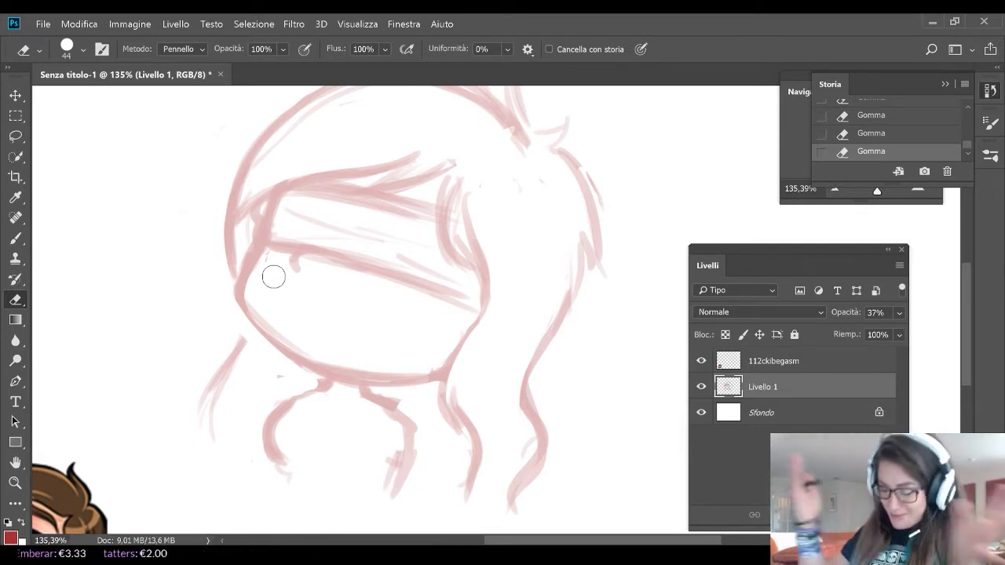
{"action": "left_click_drag", "start_coordinate": [250, 259], "coordinate": [242, 308]}
{"action": "key", "text": "b"}
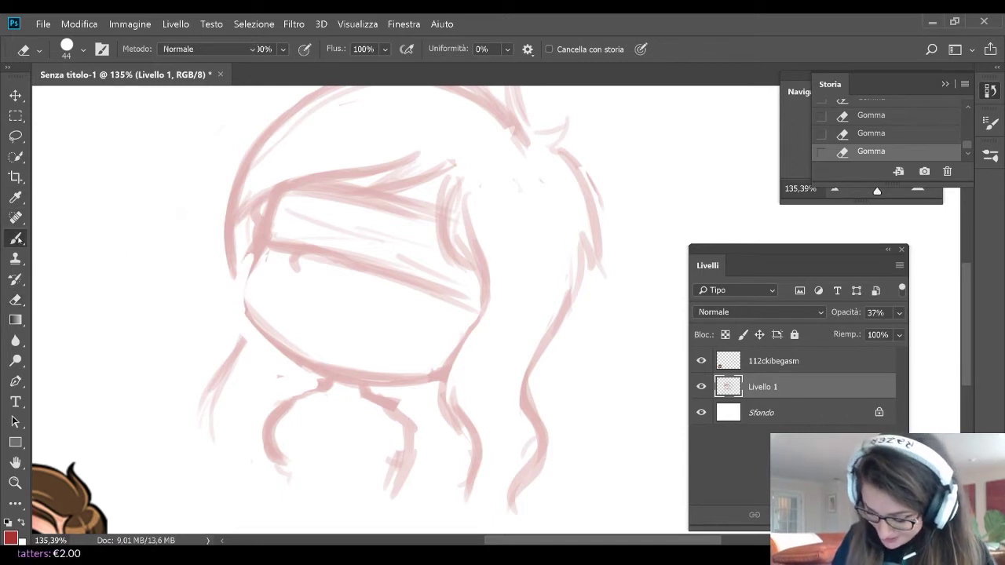
{"action": "left_click_drag", "start_coordinate": [249, 260], "coordinate": [235, 310]}
{"action": "mouse_move", "coordinate": [250, 267]}
{"action": "left_mouse_down"}
{"action": "mouse_move", "coordinate": [252, 317]}
{"action": "mouse_move", "coordinate": [241, 292]}
{"action": "mouse_move", "coordinate": [323, 366]}
{"action": "left_mouse_up"}
{"action": "mouse_move", "coordinate": [270, 321]}
{"action": "left_mouse_down"}
{"action": "mouse_move", "coordinate": [359, 369]}
{"action": "mouse_move", "coordinate": [417, 377]}
{"action": "left_mouse_up"}
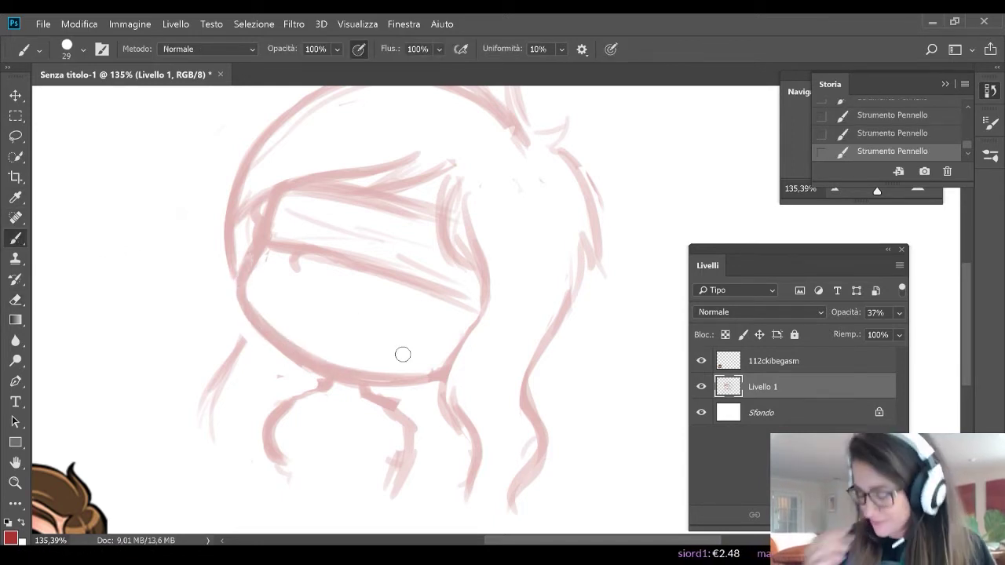
Thin the inner side of the jawline with the Eraser and repaint it as a smoother curve down to the chin
{"action": "key", "text": "e"}
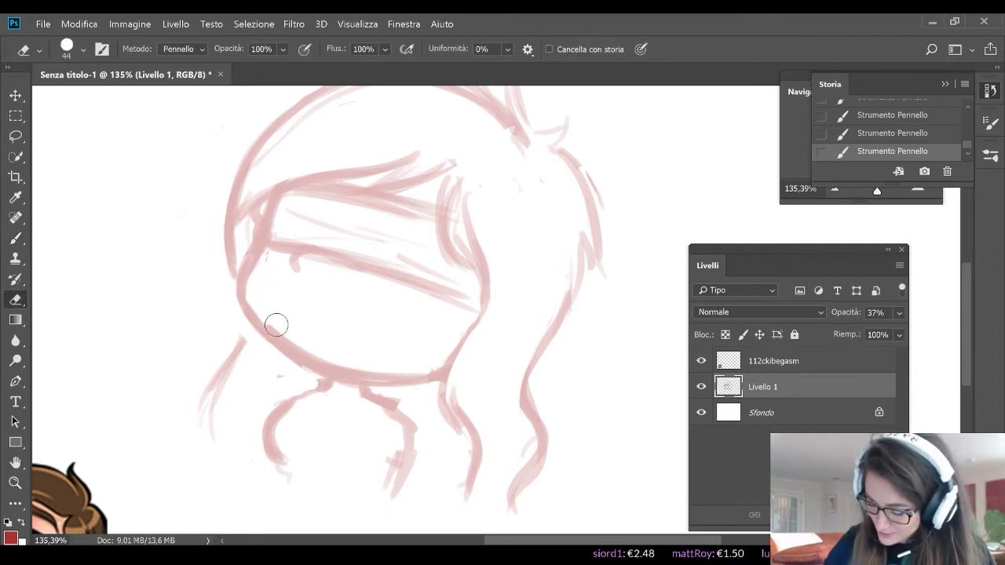
{"action": "mouse_move", "coordinate": [276, 325]}
{"action": "left_mouse_down"}
{"action": "mouse_move", "coordinate": [357, 359]}
{"action": "mouse_move", "coordinate": [252, 293]}
{"action": "mouse_move", "coordinate": [310, 349]}
{"action": "mouse_move", "coordinate": [376, 360]}
{"action": "left_mouse_up"}
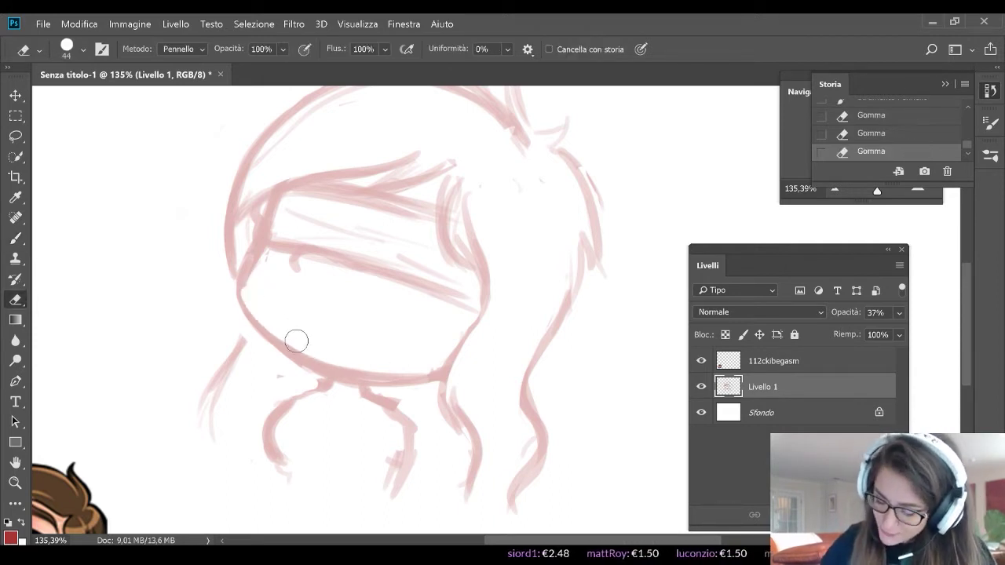
{"action": "key", "text": "b"}
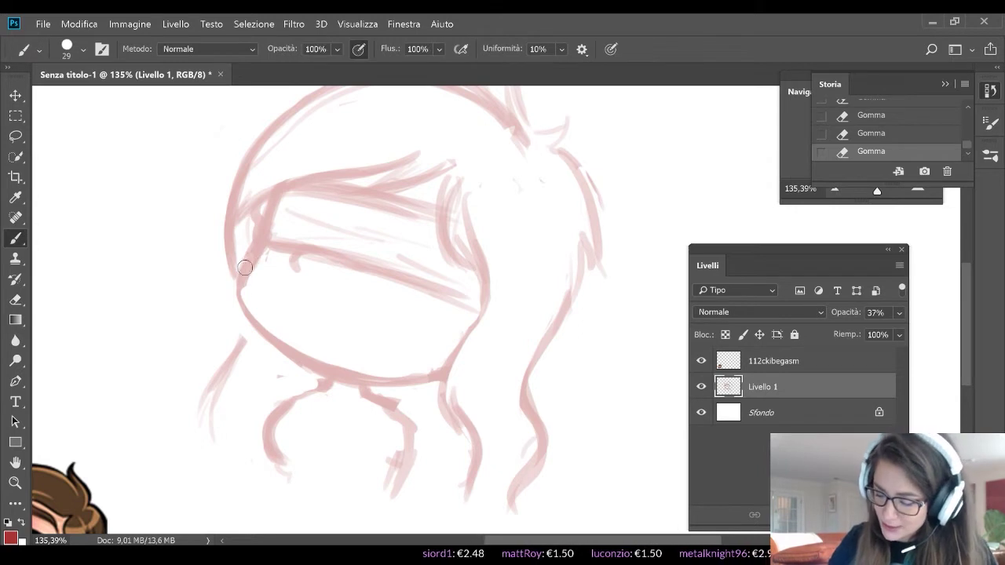
{"action": "mouse_move", "coordinate": [245, 265]}
{"action": "left_mouse_down"}
{"action": "mouse_move", "coordinate": [296, 355]}
{"action": "mouse_move", "coordinate": [367, 379]}
{"action": "left_mouse_up"}
{"action": "left_click_drag", "start_coordinate": [307, 349], "coordinate": [431, 375]}
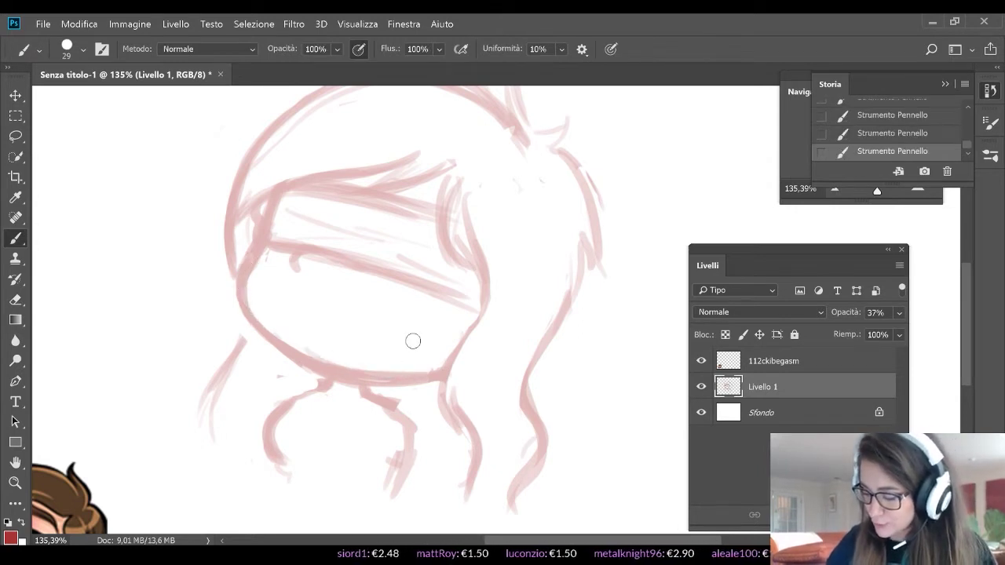
Reinforce both shoulder lines below the chin and add a light curved inner line for the right arm
{"action": "left_click_drag", "start_coordinate": [330, 383], "coordinate": [275, 411]}
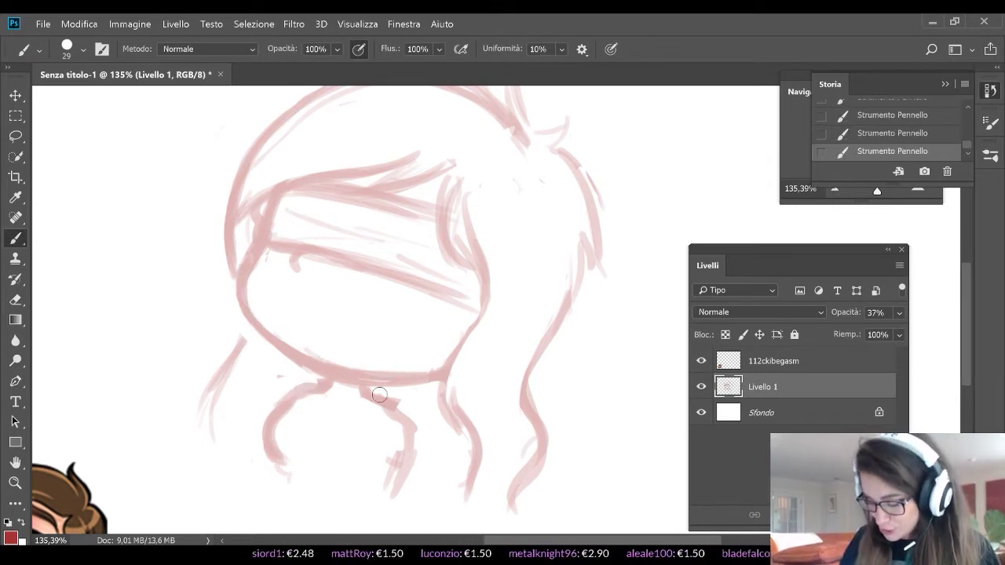
{"action": "mouse_move", "coordinate": [380, 395]}
{"action": "left_mouse_down"}
{"action": "mouse_move", "coordinate": [402, 436]}
{"action": "mouse_move", "coordinate": [405, 479]}
{"action": "left_mouse_up"}
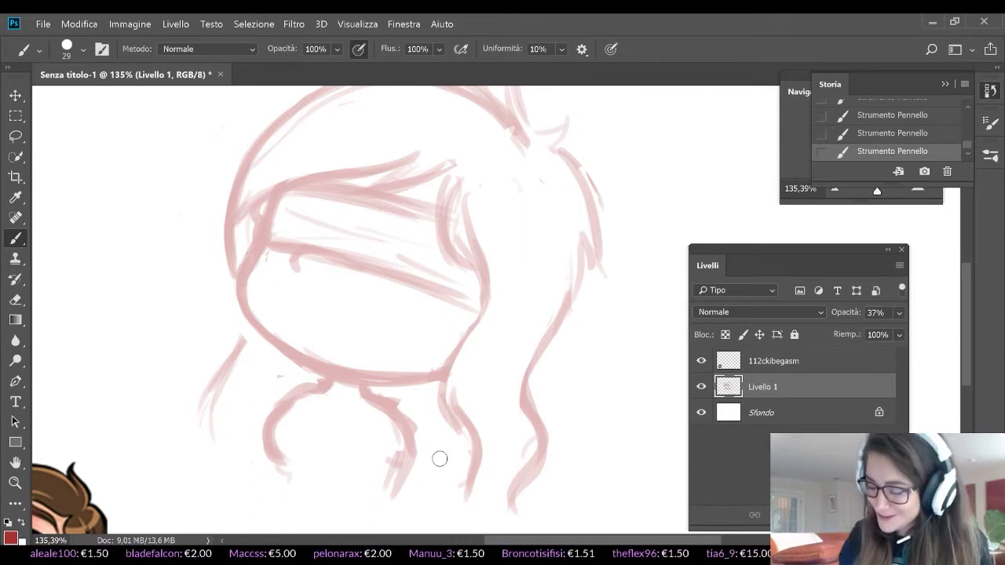
{"action": "scroll", "coordinate": [439, 458], "scroll_direction": "down", "scroll_amount": 5}
{"action": "scroll", "coordinate": [439, 458], "scroll_direction": "left", "scroll_amount": 3}
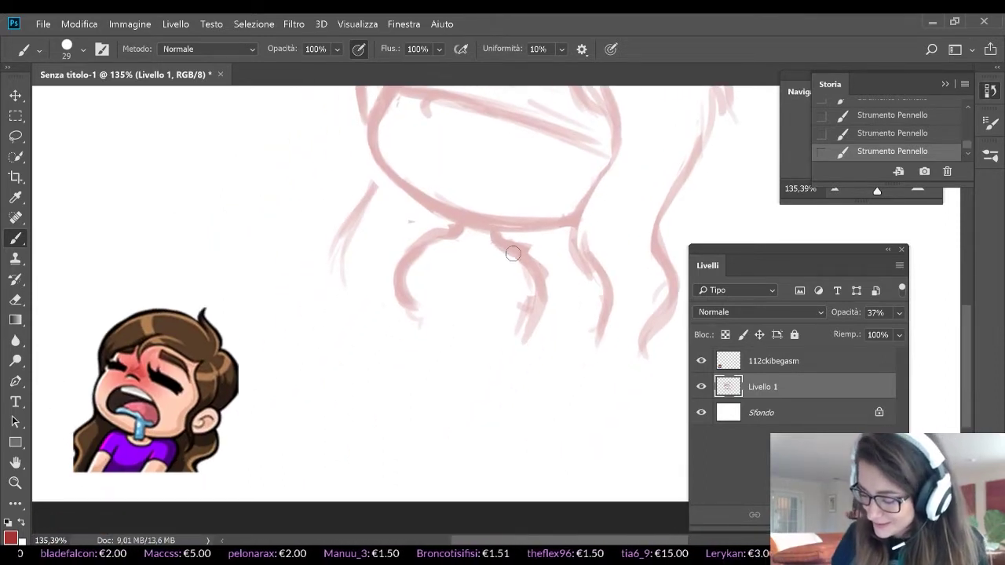
{"action": "left_click_drag", "start_coordinate": [511, 254], "coordinate": [484, 322]}
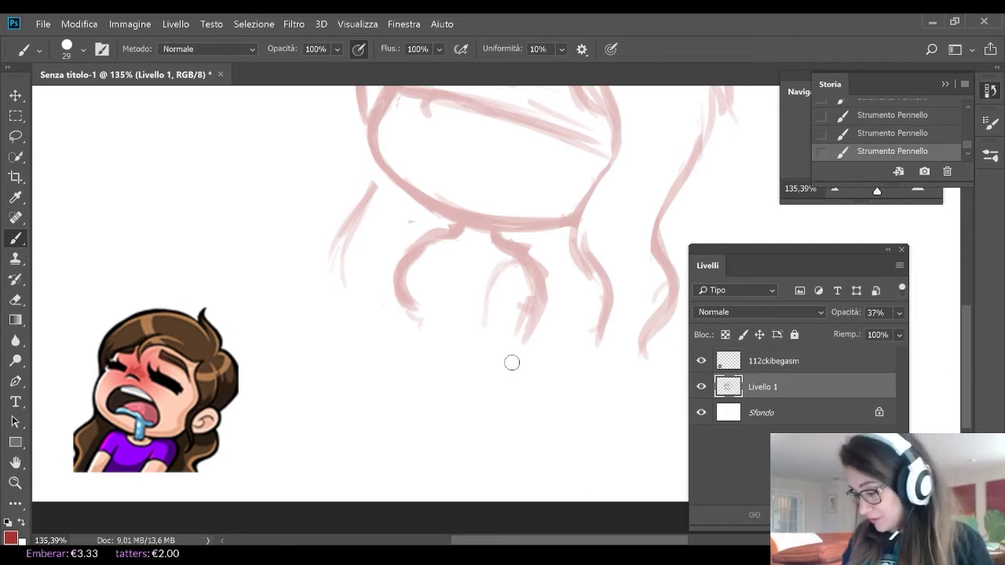
Extend the band's upper edge past the face, erase the hair strands overlapping its right end, and redraw the face side and fringe tips
{"action": "scroll", "coordinate": [512, 363], "scroll_direction": "up", "scroll_amount": 5}
{"action": "scroll", "coordinate": [512, 363], "scroll_direction": "right", "scroll_amount": 3}
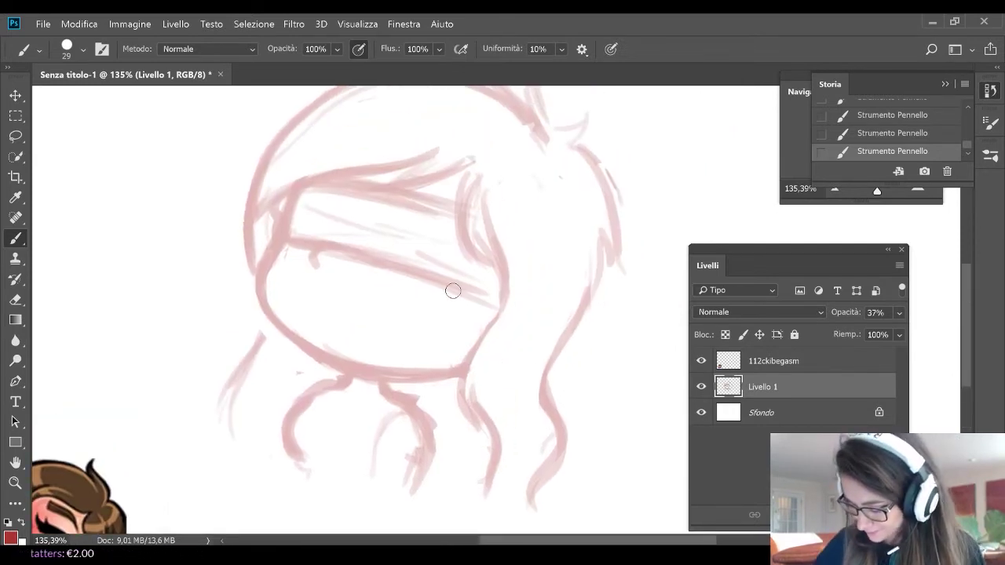
{"action": "left_click_drag", "start_coordinate": [405, 188], "coordinate": [503, 221]}
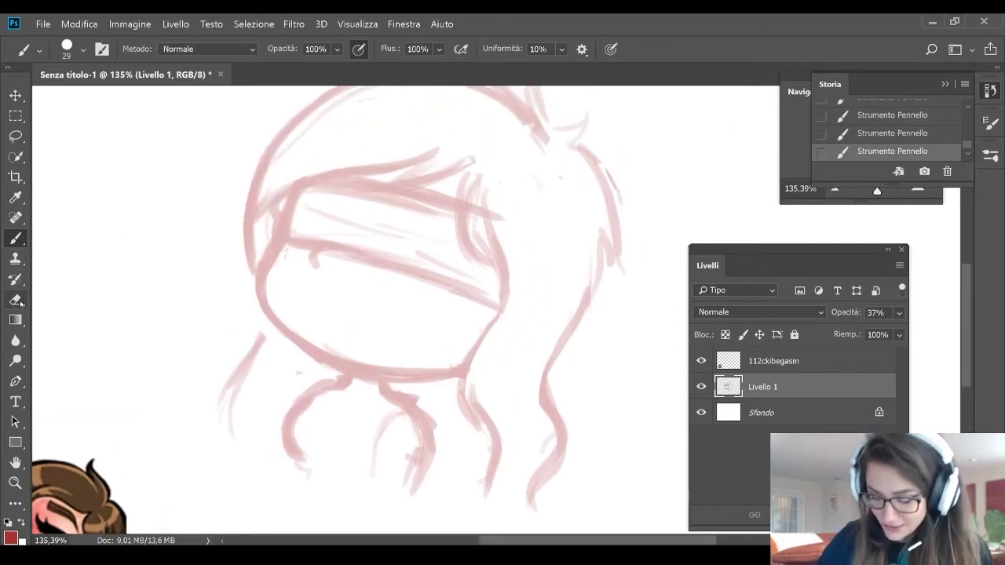
{"action": "left_click", "coordinate": [16, 299]}
{"action": "mouse_move", "coordinate": [459, 224]}
{"action": "left_mouse_down"}
{"action": "mouse_move", "coordinate": [482, 233]}
{"action": "mouse_move", "coordinate": [473, 260]}
{"action": "mouse_move", "coordinate": [495, 267]}
{"action": "left_mouse_up"}
{"action": "mouse_move", "coordinate": [457, 193]}
{"action": "left_mouse_down"}
{"action": "mouse_move", "coordinate": [479, 180]}
{"action": "mouse_move", "coordinate": [390, 172]}
{"action": "mouse_move", "coordinate": [432, 151]}
{"action": "left_mouse_up"}
{"action": "left_click", "coordinate": [16, 238]}
{"action": "mouse_move", "coordinate": [447, 201]}
{"action": "left_mouse_down"}
{"action": "mouse_move", "coordinate": [487, 186]}
{"action": "mouse_move", "coordinate": [496, 271]}
{"action": "left_mouse_up"}
{"action": "mouse_move", "coordinate": [491, 174]}
{"action": "left_mouse_down"}
{"action": "mouse_move", "coordinate": [429, 200]}
{"action": "mouse_move", "coordinate": [476, 159]}
{"action": "mouse_move", "coordinate": [409, 186]}
{"action": "left_mouse_up"}
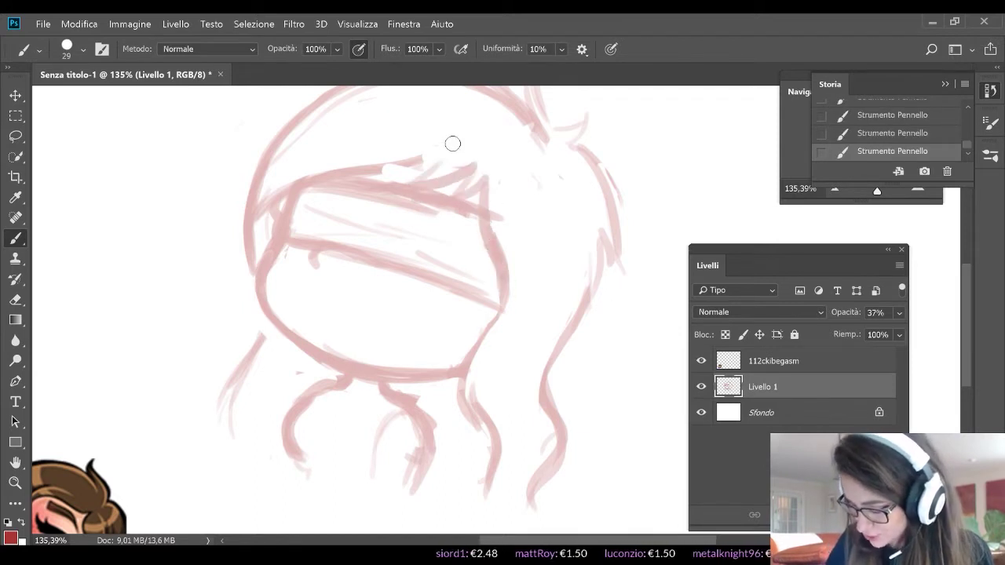
Redraw the fringe's upper edge and shade the fringe and left side lock with hatched Brush strokes
{"action": "left_click_drag", "start_coordinate": [448, 154], "coordinate": [350, 180]}
{"action": "mouse_move", "coordinate": [281, 189]}
{"action": "left_mouse_down"}
{"action": "mouse_move", "coordinate": [259, 212]}
{"action": "mouse_move", "coordinate": [243, 258]}
{"action": "left_mouse_up"}
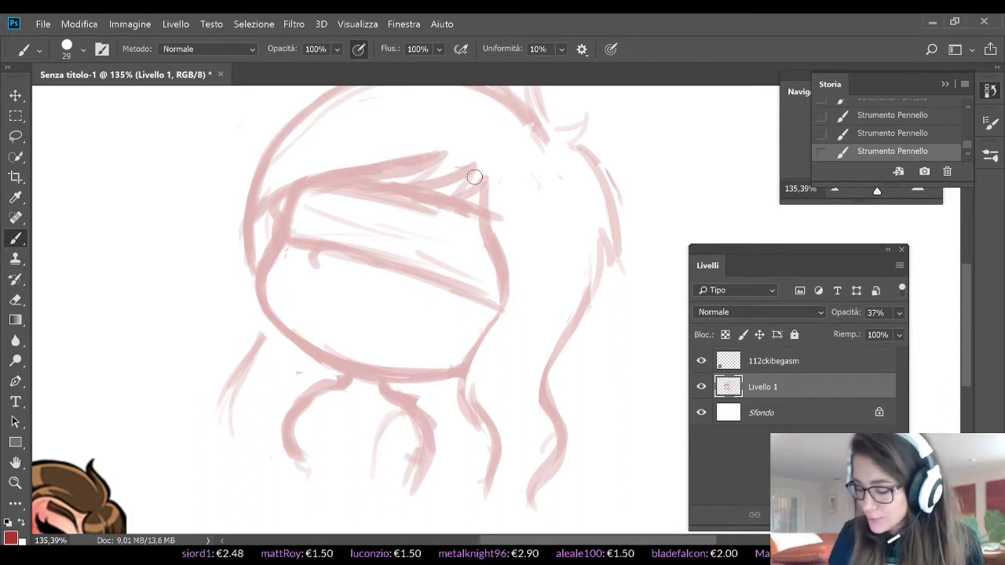
{"action": "mouse_move", "coordinate": [471, 168]}
{"action": "left_mouse_down"}
{"action": "mouse_move", "coordinate": [422, 186]}
{"action": "mouse_move", "coordinate": [400, 178]}
{"action": "mouse_move", "coordinate": [473, 138]}
{"action": "left_mouse_up"}
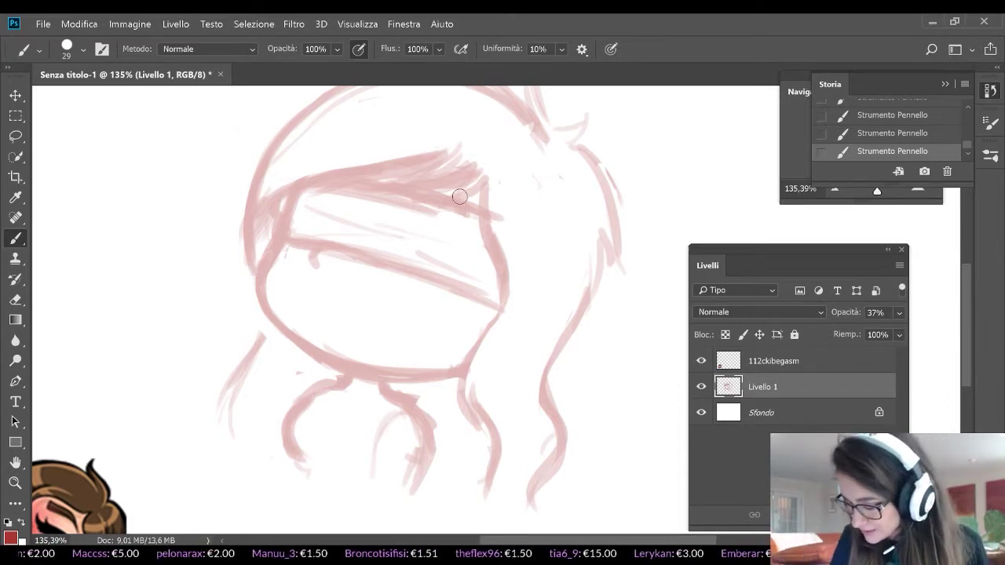
{"action": "left_click", "coordinate": [15, 136]}
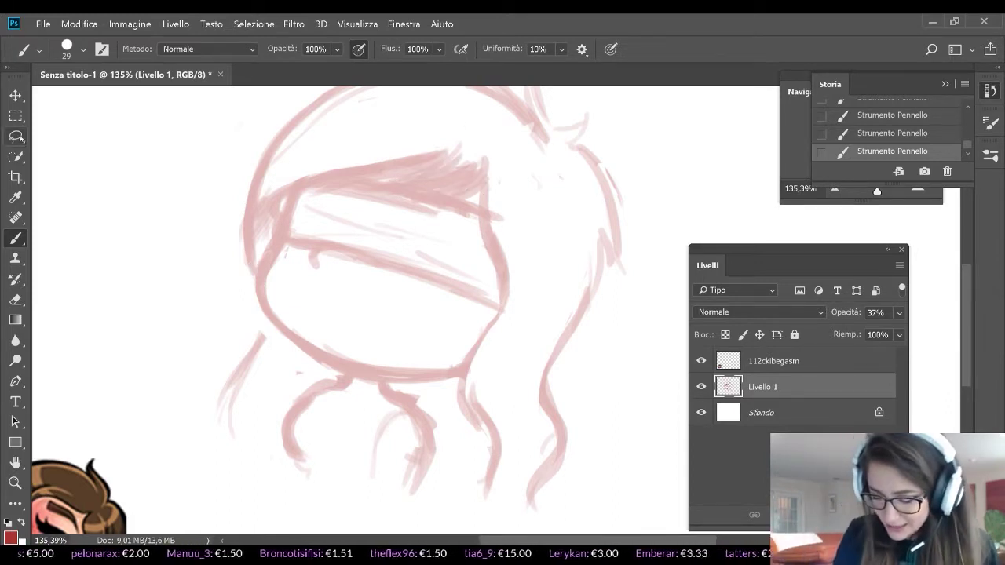
{"action": "mouse_move", "coordinate": [477, 151]}
{"action": "left_mouse_down"}
{"action": "mouse_move", "coordinate": [466, 171]}
{"action": "mouse_move", "coordinate": [495, 152]}
{"action": "mouse_move", "coordinate": [476, 131]}
{"action": "left_mouse_up"}
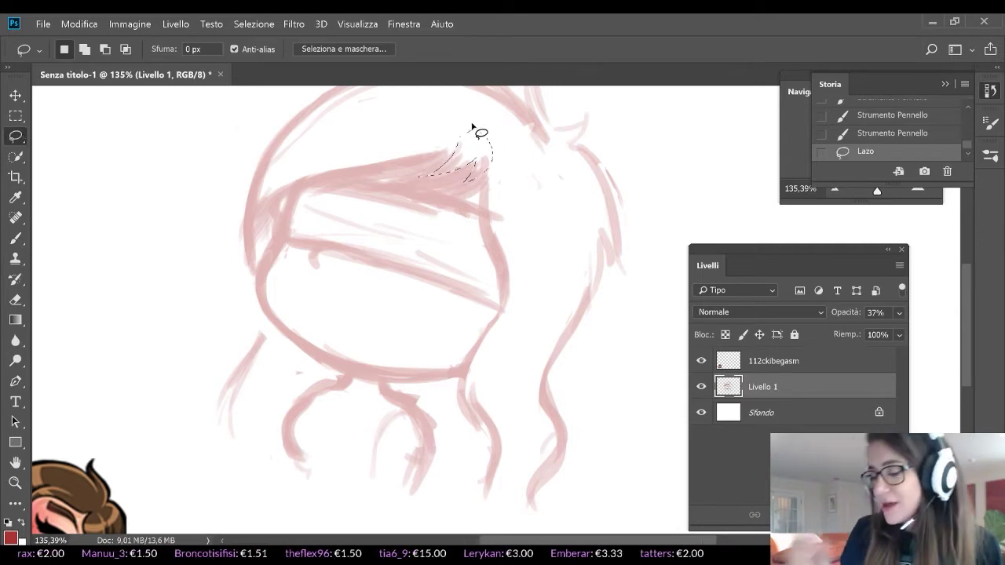
{"action": "left_click", "coordinate": [43, 24]}
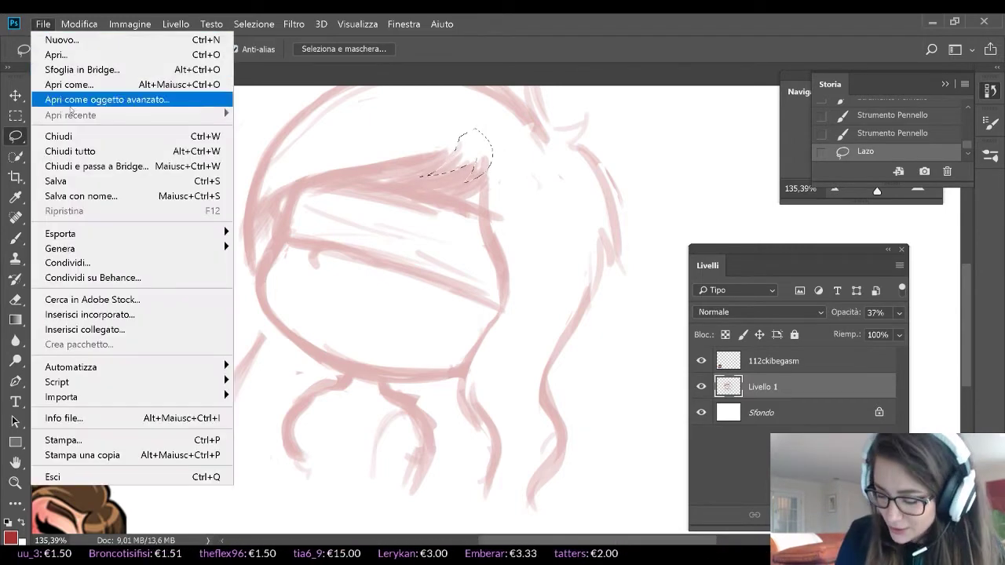
{"action": "mouse_move", "coordinate": [78, 23]}
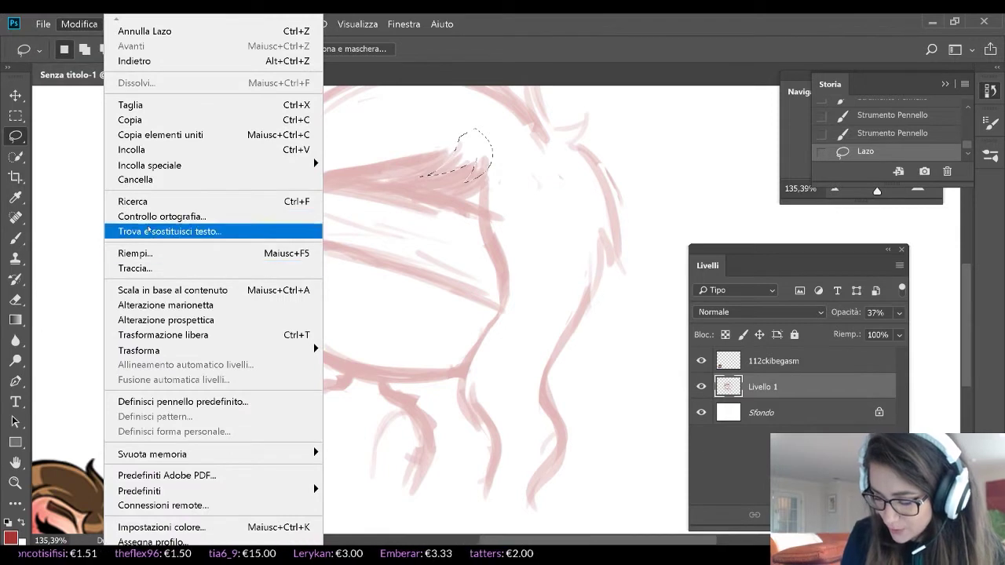
{"action": "key", "text": "Escape"}
{"action": "left_click", "coordinate": [622, 197]}
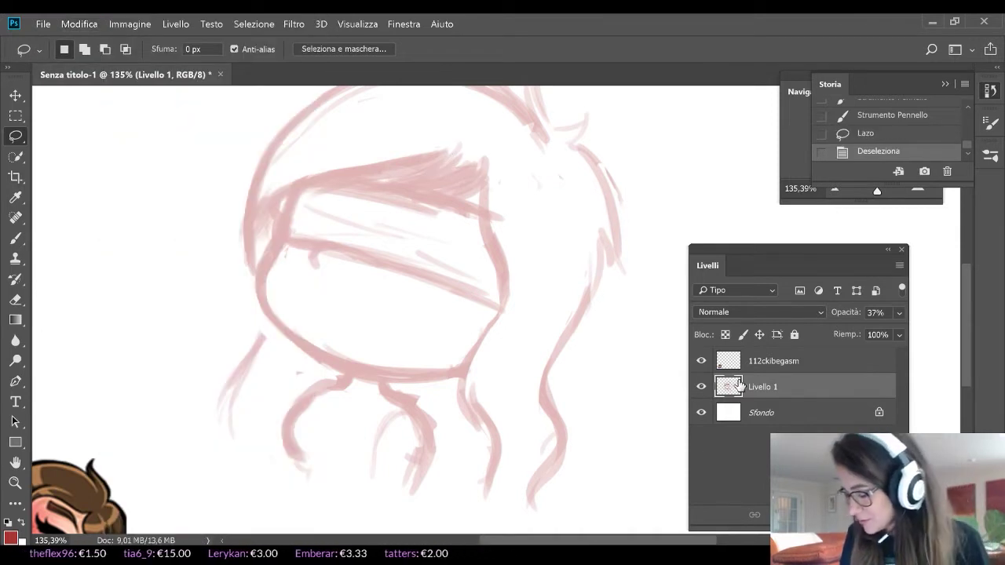
{"action": "left_click", "coordinate": [707, 385]}
{"action": "left_click", "coordinate": [707, 385]}
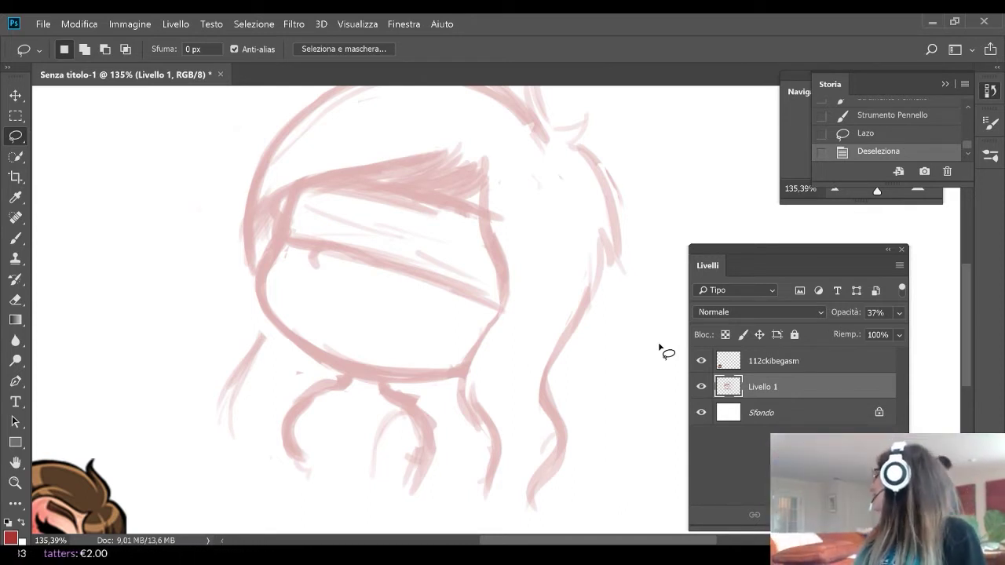
{"action": "mouse_move", "coordinate": [494, 168]}
{"action": "left_mouse_down"}
{"action": "mouse_move", "coordinate": [426, 185]}
{"action": "mouse_move", "coordinate": [488, 152]}
{"action": "mouse_move", "coordinate": [409, 176]}
{"action": "mouse_move", "coordinate": [452, 181]}
{"action": "mouse_move", "coordinate": [415, 186]}
{"action": "mouse_move", "coordinate": [458, 146]}
{"action": "mouse_move", "coordinate": [483, 160]}
{"action": "left_mouse_up"}
{"action": "left_click", "coordinate": [483, 159]}
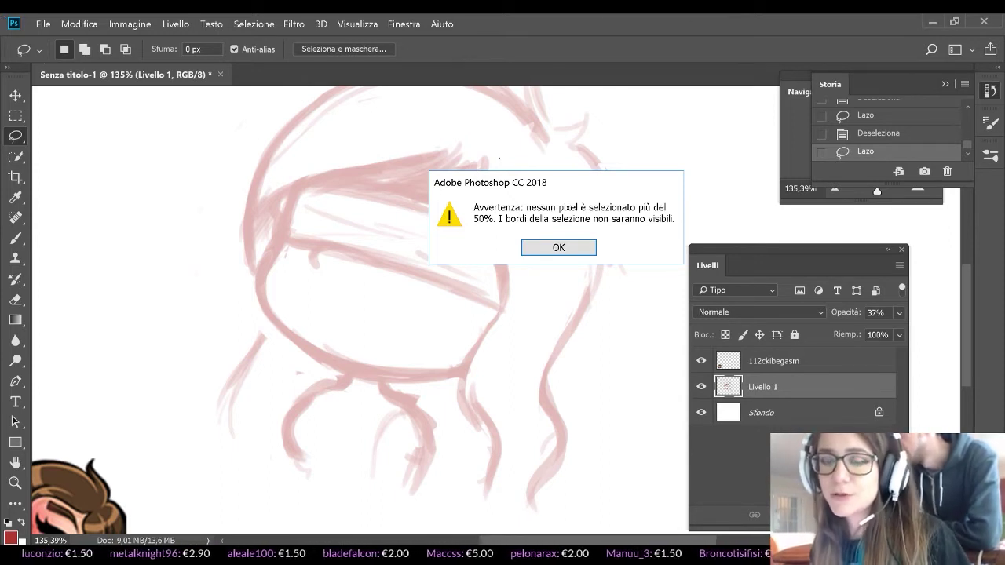
{"action": "left_click", "coordinate": [583, 246]}
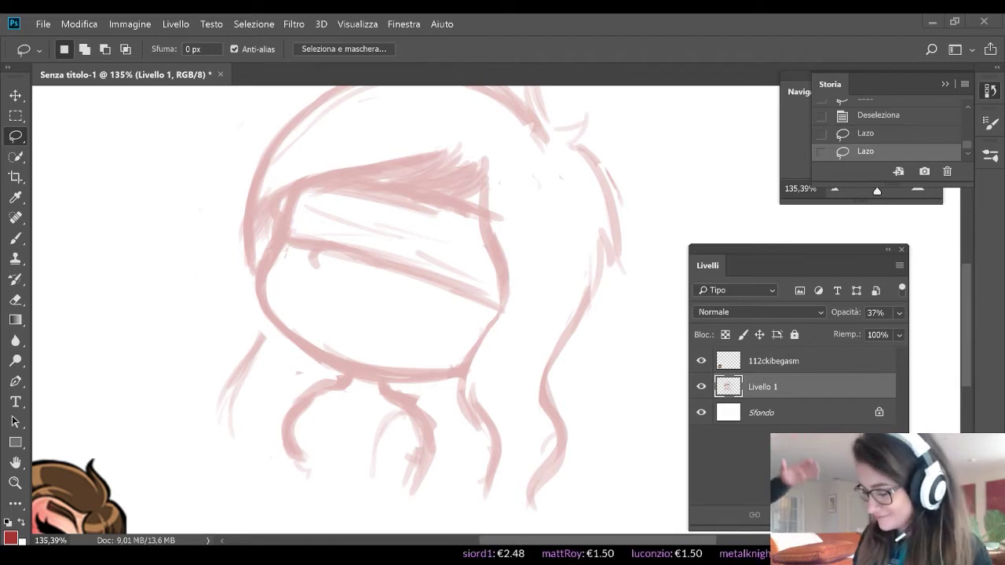
{"action": "left_click", "coordinate": [491, 311]}
Sketch a curved mouth with an open corner on the lower face, and add short horizontal strokes across the lower torso
{"action": "left_click", "coordinate": [15, 240]}
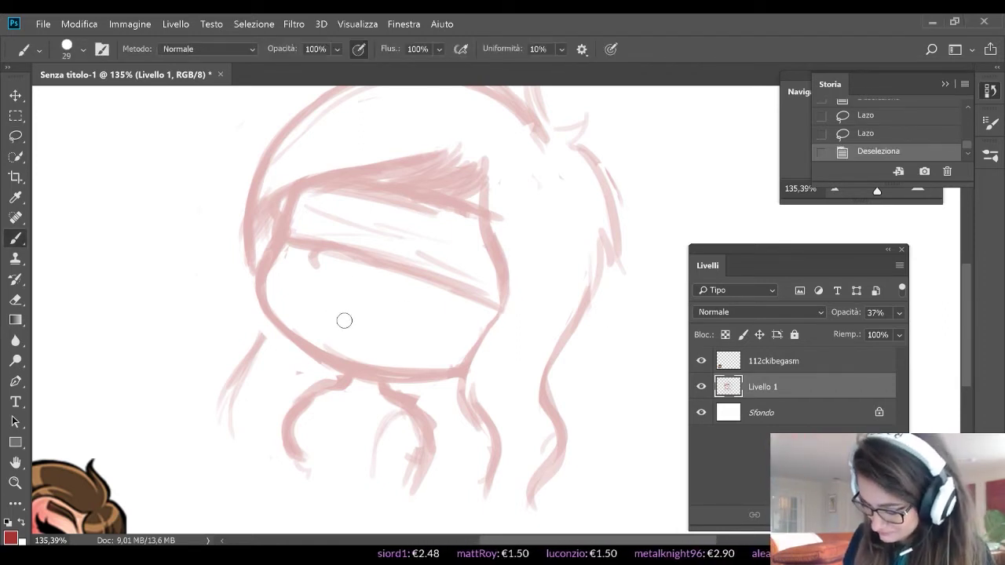
{"action": "left_click_drag", "start_coordinate": [332, 320], "coordinate": [395, 348]}
{"action": "left_click_drag", "start_coordinate": [359, 337], "coordinate": [394, 351]}
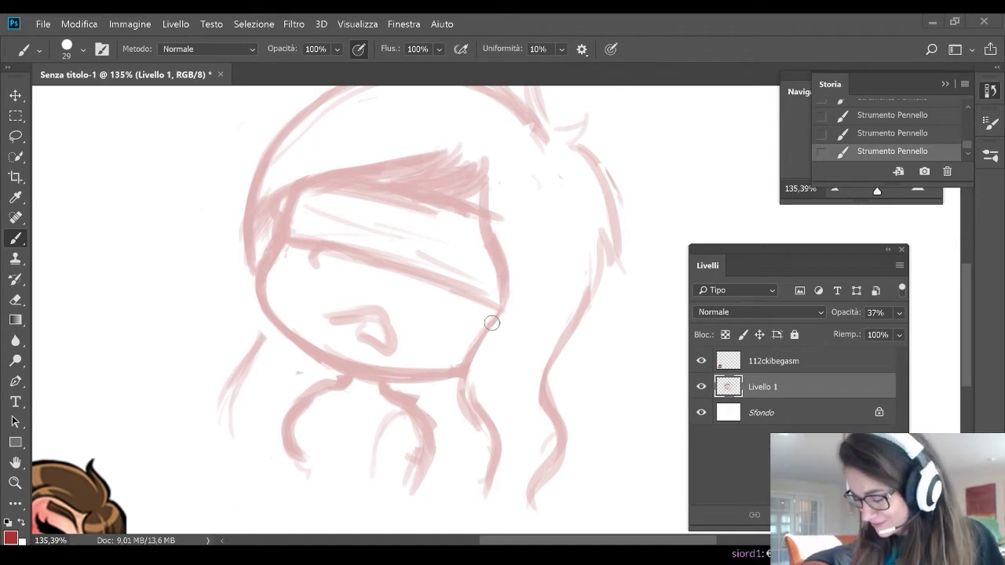
{"action": "left_click_drag", "start_coordinate": [314, 315], "coordinate": [380, 317]}
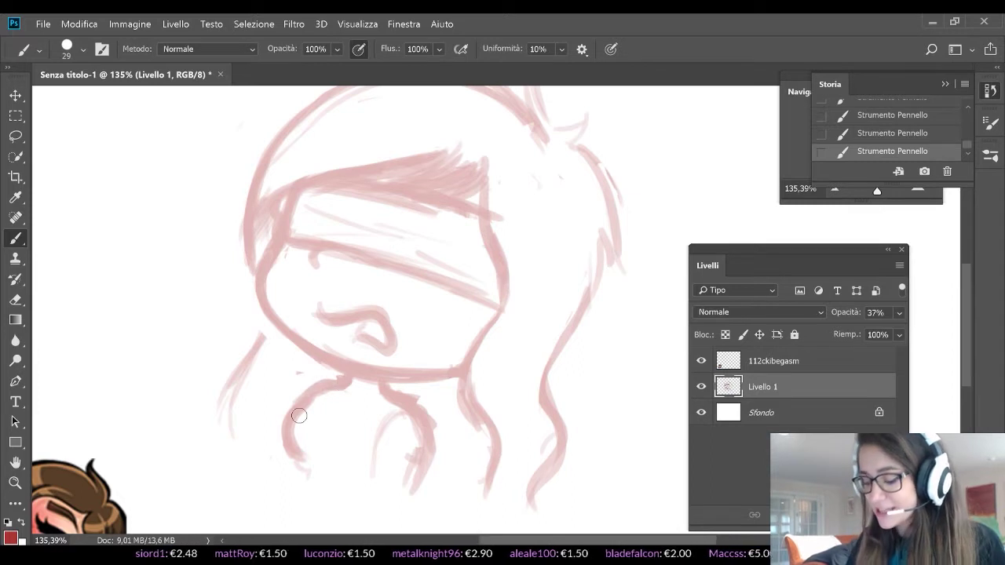
{"action": "left_click_drag", "start_coordinate": [329, 456], "coordinate": [364, 454]}
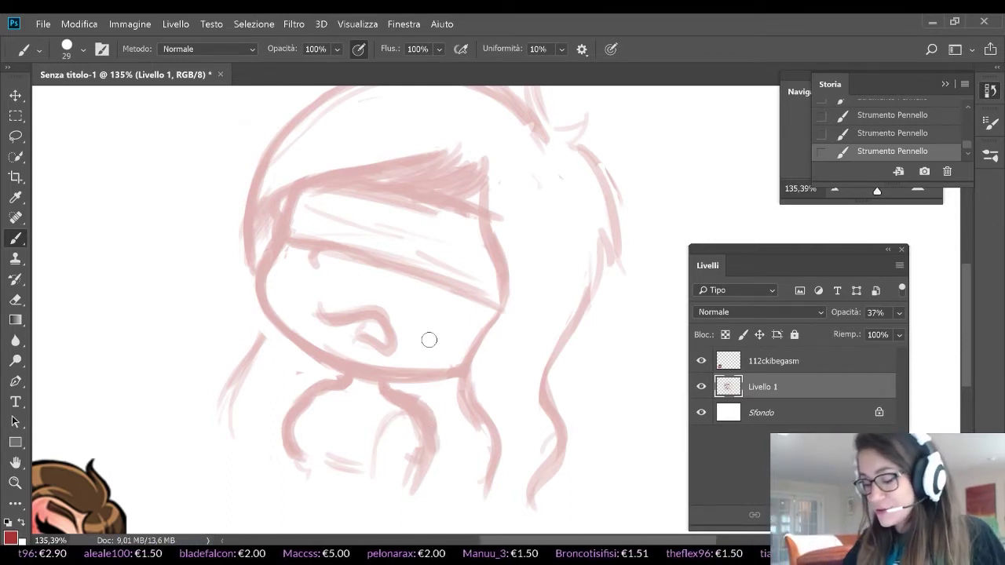
Extend the left hair lock upward with a Brush stroke so that it joins the side of the face
{"action": "key", "text": "ctrl+plus"}
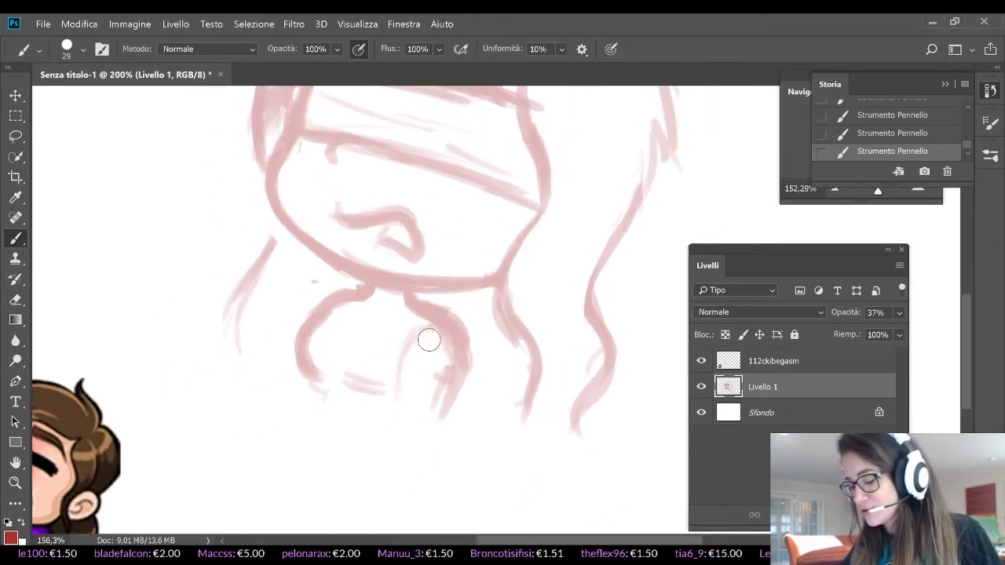
{"action": "left_click_drag", "start_coordinate": [429, 340], "coordinate": [392, 362]}
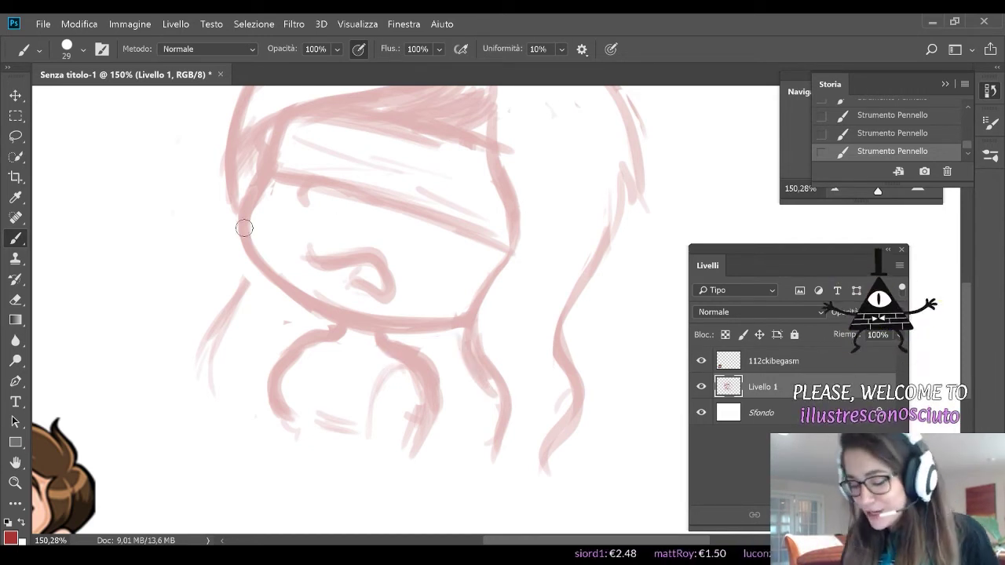
{"action": "left_click_drag", "start_coordinate": [228, 174], "coordinate": [212, 392]}
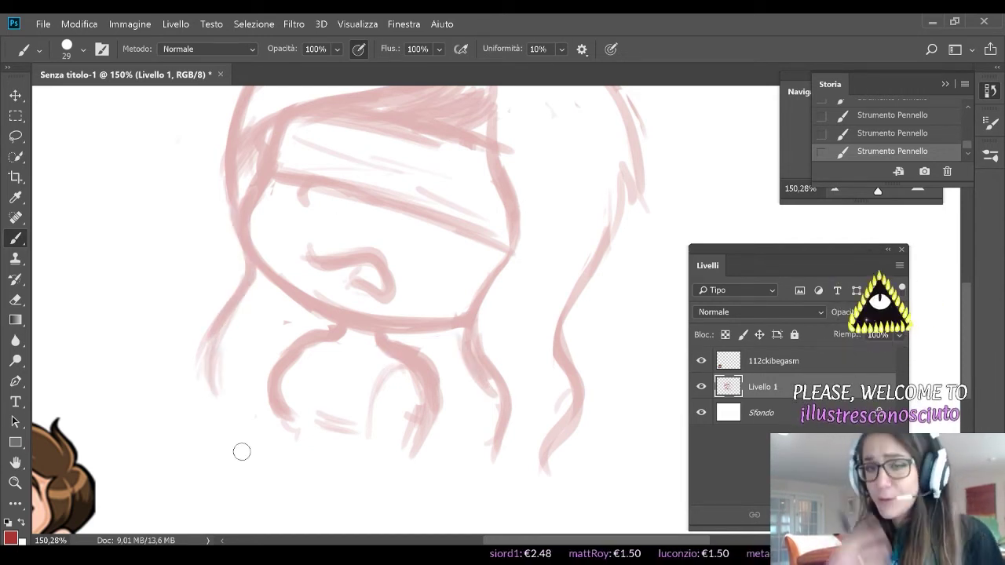
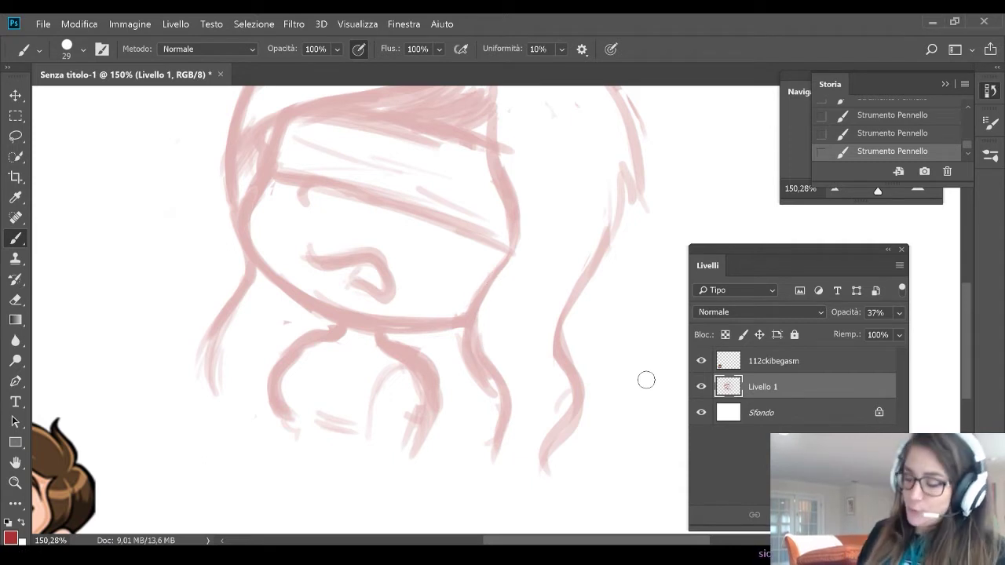
Lasso the hatched area between the fringe tips and cut it out to leave a pointed fringe
{"action": "key", "text": "l"}
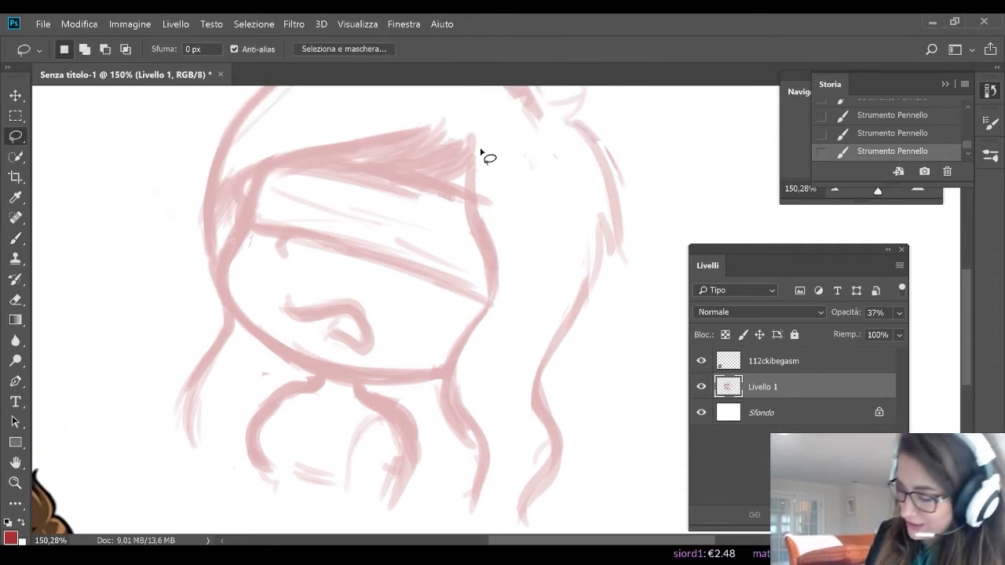
{"action": "mouse_move", "coordinate": [476, 130]}
{"action": "left_mouse_down"}
{"action": "mouse_move", "coordinate": [445, 175]}
{"action": "mouse_move", "coordinate": [461, 153]}
{"action": "mouse_move", "coordinate": [415, 169]}
{"action": "mouse_move", "coordinate": [358, 164]}
{"action": "mouse_move", "coordinate": [438, 114]}
{"action": "mouse_move", "coordinate": [496, 120]}
{"action": "left_mouse_up"}
{"action": "left_click", "coordinate": [43, 24]}
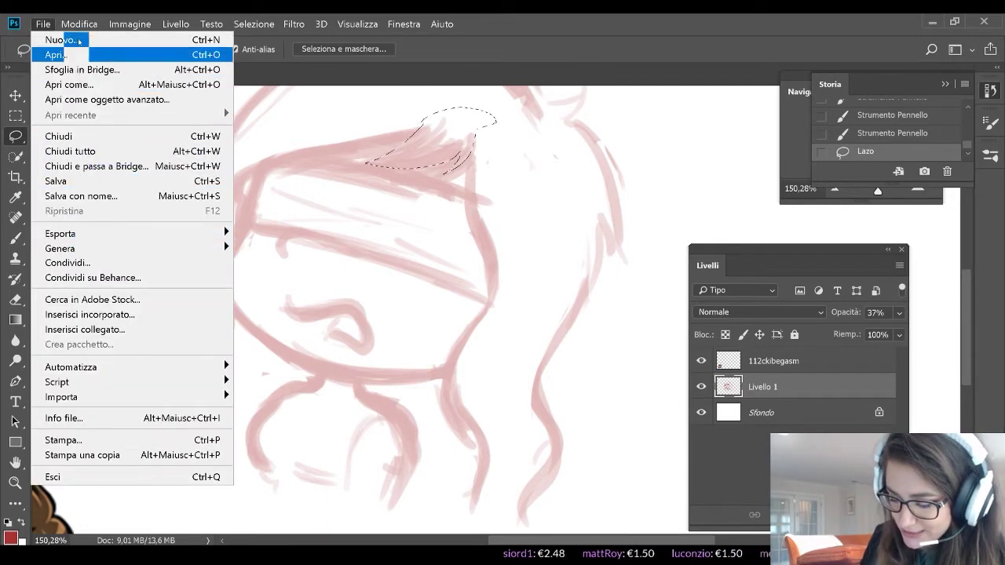
{"action": "mouse_move", "coordinate": [79, 24]}
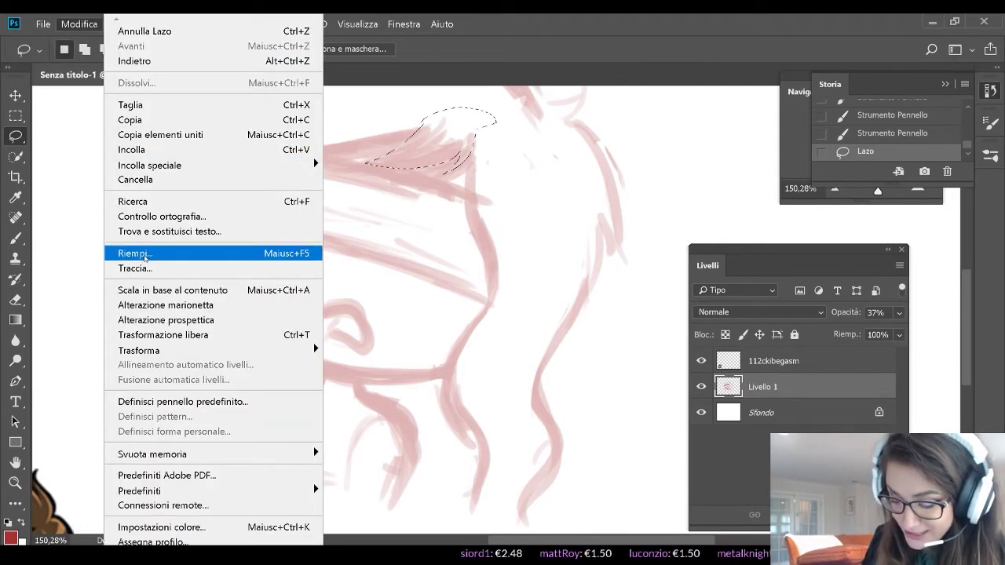
{"action": "left_click", "coordinate": [130, 105]}
{"action": "left_click", "coordinate": [576, 250]}
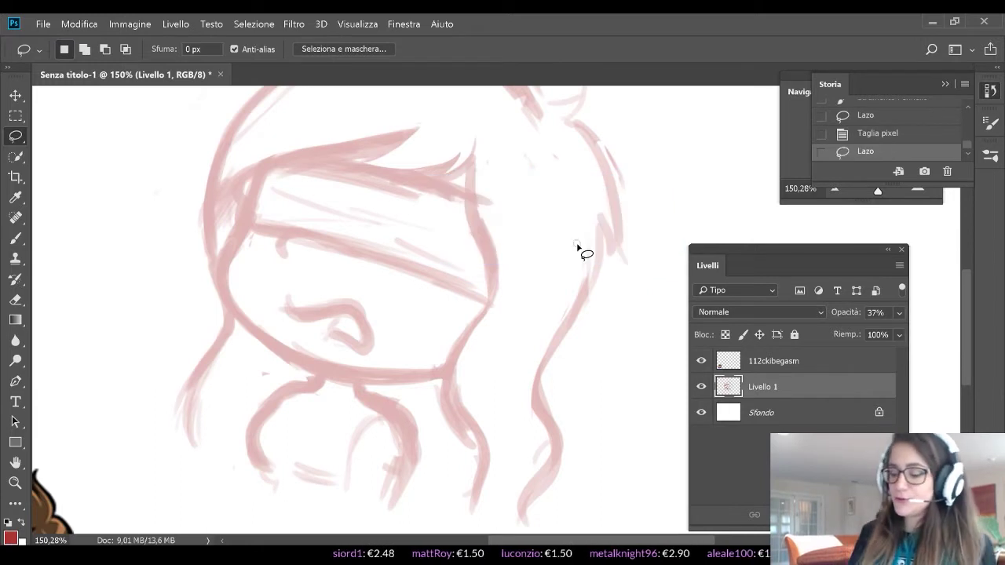
{"action": "left_click", "coordinate": [21, 240]}
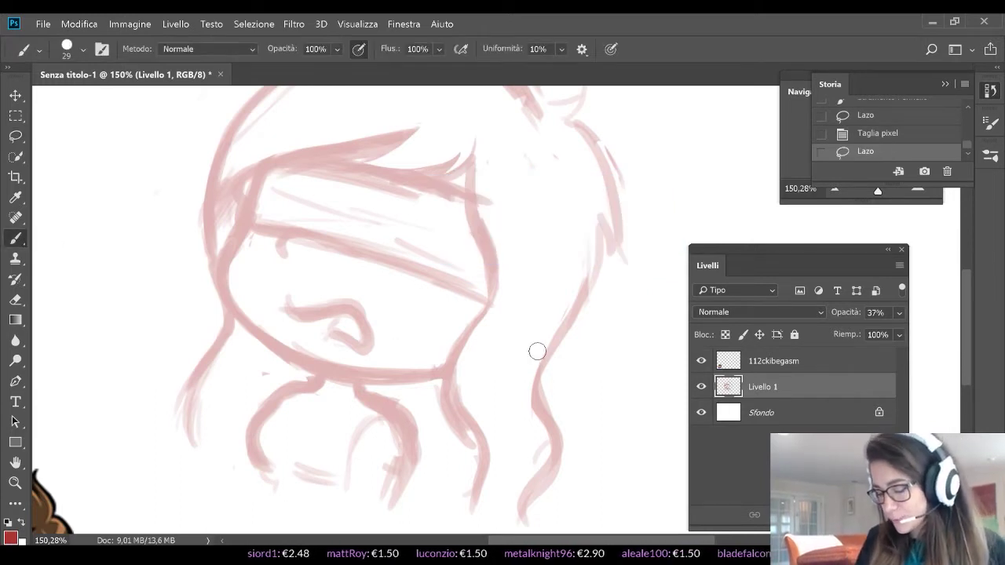
{"action": "left_click_drag", "start_coordinate": [536, 350], "coordinate": [502, 344]}
{"action": "left_click_drag", "start_coordinate": [471, 340], "coordinate": [346, 369]}
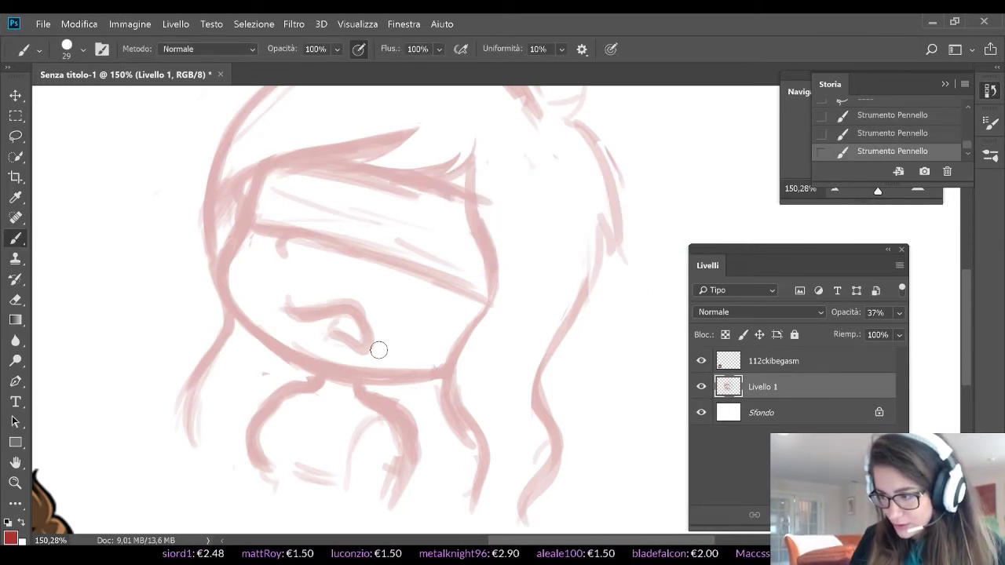
{"action": "left_click_drag", "start_coordinate": [284, 353], "coordinate": [297, 336]}
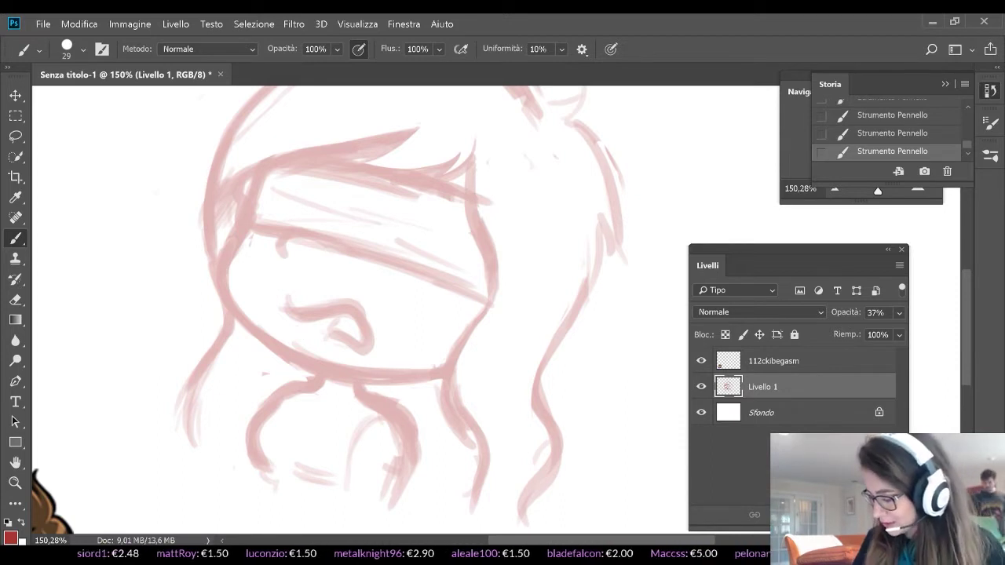
Add a new empty layer above the sketch layer and clear the active selection
{"action": "key", "text": "shift+ctrl+alt+n"}
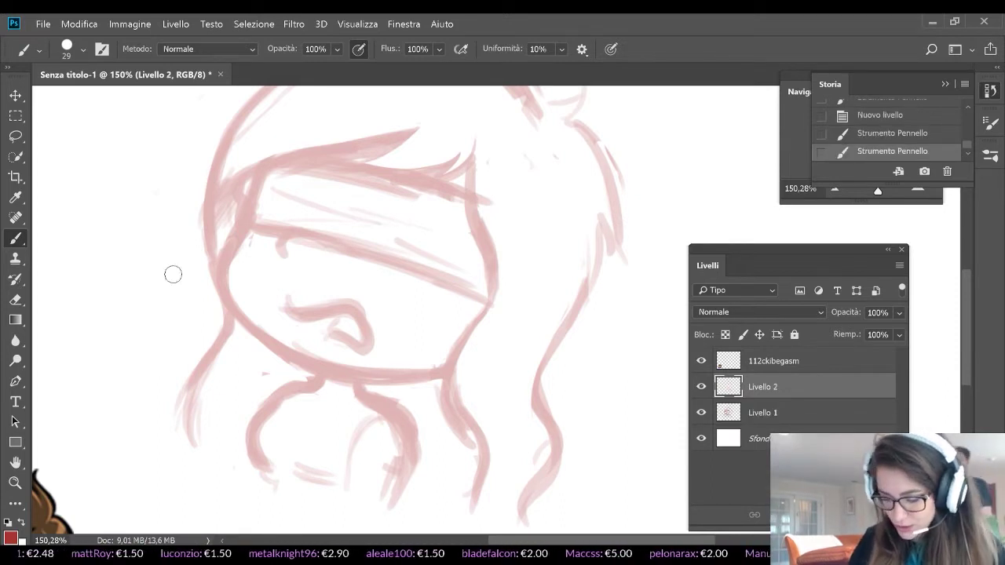
{"action": "left_click", "coordinate": [99, 178]}
{"action": "key", "text": "m"}
{"action": "left_click", "coordinate": [71, 146]}
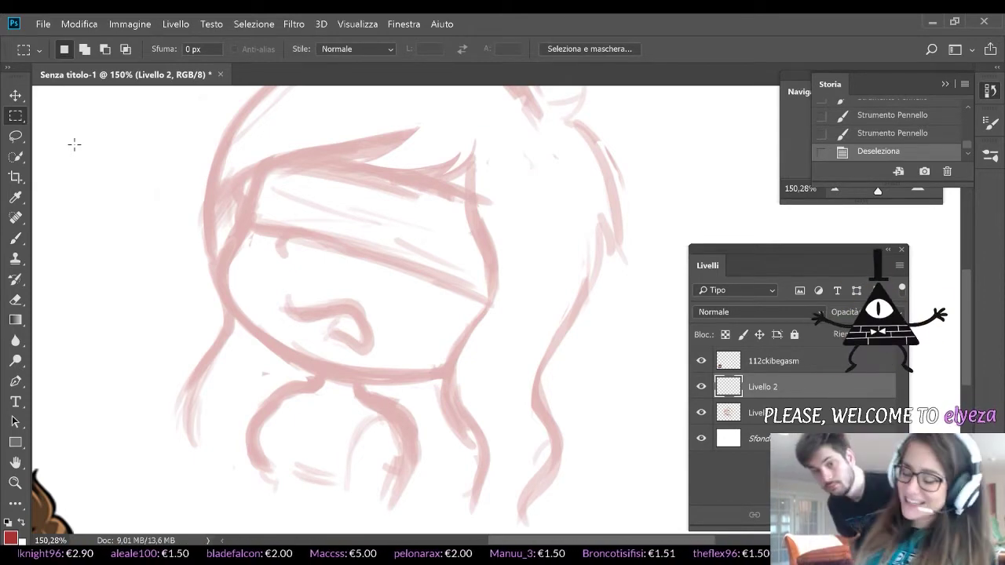
{"action": "key", "text": "b"}
{"action": "left_click_drag", "start_coordinate": [298, 358], "coordinate": [393, 410]}
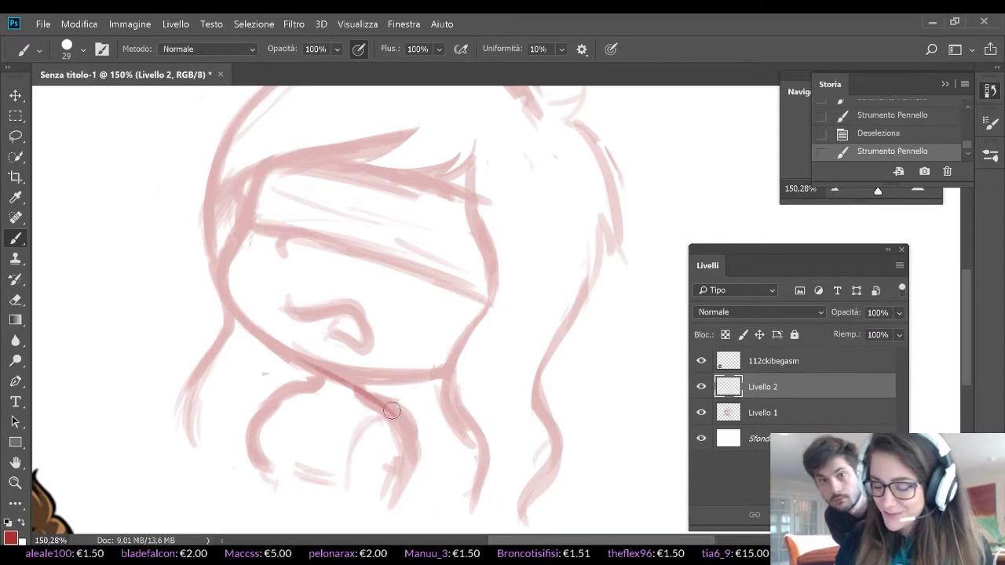
{"action": "left_click_drag", "start_coordinate": [326, 373], "coordinate": [407, 429]}
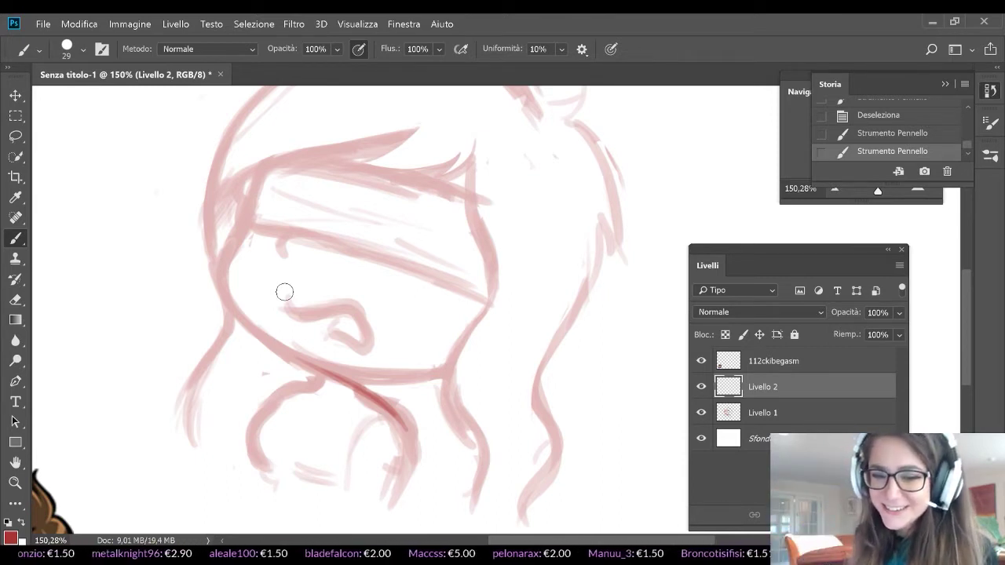
{"action": "mouse_move", "coordinate": [372, 381]}
{"action": "left_mouse_down"}
{"action": "mouse_move", "coordinate": [380, 402]}
{"action": "mouse_move", "coordinate": [369, 389]}
{"action": "left_mouse_up"}
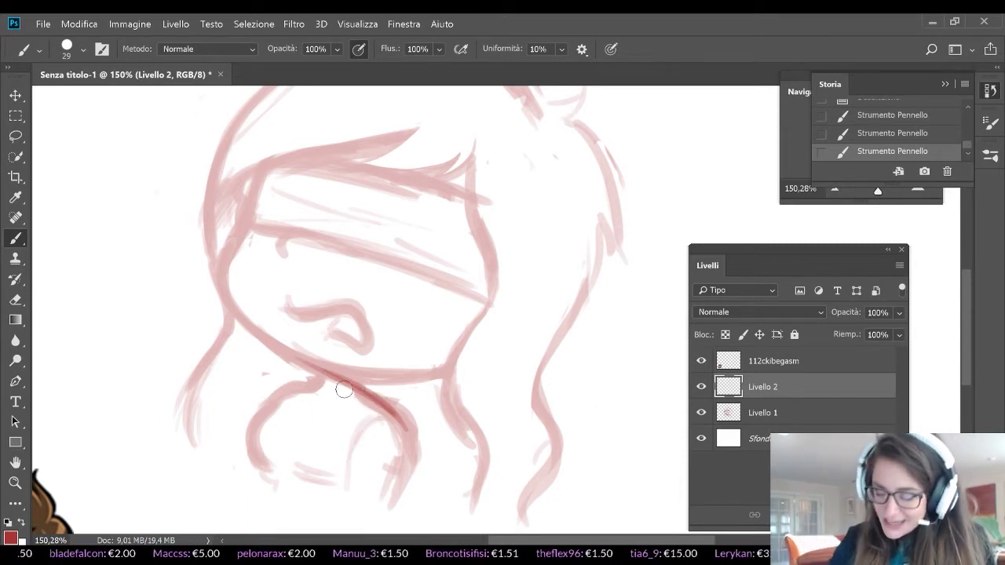
{"action": "left_click_drag", "start_coordinate": [307, 375], "coordinate": [425, 140]}
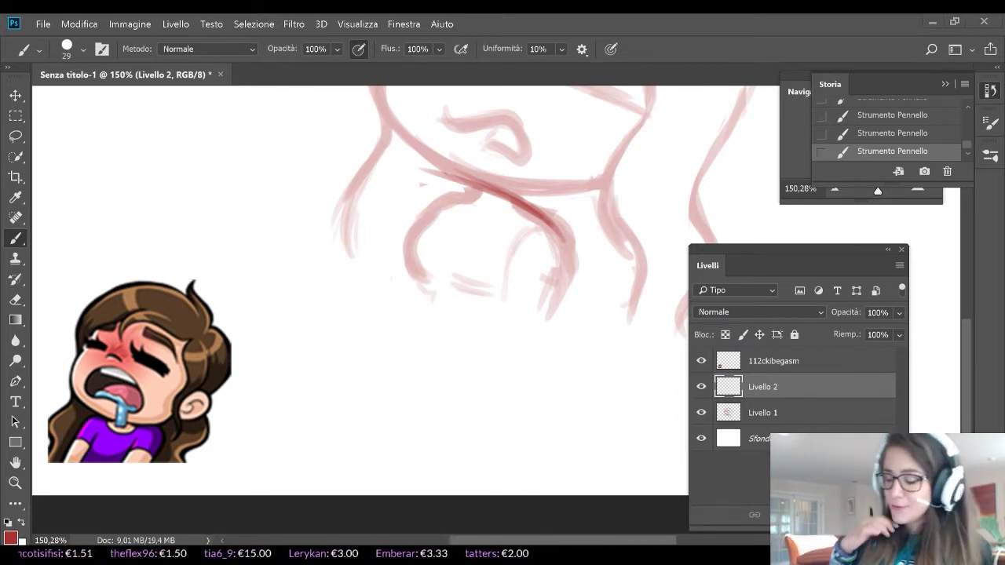
{"action": "mouse_move", "coordinate": [426, 163]}
{"action": "left_mouse_down"}
{"action": "mouse_move", "coordinate": [327, 277]}
{"action": "mouse_move", "coordinate": [451, 345]}
{"action": "mouse_move", "coordinate": [416, 311]}
{"action": "left_mouse_up"}
{"action": "key", "text": "e"}
Sketch a forearm across the chest with the Brush: a slanted upper edge, a rounded hand at its left end and a lower edge
{"action": "key", "text": "b"}
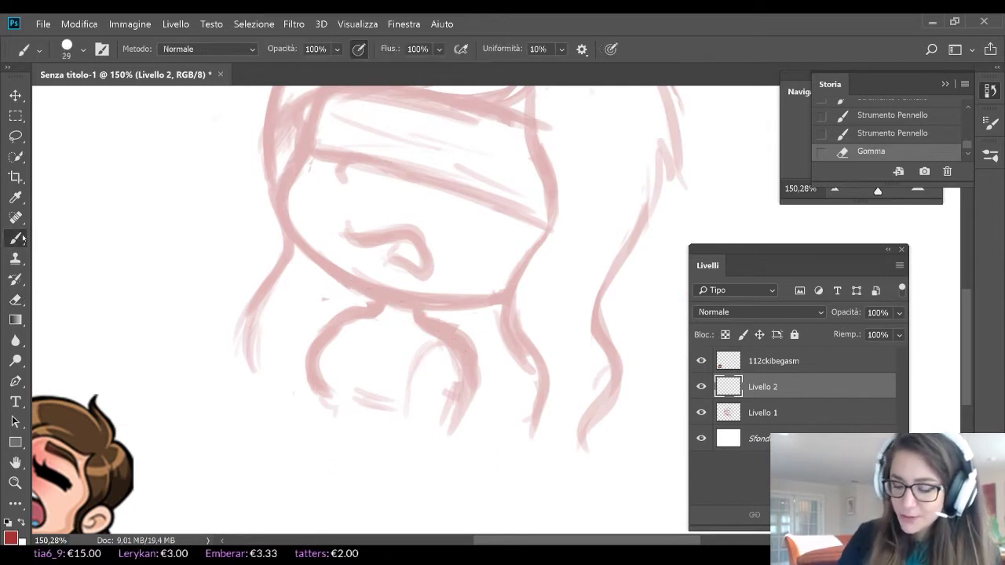
{"action": "left_click_drag", "start_coordinate": [471, 356], "coordinate": [402, 320]}
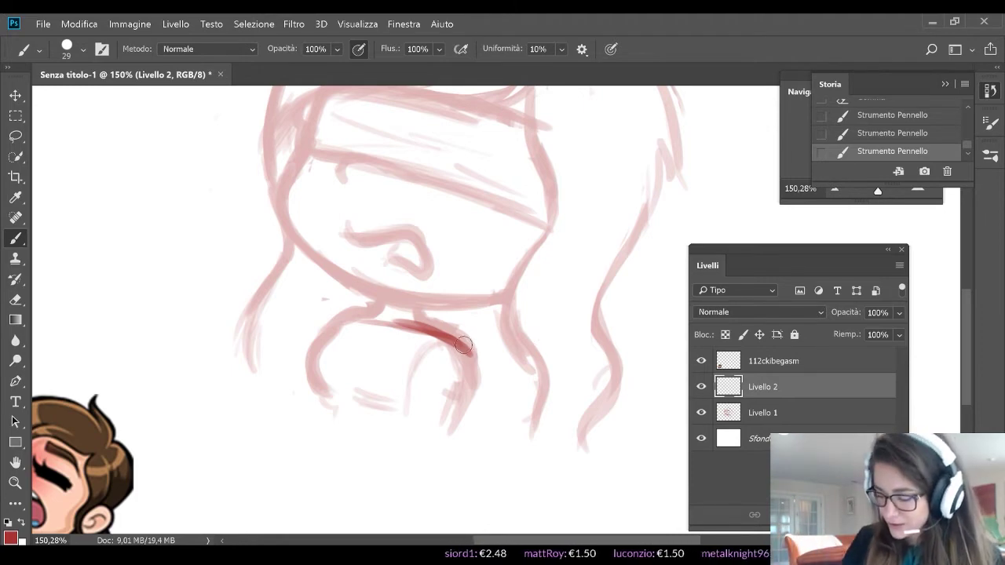
{"action": "left_click_drag", "start_coordinate": [327, 299], "coordinate": [412, 318]}
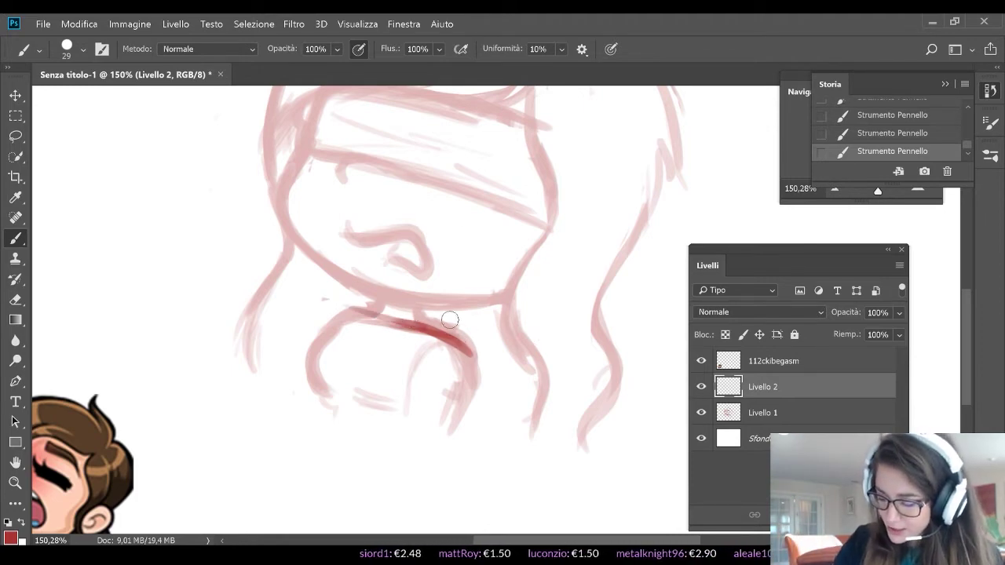
{"action": "mouse_move", "coordinate": [314, 293]}
{"action": "left_mouse_down"}
{"action": "mouse_move", "coordinate": [288, 335]}
{"action": "mouse_move", "coordinate": [330, 336]}
{"action": "mouse_move", "coordinate": [476, 416]}
{"action": "left_mouse_up"}
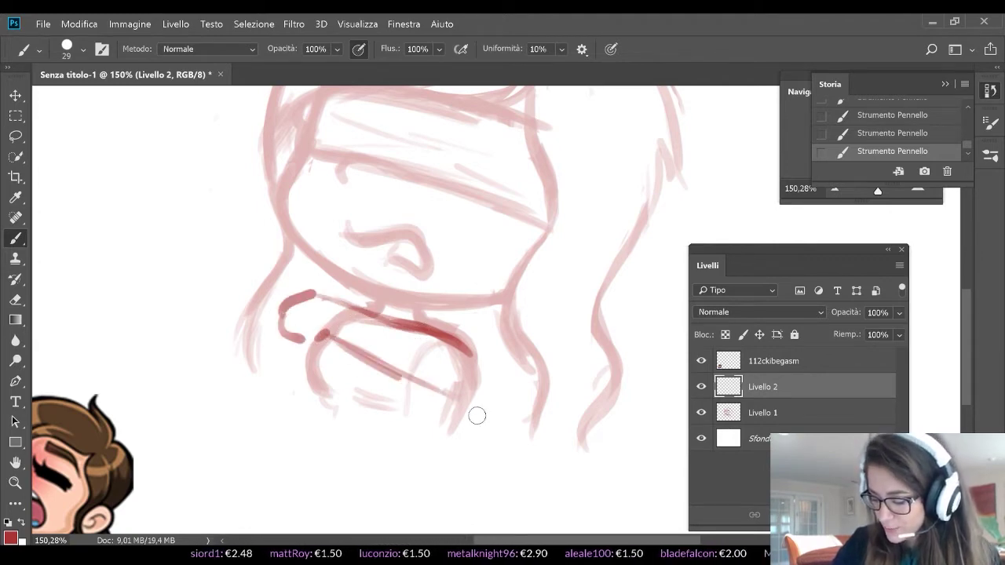
Draw the elbow curve at the forearm's right end and reinforce the upper edge and the hand outline
{"action": "left_click_drag", "start_coordinate": [469, 351], "coordinate": [487, 398]}
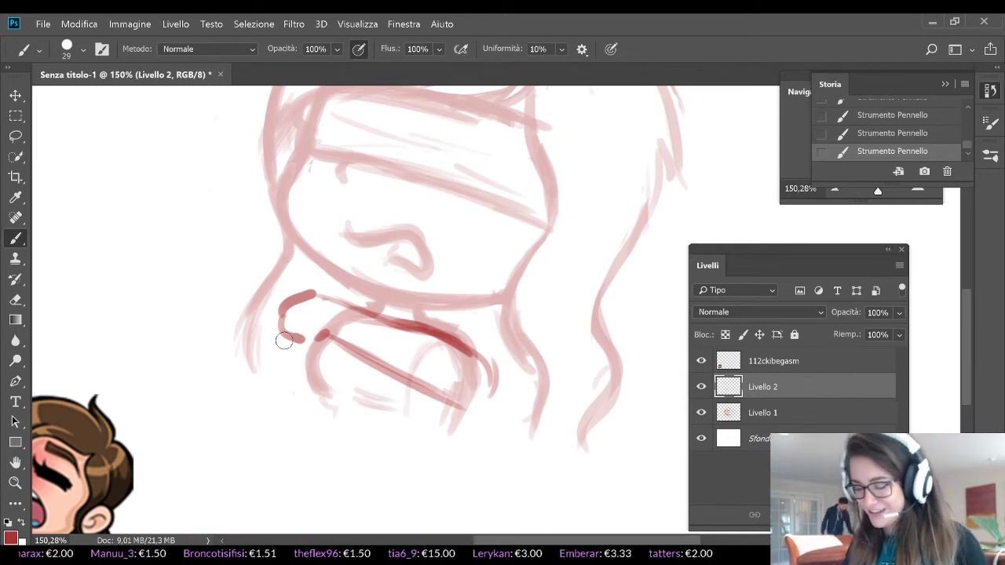
{"action": "left_click_drag", "start_coordinate": [480, 385], "coordinate": [481, 400]}
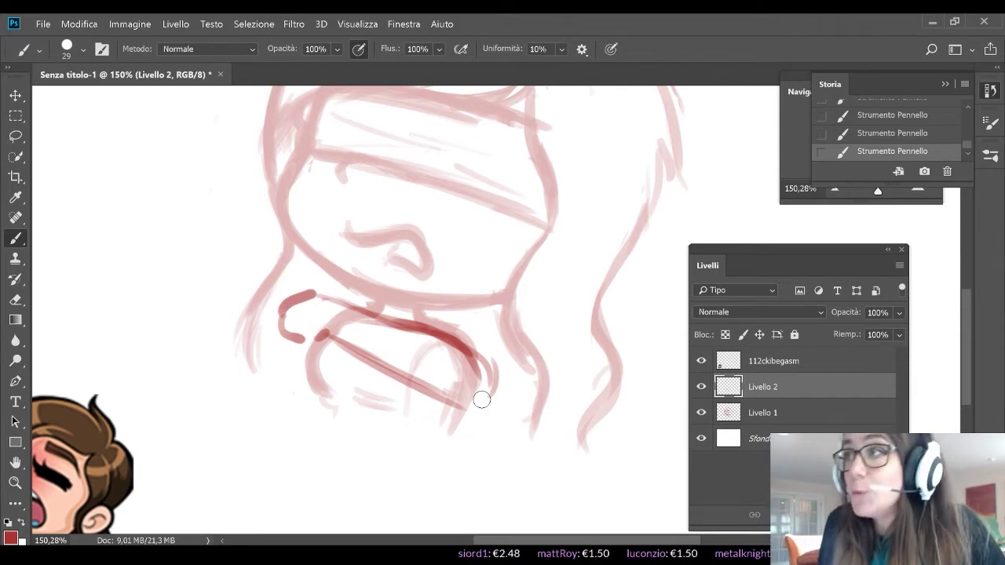
{"action": "mouse_move", "coordinate": [468, 355]}
{"action": "left_mouse_down"}
{"action": "mouse_move", "coordinate": [484, 383]}
{"action": "mouse_move", "coordinate": [478, 416]}
{"action": "mouse_move", "coordinate": [354, 308]}
{"action": "mouse_move", "coordinate": [282, 297]}
{"action": "mouse_move", "coordinate": [272, 317]}
{"action": "left_mouse_up"}
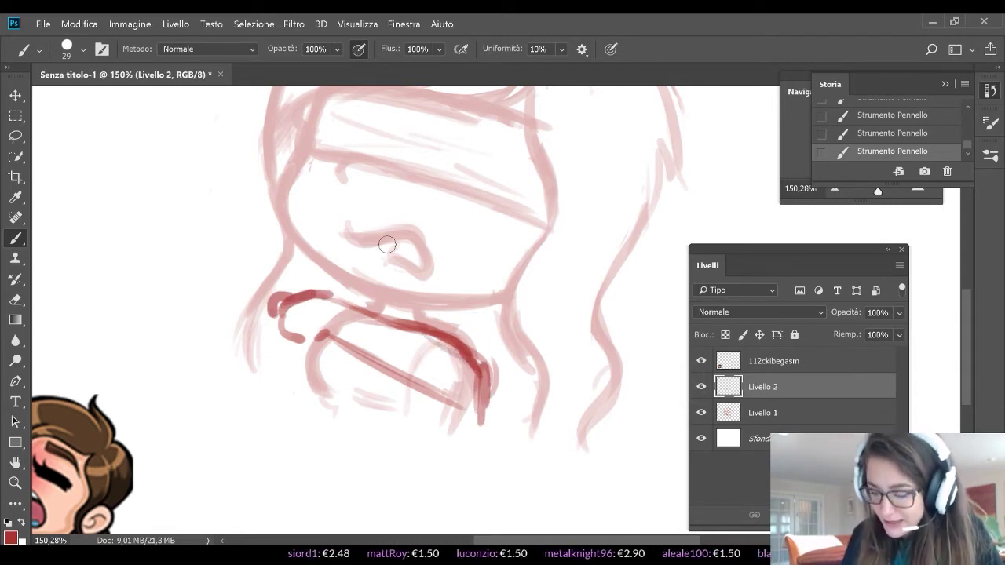
{"action": "mouse_move", "coordinate": [312, 350]}
{"action": "left_mouse_down"}
{"action": "mouse_move", "coordinate": [346, 335]}
{"action": "mouse_move", "coordinate": [449, 400]}
{"action": "left_mouse_up"}
{"action": "mouse_move", "coordinate": [361, 310]}
{"action": "left_mouse_down"}
{"action": "mouse_move", "coordinate": [408, 330]}
{"action": "mouse_move", "coordinate": [440, 363]}
{"action": "left_mouse_up"}
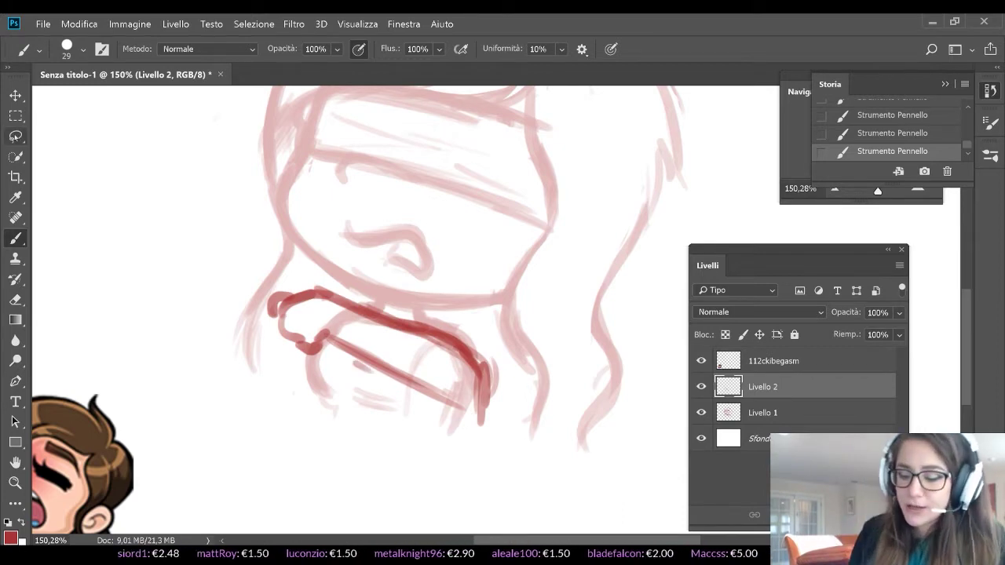
Lasso the forearm sketch, use Free Transform to enlarge, reposition and rotate it slightly counterclockwise, and deselect it
{"action": "left_click", "coordinate": [16, 136]}
{"action": "mouse_move", "coordinate": [259, 330]}
{"action": "left_mouse_down"}
{"action": "mouse_move", "coordinate": [374, 440]}
{"action": "mouse_move", "coordinate": [225, 353]}
{"action": "mouse_move", "coordinate": [226, 328]}
{"action": "left_mouse_up"}
{"action": "left_click", "coordinate": [44, 23]}
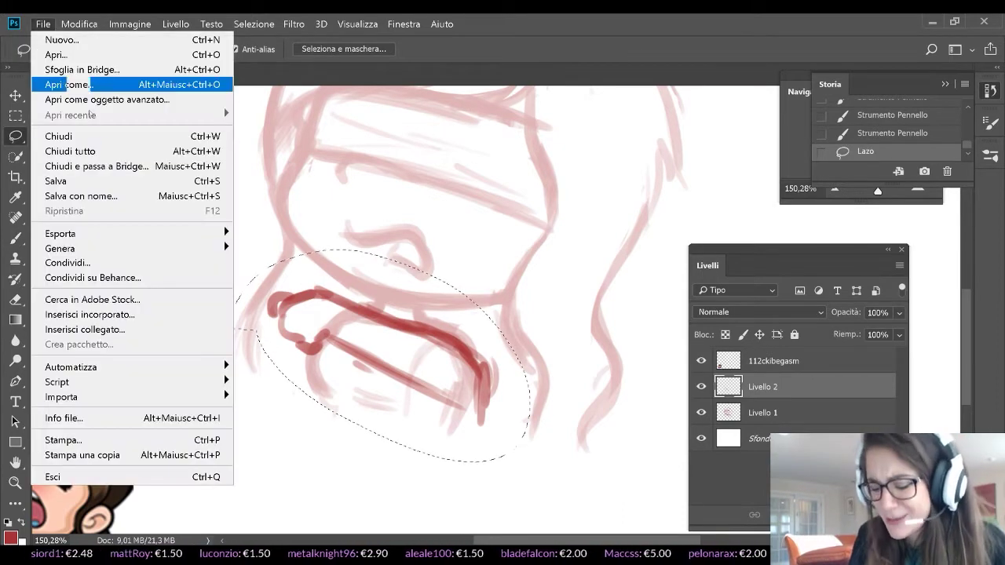
{"action": "mouse_move", "coordinate": [79, 23]}
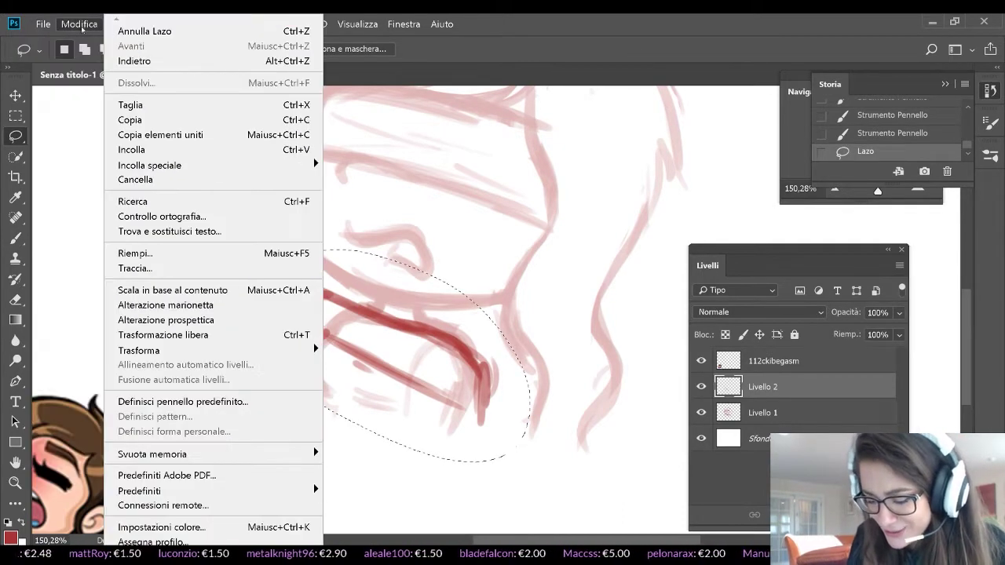
{"action": "left_click", "coordinate": [227, 334]}
{"action": "left_click_drag", "start_coordinate": [221, 247], "coordinate": [191, 219]}
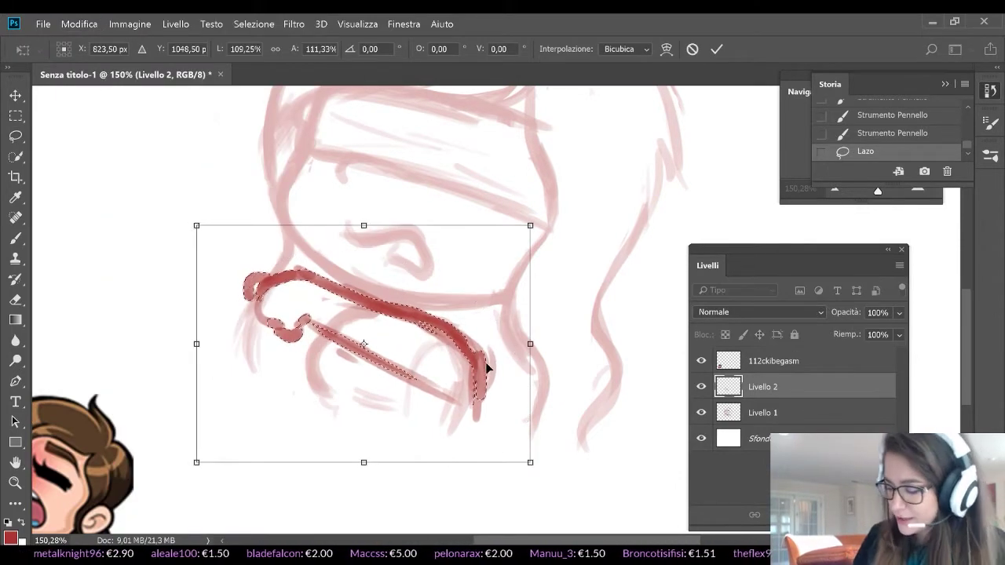
{"action": "left_click_drag", "start_coordinate": [485, 366], "coordinate": [467, 359]}
{"action": "left_click_drag", "start_coordinate": [560, 312], "coordinate": [556, 292]}
{"action": "mouse_move", "coordinate": [469, 371]}
{"action": "left_mouse_down"}
{"action": "mouse_move", "coordinate": [452, 380]}
{"action": "mouse_move", "coordinate": [479, 392]}
{"action": "left_mouse_up"}
{"action": "left_click", "coordinate": [715, 47]}
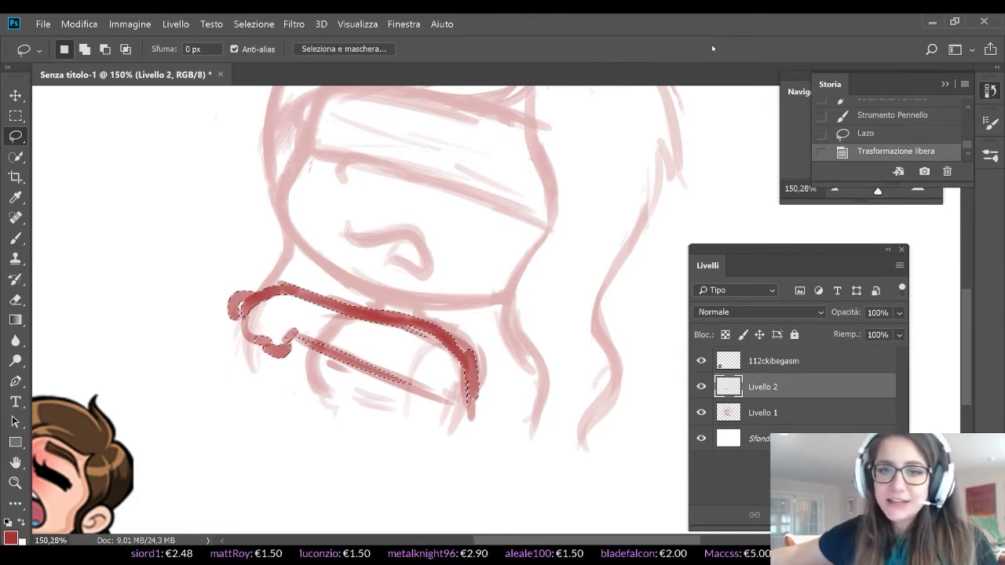
{"action": "key", "text": "m"}
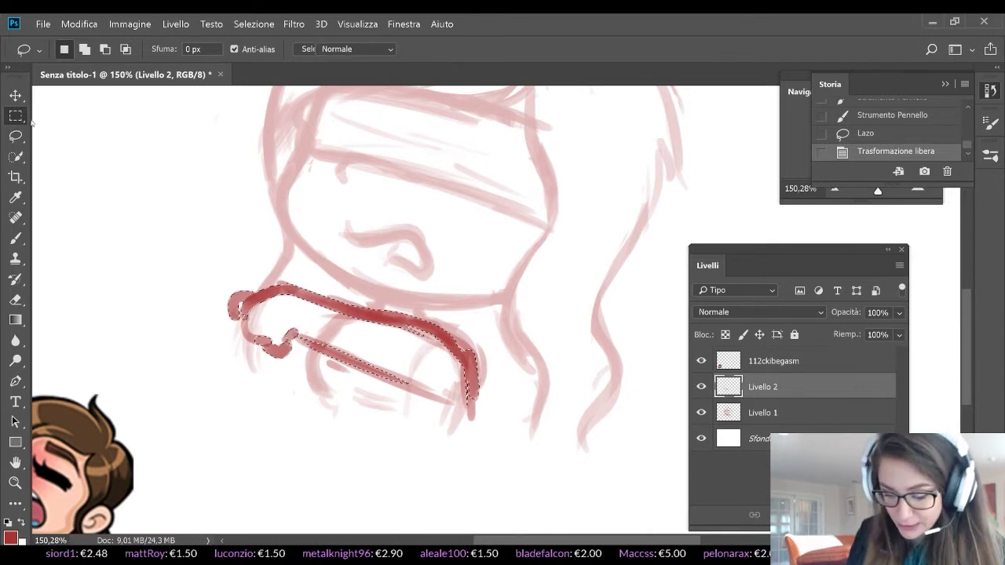
{"action": "left_click", "coordinate": [83, 139]}
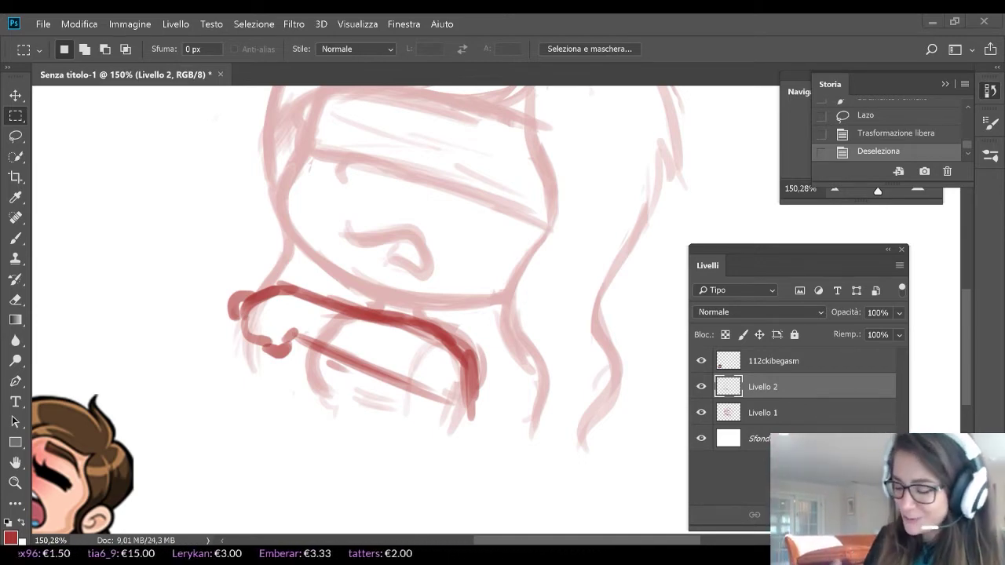
Erase the rough outer side of the forearm's upper edge and redraw it as a cleaner line down to the elbow
{"action": "key", "text": "e"}
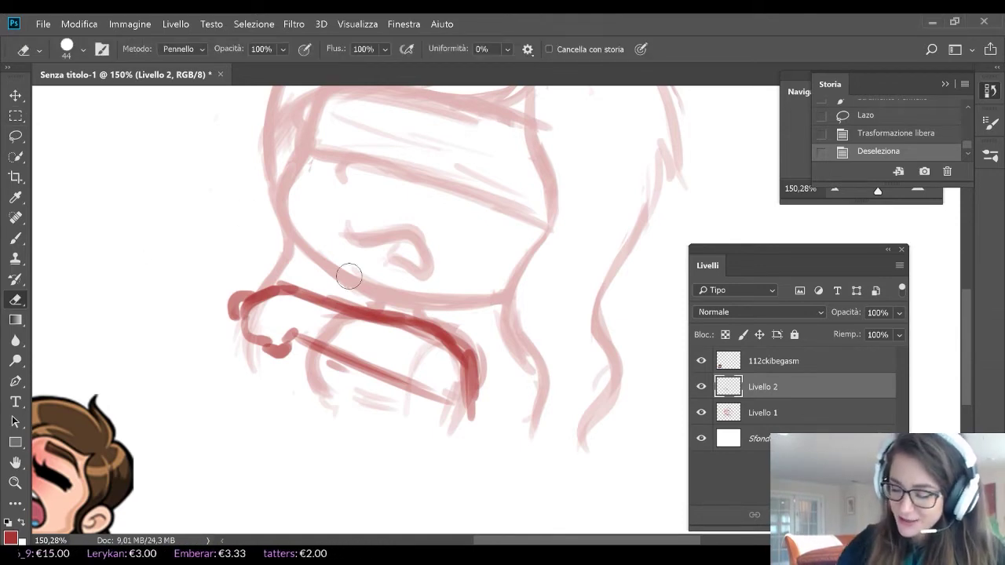
{"action": "mouse_move", "coordinate": [348, 277]}
{"action": "left_mouse_down"}
{"action": "mouse_move", "coordinate": [462, 345]}
{"action": "mouse_move", "coordinate": [483, 381]}
{"action": "left_mouse_up"}
{"action": "key", "text": "b"}
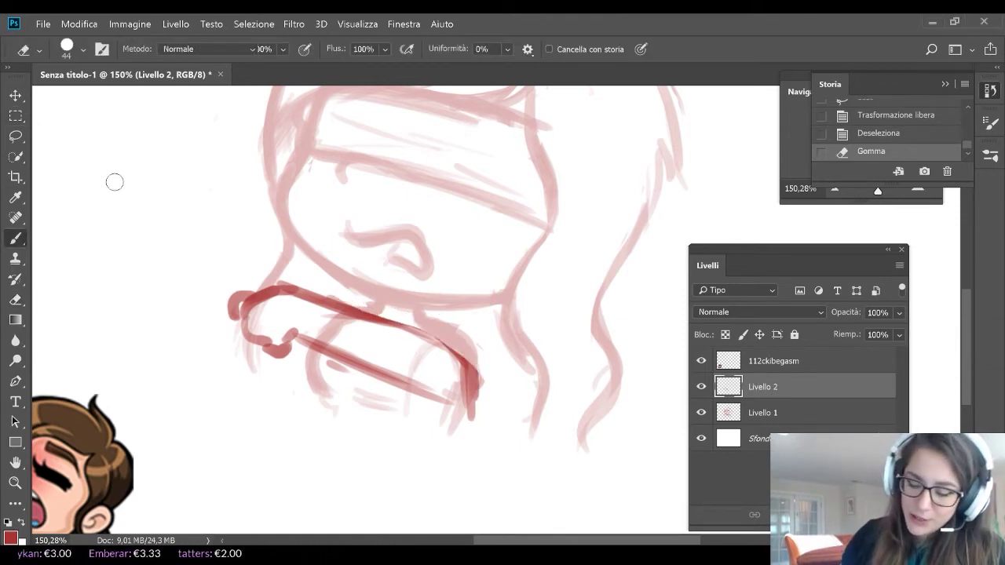
{"action": "mouse_move", "coordinate": [282, 289]}
{"action": "left_mouse_down"}
{"action": "mouse_move", "coordinate": [471, 369]}
{"action": "mouse_move", "coordinate": [439, 342]}
{"action": "left_mouse_up"}
{"action": "left_click_drag", "start_coordinate": [389, 321], "coordinate": [467, 369]}
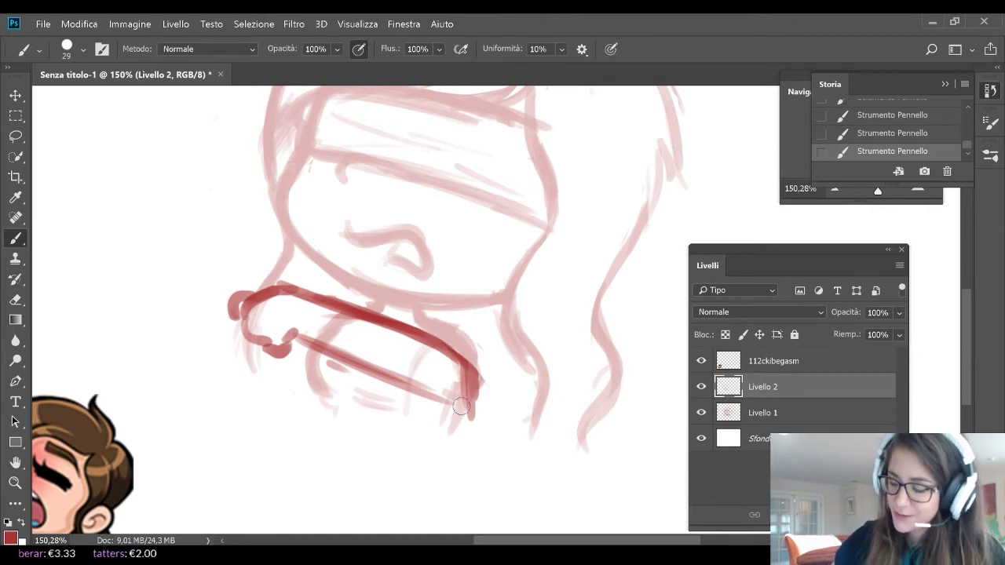
Move the forearm sketch slightly up and to the left below the chin
{"action": "mouse_move", "coordinate": [420, 340]}
{"action": "left_mouse_down"}
{"action": "mouse_move", "coordinate": [475, 382]}
{"action": "mouse_move", "coordinate": [440, 331]}
{"action": "mouse_move", "coordinate": [452, 367]}
{"action": "mouse_move", "coordinate": [465, 343]}
{"action": "mouse_move", "coordinate": [444, 355]}
{"action": "mouse_move", "coordinate": [453, 351]}
{"action": "left_mouse_up"}
{"action": "key", "text": "v"}
{"action": "left_click", "coordinate": [812, 395]}
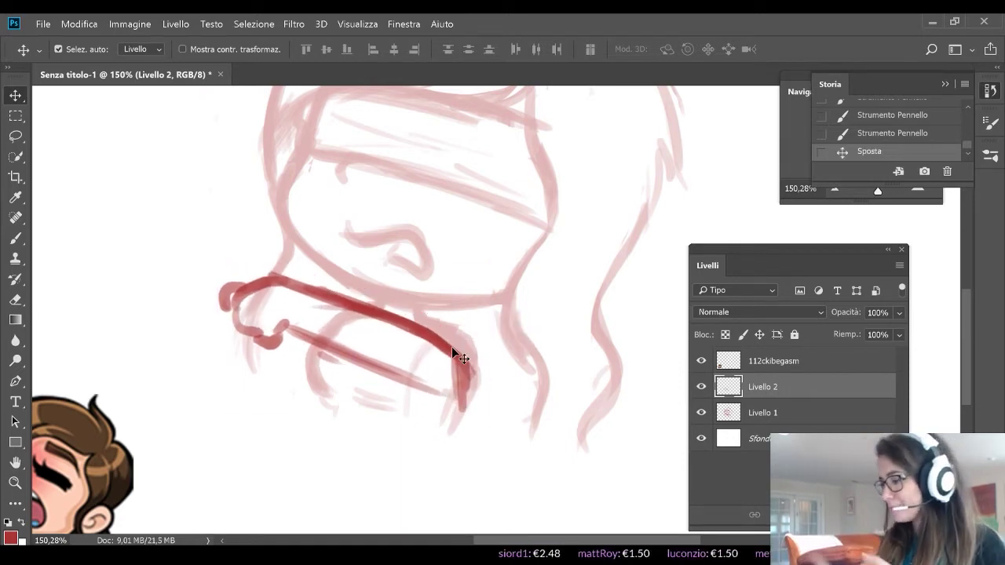
{"action": "left_click", "coordinate": [15, 235]}
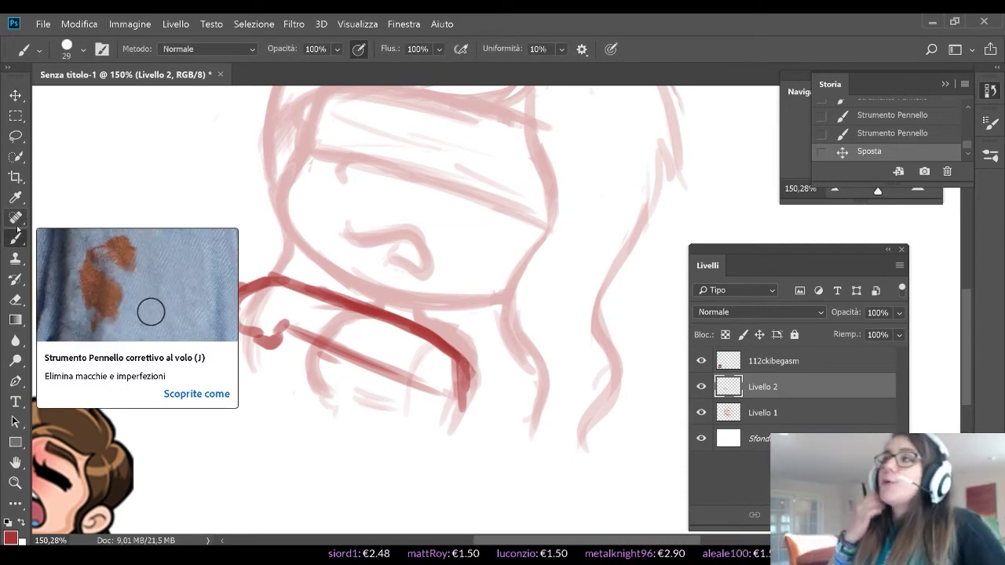
{"action": "left_click", "coordinate": [15, 136]}
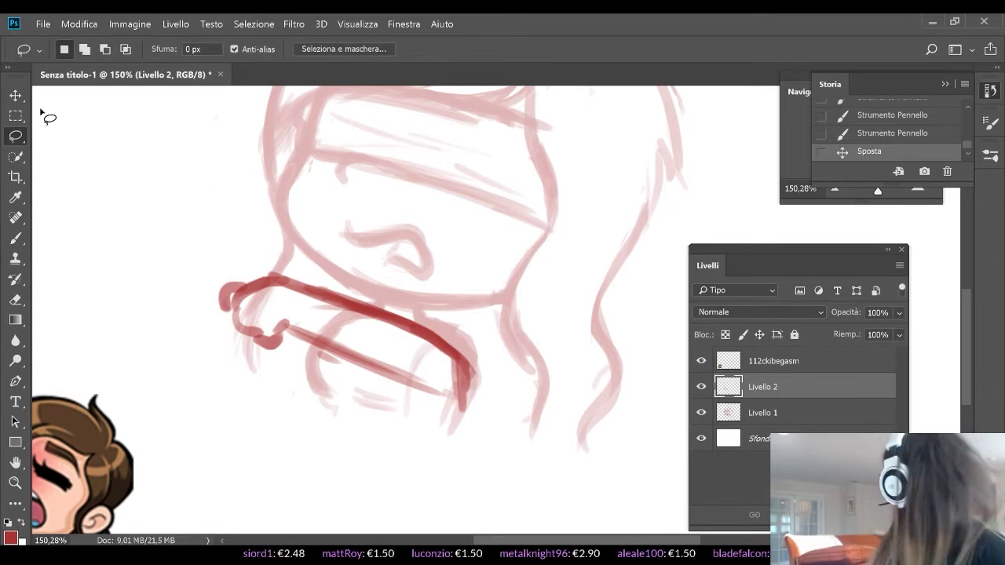
{"action": "mouse_move", "coordinate": [233, 259]}
{"action": "left_mouse_down"}
{"action": "mouse_move", "coordinate": [212, 157]}
{"action": "mouse_move", "coordinate": [202, 217]}
{"action": "left_mouse_up"}
{"action": "key", "text": "ctrl+d"}
{"action": "scroll", "coordinate": [591, 320], "scroll_direction": "down", "scroll_amount": 3}
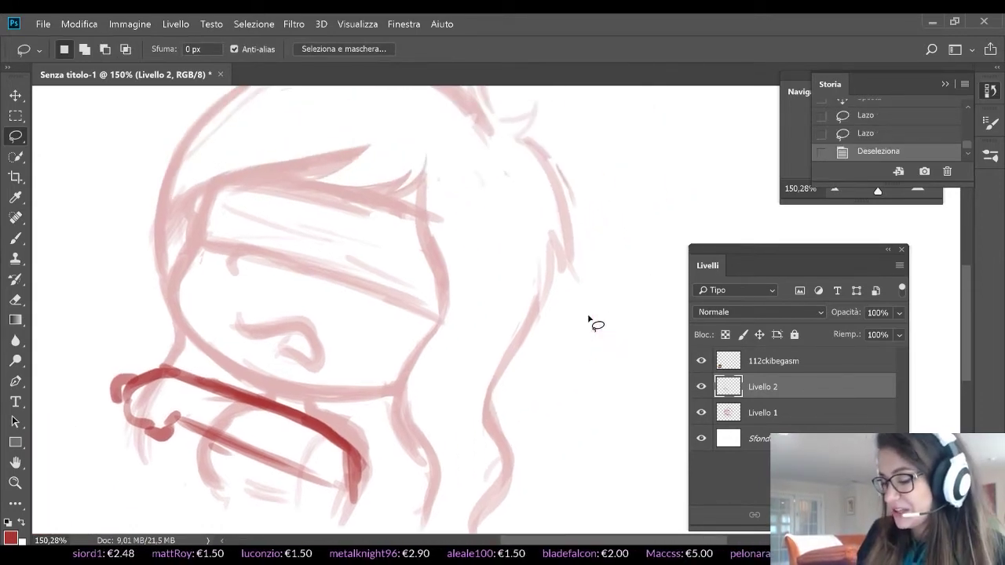
Lasso the whole head and hair sketch, following the forearm's upper edge so the arm and body stay outside
{"action": "mouse_move", "coordinate": [223, 364]}
{"action": "left_mouse_down"}
{"action": "mouse_move", "coordinate": [361, 74]}
{"action": "mouse_move", "coordinate": [519, 494]}
{"action": "left_mouse_up"}
{"action": "left_click_drag", "start_coordinate": [278, 388], "coordinate": [226, 368]}
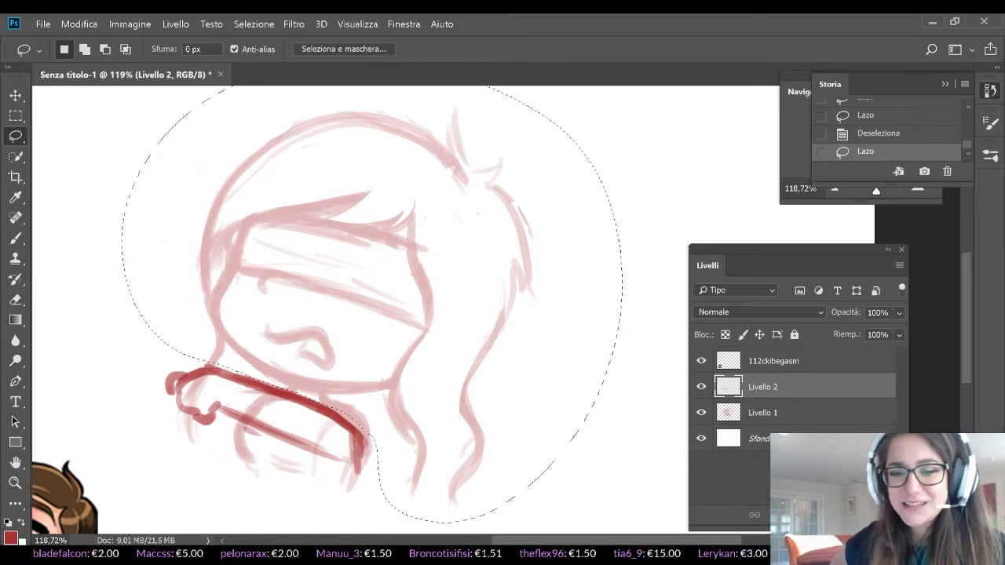
{"action": "left_click", "coordinate": [43, 24]}
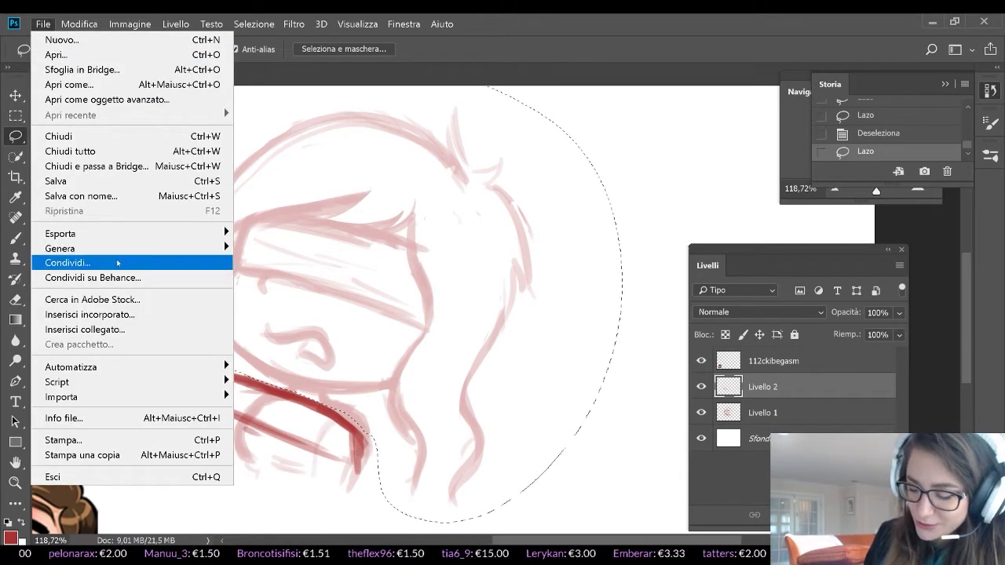
{"action": "mouse_move", "coordinate": [79, 24]}
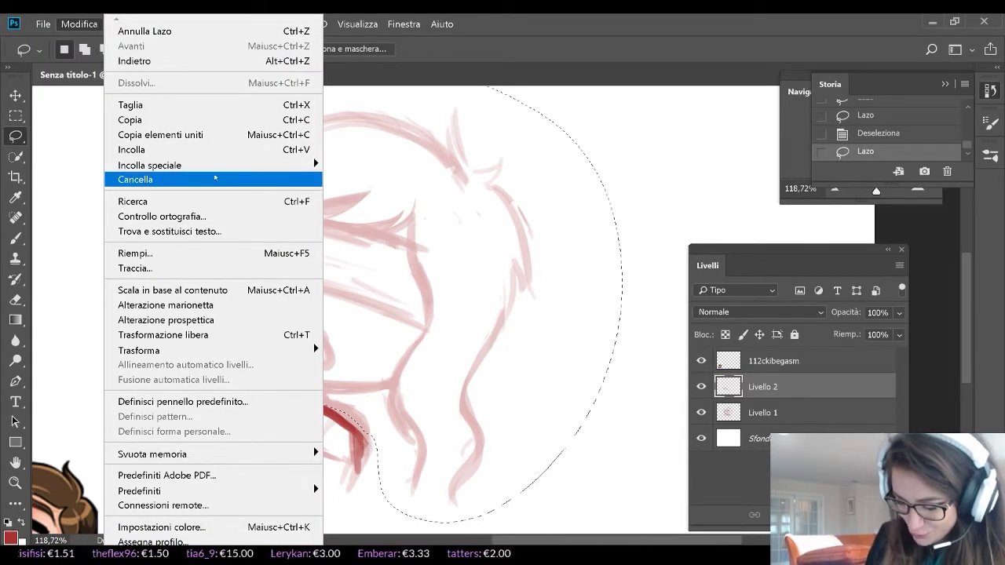
{"action": "left_click", "coordinate": [271, 335]}
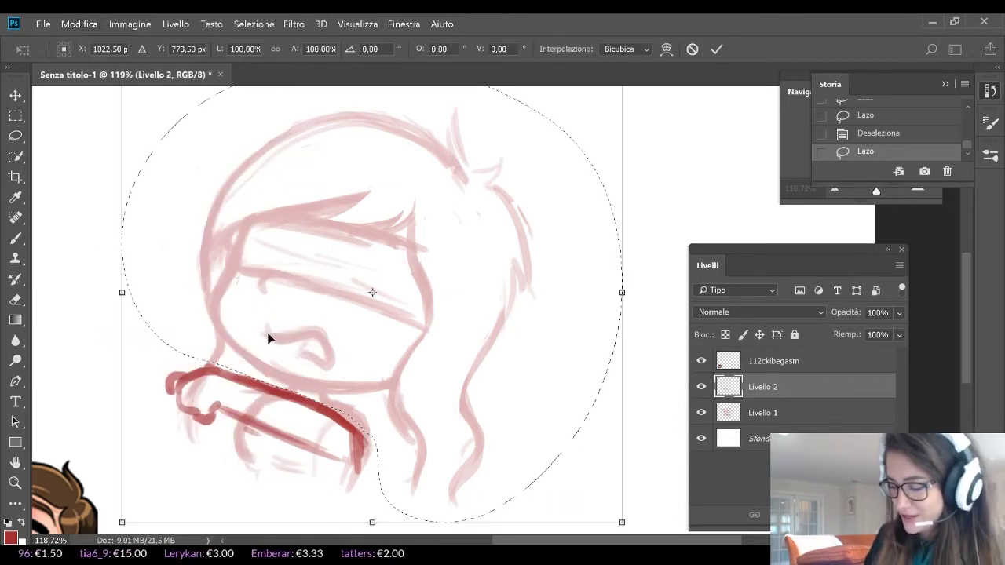
{"action": "left_click", "coordinate": [667, 49]}
{"action": "mouse_move", "coordinate": [295, 178]}
{"action": "left_mouse_down"}
{"action": "mouse_move", "coordinate": [274, 195]}
{"action": "mouse_move", "coordinate": [267, 331]}
{"action": "left_mouse_up"}
{"action": "key", "text": "Escape"}
On layer Livello 1, warp the lassoed head and hair with Free Transform to narrow them slightly, and apply it
{"action": "left_click", "coordinate": [757, 413]}
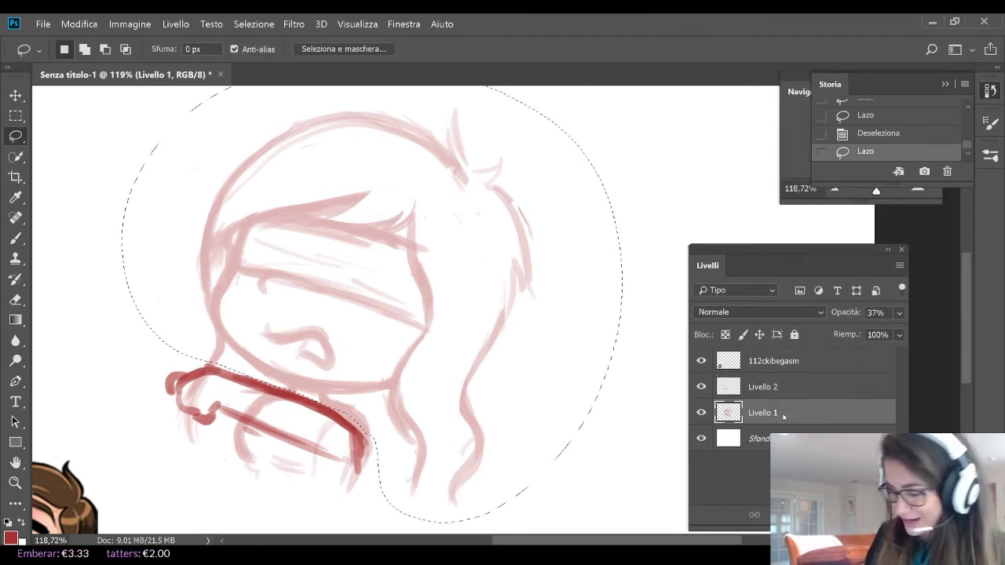
{"action": "left_click", "coordinate": [78, 24]}
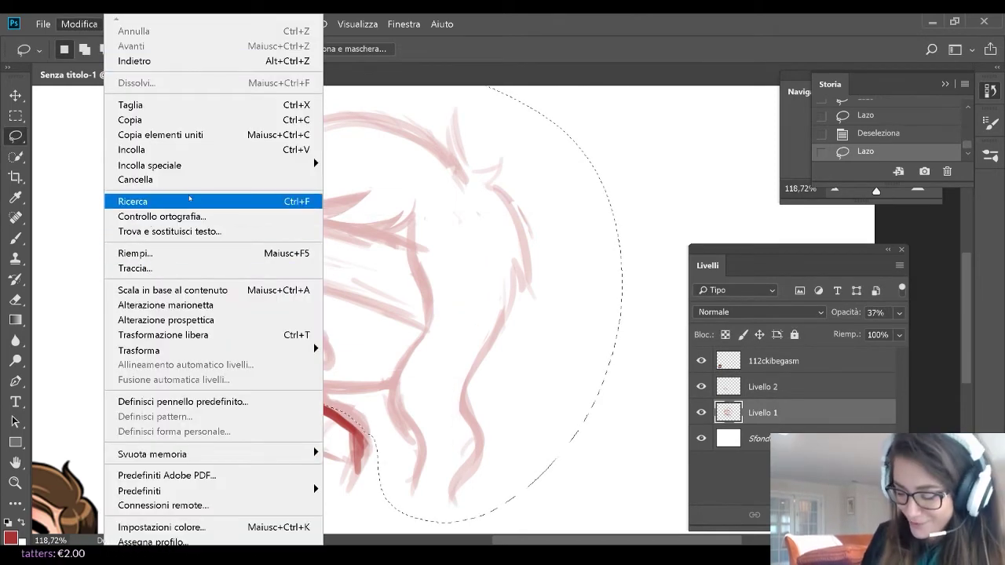
{"action": "left_click", "coordinate": [311, 334]}
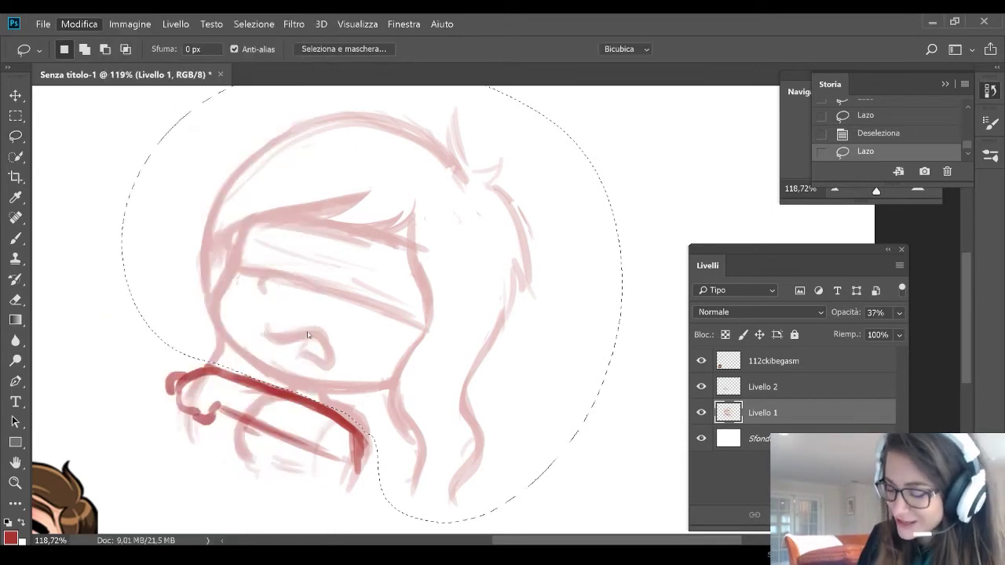
{"action": "left_click", "coordinate": [666, 49]}
{"action": "left_click_drag", "start_coordinate": [298, 193], "coordinate": [290, 197]}
{"action": "mouse_move", "coordinate": [555, 266]}
{"action": "left_mouse_down"}
{"action": "mouse_move", "coordinate": [534, 262]}
{"action": "mouse_move", "coordinate": [511, 306]}
{"action": "mouse_move", "coordinate": [463, 489]}
{"action": "left_mouse_up"}
{"action": "left_click_drag", "start_coordinate": [337, 231], "coordinate": [364, 233]}
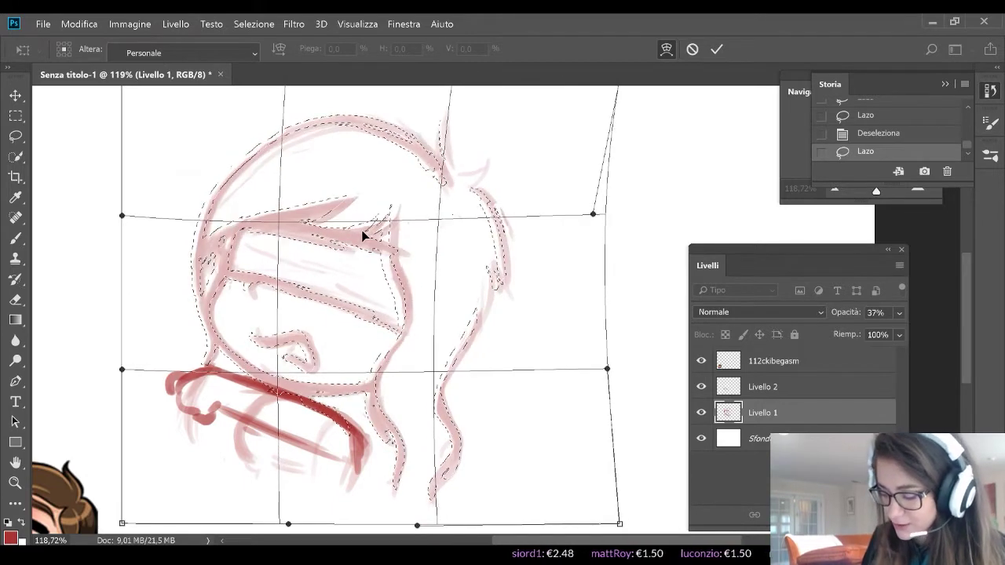
{"action": "left_click", "coordinate": [717, 49]}
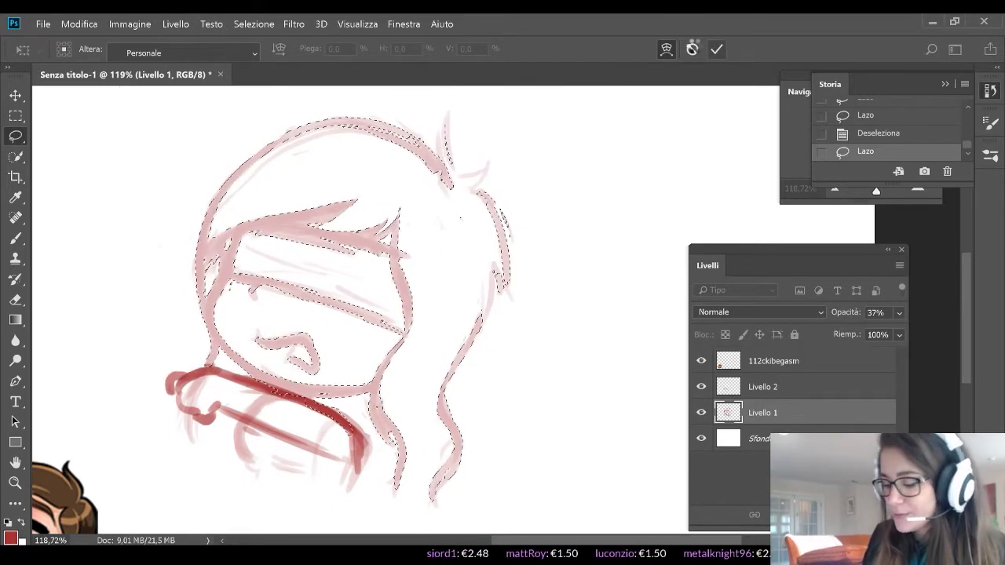
Move the warped head slightly to the right above the forearm and deselect it
{"action": "key", "text": "v"}
{"action": "left_click_drag", "start_coordinate": [368, 385], "coordinate": [388, 389]}
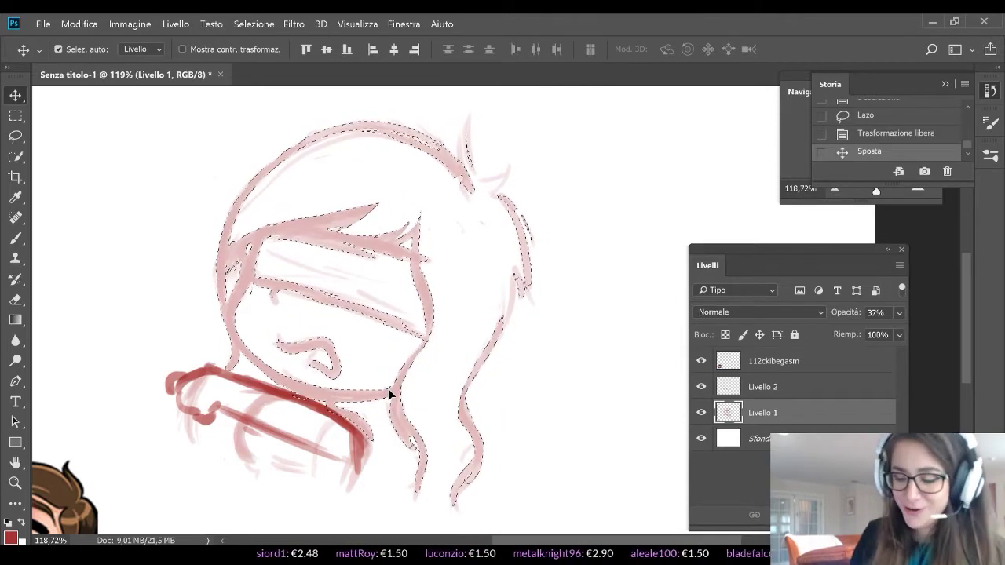
{"action": "key", "text": "l"}
{"action": "key", "text": "ctrl+d"}
{"action": "scroll", "coordinate": [78, 174], "scroll_direction": "down", "scroll_amount": 3}
{"action": "scroll", "coordinate": [78, 174], "scroll_direction": "left", "scroll_amount": 2}
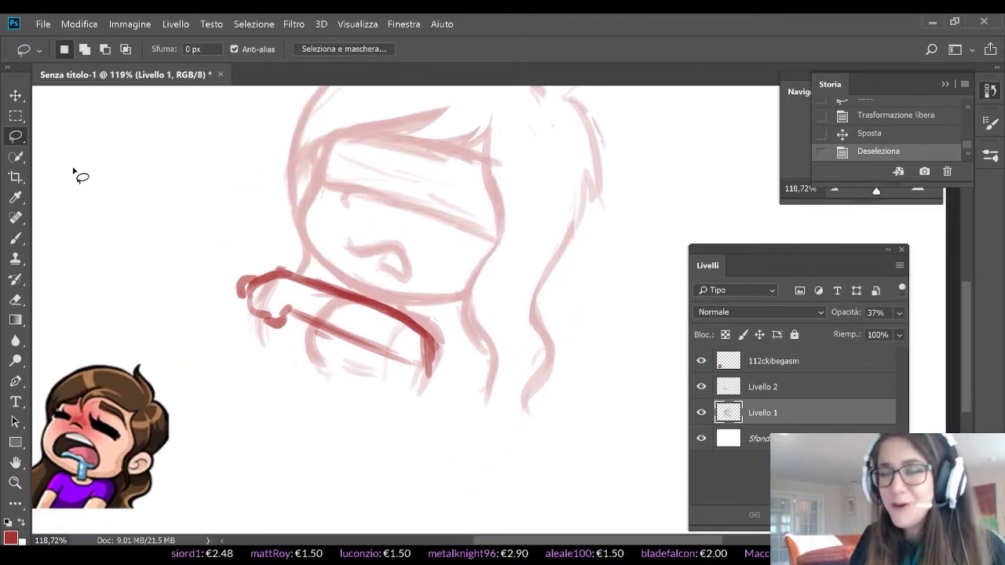
Sketch the rounded end of the hand and a short line below the wrist with the brush, continuing on layer Livello 2
{"action": "scroll", "coordinate": [78, 174], "scroll_direction": "down", "scroll_amount": 3}
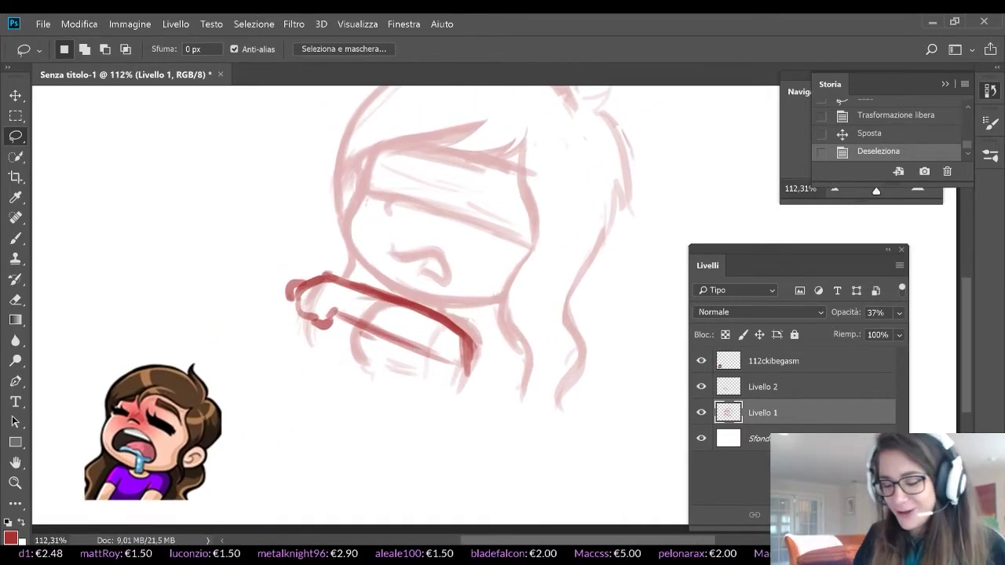
{"action": "key", "text": "b"}
{"action": "left_click_drag", "start_coordinate": [333, 324], "coordinate": [352, 344]}
{"action": "left_click", "coordinate": [760, 387]}
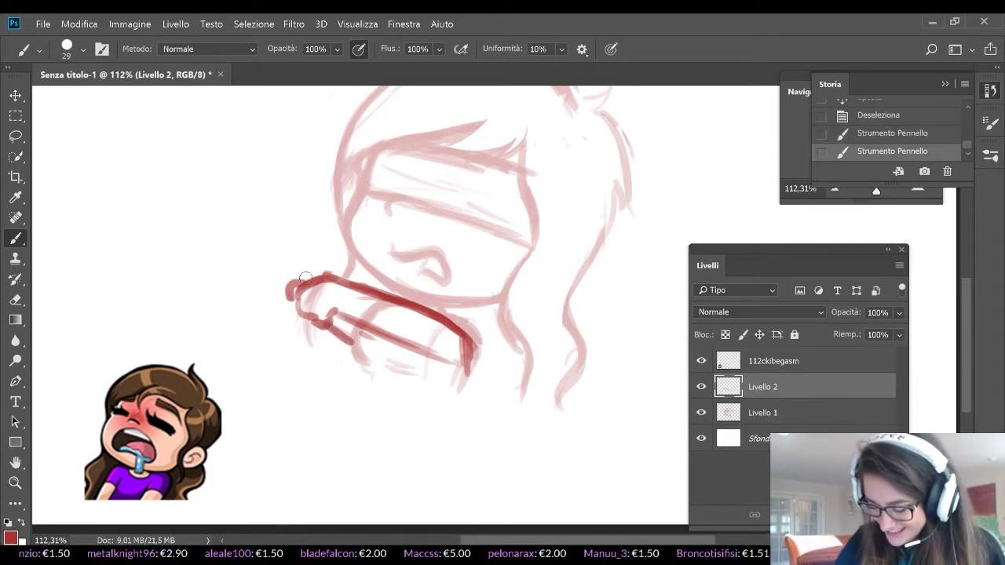
{"action": "mouse_move", "coordinate": [305, 282]}
{"action": "left_mouse_down"}
{"action": "mouse_move", "coordinate": [267, 290]}
{"action": "mouse_move", "coordinate": [353, 346]}
{"action": "left_mouse_up"}
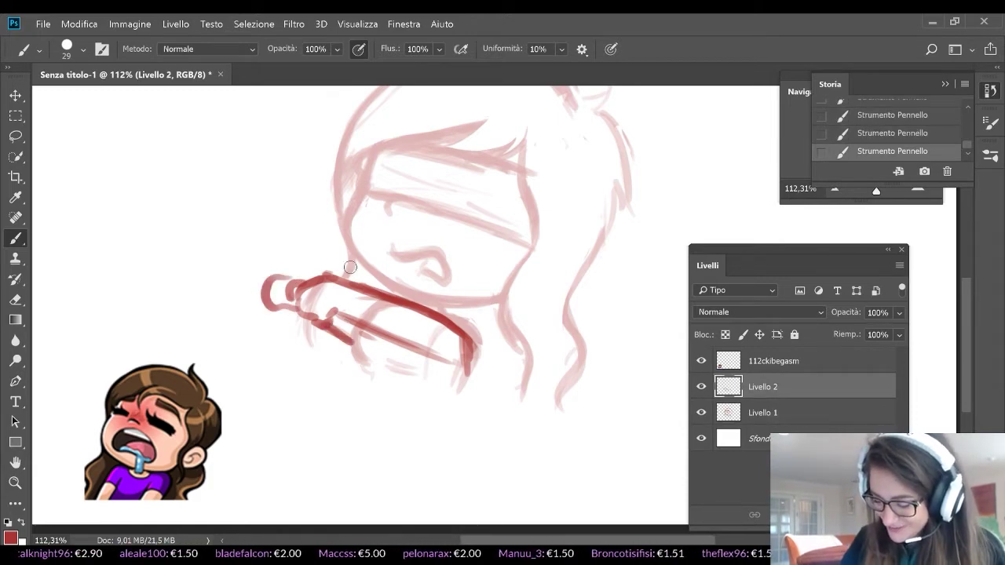
Thicken the elbow curve and trace the chin and the left side of the jaw in darker red
{"action": "mouse_move", "coordinate": [432, 313]}
{"action": "left_mouse_down"}
{"action": "mouse_move", "coordinate": [465, 327]}
{"action": "mouse_move", "coordinate": [468, 380]}
{"action": "left_mouse_up"}
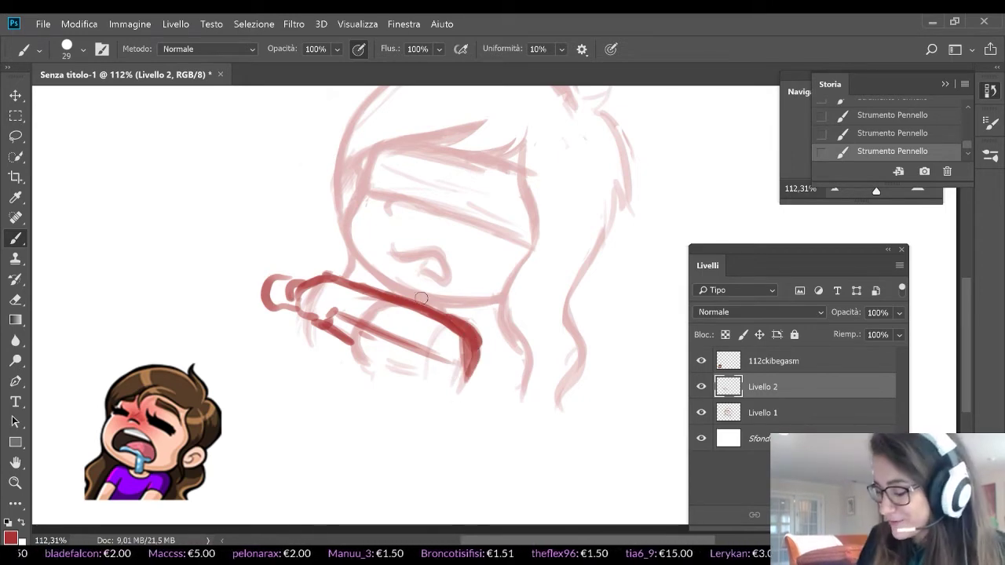
{"action": "left_click_drag", "start_coordinate": [422, 297], "coordinate": [497, 307]}
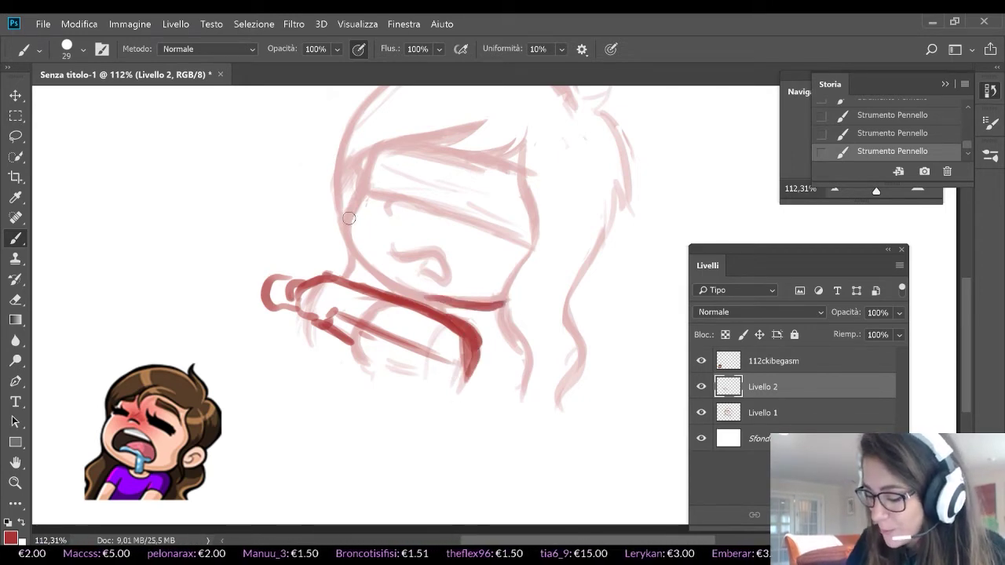
{"action": "mouse_move", "coordinate": [349, 218]}
{"action": "left_mouse_down"}
{"action": "mouse_move", "coordinate": [352, 253]}
{"action": "mouse_move", "coordinate": [439, 301]}
{"action": "mouse_move", "coordinate": [399, 289]}
{"action": "mouse_move", "coordinate": [464, 306]}
{"action": "mouse_move", "coordinate": [422, 292]}
{"action": "left_mouse_up"}
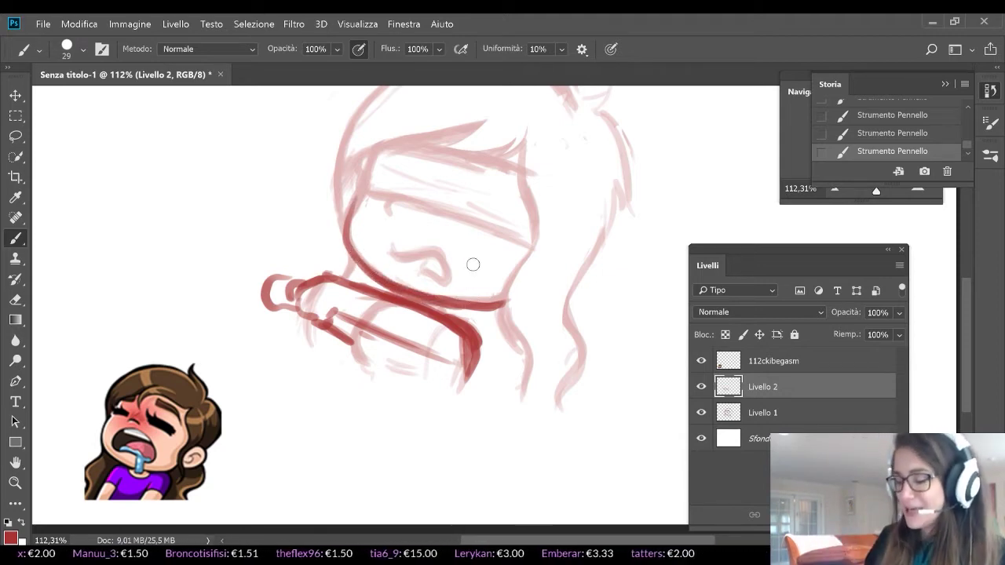
Trace the fringe, the top curve of the head and the upper outer edge of the hair on the right
{"action": "scroll", "coordinate": [472, 264], "scroll_direction": "right", "scroll_amount": 3}
{"action": "scroll", "coordinate": [473, 264], "scroll_direction": "up", "scroll_amount": 2}
{"action": "mouse_move", "coordinate": [392, 189]}
{"action": "left_mouse_down"}
{"action": "mouse_move", "coordinate": [365, 219]}
{"action": "mouse_move", "coordinate": [394, 188]}
{"action": "mouse_move", "coordinate": [329, 208]}
{"action": "mouse_move", "coordinate": [321, 195]}
{"action": "mouse_move", "coordinate": [234, 222]}
{"action": "left_mouse_up"}
{"action": "mouse_move", "coordinate": [278, 198]}
{"action": "left_mouse_down"}
{"action": "mouse_move", "coordinate": [210, 247]}
{"action": "mouse_move", "coordinate": [249, 149]}
{"action": "left_mouse_up"}
{"action": "left_click_drag", "start_coordinate": [196, 239], "coordinate": [274, 143]}
{"action": "mouse_move", "coordinate": [442, 144]}
{"action": "left_mouse_down"}
{"action": "mouse_move", "coordinate": [417, 106]}
{"action": "mouse_move", "coordinate": [250, 135]}
{"action": "mouse_move", "coordinate": [197, 259]}
{"action": "mouse_move", "coordinate": [236, 217]}
{"action": "mouse_move", "coordinate": [220, 241]}
{"action": "left_mouse_up"}
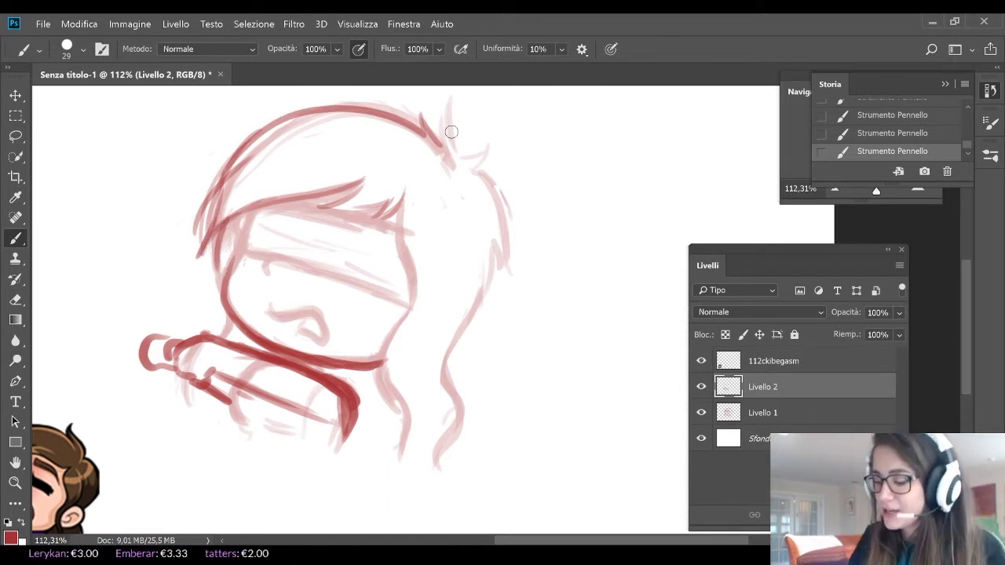
{"action": "mouse_move", "coordinate": [450, 131]}
{"action": "left_mouse_down"}
{"action": "mouse_move", "coordinate": [492, 197]}
{"action": "mouse_move", "coordinate": [472, 175]}
{"action": "mouse_move", "coordinate": [487, 235]}
{"action": "left_mouse_up"}
{"action": "left_click_drag", "start_coordinate": [482, 194], "coordinate": [478, 265]}
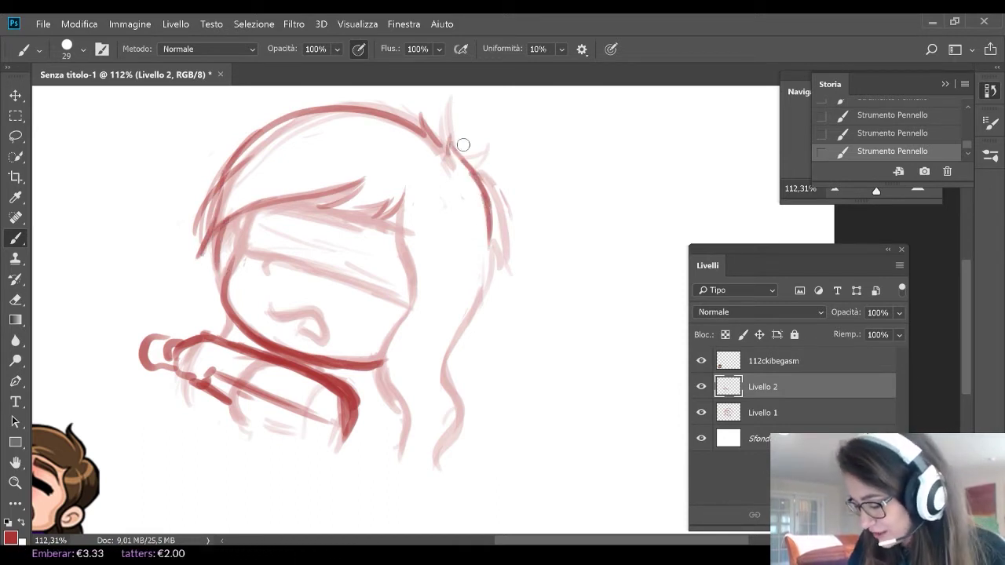
{"action": "left_click_drag", "start_coordinate": [462, 150], "coordinate": [455, 101]}
{"action": "mouse_move", "coordinate": [438, 149]}
{"action": "left_mouse_down"}
{"action": "mouse_move", "coordinate": [453, 114]}
{"action": "mouse_move", "coordinate": [492, 132]}
{"action": "mouse_move", "coordinate": [443, 151]}
{"action": "left_mouse_up"}
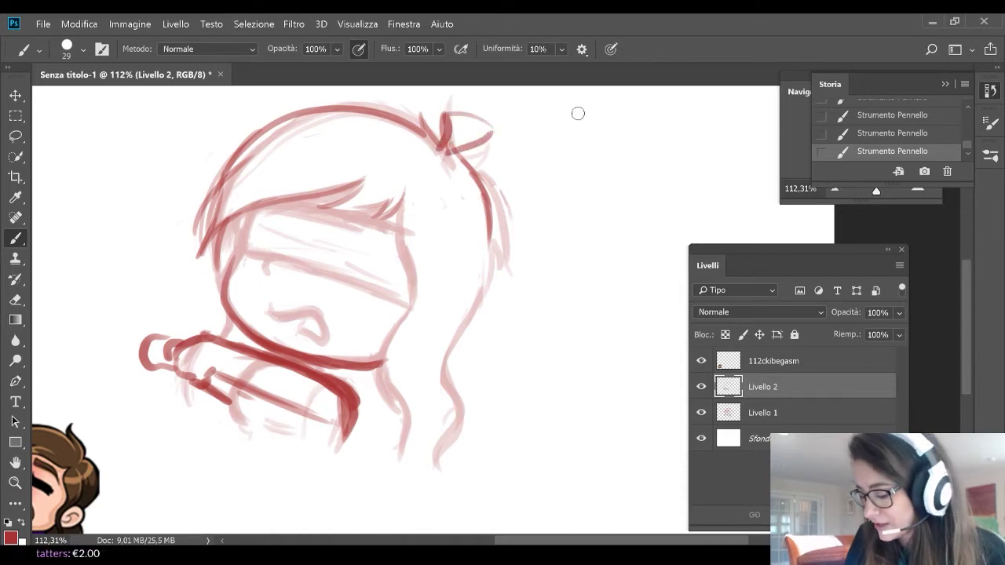
{"action": "left_click", "coordinate": [991, 90]}
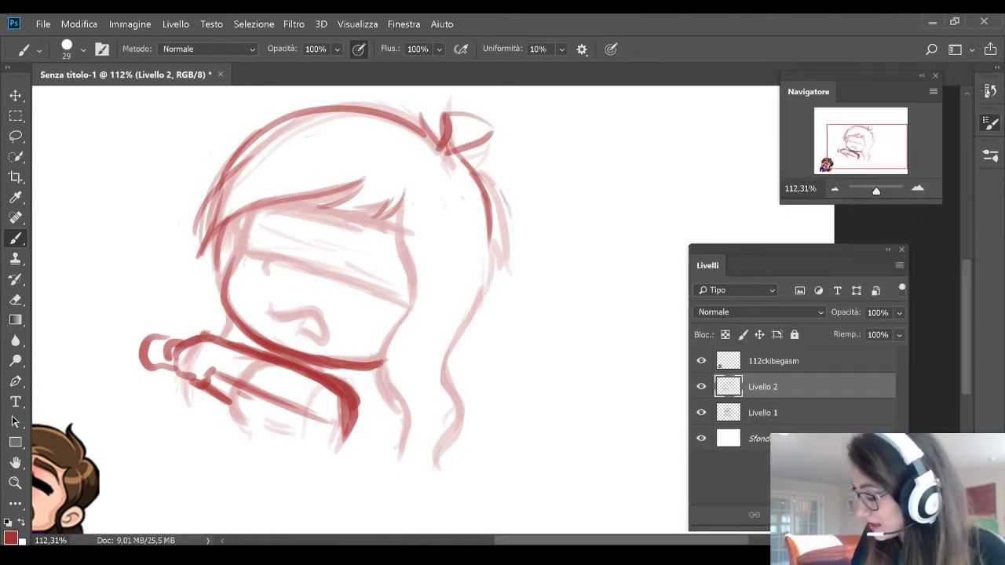
{"action": "left_click", "coordinate": [991, 90]}
{"action": "left_click", "coordinate": [873, 133]}
Draw a small looped hair tuft at the crown and reinforce the hair's outer edge below it
{"action": "mouse_move", "coordinate": [456, 155]}
{"action": "left_mouse_down"}
{"action": "mouse_move", "coordinate": [449, 105]}
{"action": "mouse_move", "coordinate": [466, 112]}
{"action": "mouse_move", "coordinate": [463, 133]}
{"action": "mouse_move", "coordinate": [452, 128]}
{"action": "left_mouse_up"}
{"action": "left_click_drag", "start_coordinate": [468, 168], "coordinate": [483, 263]}
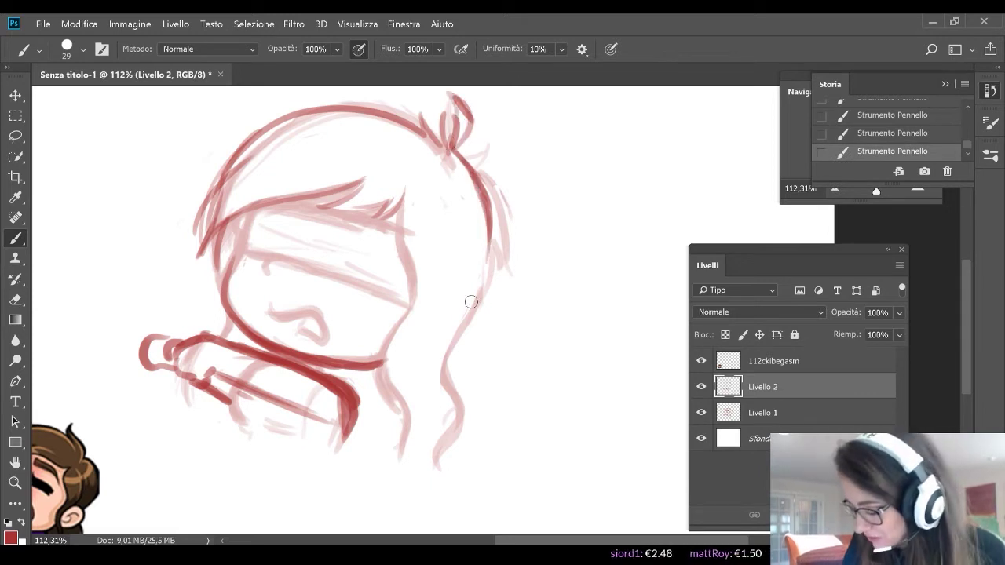
{"action": "left_click_drag", "start_coordinate": [481, 218], "coordinate": [485, 277]}
Trace the right side of the face down to the chin and both edges of the long wavy hair
{"action": "left_click_drag", "start_coordinate": [410, 190], "coordinate": [417, 300]}
{"action": "left_click_drag", "start_coordinate": [415, 259], "coordinate": [382, 376]}
{"action": "left_click_drag", "start_coordinate": [394, 329], "coordinate": [402, 413]}
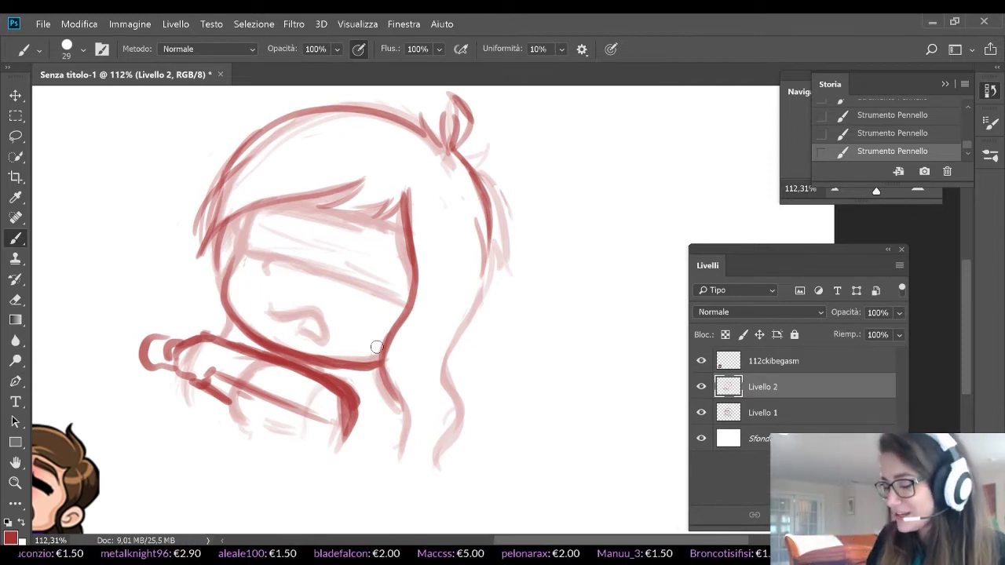
{"action": "mouse_move", "coordinate": [481, 204]}
{"action": "left_mouse_down"}
{"action": "mouse_move", "coordinate": [487, 294]}
{"action": "mouse_move", "coordinate": [440, 359]}
{"action": "mouse_move", "coordinate": [451, 393]}
{"action": "mouse_move", "coordinate": [436, 467]}
{"action": "left_mouse_up"}
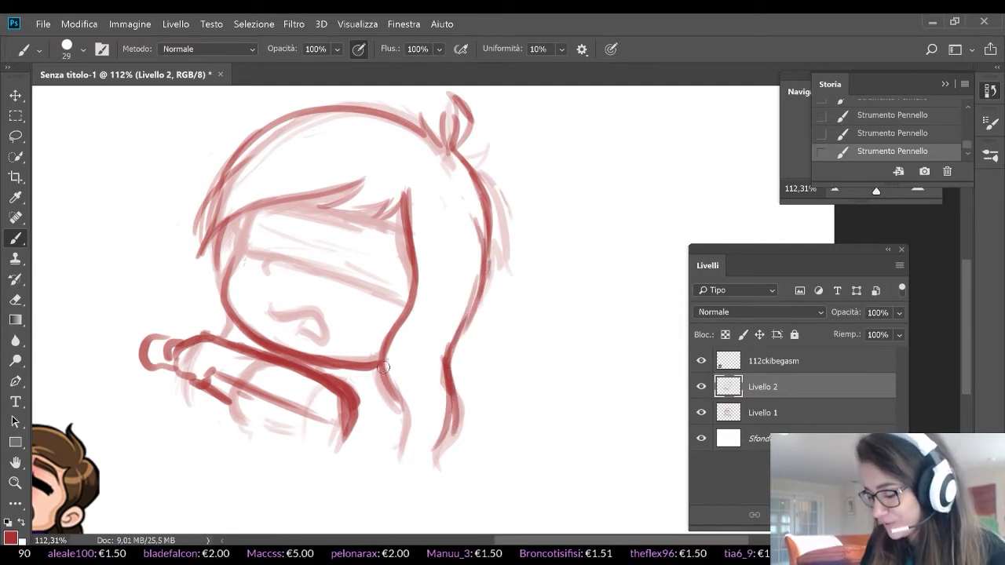
{"action": "left_click_drag", "start_coordinate": [384, 368], "coordinate": [407, 469]}
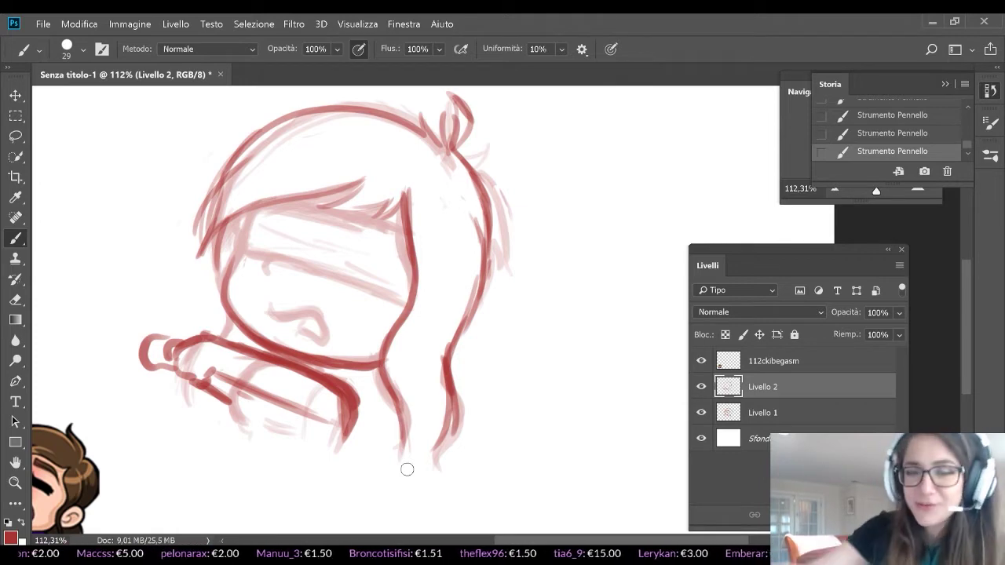
{"action": "left_click_drag", "start_coordinate": [453, 399], "coordinate": [445, 438]}
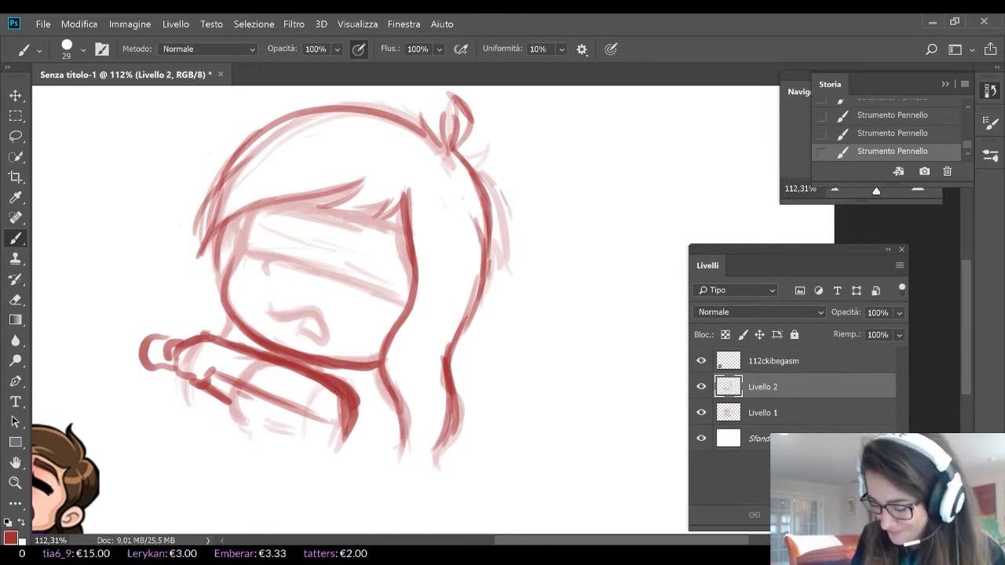
{"action": "left_click", "coordinate": [15, 135]}
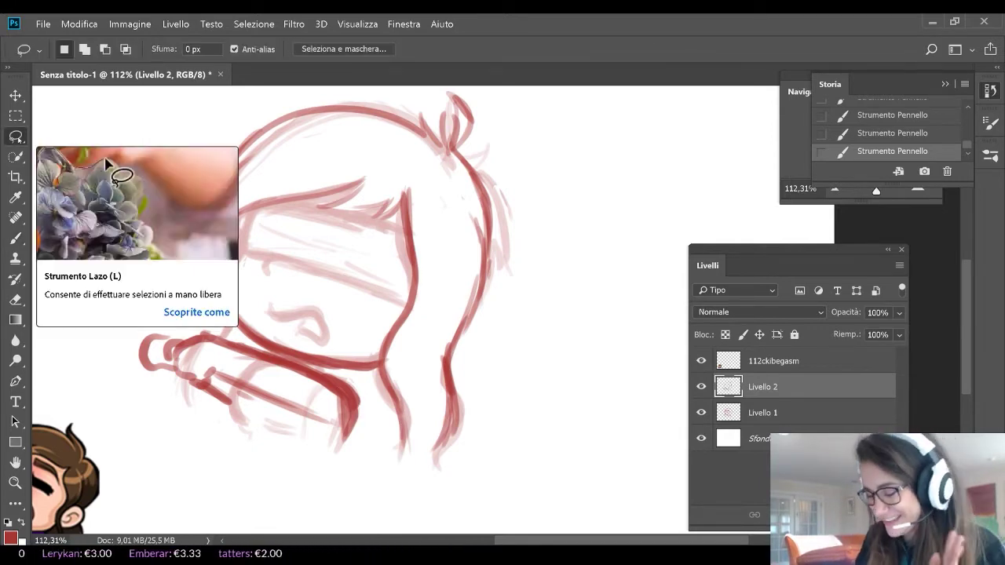
{"action": "left_click", "coordinate": [474, 223]}
{"action": "left_click", "coordinate": [580, 248]}
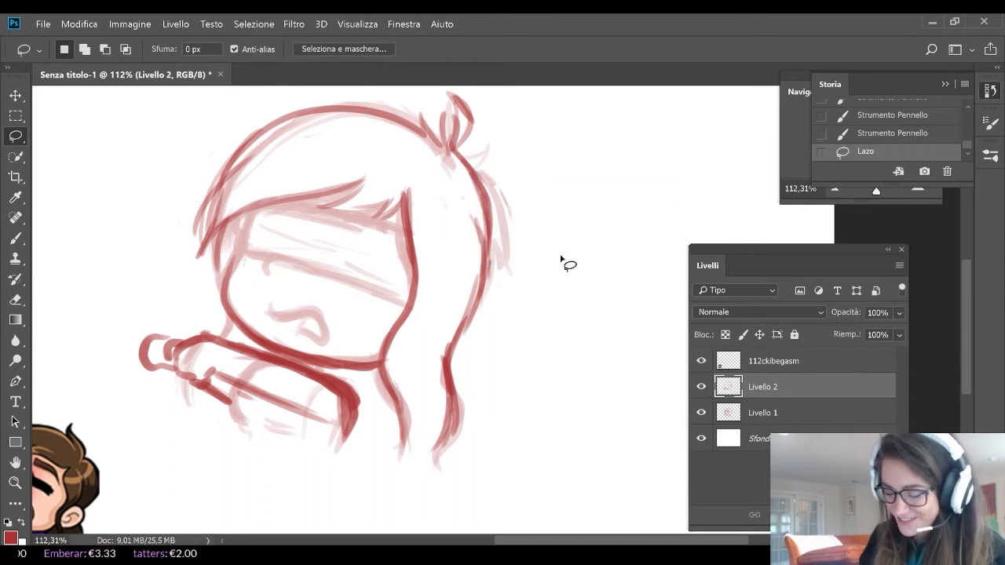
{"action": "scroll", "coordinate": [561, 258], "scroll_direction": "left", "scroll_amount": 3}
{"action": "scroll", "coordinate": [560, 257], "scroll_direction": "down", "scroll_amount": 2}
{"action": "key", "text": "b"}
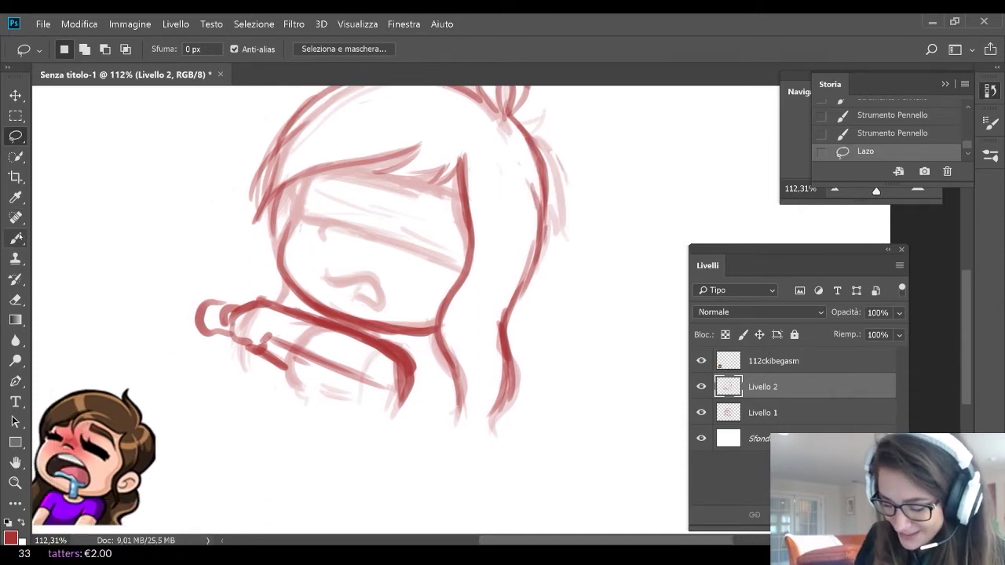
{"action": "left_click", "coordinate": [473, 296]}
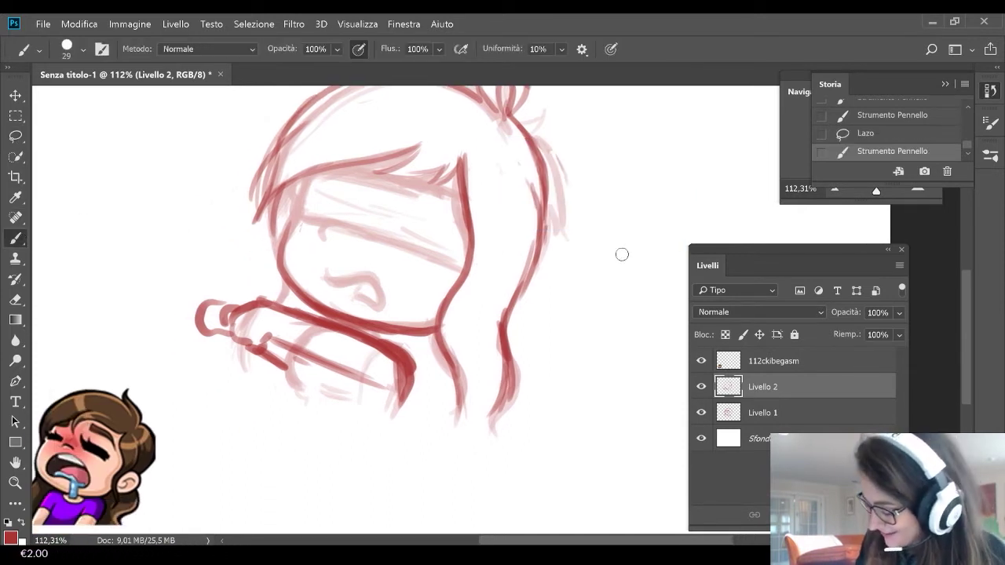
Sketch a curved ear between the face and the back hair on Livello 1, and darken its outline on Livello 2
{"action": "left_click", "coordinate": [780, 409]}
{"action": "key", "text": "m"}
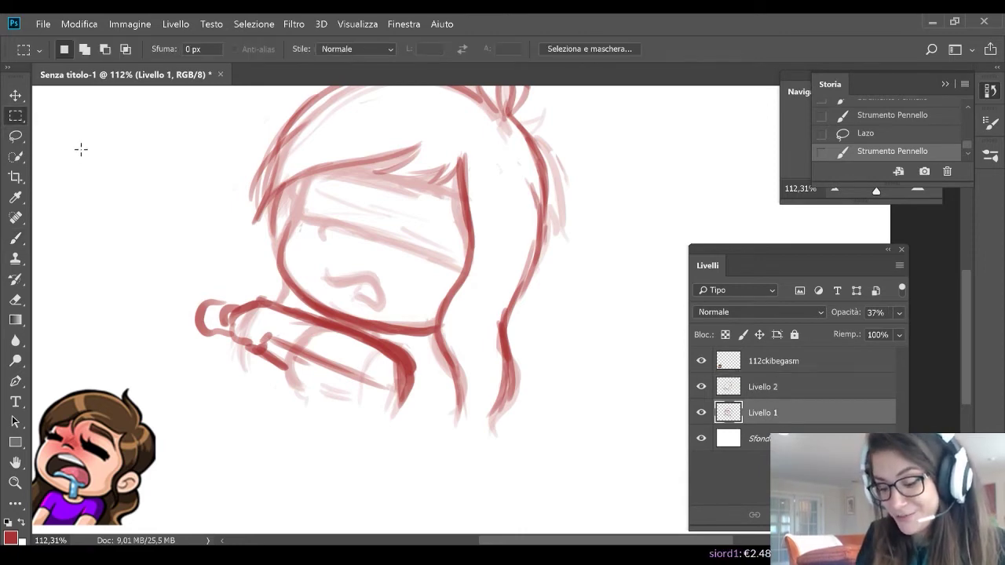
{"action": "left_click", "coordinate": [79, 150]}
{"action": "key", "text": "b"}
{"action": "mouse_move", "coordinate": [481, 264]}
{"action": "left_mouse_down"}
{"action": "mouse_move", "coordinate": [498, 296]}
{"action": "mouse_move", "coordinate": [470, 312]}
{"action": "left_mouse_up"}
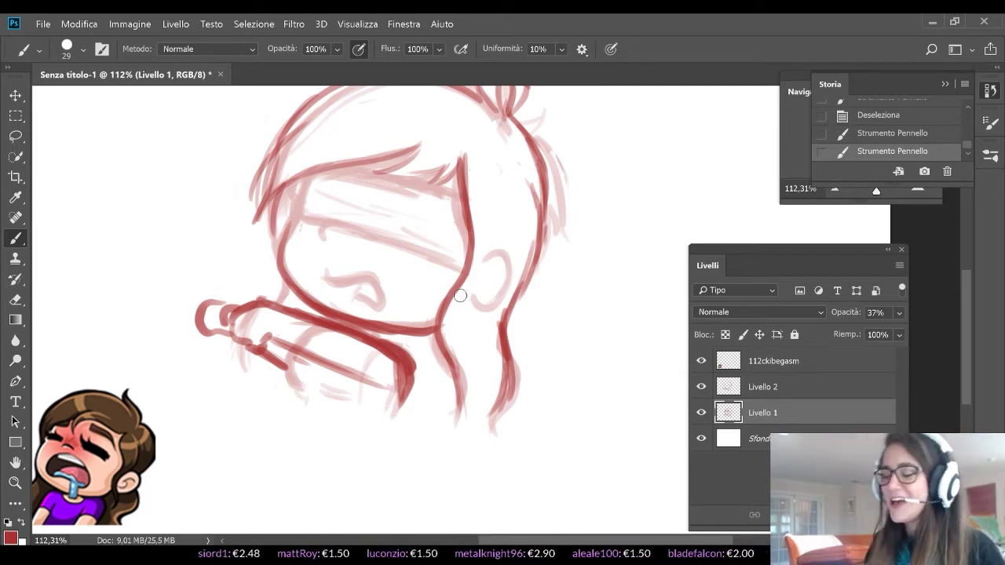
{"action": "left_click", "coordinate": [729, 387]}
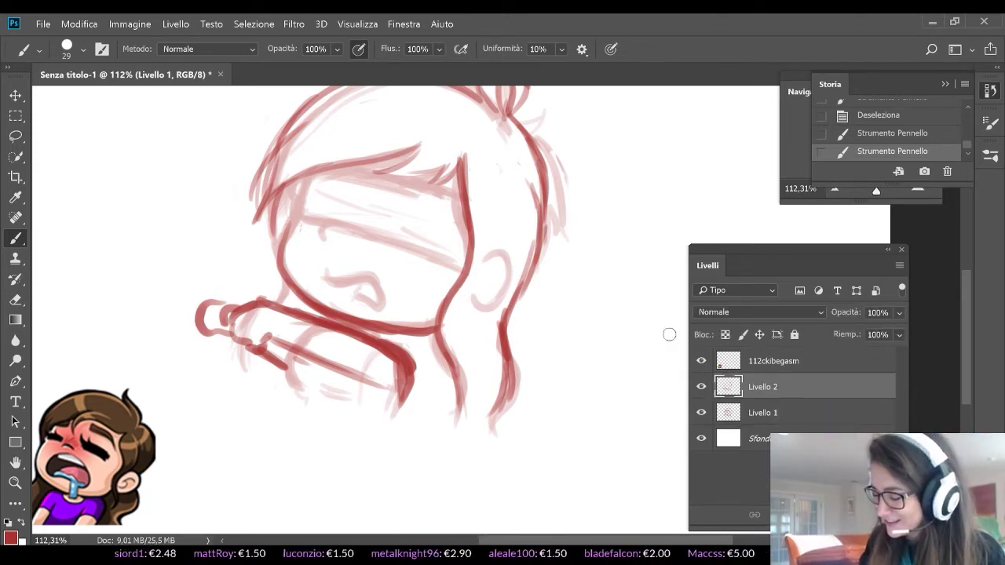
{"action": "mouse_move", "coordinate": [471, 286]}
{"action": "left_mouse_down"}
{"action": "mouse_move", "coordinate": [500, 281]}
{"action": "mouse_move", "coordinate": [498, 291]}
{"action": "mouse_move", "coordinate": [503, 243]}
{"action": "mouse_move", "coordinate": [501, 286]}
{"action": "left_mouse_up"}
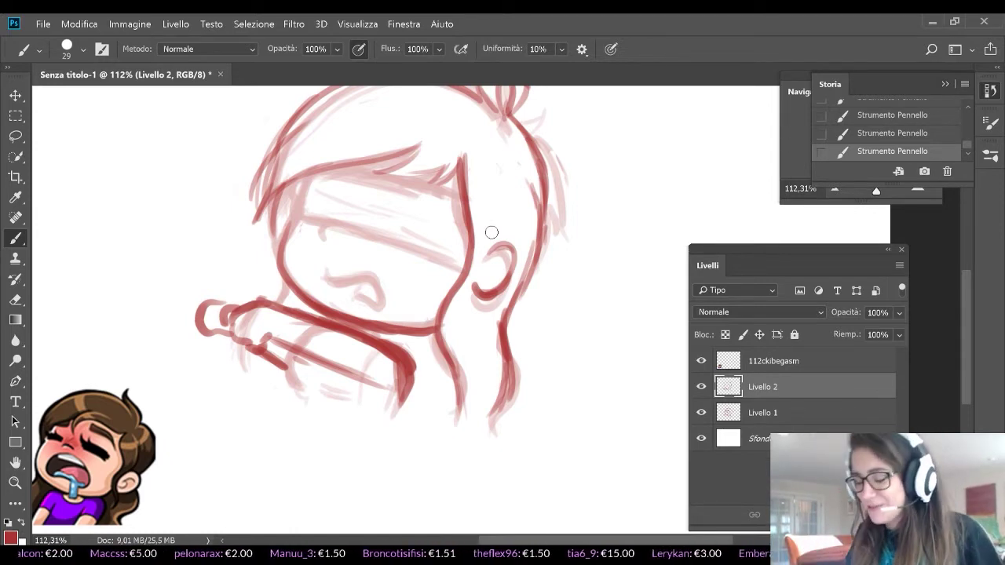
Paint dark strokes on Livello 2 for the body edge under the arm and the lower end of the sleeve
{"action": "scroll", "coordinate": [492, 233], "scroll_direction": "down", "scroll_amount": 2}
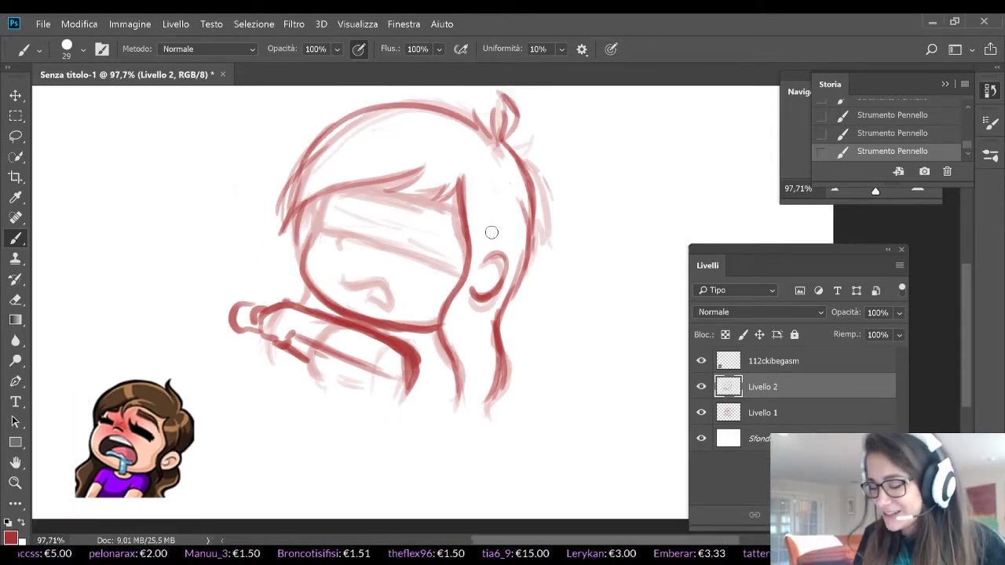
{"action": "scroll", "coordinate": [492, 232], "scroll_direction": "up", "scroll_amount": 4}
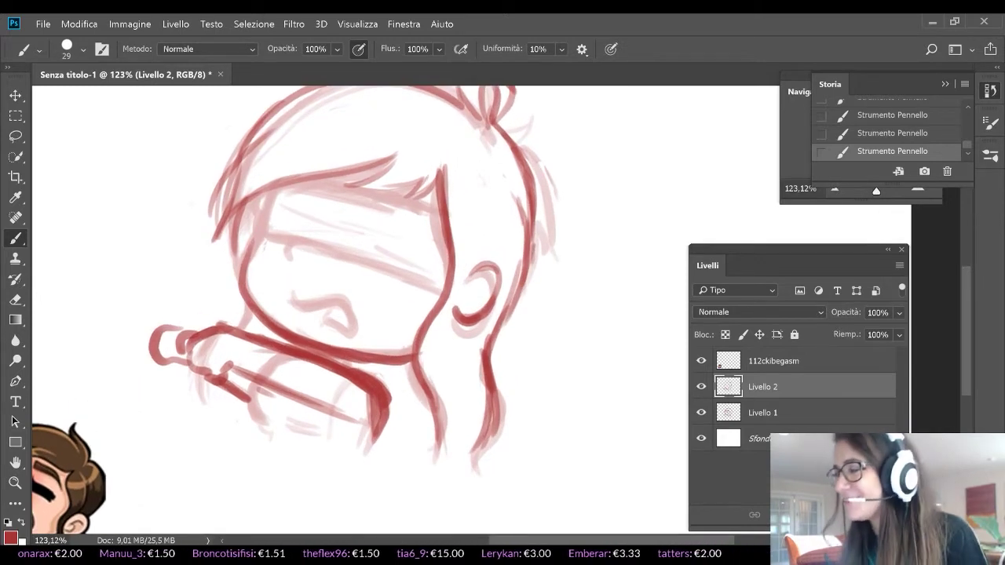
{"action": "scroll", "coordinate": [361, 306], "scroll_direction": "up", "scroll_amount": 3}
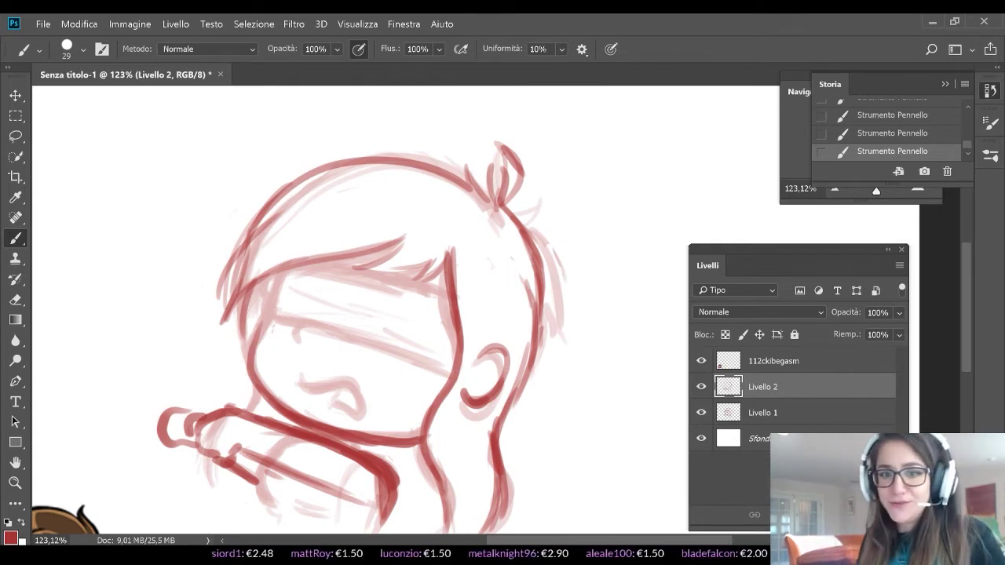
{"action": "scroll", "coordinate": [361, 306], "scroll_direction": "down", "scroll_amount": 3}
{"action": "scroll", "coordinate": [361, 306], "scroll_direction": "down", "scroll_amount": 2}
{"action": "scroll", "coordinate": [361, 307], "scroll_direction": "up", "scroll_amount": 3}
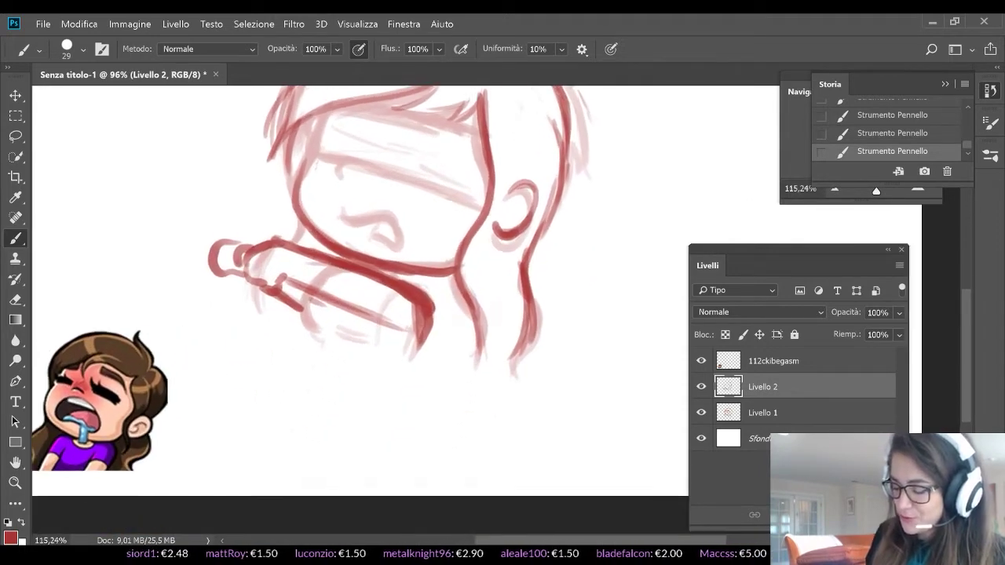
{"action": "mouse_move", "coordinate": [295, 293]}
{"action": "left_mouse_down"}
{"action": "mouse_move", "coordinate": [317, 322]}
{"action": "mouse_move", "coordinate": [324, 300]}
{"action": "mouse_move", "coordinate": [326, 330]}
{"action": "mouse_move", "coordinate": [314, 307]}
{"action": "mouse_move", "coordinate": [327, 309]}
{"action": "mouse_move", "coordinate": [314, 334]}
{"action": "left_mouse_up"}
{"action": "left_click_drag", "start_coordinate": [415, 297], "coordinate": [424, 352]}
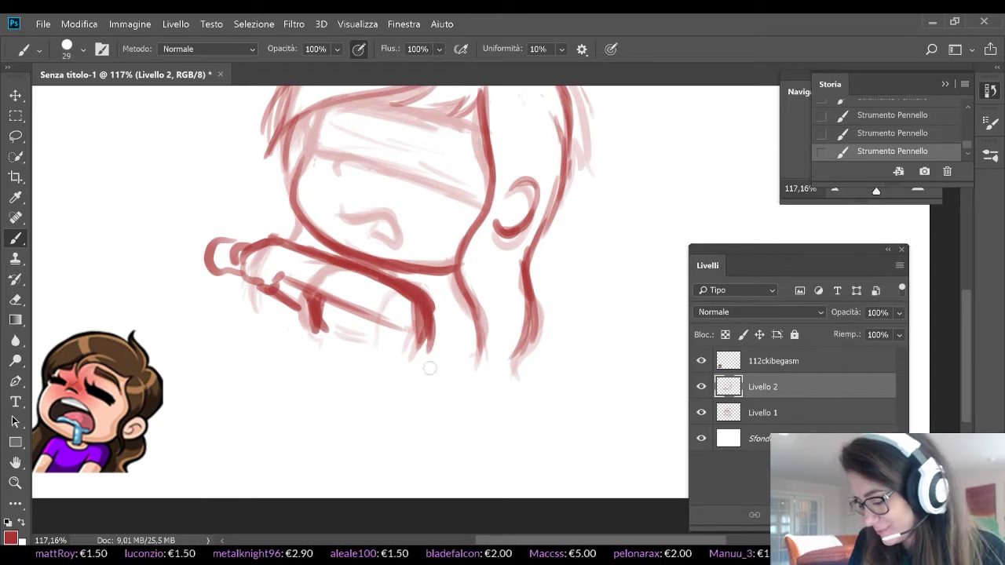
Sketch a boxy container outline with sloped shoulders directly below the character's outstretched hand
{"action": "scroll", "coordinate": [430, 369], "scroll_direction": "up", "scroll_amount": 3}
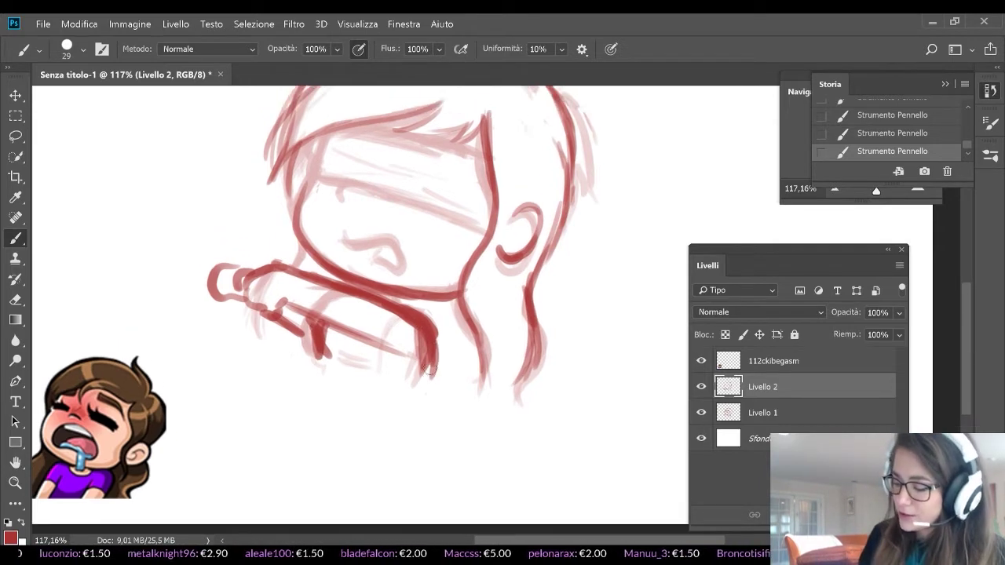
{"action": "mouse_move", "coordinate": [237, 329]}
{"action": "left_mouse_down"}
{"action": "mouse_move", "coordinate": [209, 354]}
{"action": "mouse_move", "coordinate": [199, 398]}
{"action": "mouse_move", "coordinate": [272, 417]}
{"action": "mouse_move", "coordinate": [281, 367]}
{"action": "mouse_move", "coordinate": [227, 322]}
{"action": "left_mouse_up"}
{"action": "mouse_move", "coordinate": [134, 564]}
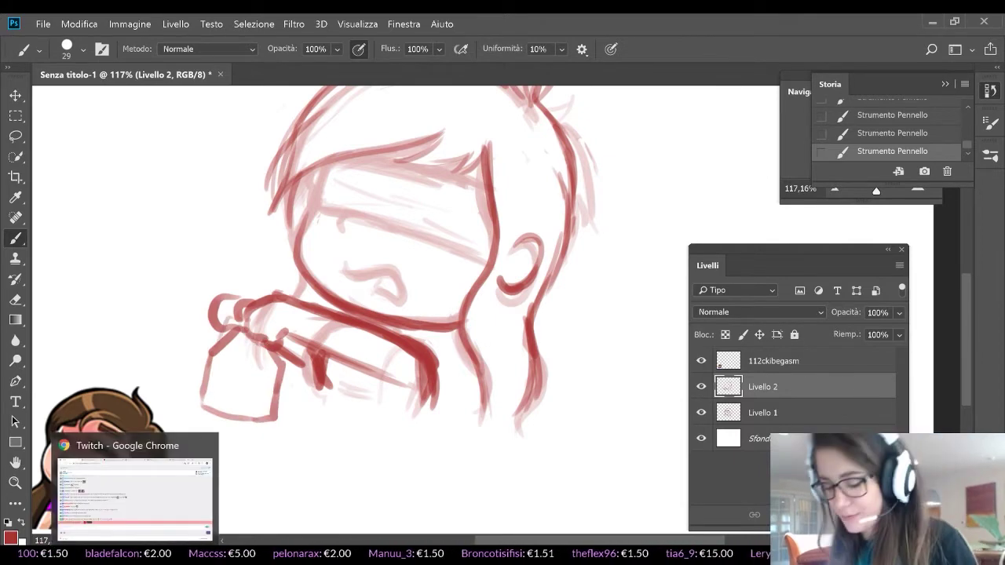
{"action": "left_click_drag", "start_coordinate": [361, 314], "coordinate": [397, 286]}
{"action": "key", "text": "l"}
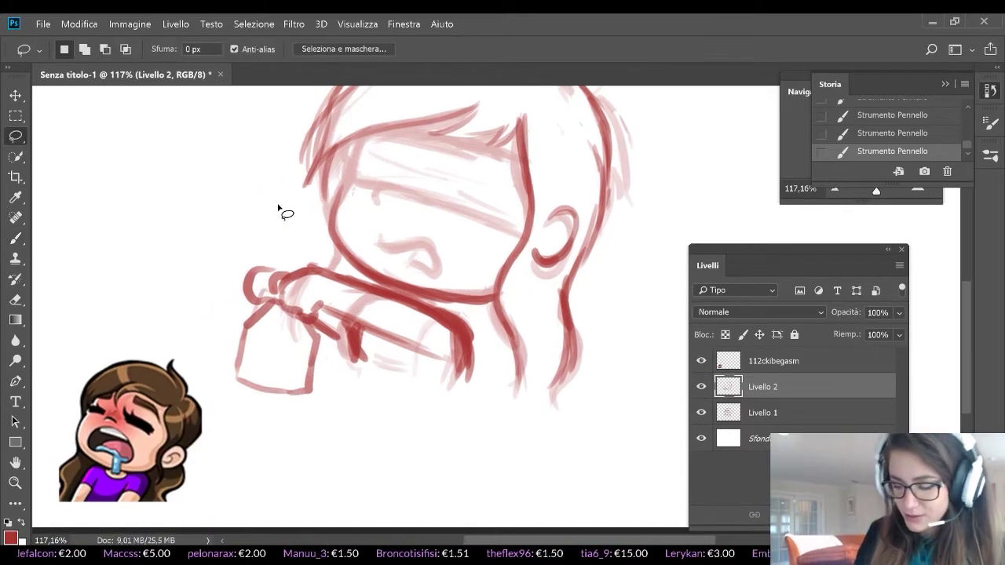
{"action": "middle_click", "coordinate": [279, 209]}
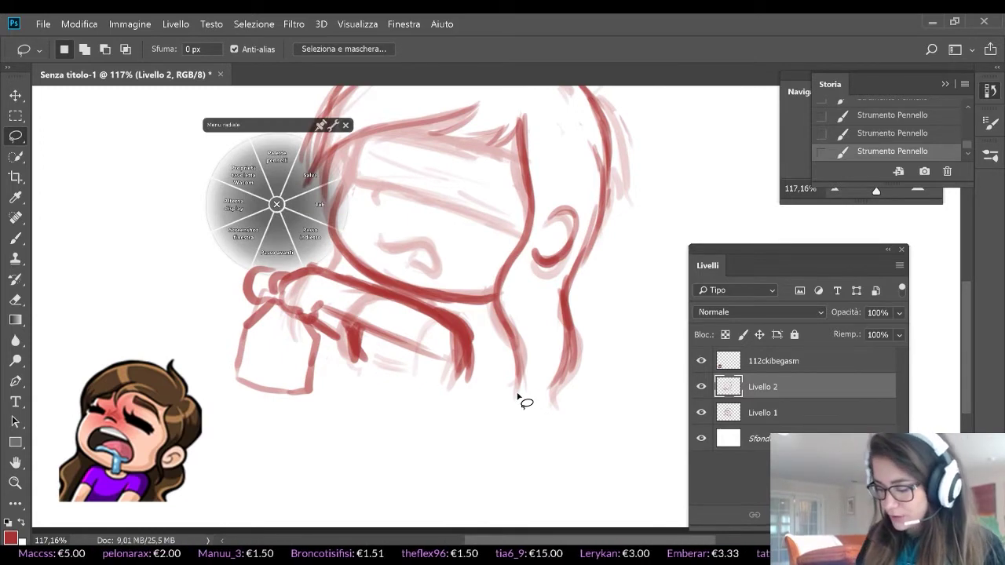
{"action": "scroll", "coordinate": [521, 400], "scroll_direction": "right", "scroll_amount": 5}
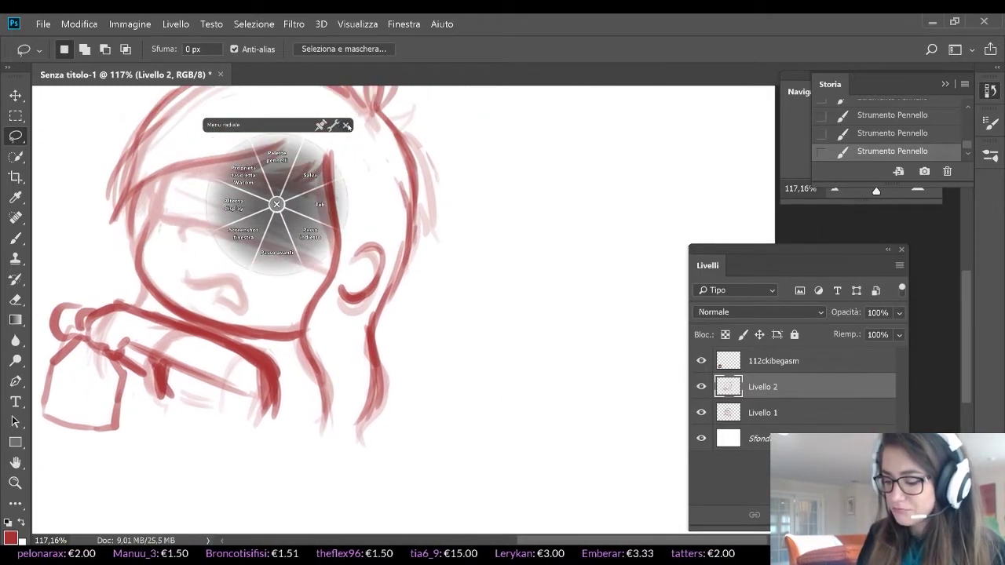
{"action": "left_click", "coordinate": [335, 125]}
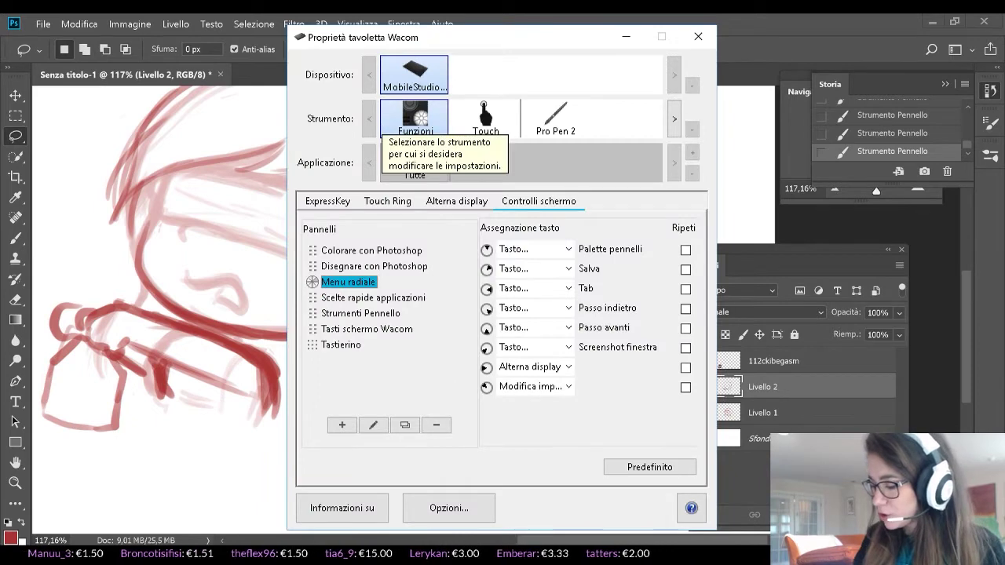
{"action": "left_click", "coordinate": [698, 36]}
Merge Livello 2 down into Livello 1
{"action": "right_click", "coordinate": [794, 385]}
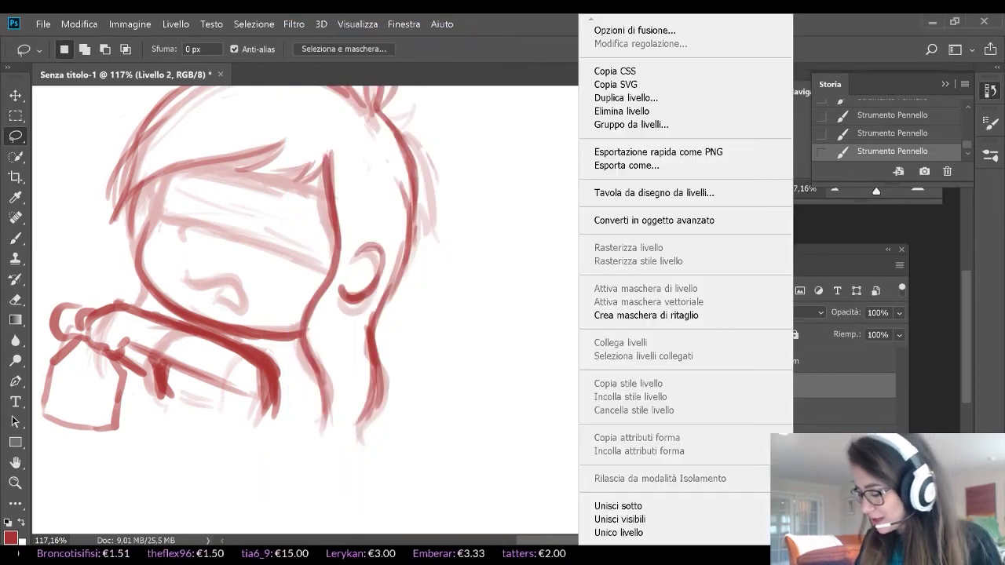
{"action": "left_click", "coordinate": [721, 508]}
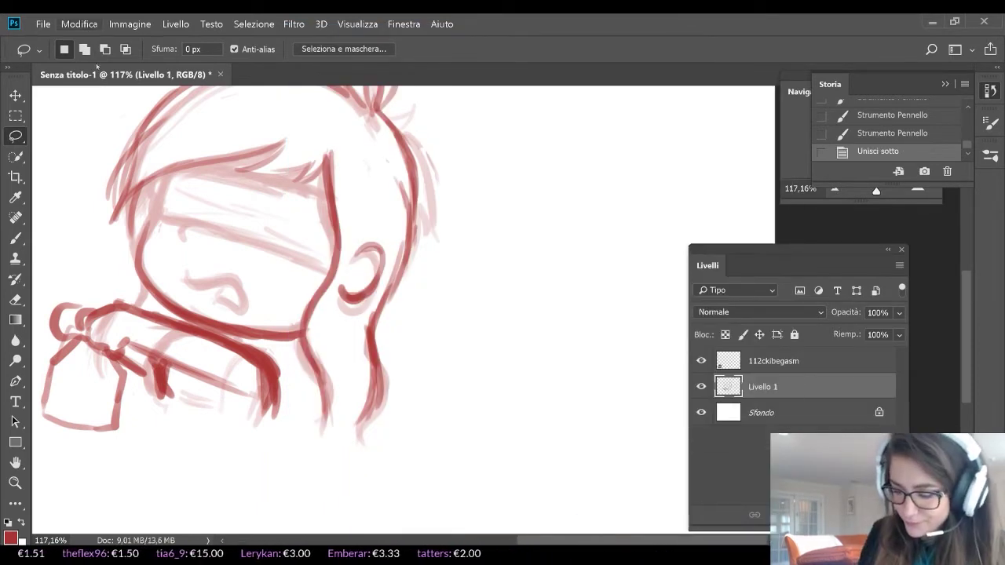
{"action": "left_click", "coordinate": [79, 24]}
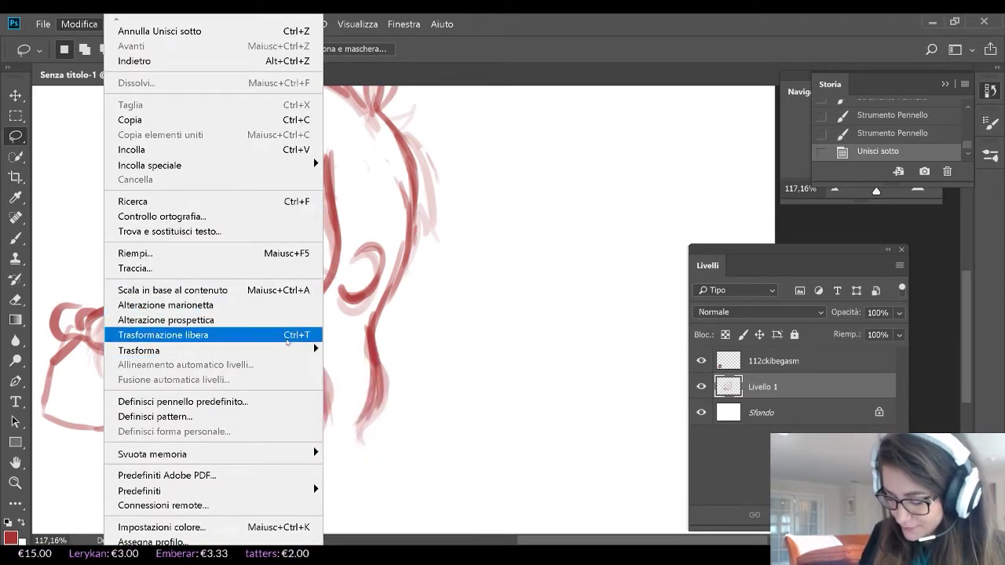
{"action": "left_click", "coordinate": [240, 335]}
{"action": "mouse_move", "coordinate": [437, 444]}
{"action": "left_mouse_down"}
{"action": "mouse_move", "coordinate": [332, 352]}
{"action": "mouse_move", "coordinate": [392, 420]}
{"action": "mouse_move", "coordinate": [392, 410]}
{"action": "left_mouse_up"}
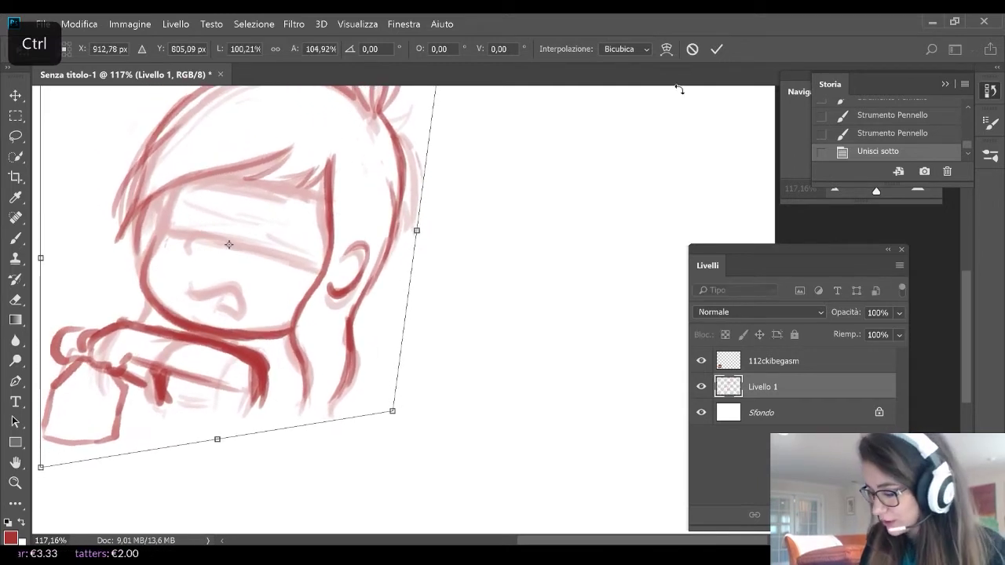
{"action": "left_click", "coordinate": [692, 48]}
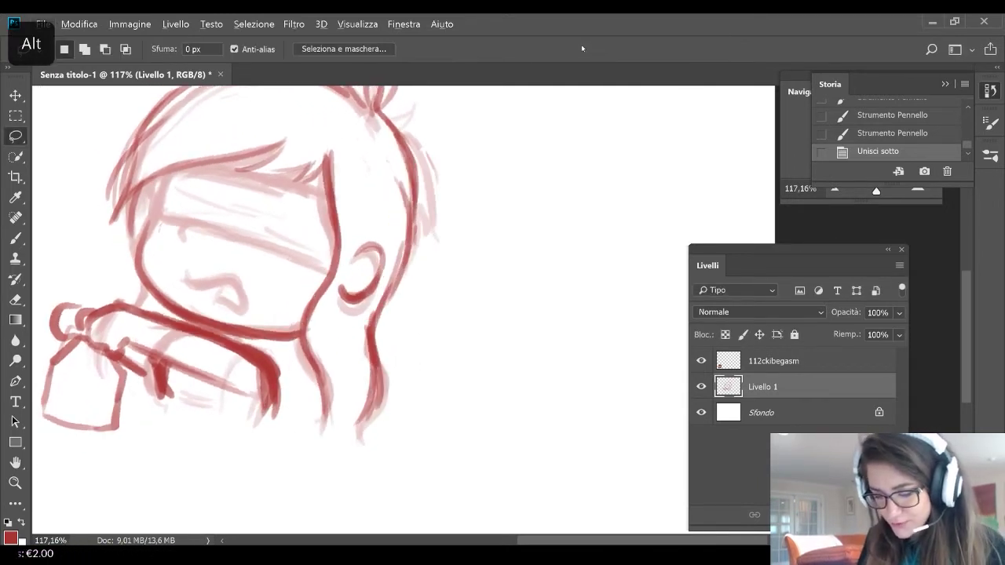
Scale the merged sketch down proportionally to about 66% with Free Transform and shift it so the whole character sits on the canvas
{"action": "key", "text": "shift"}
{"action": "left_click", "coordinate": [129, 23]}
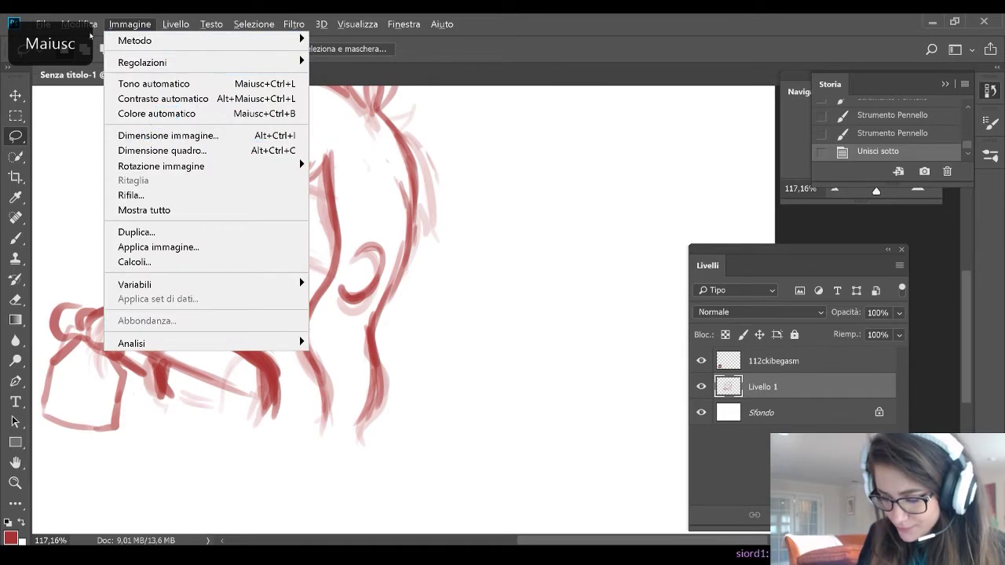
{"action": "mouse_move", "coordinate": [78, 23]}
{"action": "left_click", "coordinate": [165, 334]}
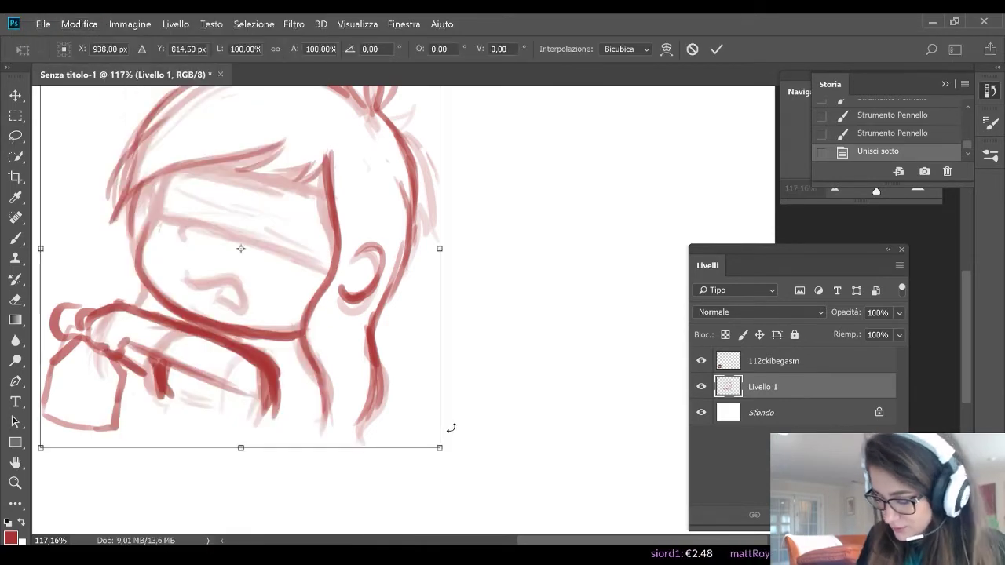
{"action": "key", "text": "shift"}
{"action": "left_click_drag", "start_coordinate": [437, 448], "coordinate": [281, 338]}
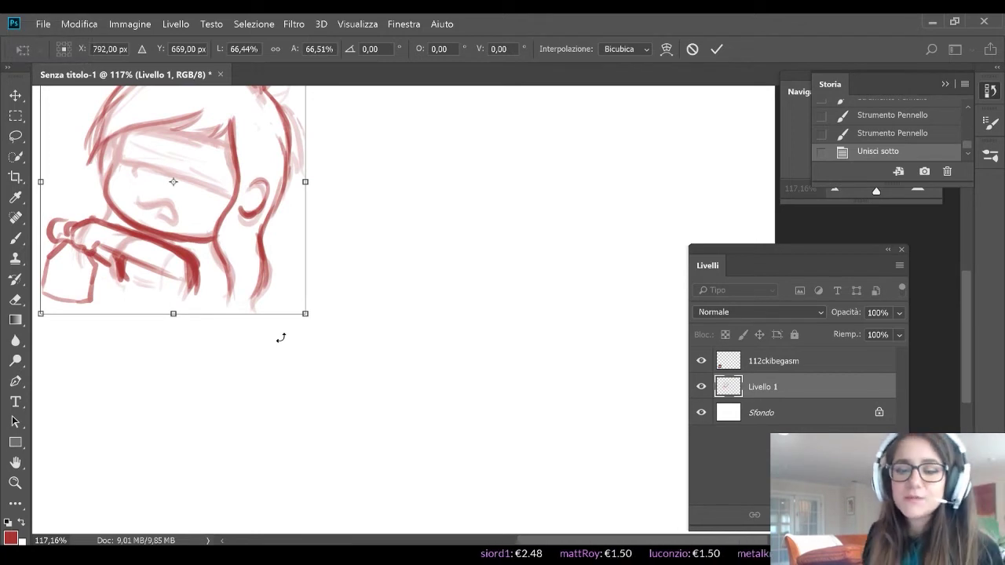
{"action": "left_click_drag", "start_coordinate": [259, 196], "coordinate": [292, 260]}
{"action": "left_click", "coordinate": [716, 49]}
{"action": "key", "text": "l"}
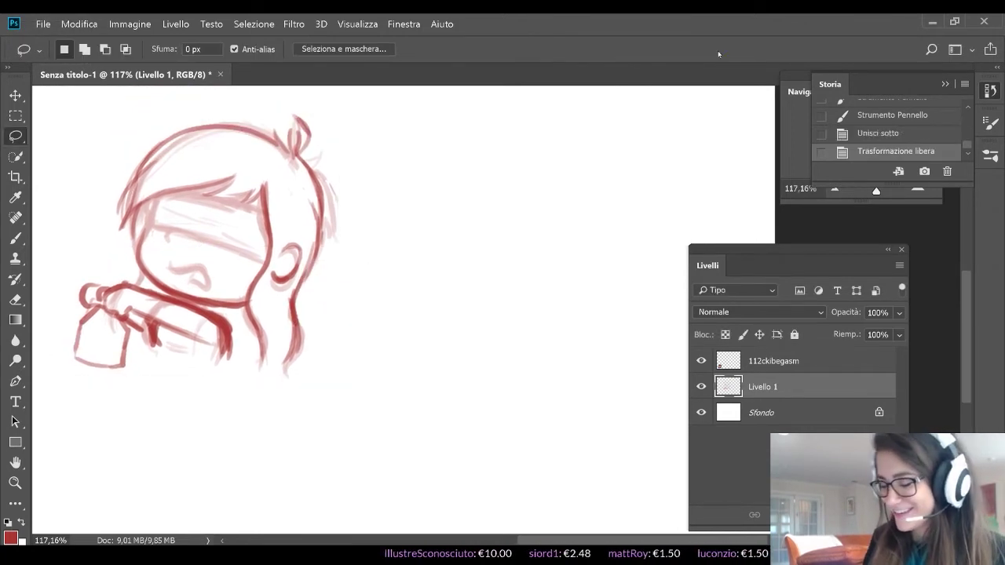
Move the scaled sketch to the canvas's upper-left area, above the coloured reference emote
{"action": "scroll", "coordinate": [398, 322], "scroll_direction": "down", "scroll_amount": 3}
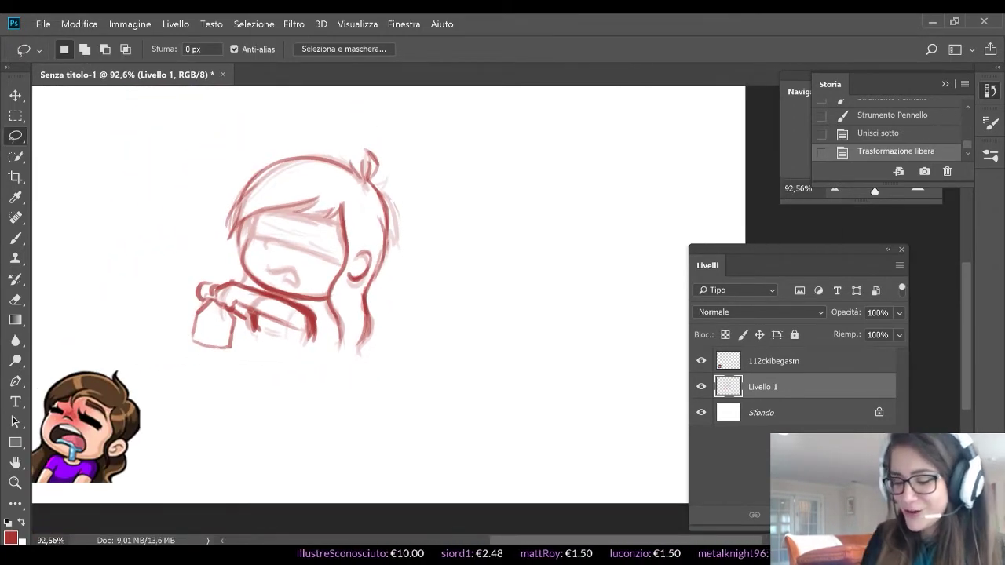
{"action": "key", "text": "v"}
{"action": "mouse_move", "coordinate": [330, 284]}
{"action": "left_mouse_down"}
{"action": "mouse_move", "coordinate": [258, 262]}
{"action": "mouse_move", "coordinate": [651, 314]}
{"action": "mouse_move", "coordinate": [424, 424]}
{"action": "left_mouse_up"}
{"action": "mouse_move", "coordinate": [347, 246]}
{"action": "left_mouse_down"}
{"action": "mouse_move", "coordinate": [182, 213]}
{"action": "mouse_move", "coordinate": [199, 216]}
{"action": "left_mouse_up"}
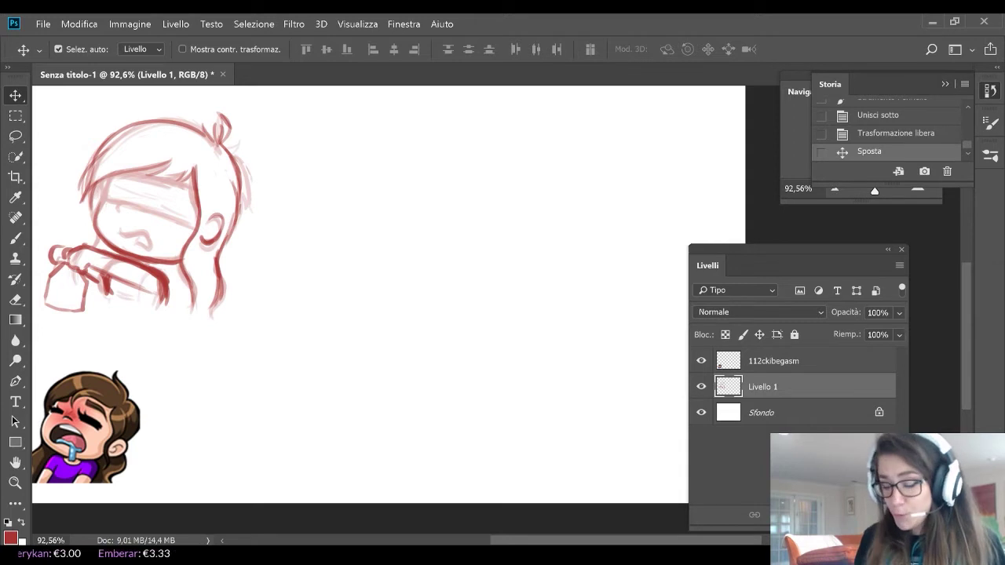
Sketch a lantern outline with a round top, slightly flared body and flat base in the blank area beside the first character sketch
{"action": "key", "text": "b"}
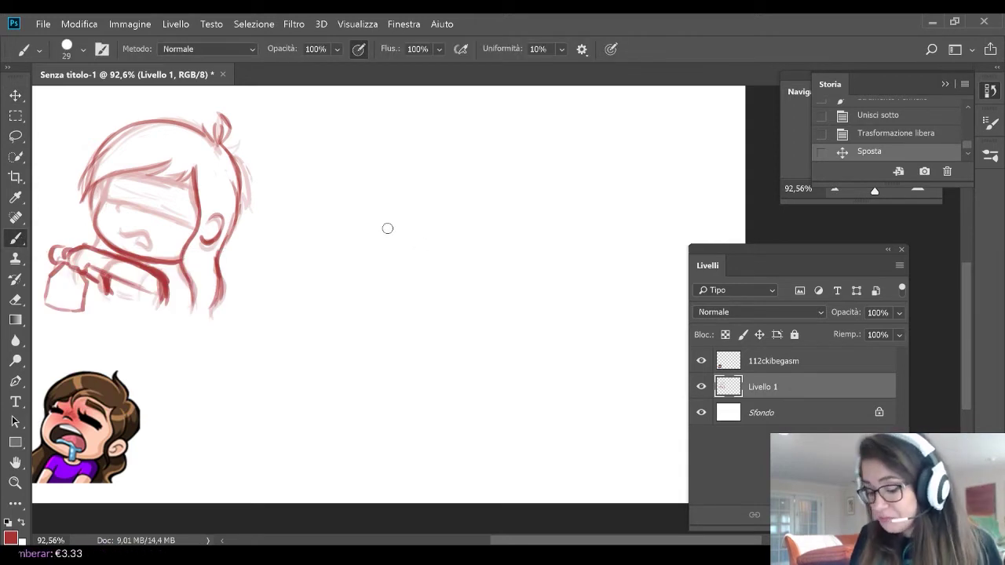
{"action": "left_click_drag", "start_coordinate": [391, 192], "coordinate": [391, 256]}
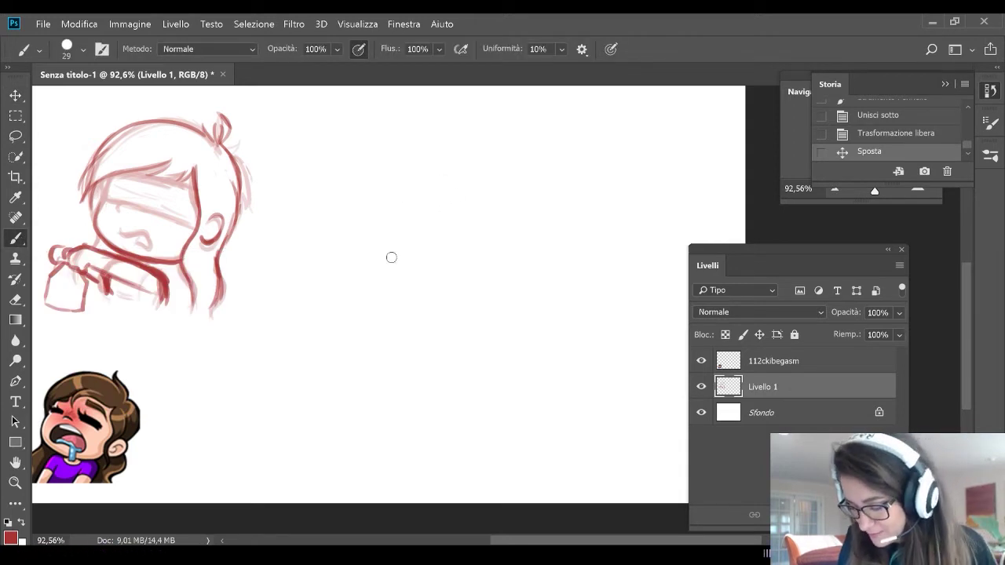
{"action": "mouse_move", "coordinate": [389, 211]}
{"action": "left_mouse_down"}
{"action": "mouse_move", "coordinate": [423, 211]}
{"action": "mouse_move", "coordinate": [398, 183]}
{"action": "mouse_move", "coordinate": [383, 223]}
{"action": "mouse_move", "coordinate": [416, 212]}
{"action": "mouse_move", "coordinate": [430, 222]}
{"action": "mouse_move", "coordinate": [388, 216]}
{"action": "mouse_move", "coordinate": [374, 292]}
{"action": "left_mouse_up"}
{"action": "left_click_drag", "start_coordinate": [373, 236], "coordinate": [433, 305]}
{"action": "left_click_drag", "start_coordinate": [430, 221], "coordinate": [435, 305]}
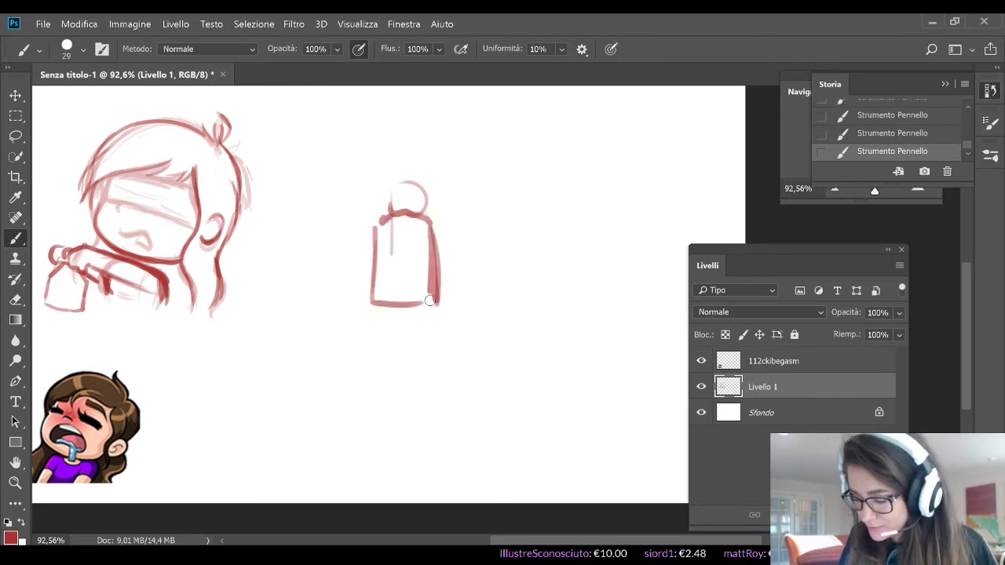
{"action": "left_click_drag", "start_coordinate": [363, 308], "coordinate": [438, 310]}
Add curved flame contours inside the lantern and reinforce its side and base outlines
{"action": "left_click_drag", "start_coordinate": [389, 231], "coordinate": [386, 287]}
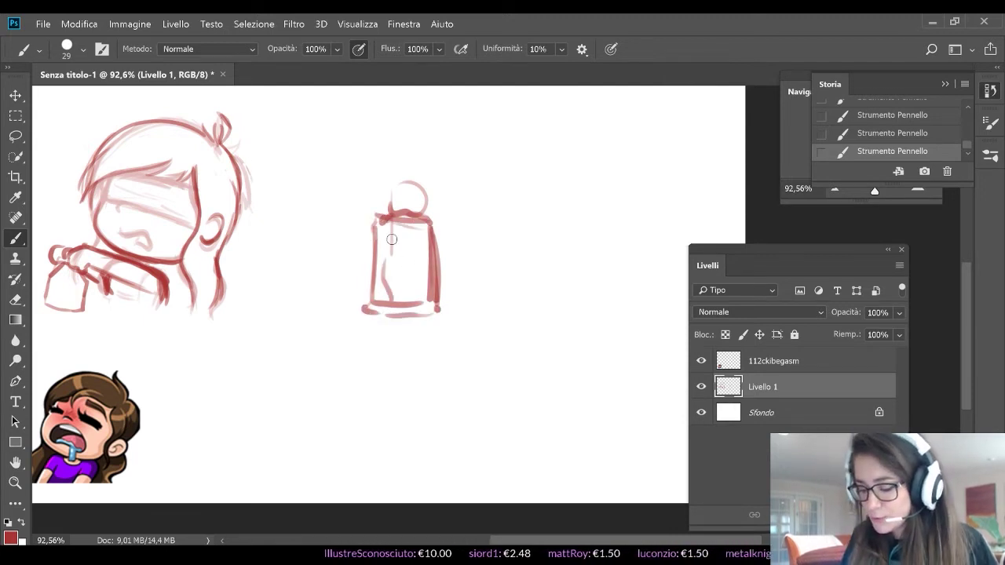
{"action": "mouse_move", "coordinate": [393, 231]}
{"action": "left_mouse_down"}
{"action": "mouse_move", "coordinate": [414, 250]}
{"action": "mouse_move", "coordinate": [405, 284]}
{"action": "left_mouse_up"}
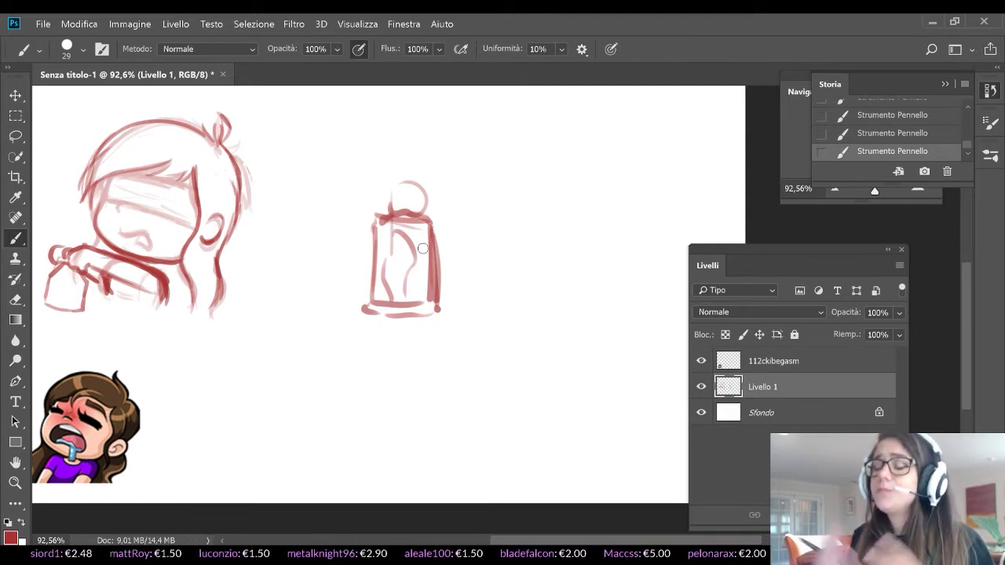
{"action": "left_click_drag", "start_coordinate": [430, 230], "coordinate": [430, 297]}
{"action": "mouse_move", "coordinate": [370, 248]}
{"action": "left_mouse_down"}
{"action": "mouse_move", "coordinate": [368, 311]}
{"action": "mouse_move", "coordinate": [407, 281]}
{"action": "mouse_move", "coordinate": [372, 278]}
{"action": "mouse_move", "coordinate": [373, 223]}
{"action": "mouse_move", "coordinate": [448, 198]}
{"action": "mouse_move", "coordinate": [423, 216]}
{"action": "mouse_move", "coordinate": [424, 316]}
{"action": "left_mouse_up"}
Sketch a large round head partly hidden behind the lantern and strengthen its contour with overlapping strokes
{"action": "mouse_move", "coordinate": [430, 182]}
{"action": "left_mouse_down"}
{"action": "mouse_move", "coordinate": [522, 171]}
{"action": "mouse_move", "coordinate": [544, 240]}
{"action": "left_mouse_up"}
{"action": "mouse_move", "coordinate": [438, 281]}
{"action": "left_mouse_down"}
{"action": "mouse_move", "coordinate": [532, 290]}
{"action": "mouse_move", "coordinate": [531, 169]}
{"action": "left_mouse_up"}
{"action": "left_click_drag", "start_coordinate": [424, 166], "coordinate": [553, 240]}
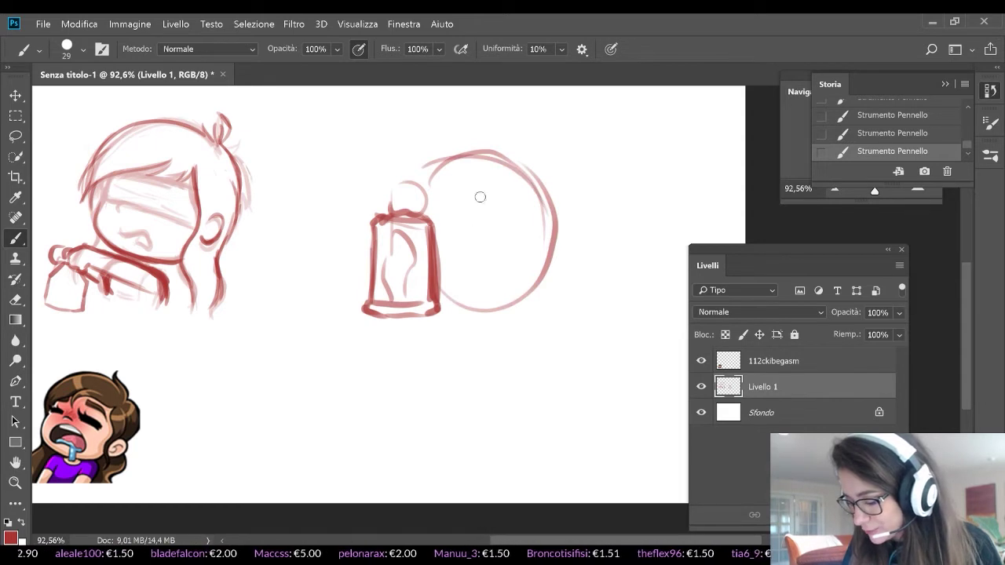
{"action": "mouse_move", "coordinate": [515, 172]}
{"action": "left_mouse_down"}
{"action": "mouse_move", "coordinate": [544, 237]}
{"action": "mouse_move", "coordinate": [542, 280]}
{"action": "mouse_move", "coordinate": [444, 303]}
{"action": "mouse_move", "coordinate": [542, 272]}
{"action": "left_mouse_up"}
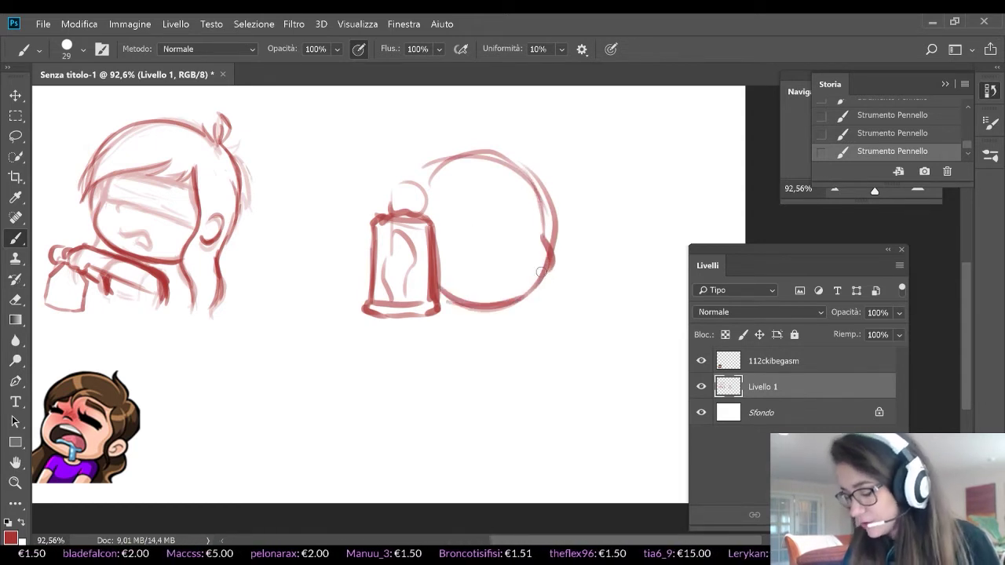
{"action": "mouse_move", "coordinate": [487, 305]}
{"action": "left_mouse_down"}
{"action": "mouse_move", "coordinate": [548, 261]}
{"action": "mouse_move", "coordinate": [542, 220]}
{"action": "mouse_move", "coordinate": [427, 166]}
{"action": "mouse_move", "coordinate": [550, 245]}
{"action": "left_mouse_up"}
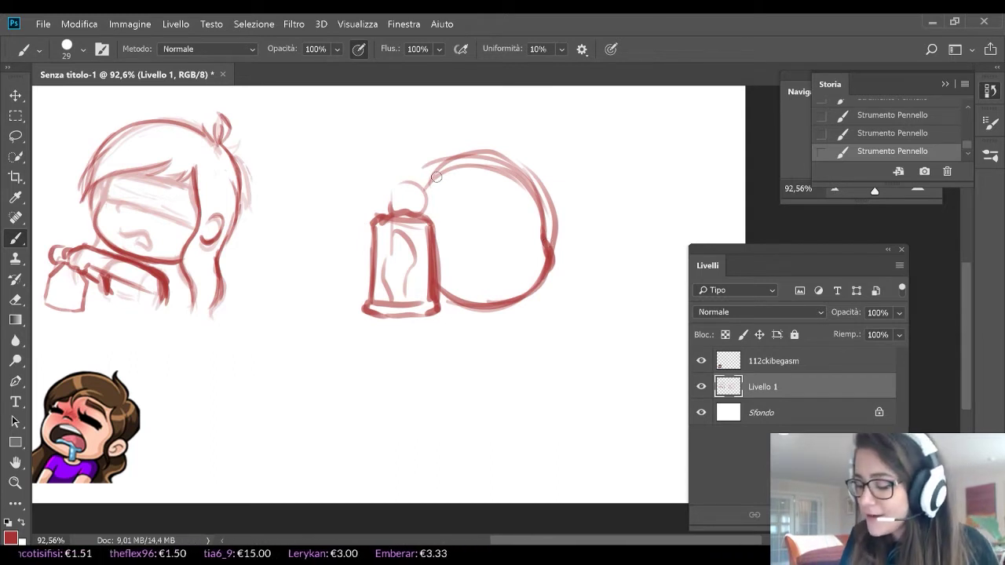
{"action": "mouse_move", "coordinate": [437, 178]}
{"action": "left_mouse_down"}
{"action": "mouse_move", "coordinate": [492, 176]}
{"action": "mouse_move", "coordinate": [558, 230]}
{"action": "mouse_move", "coordinate": [541, 212]}
{"action": "mouse_move", "coordinate": [541, 260]}
{"action": "left_mouse_up"}
{"action": "mouse_move", "coordinate": [438, 284]}
{"action": "left_mouse_down"}
{"action": "mouse_move", "coordinate": [499, 302]}
{"action": "mouse_move", "coordinate": [438, 283]}
{"action": "mouse_move", "coordinate": [514, 305]}
{"action": "mouse_move", "coordinate": [548, 275]}
{"action": "mouse_move", "coordinate": [497, 298]}
{"action": "mouse_move", "coordinate": [468, 291]}
{"action": "mouse_move", "coordinate": [546, 274]}
{"action": "mouse_move", "coordinate": [437, 278]}
{"action": "mouse_move", "coordinate": [526, 292]}
{"action": "left_mouse_up"}
Erase the stray outer strokes along the lower edge of the new head to flatten the chin
{"action": "key", "text": "e"}
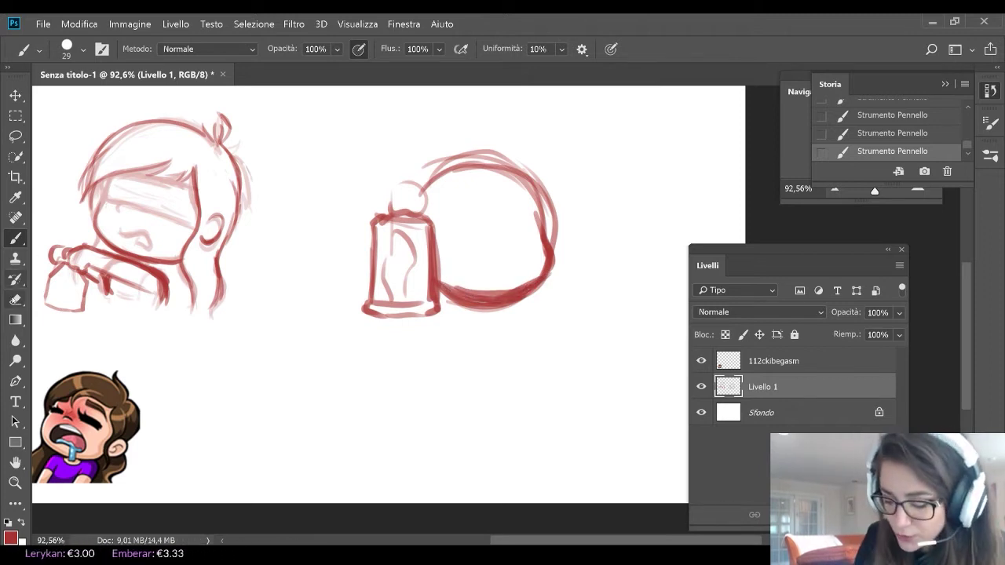
{"action": "left_click_drag", "start_coordinate": [447, 288], "coordinate": [570, 277]}
{"action": "left_click_drag", "start_coordinate": [451, 308], "coordinate": [501, 313]}
Draw a horizontal band across the eyes of the new head and a wavy mouth beneath it
{"action": "left_click", "coordinate": [18, 238]}
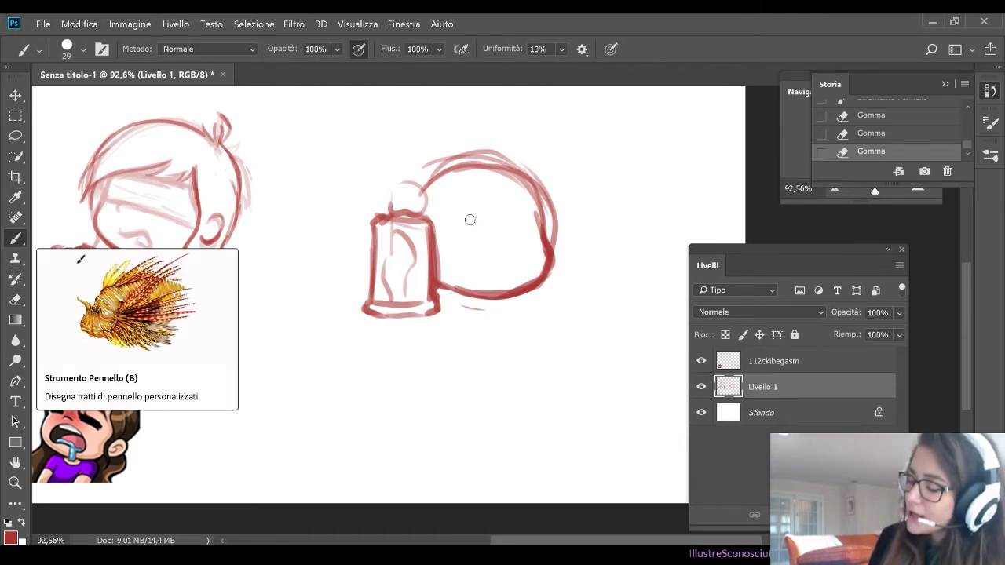
{"action": "left_click_drag", "start_coordinate": [439, 249], "coordinate": [530, 245]}
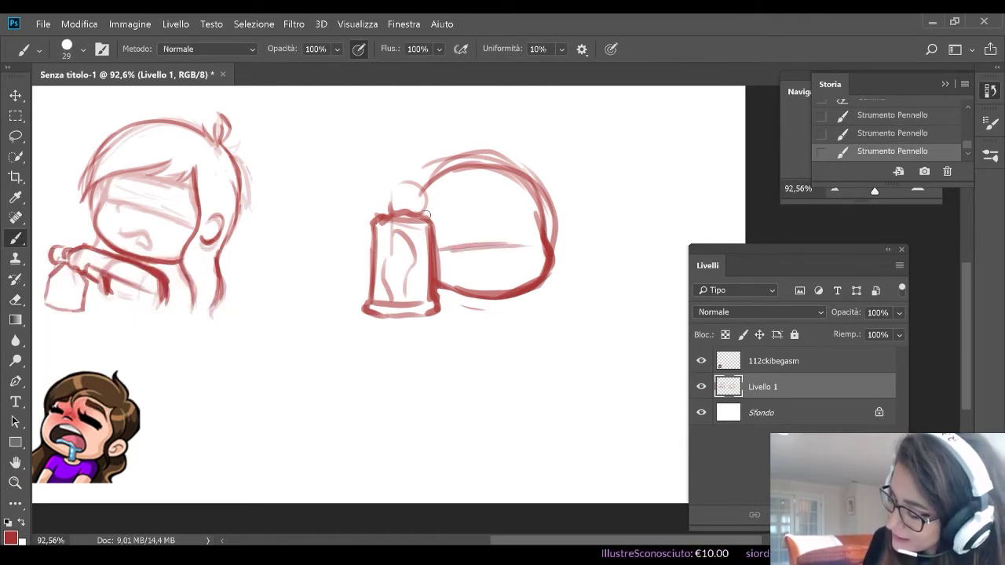
{"action": "left_click_drag", "start_coordinate": [428, 212], "coordinate": [544, 204]}
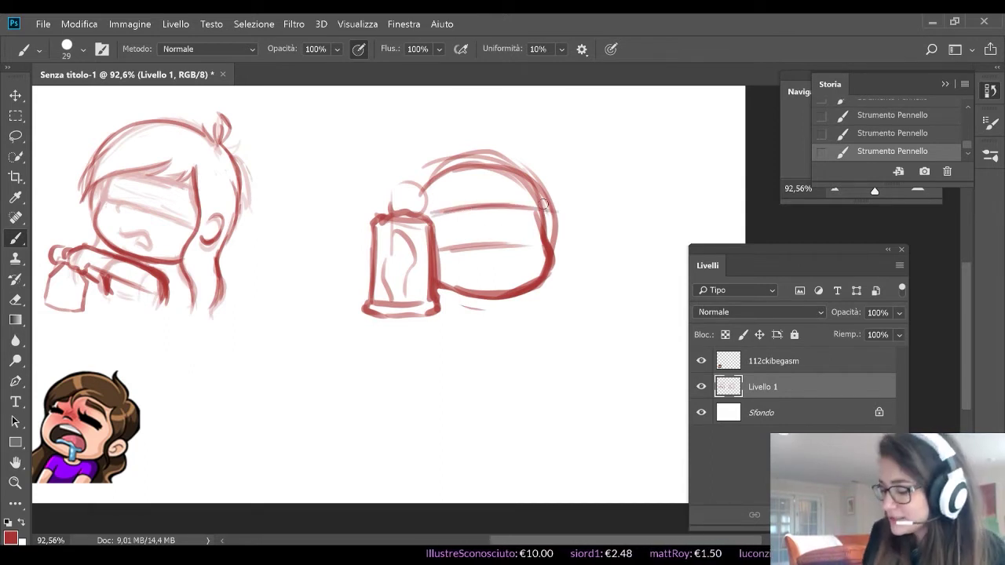
{"action": "mouse_move", "coordinate": [539, 223]}
{"action": "left_mouse_down"}
{"action": "mouse_move", "coordinate": [460, 234]}
{"action": "mouse_move", "coordinate": [565, 212]}
{"action": "mouse_move", "coordinate": [552, 242]}
{"action": "left_mouse_up"}
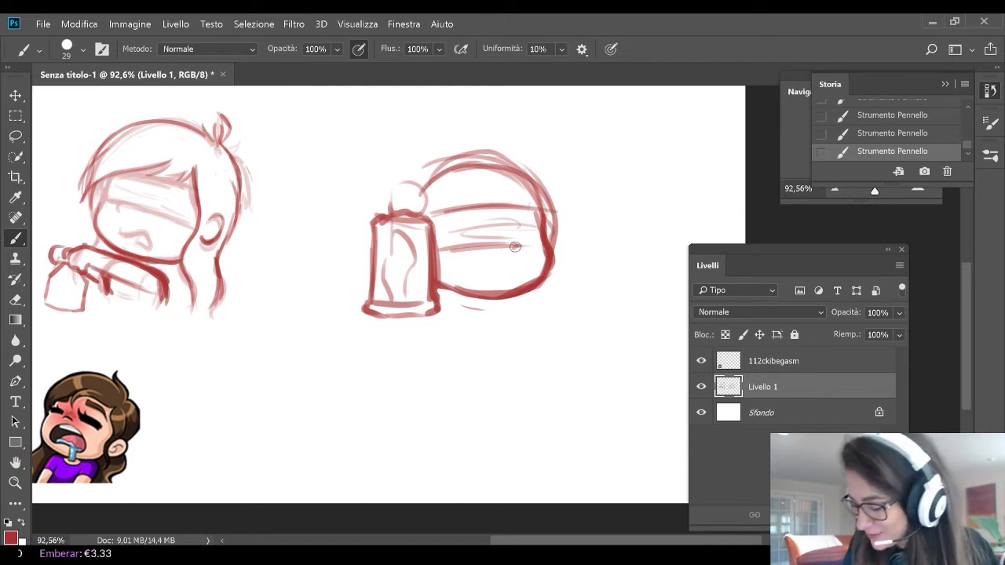
{"action": "left_click_drag", "start_coordinate": [497, 245], "coordinate": [525, 247]}
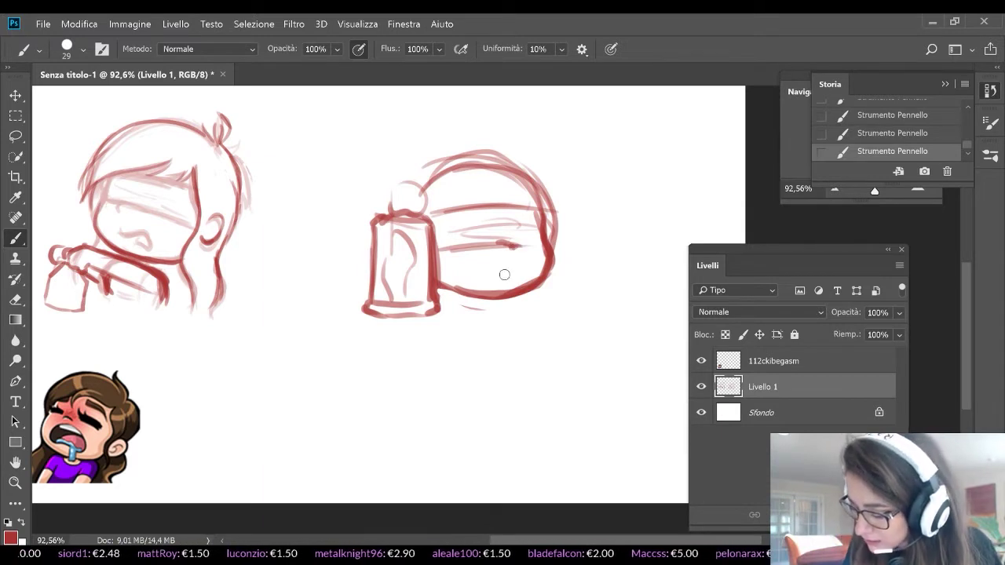
{"action": "left_click_drag", "start_coordinate": [467, 270], "coordinate": [530, 273]}
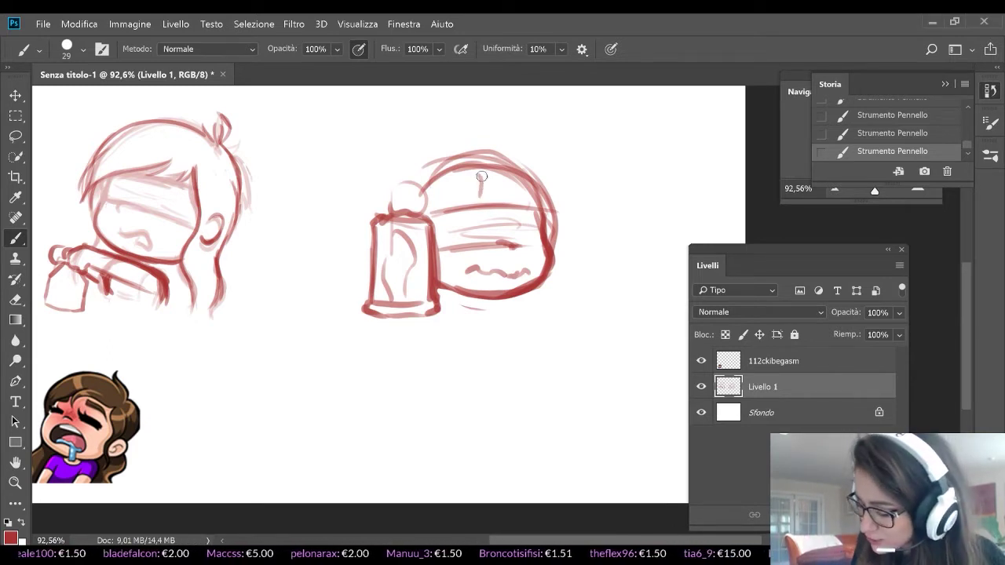
Sketch pointed fringe strokes on the forehead and erase the upper arc of the head circle above the band
{"action": "mouse_move", "coordinate": [482, 176]}
{"action": "left_mouse_down"}
{"action": "mouse_move", "coordinate": [474, 200]}
{"action": "mouse_move", "coordinate": [481, 174]}
{"action": "left_mouse_up"}
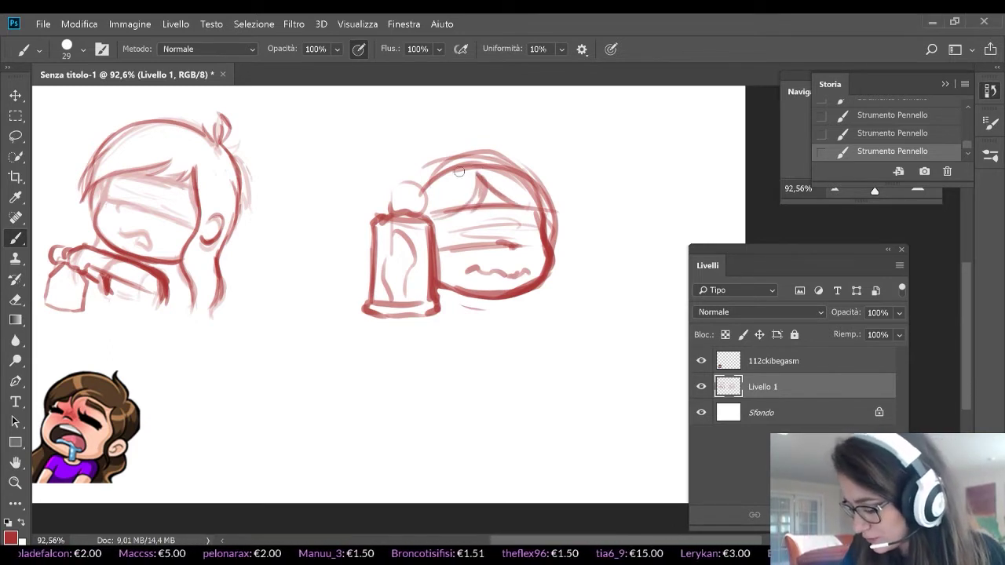
{"action": "mouse_move", "coordinate": [487, 210]}
{"action": "left_mouse_down"}
{"action": "mouse_move", "coordinate": [460, 179]}
{"action": "mouse_move", "coordinate": [537, 206]}
{"action": "left_mouse_up"}
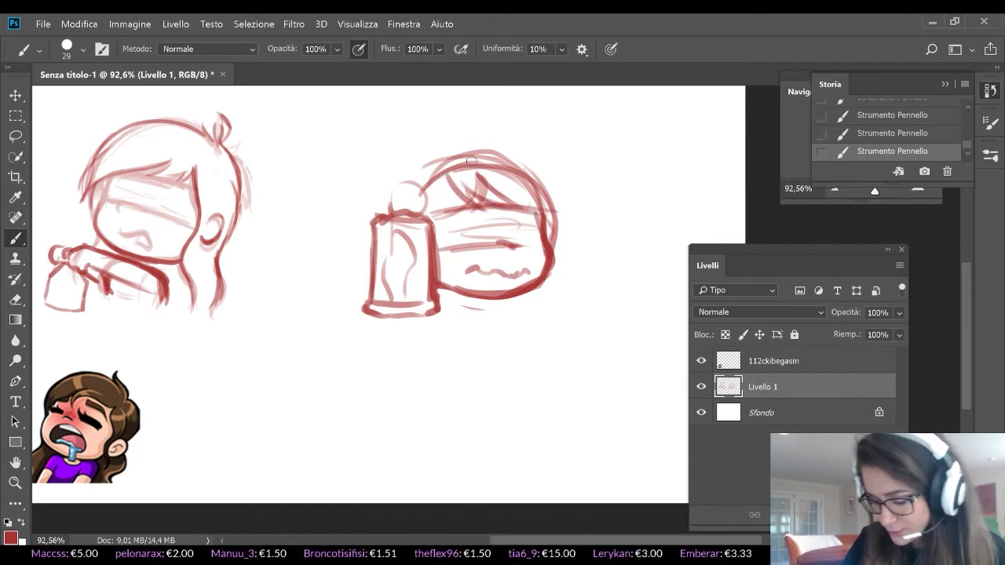
{"action": "left_click", "coordinate": [15, 299]}
{"action": "mouse_move", "coordinate": [446, 149]}
{"action": "left_mouse_down"}
{"action": "mouse_move", "coordinate": [449, 175]}
{"action": "mouse_move", "coordinate": [467, 157]}
{"action": "mouse_move", "coordinate": [461, 142]}
{"action": "mouse_move", "coordinate": [565, 196]}
{"action": "mouse_move", "coordinate": [510, 161]}
{"action": "left_mouse_up"}
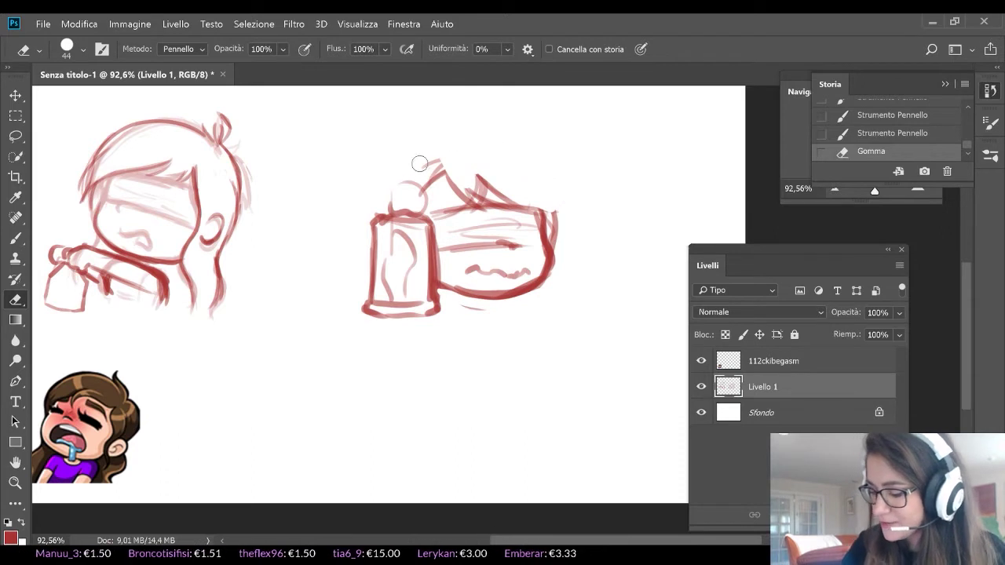
{"action": "mouse_move", "coordinate": [421, 164]}
{"action": "left_mouse_down"}
{"action": "mouse_move", "coordinate": [433, 186]}
{"action": "mouse_move", "coordinate": [421, 169]}
{"action": "mouse_move", "coordinate": [456, 174]}
{"action": "mouse_move", "coordinate": [487, 187]}
{"action": "mouse_move", "coordinate": [459, 196]}
{"action": "mouse_move", "coordinate": [489, 207]}
{"action": "left_mouse_up"}
Draw swept fringe strokes above the eye band and a larger hair outline topped with a small curled tuft
{"action": "left_click", "coordinate": [15, 238]}
{"action": "mouse_move", "coordinate": [476, 174]}
{"action": "left_mouse_down"}
{"action": "mouse_move", "coordinate": [532, 209]}
{"action": "mouse_move", "coordinate": [509, 203]}
{"action": "left_mouse_up"}
{"action": "left_click_drag", "start_coordinate": [503, 192], "coordinate": [550, 210]}
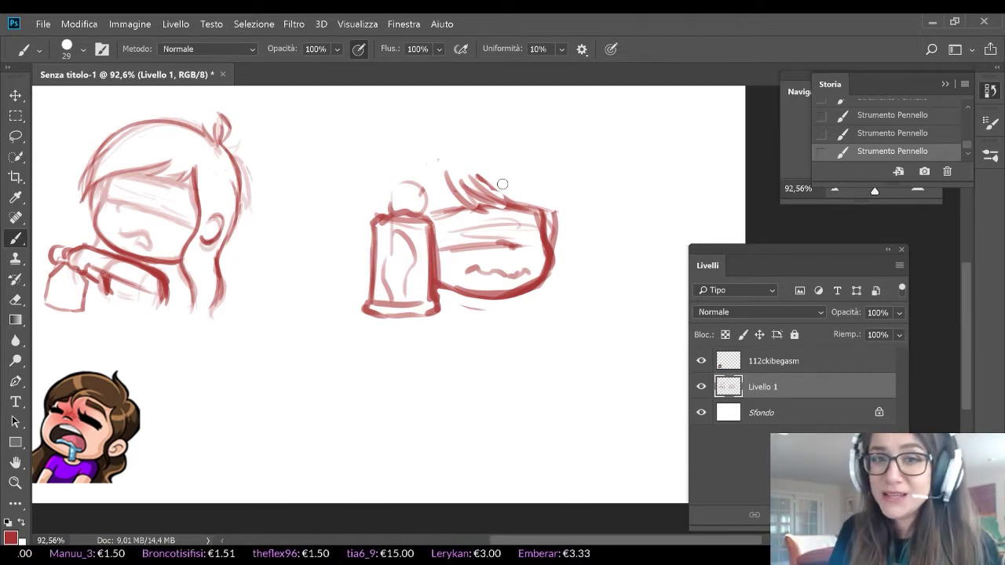
{"action": "mouse_move", "coordinate": [471, 121]}
{"action": "left_mouse_down"}
{"action": "mouse_move", "coordinate": [412, 155]}
{"action": "mouse_move", "coordinate": [377, 198]}
{"action": "left_mouse_up"}
{"action": "mouse_move", "coordinate": [446, 132]}
{"action": "left_mouse_down"}
{"action": "mouse_move", "coordinate": [496, 120]}
{"action": "mouse_move", "coordinate": [578, 193]}
{"action": "left_mouse_up"}
{"action": "mouse_move", "coordinate": [421, 150]}
{"action": "left_mouse_down"}
{"action": "mouse_move", "coordinate": [454, 124]}
{"action": "mouse_move", "coordinate": [417, 145]}
{"action": "mouse_move", "coordinate": [377, 198]}
{"action": "mouse_move", "coordinate": [433, 109]}
{"action": "mouse_move", "coordinate": [460, 139]}
{"action": "mouse_move", "coordinate": [554, 169]}
{"action": "mouse_move", "coordinate": [575, 212]}
{"action": "mouse_move", "coordinate": [570, 222]}
{"action": "mouse_move", "coordinate": [553, 170]}
{"action": "mouse_move", "coordinate": [561, 197]}
{"action": "left_mouse_up"}
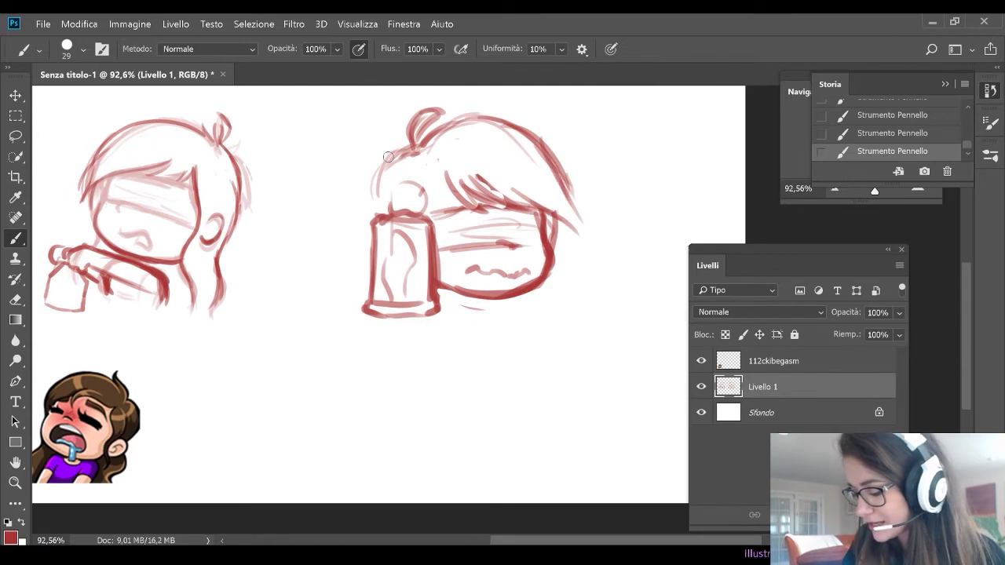
Erase the messy fringe strokes and redraw a cleaner fringe meeting the upper edge of the eye band
{"action": "left_click", "coordinate": [15, 300]}
{"action": "mouse_move", "coordinate": [449, 162]}
{"action": "left_mouse_down"}
{"action": "mouse_move", "coordinate": [470, 195]}
{"action": "mouse_move", "coordinate": [470, 151]}
{"action": "left_mouse_up"}
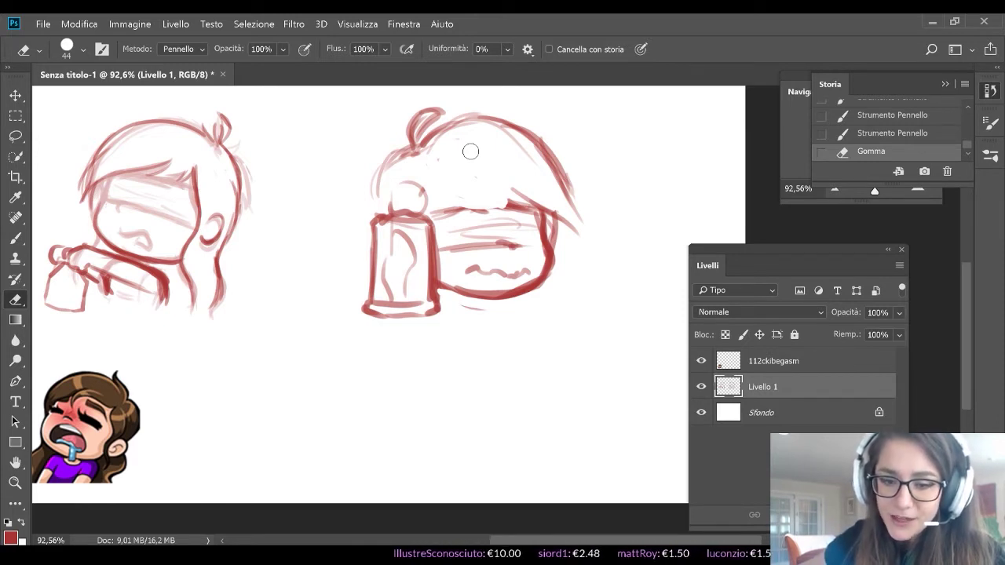
{"action": "key", "text": "b"}
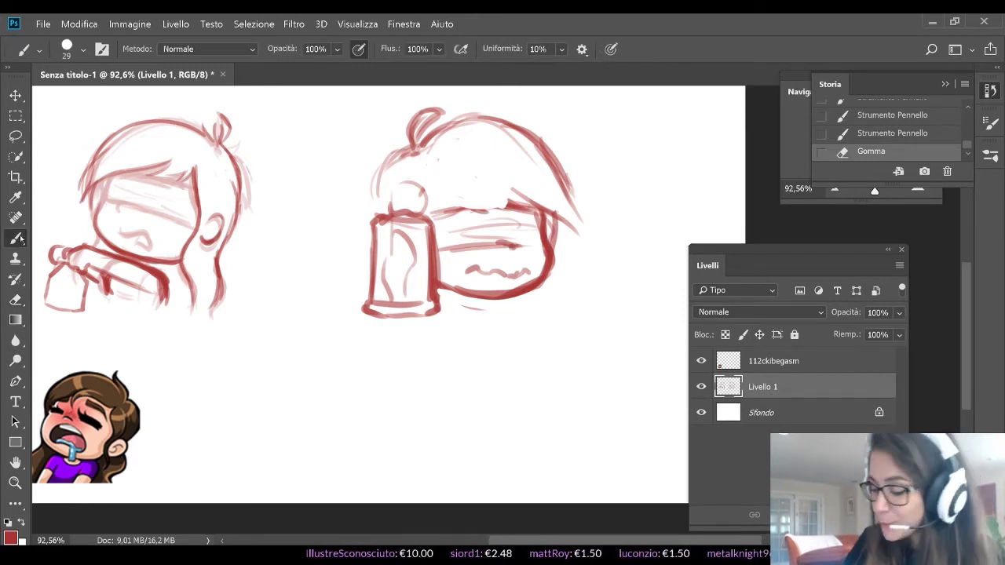
{"action": "left_click_drag", "start_coordinate": [451, 170], "coordinate": [479, 206]}
{"action": "mouse_move", "coordinate": [471, 206]}
{"action": "left_mouse_down"}
{"action": "mouse_move", "coordinate": [469, 173]}
{"action": "mouse_move", "coordinate": [509, 206]}
{"action": "left_mouse_up"}
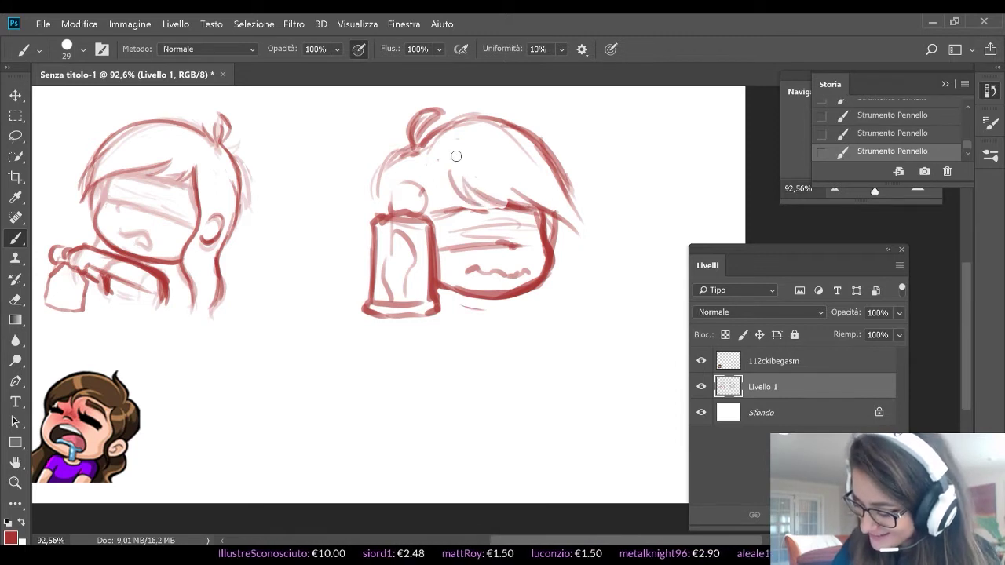
{"action": "mouse_move", "coordinate": [448, 169]}
{"action": "left_mouse_down"}
{"action": "mouse_move", "coordinate": [447, 205]}
{"action": "mouse_move", "coordinate": [477, 182]}
{"action": "mouse_move", "coordinate": [444, 209]}
{"action": "mouse_move", "coordinate": [568, 213]}
{"action": "mouse_move", "coordinate": [537, 213]}
{"action": "mouse_move", "coordinate": [554, 246]}
{"action": "left_mouse_up"}
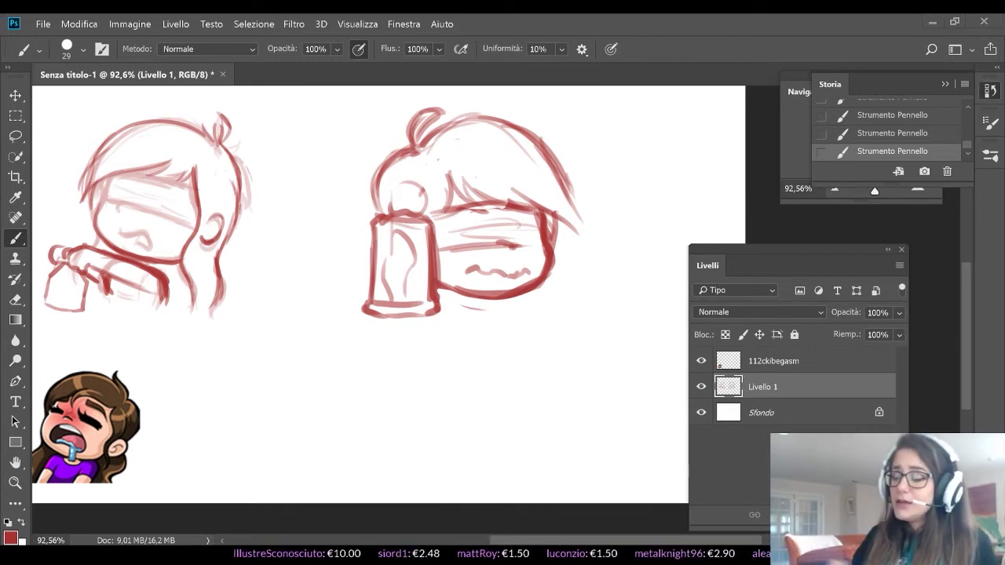
Thicken the lantern's cap, body and base outlines and sketch V-shaped body lines under the head
{"action": "mouse_move", "coordinate": [405, 188]}
{"action": "left_mouse_down"}
{"action": "mouse_move", "coordinate": [407, 214]}
{"action": "mouse_move", "coordinate": [411, 194]}
{"action": "mouse_move", "coordinate": [430, 206]}
{"action": "mouse_move", "coordinate": [417, 214]}
{"action": "mouse_move", "coordinate": [409, 187]}
{"action": "mouse_move", "coordinate": [382, 201]}
{"action": "mouse_move", "coordinate": [425, 193]}
{"action": "mouse_move", "coordinate": [435, 208]}
{"action": "mouse_move", "coordinate": [425, 220]}
{"action": "mouse_move", "coordinate": [429, 194]}
{"action": "mouse_move", "coordinate": [427, 212]}
{"action": "mouse_move", "coordinate": [404, 187]}
{"action": "mouse_move", "coordinate": [377, 217]}
{"action": "mouse_move", "coordinate": [368, 255]}
{"action": "left_mouse_up"}
{"action": "left_click_drag", "start_coordinate": [428, 216], "coordinate": [432, 304]}
{"action": "mouse_move", "coordinate": [366, 291]}
{"action": "left_mouse_down"}
{"action": "mouse_move", "coordinate": [370, 316]}
{"action": "mouse_move", "coordinate": [433, 304]}
{"action": "left_mouse_up"}
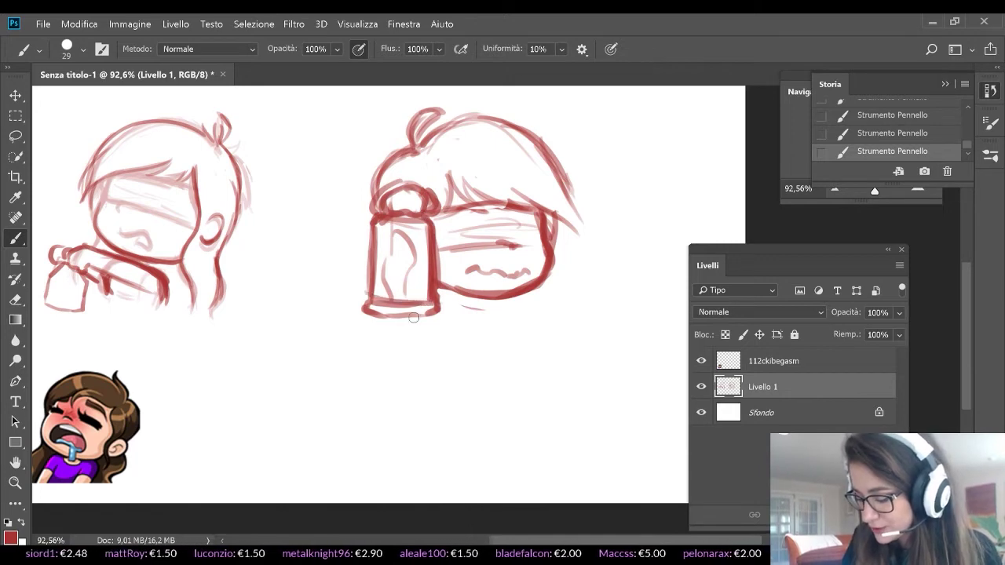
{"action": "mouse_move", "coordinate": [369, 316]}
{"action": "left_mouse_down"}
{"action": "mouse_move", "coordinate": [437, 313]}
{"action": "mouse_move", "coordinate": [453, 344]}
{"action": "mouse_move", "coordinate": [520, 316]}
{"action": "left_mouse_up"}
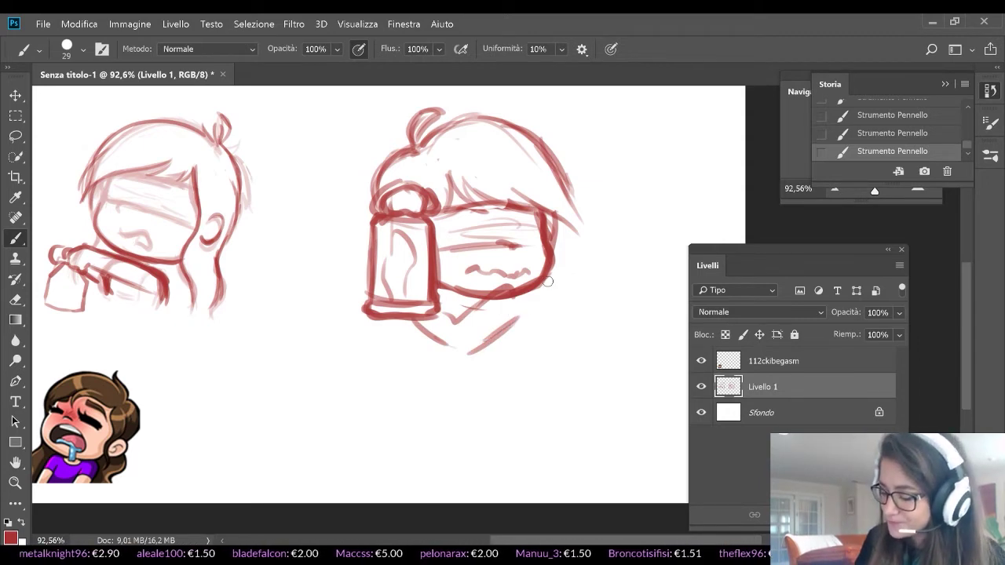
Erase the V-shaped body lines below the chin and the wavy mouth
{"action": "key", "text": "e"}
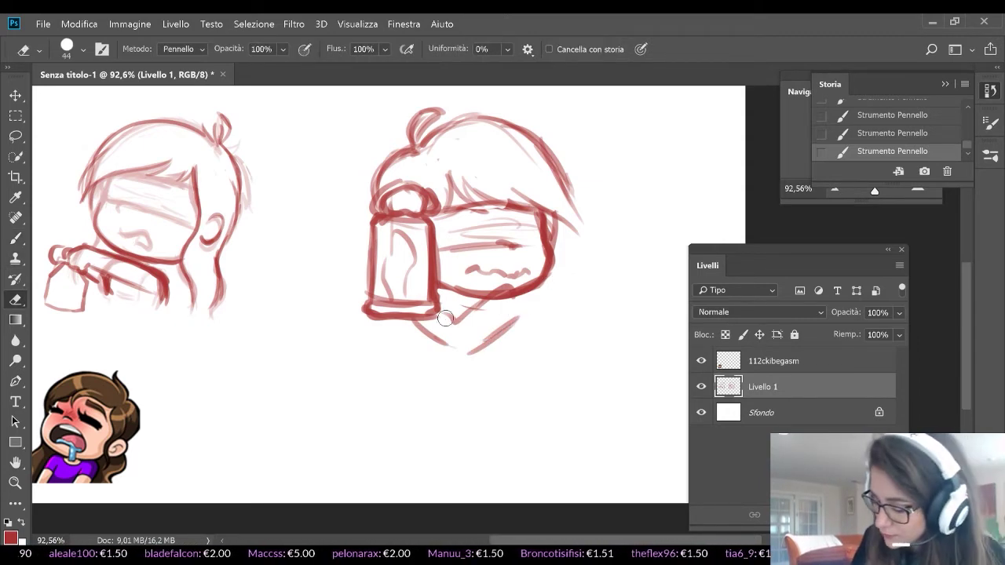
{"action": "mouse_move", "coordinate": [445, 318]}
{"action": "left_mouse_down"}
{"action": "mouse_move", "coordinate": [494, 302]}
{"action": "mouse_move", "coordinate": [510, 309]}
{"action": "mouse_move", "coordinate": [432, 330]}
{"action": "mouse_move", "coordinate": [479, 353]}
{"action": "mouse_move", "coordinate": [493, 288]}
{"action": "mouse_move", "coordinate": [464, 269]}
{"action": "mouse_move", "coordinate": [515, 275]}
{"action": "left_mouse_up"}
{"action": "mouse_move", "coordinate": [518, 310]}
{"action": "left_mouse_down"}
{"action": "mouse_move", "coordinate": [525, 322]}
{"action": "mouse_move", "coordinate": [440, 340]}
{"action": "left_mouse_up"}
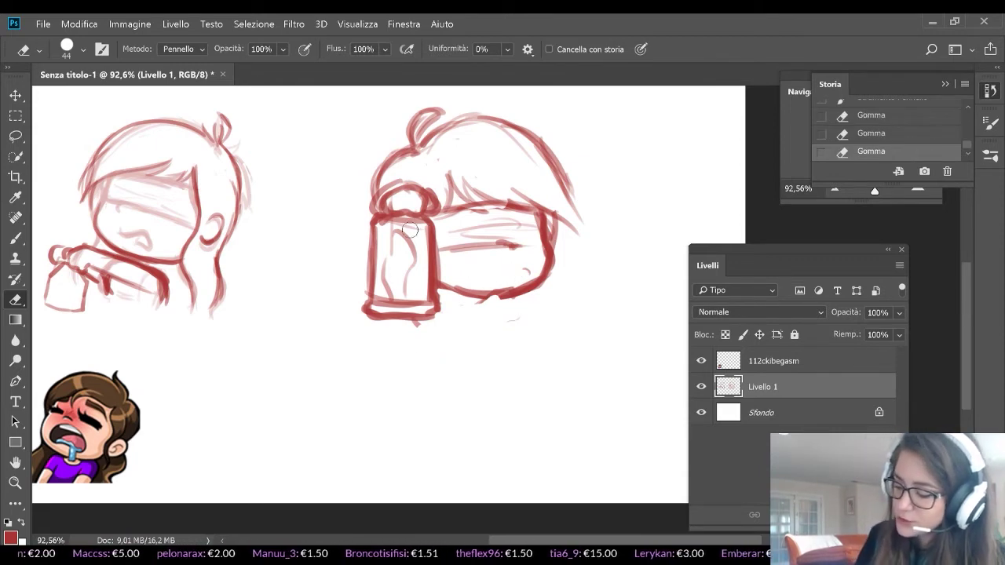
Draw a small curved mouth and new arm and shoulder lines beneath the lantern and chin
{"action": "key", "text": "b"}
{"action": "mouse_move", "coordinate": [507, 269]}
{"action": "left_mouse_down"}
{"action": "mouse_move", "coordinate": [493, 275]}
{"action": "mouse_move", "coordinate": [518, 282]}
{"action": "mouse_move", "coordinate": [463, 303]}
{"action": "mouse_move", "coordinate": [442, 342]}
{"action": "left_mouse_up"}
{"action": "left_click_drag", "start_coordinate": [473, 297], "coordinate": [440, 302]}
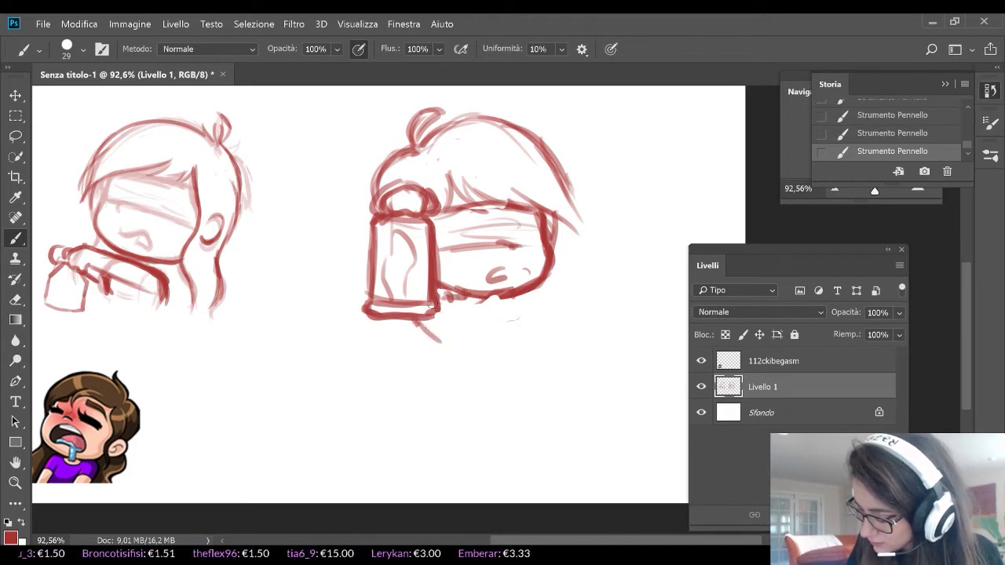
{"action": "left_click_drag", "start_coordinate": [507, 295], "coordinate": [464, 346]}
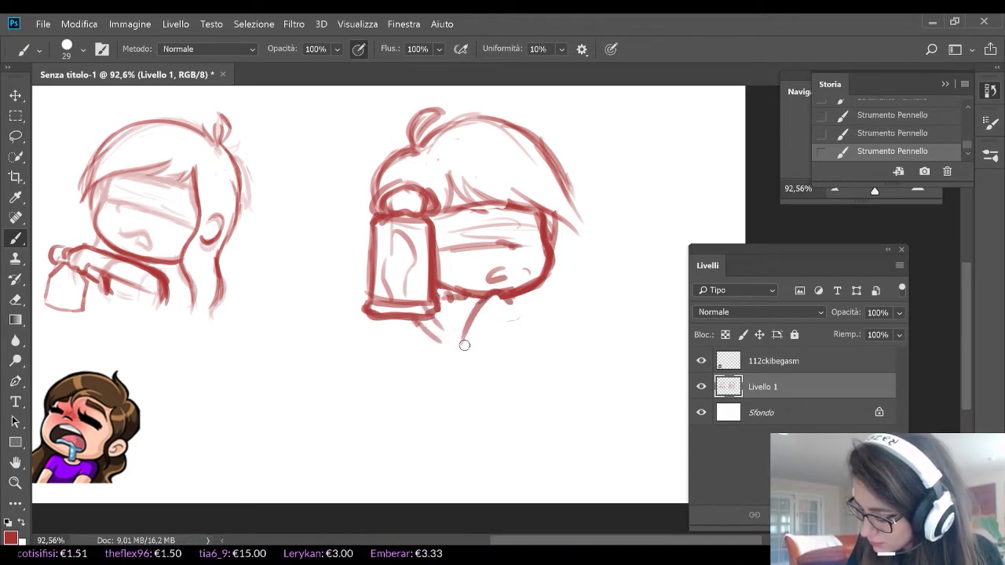
Complete the body lines below the chin, and reinforce the hair outline with a wavy lock beside the face
{"action": "left_click_drag", "start_coordinate": [502, 317], "coordinate": [483, 365]}
{"action": "mouse_move", "coordinate": [516, 302]}
{"action": "left_mouse_down"}
{"action": "mouse_move", "coordinate": [518, 347]}
{"action": "mouse_move", "coordinate": [513, 333]}
{"action": "left_mouse_up"}
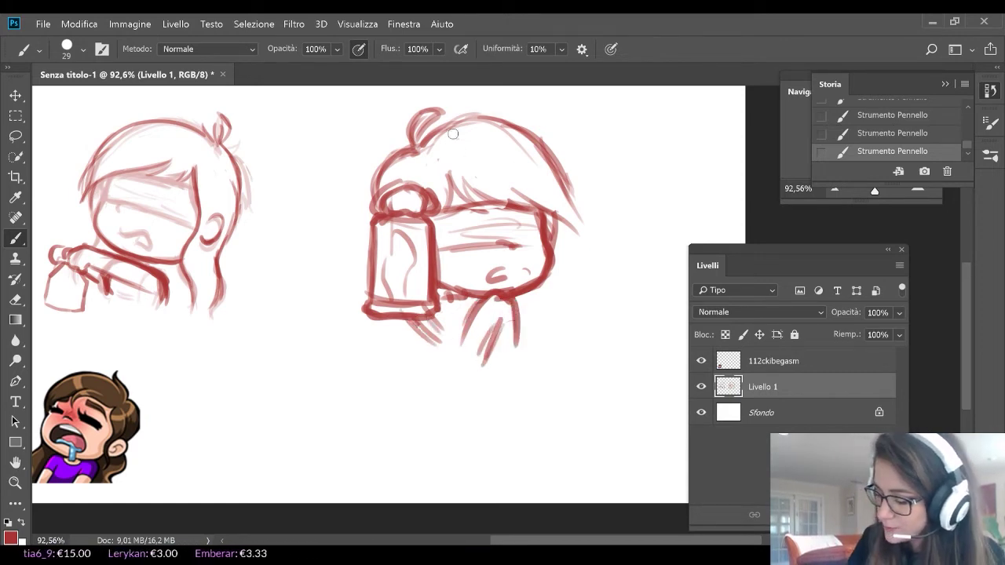
{"action": "left_click_drag", "start_coordinate": [453, 133], "coordinate": [534, 177]}
{"action": "mouse_move", "coordinate": [503, 140]}
{"action": "left_mouse_down"}
{"action": "mouse_move", "coordinate": [567, 232]}
{"action": "mouse_move", "coordinate": [578, 299]}
{"action": "mouse_move", "coordinate": [560, 322]}
{"action": "mouse_move", "coordinate": [570, 331]}
{"action": "left_mouse_up"}
Draw a flame inside the lantern with small curved marks beside it, and reinforce the edges of the eye band
{"action": "left_click_drag", "start_coordinate": [424, 222], "coordinate": [424, 288]}
{"action": "mouse_move", "coordinate": [393, 251]}
{"action": "left_mouse_down"}
{"action": "mouse_move", "coordinate": [386, 298]}
{"action": "mouse_move", "coordinate": [407, 296]}
{"action": "mouse_move", "coordinate": [407, 284]}
{"action": "left_mouse_up"}
{"action": "left_click_drag", "start_coordinate": [340, 214], "coordinate": [350, 256]}
{"action": "left_click_drag", "start_coordinate": [333, 181], "coordinate": [345, 174]}
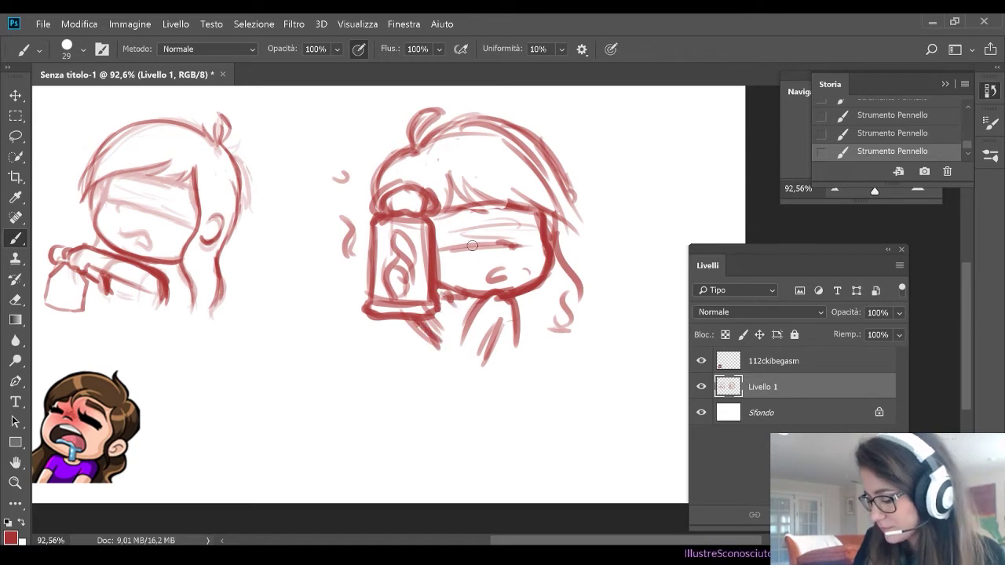
{"action": "left_click_drag", "start_coordinate": [472, 246], "coordinate": [541, 248]}
{"action": "left_click_drag", "start_coordinate": [449, 208], "coordinate": [531, 209]}
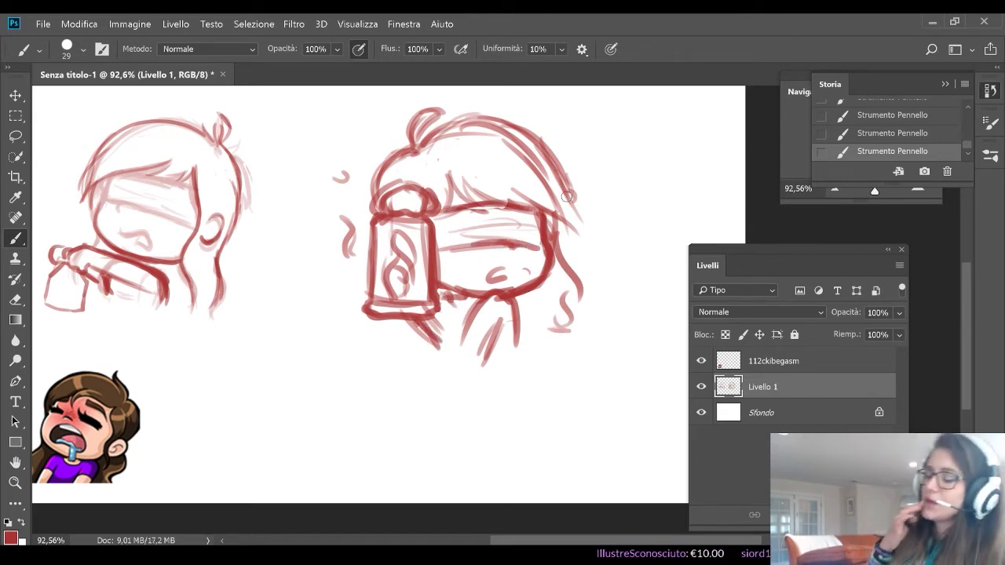
Mark the first character sketch with an arrow and an X, and the lantern sketch with an arrow and a check mark
{"action": "left_click_drag", "start_coordinate": [179, 379], "coordinate": [171, 336]}
{"action": "left_click_drag", "start_coordinate": [171, 336], "coordinate": [184, 358]}
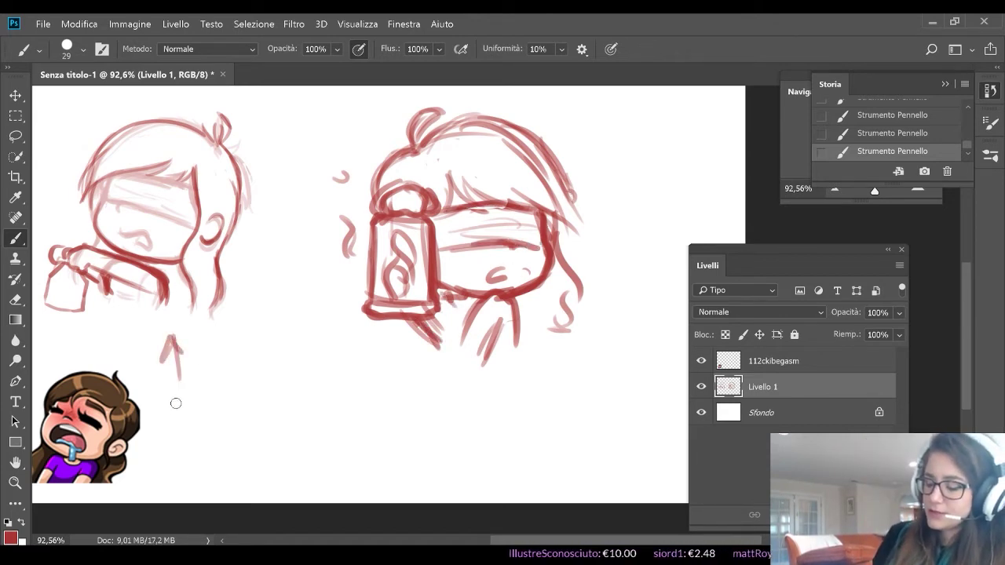
{"action": "left_click_drag", "start_coordinate": [174, 409], "coordinate": [194, 384]}
{"action": "left_click_drag", "start_coordinate": [179, 388], "coordinate": [206, 411]}
{"action": "mouse_move", "coordinate": [313, 391]}
{"action": "left_mouse_down"}
{"action": "mouse_move", "coordinate": [357, 348]}
{"action": "mouse_move", "coordinate": [377, 366]}
{"action": "left_mouse_up"}
{"action": "left_click_drag", "start_coordinate": [284, 404], "coordinate": [330, 395]}
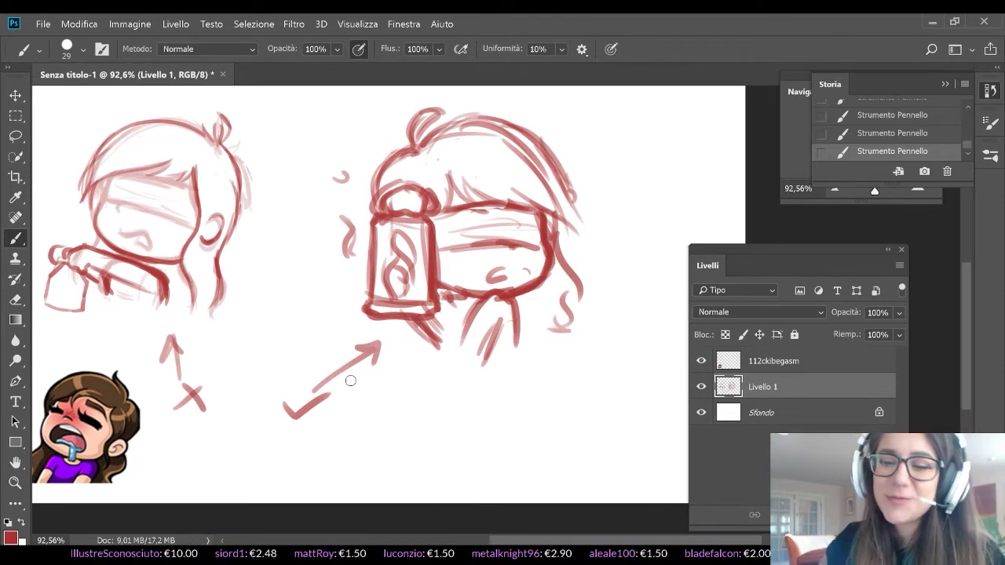
Reinforce the hair outline and long strands along the outer side of the lantern character's head
{"action": "scroll", "coordinate": [594, 168], "scroll_direction": "up", "scroll_amount": 4}
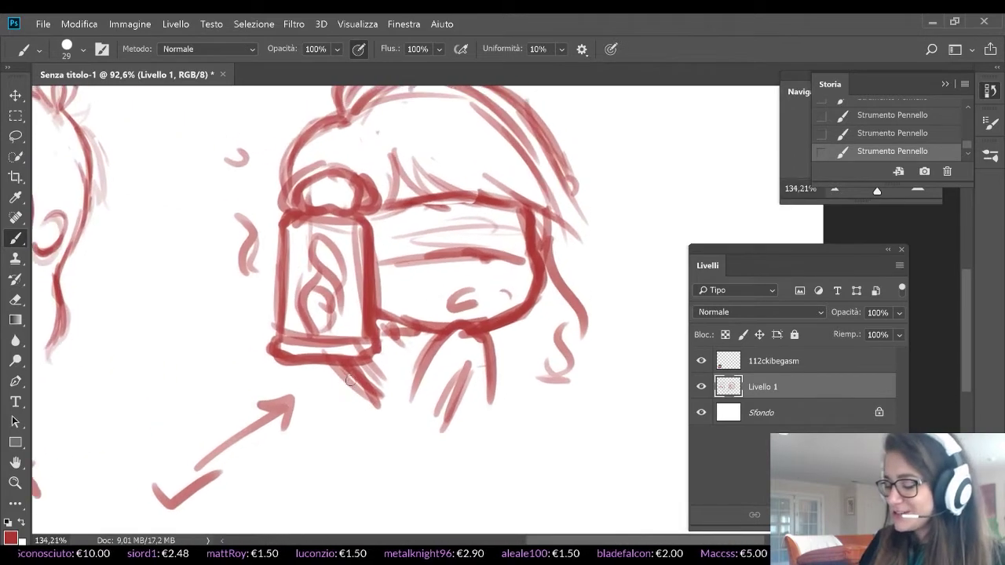
{"action": "left_click_drag", "start_coordinate": [470, 119], "coordinate": [559, 267]}
{"action": "left_click_drag", "start_coordinate": [525, 170], "coordinate": [564, 292]}
{"action": "left_click_drag", "start_coordinate": [482, 196], "coordinate": [553, 302]}
{"action": "left_click_drag", "start_coordinate": [476, 134], "coordinate": [537, 187]}
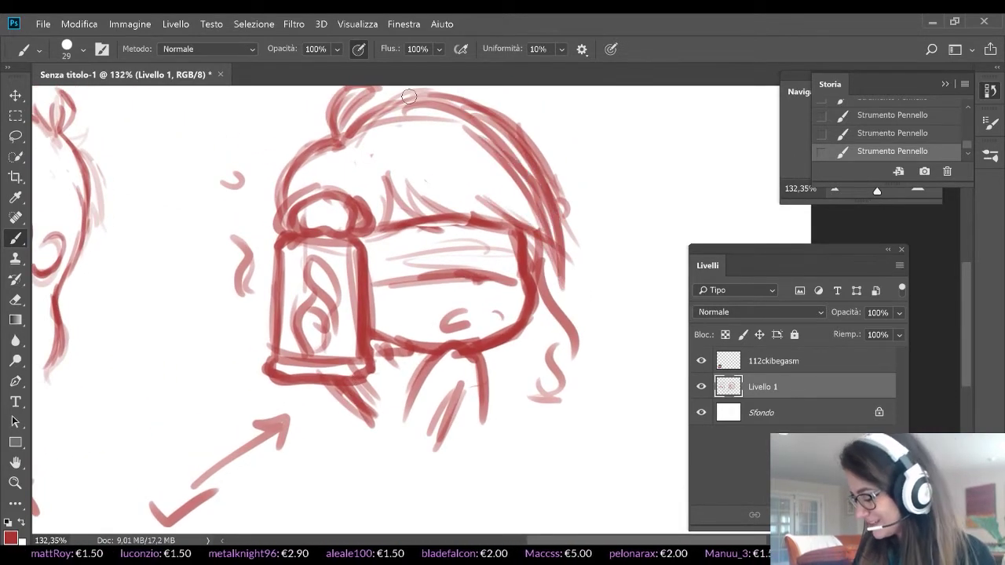
Lower the sketch layer's opacity to 42% and add a new empty layer above it for cleaner lines
{"action": "left_click", "coordinate": [899, 312]}
{"action": "left_click_drag", "start_coordinate": [901, 331], "coordinate": [848, 335]}
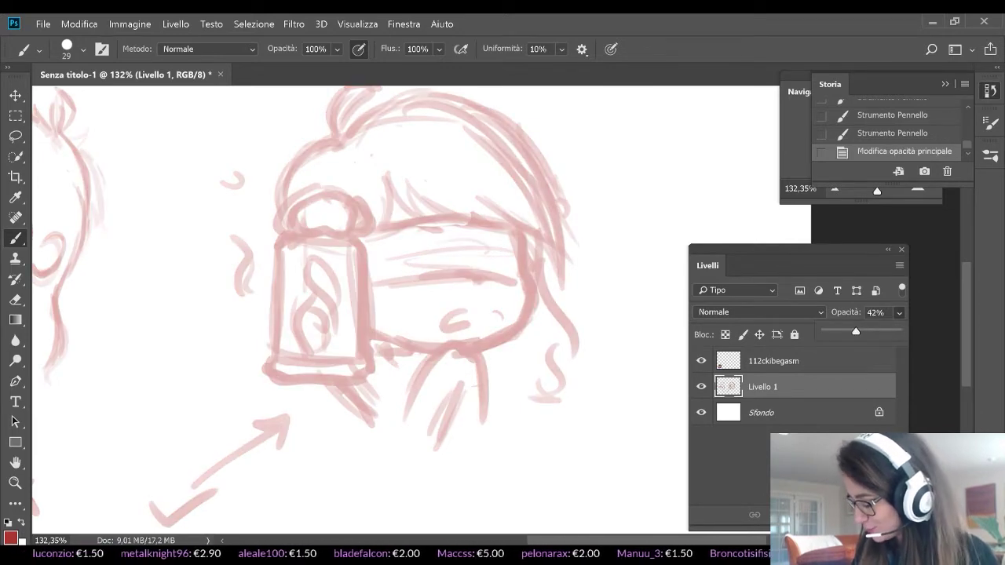
{"action": "key", "text": "ctrl+shift+alt+n"}
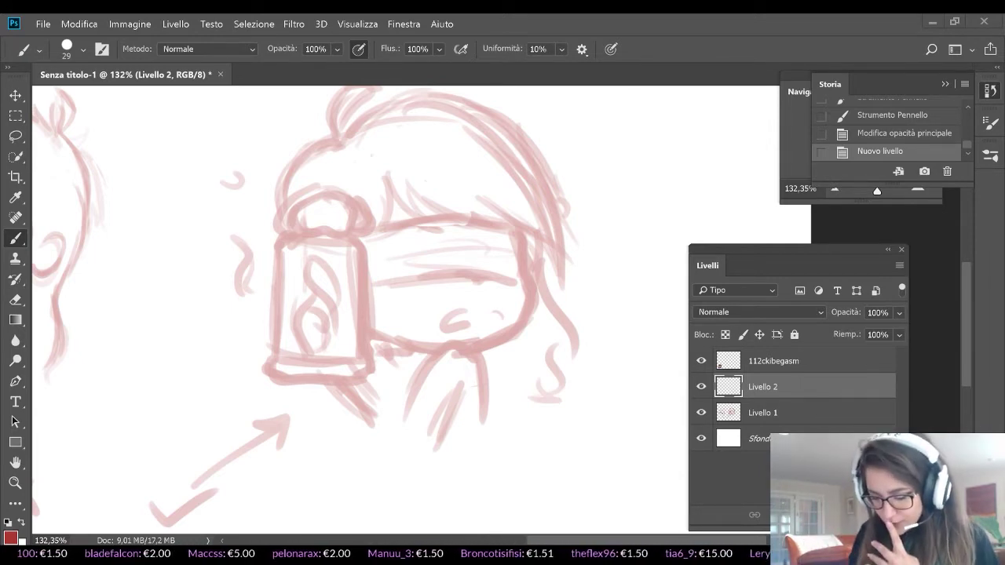
Set the brush size to 16 and its smoothing to 2%, testing short strokes on the lantern's upper corner
{"action": "right_click", "coordinate": [499, 240]}
{"action": "left_click_drag", "start_coordinate": [597, 279], "coordinate": [591, 279]}
{"action": "left_click", "coordinate": [278, 264]}
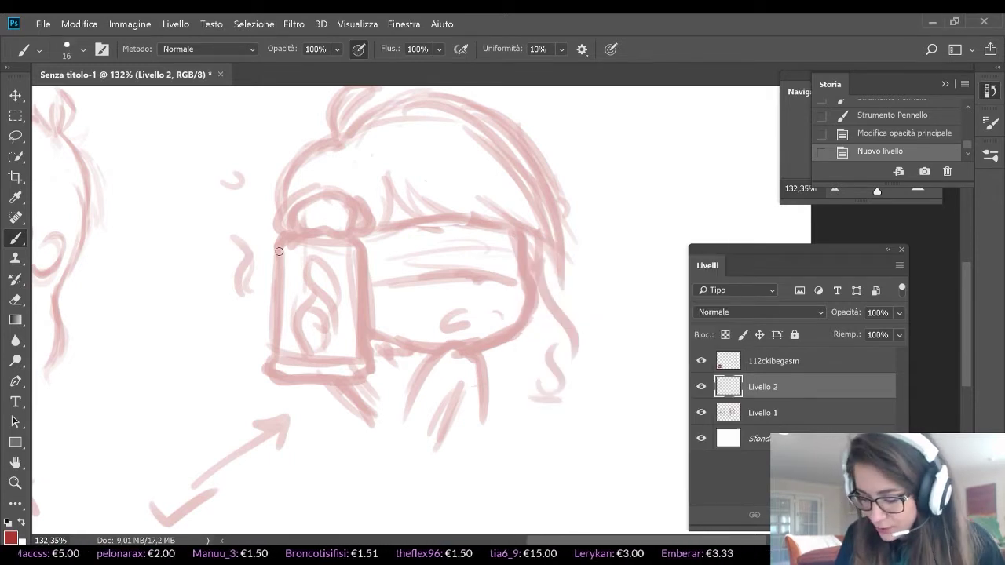
{"action": "left_click_drag", "start_coordinate": [276, 264], "coordinate": [276, 248]}
{"action": "left_click_drag", "start_coordinate": [277, 267], "coordinate": [276, 251]}
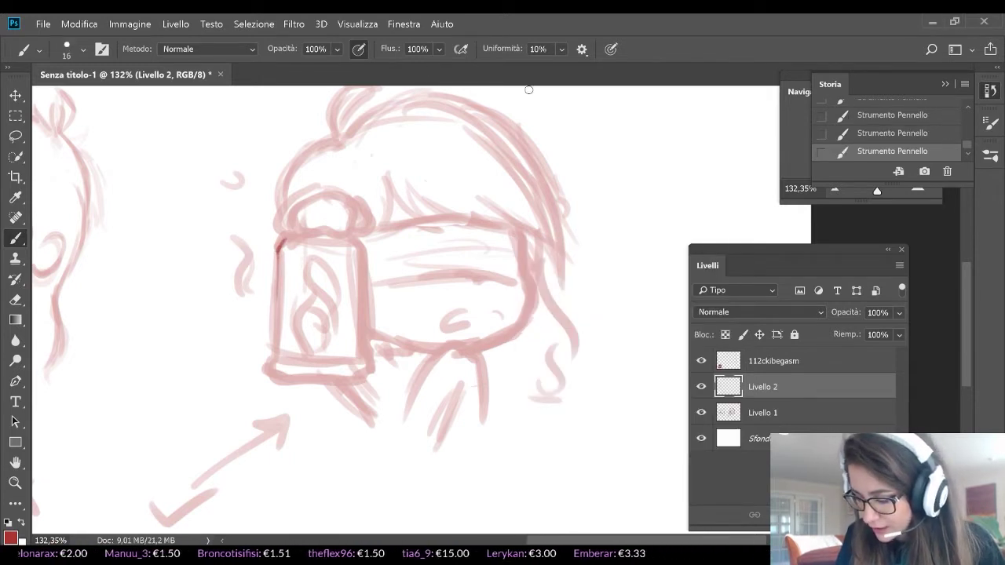
{"action": "left_click", "coordinate": [561, 49]}
{"action": "left_click_drag", "start_coordinate": [565, 69], "coordinate": [563, 68]}
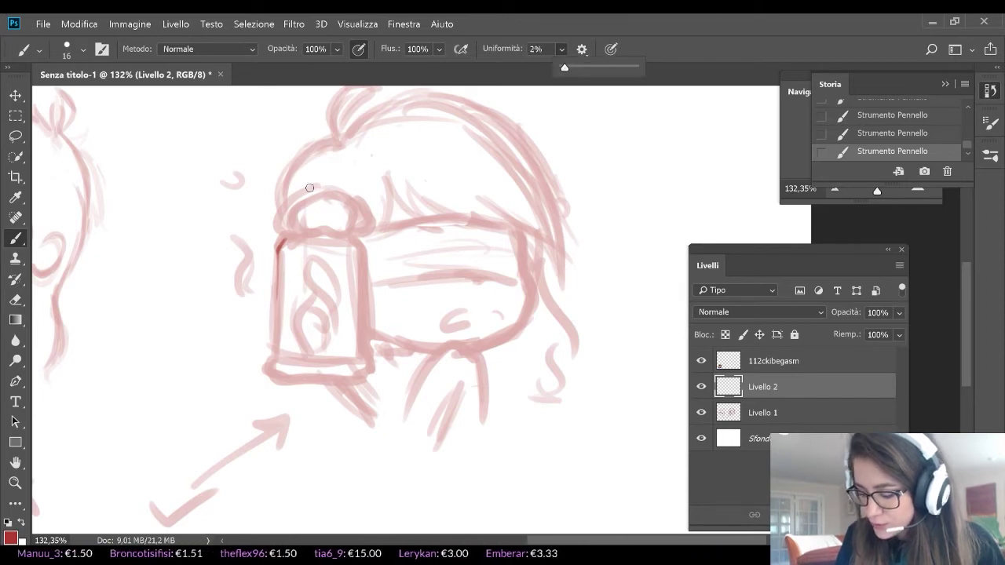
Trace both vertical sides of the lantern with darker, cleaner lines, including the slanted upper corners
{"action": "left_click", "coordinate": [279, 242]}
{"action": "left_click_drag", "start_coordinate": [276, 245], "coordinate": [272, 349]}
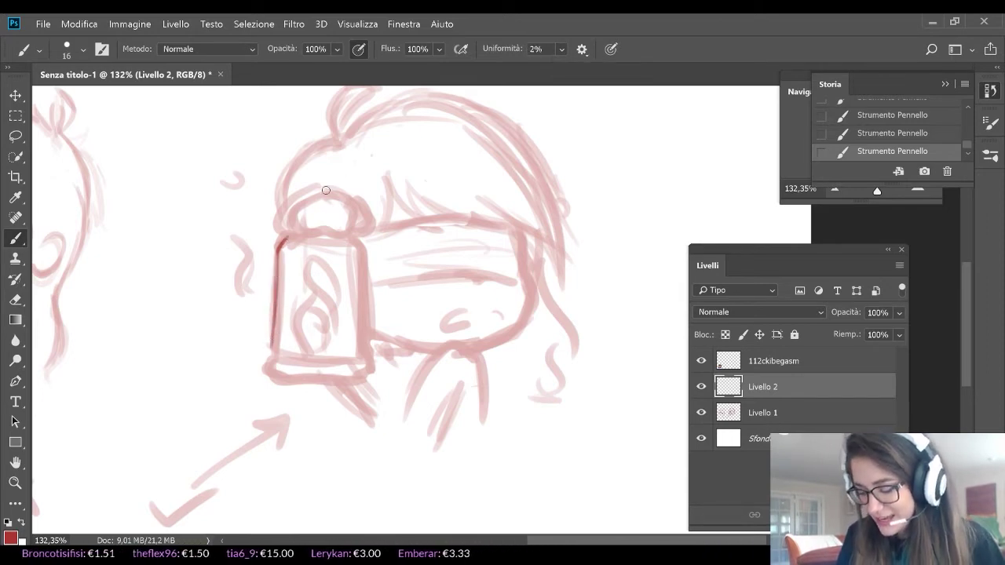
{"action": "left_click_drag", "start_coordinate": [353, 237], "coordinate": [359, 350]}
{"action": "left_click_drag", "start_coordinate": [360, 272], "coordinate": [362, 360]}
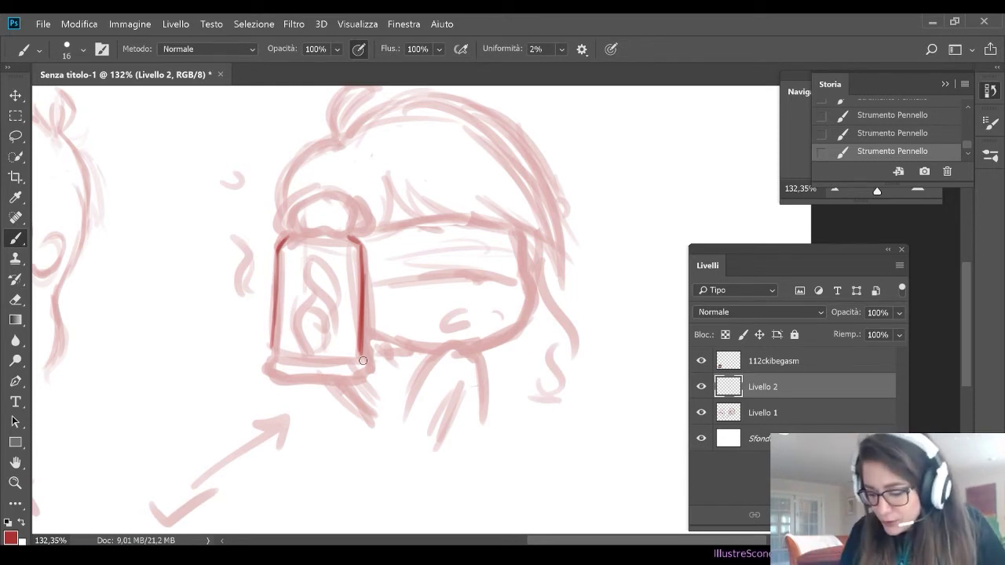
{"action": "left_click_drag", "start_coordinate": [278, 251], "coordinate": [274, 346]}
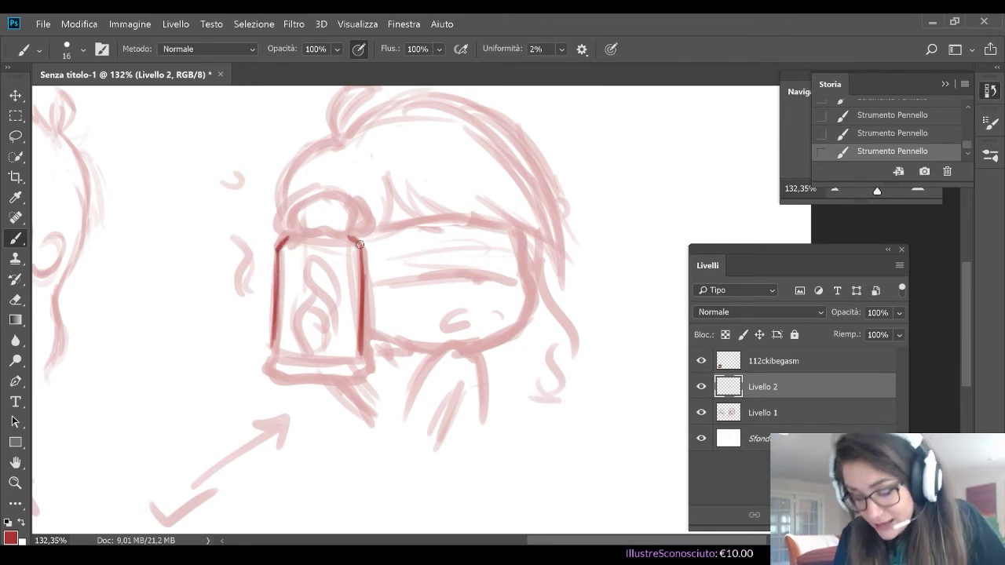
{"action": "left_click_drag", "start_coordinate": [359, 245], "coordinate": [362, 341]}
{"action": "left_click_drag", "start_coordinate": [273, 326], "coordinate": [270, 361]}
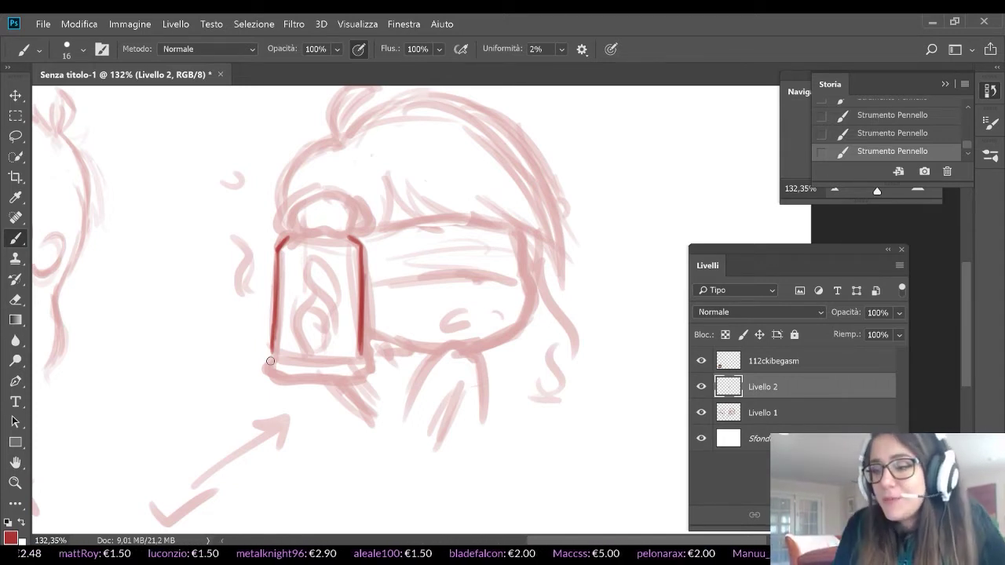
Trace the lantern's base and double rim, and start outlining the rounded cap on top
{"action": "mouse_move", "coordinate": [270, 361]}
{"action": "left_mouse_down"}
{"action": "mouse_move", "coordinate": [287, 378]}
{"action": "mouse_move", "coordinate": [272, 376]}
{"action": "mouse_move", "coordinate": [362, 379]}
{"action": "mouse_move", "coordinate": [358, 374]}
{"action": "left_mouse_up"}
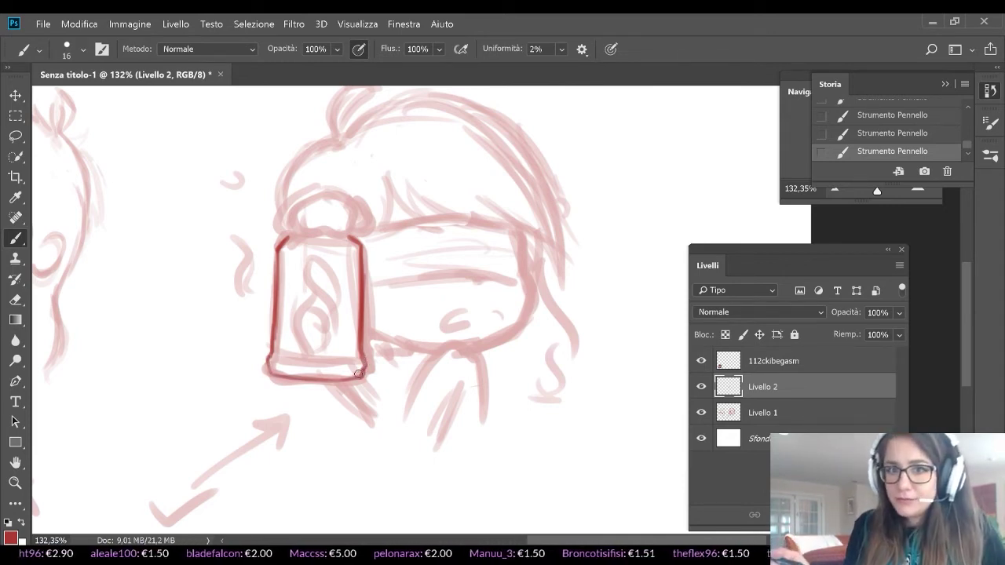
{"action": "left_click_drag", "start_coordinate": [275, 361], "coordinate": [360, 354]}
{"action": "left_click_drag", "start_coordinate": [275, 351], "coordinate": [319, 346]}
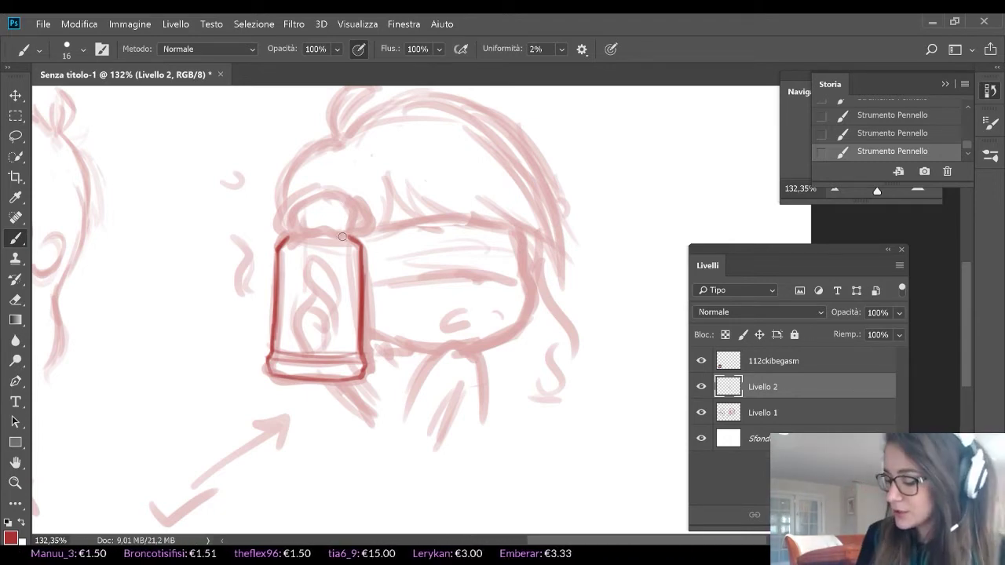
{"action": "mouse_move", "coordinate": [294, 201]}
{"action": "left_mouse_down"}
{"action": "mouse_move", "coordinate": [284, 223]}
{"action": "mouse_move", "coordinate": [330, 236]}
{"action": "left_mouse_up"}
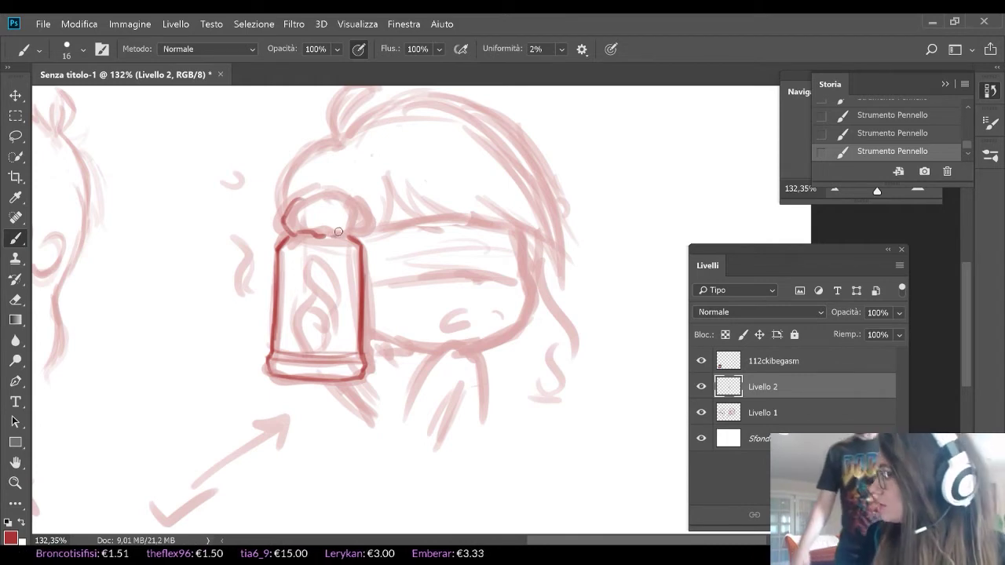
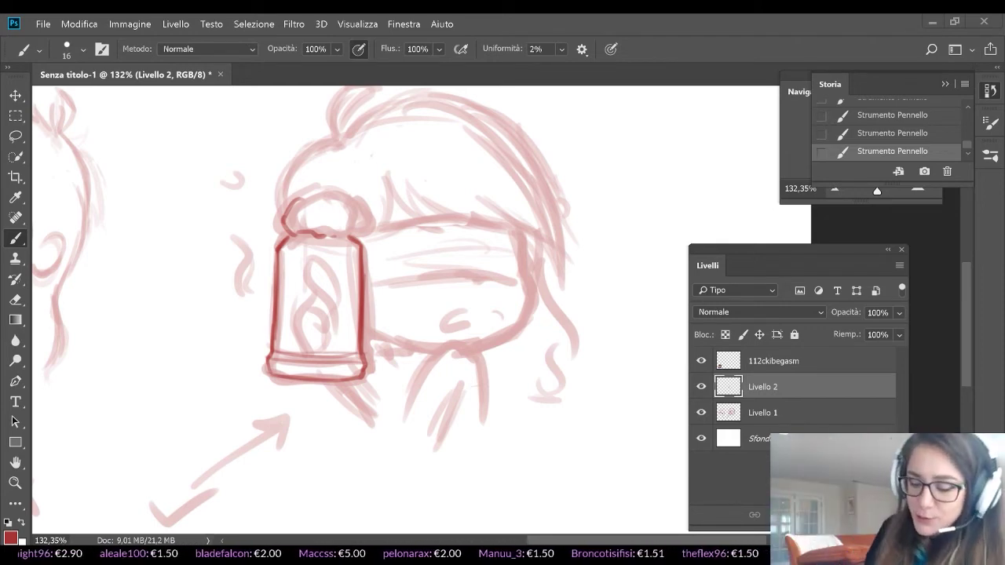
Save the drawing on the Desktop as a Photoshop file named emote
{"action": "left_click", "coordinate": [43, 24]}
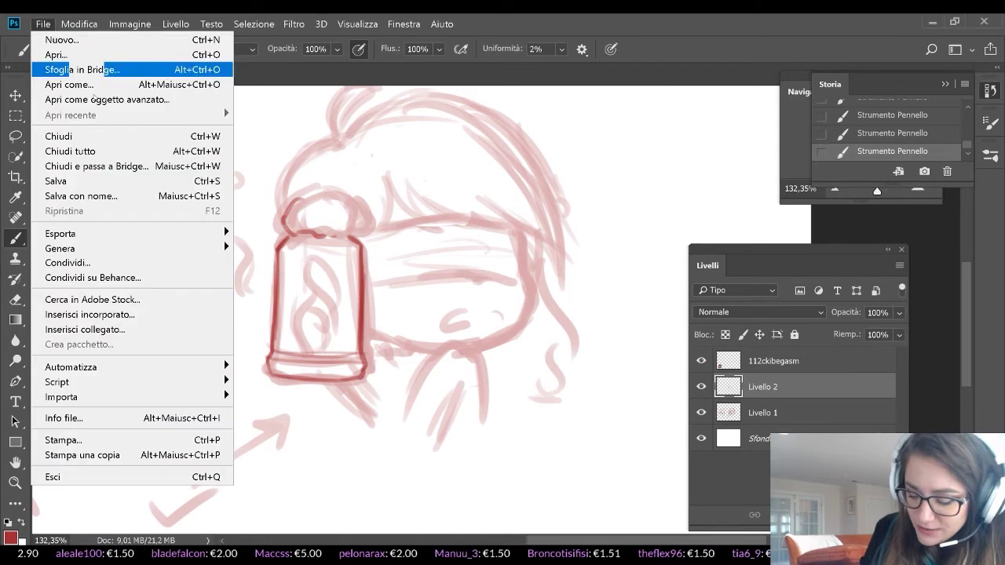
{"action": "left_click", "coordinate": [130, 195]}
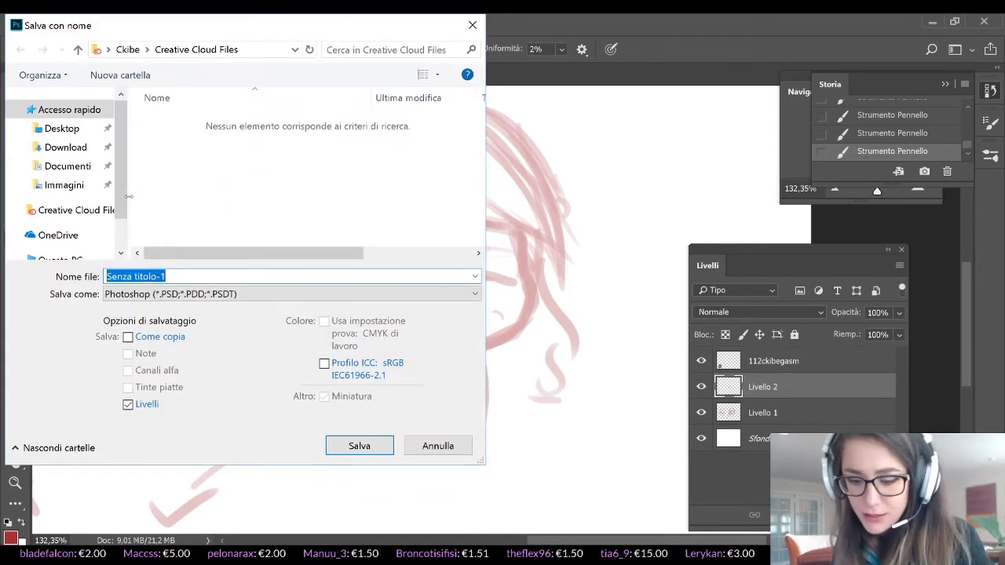
{"action": "type", "text": "emot"}
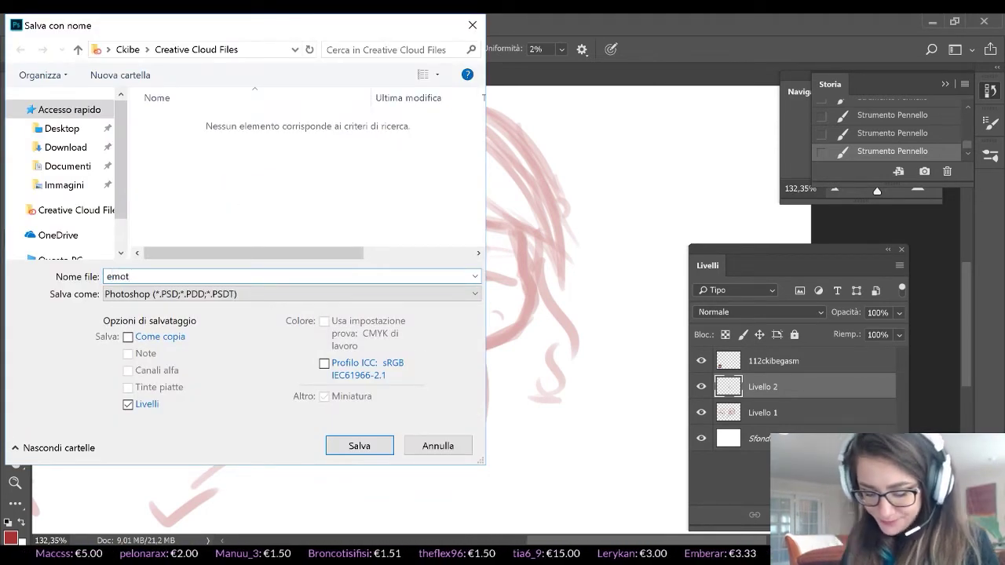
{"action": "type", "text": "e"}
{"action": "left_click", "coordinate": [66, 128]}
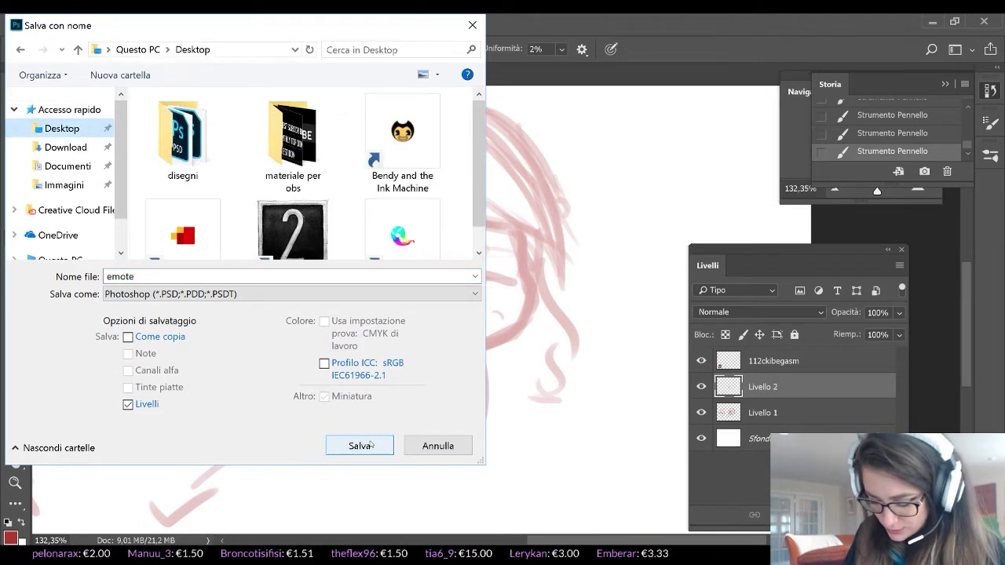
{"action": "left_click", "coordinate": [378, 443]}
{"action": "left_click", "coordinate": [720, 153]}
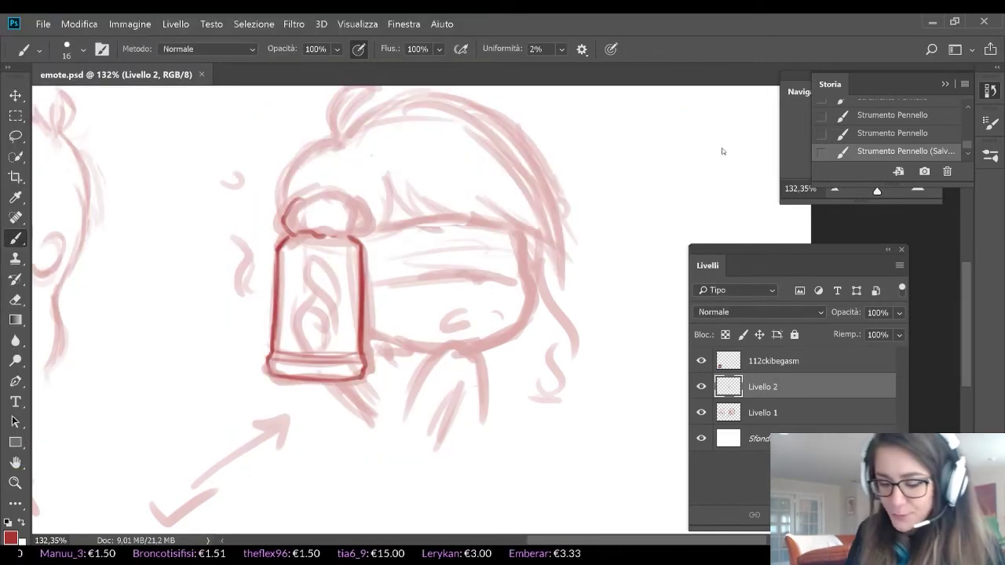
Create a new blank document 1920 pixels wide and 1080 pixels high
{"action": "left_click", "coordinate": [45, 24]}
{"action": "left_click", "coordinate": [55, 39]}
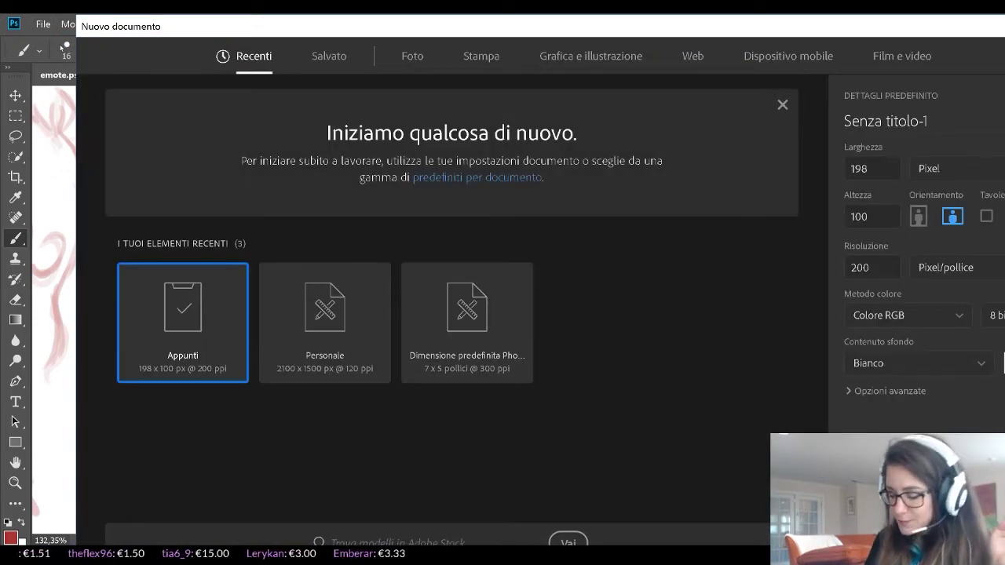
{"action": "left_click", "coordinate": [872, 169]}
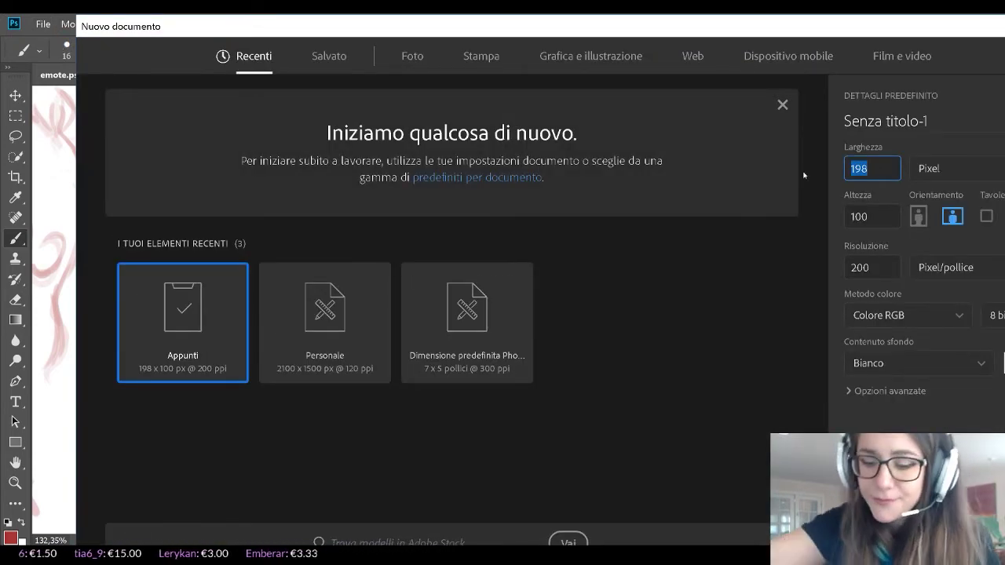
{"action": "type", "text": "1920"}
{"action": "key", "text": "Tab"}
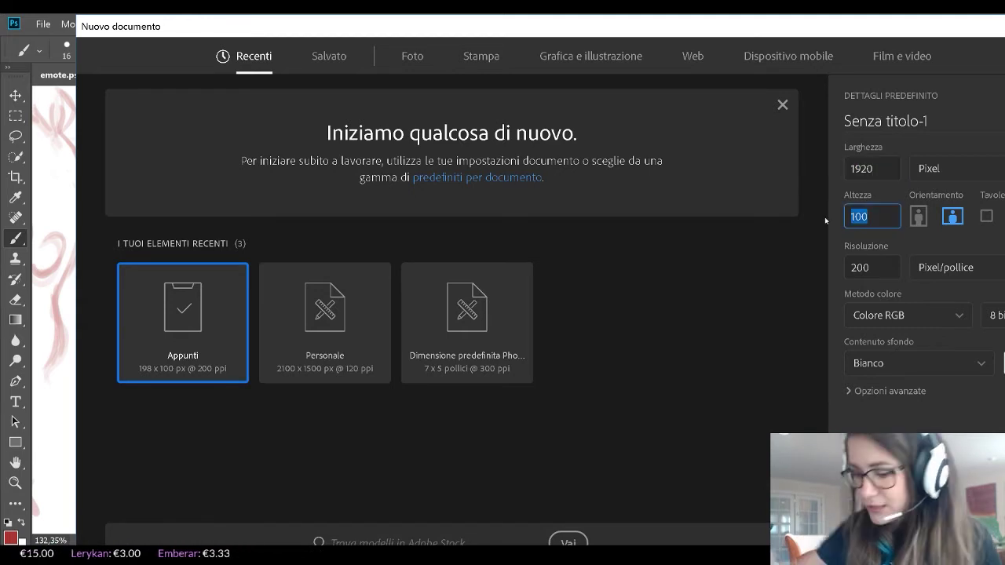
{"action": "type", "text": "1080"}
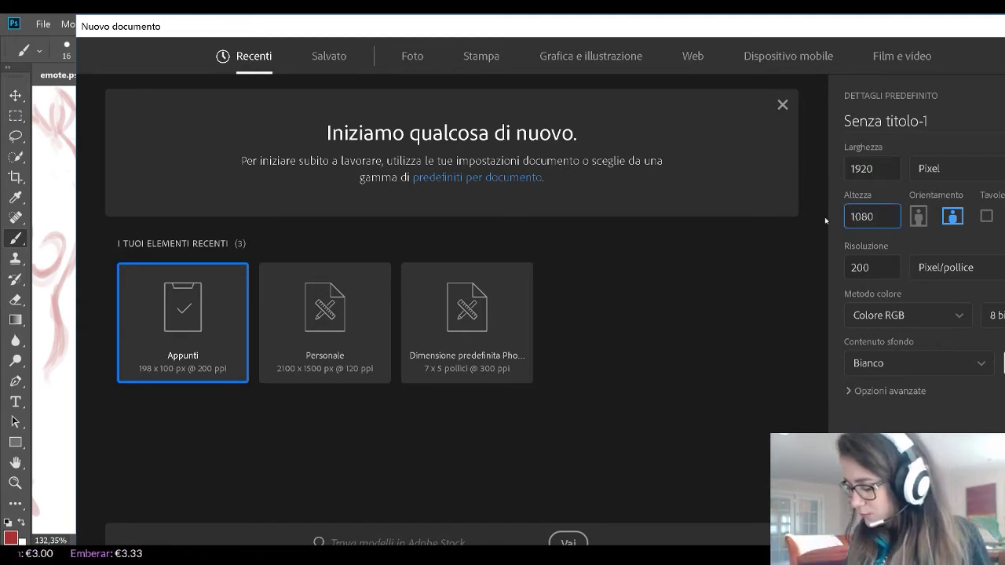
{"action": "key", "text": "Return"}
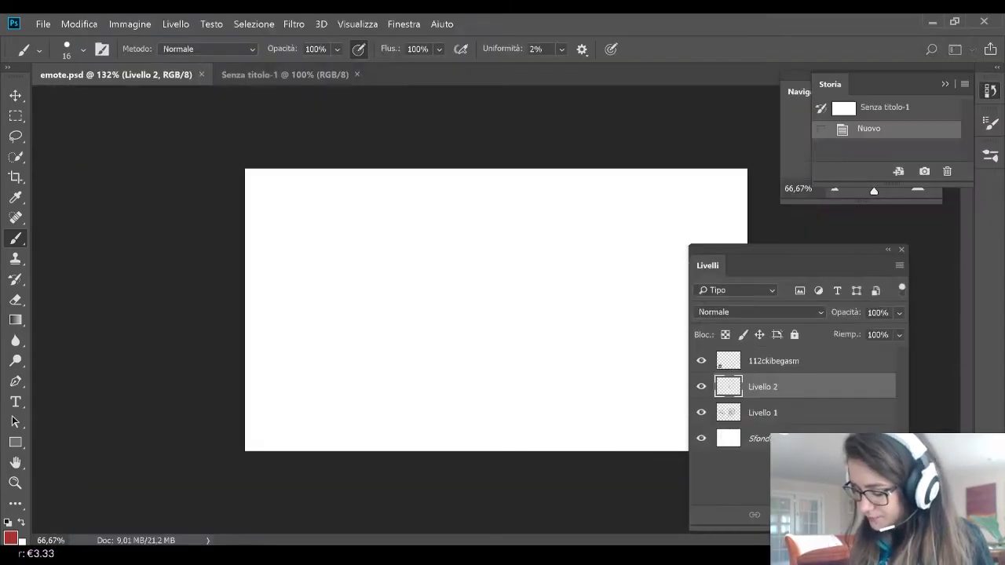
Close emote.psd, and place the maxresdefault room photo and the GASP (1) cat head image in the blank document
{"action": "left_click", "coordinate": [201, 75]}
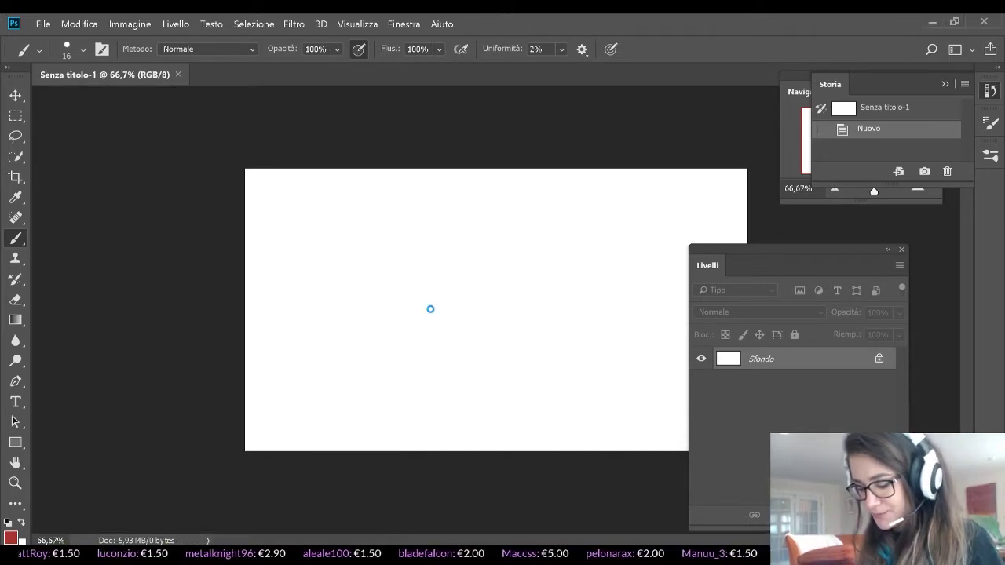
{"action": "left_click_drag", "start_coordinate": [431, 309], "coordinate": [431, 315]}
{"action": "key", "text": "Return"}
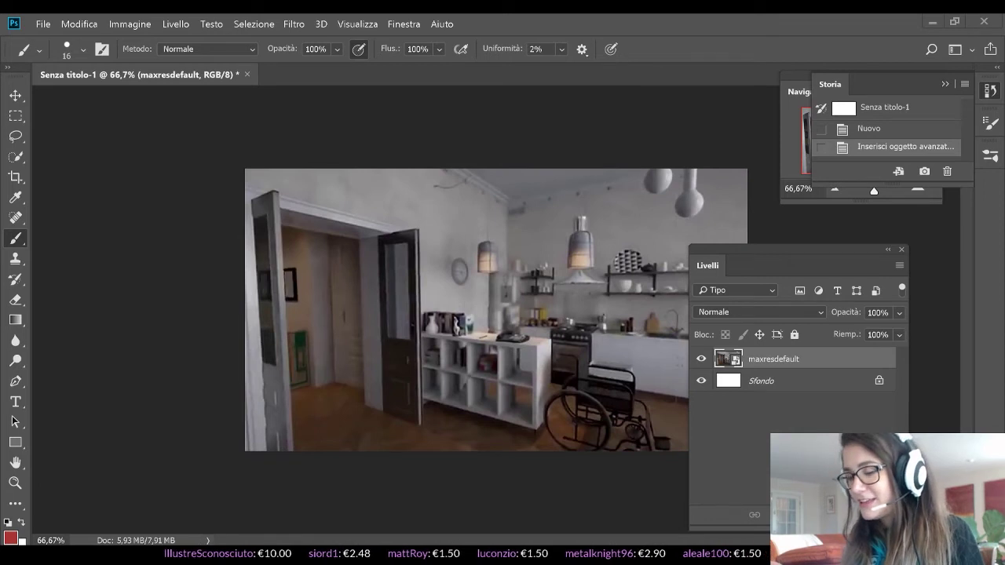
{"action": "left_click_drag", "start_coordinate": [133, 326], "coordinate": [391, 410]}
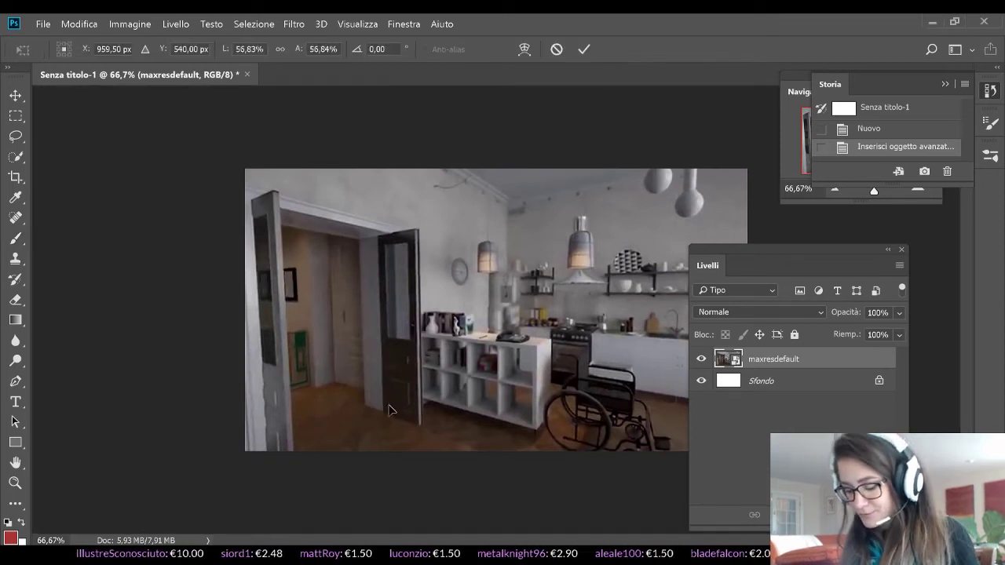
{"action": "key", "text": "b"}
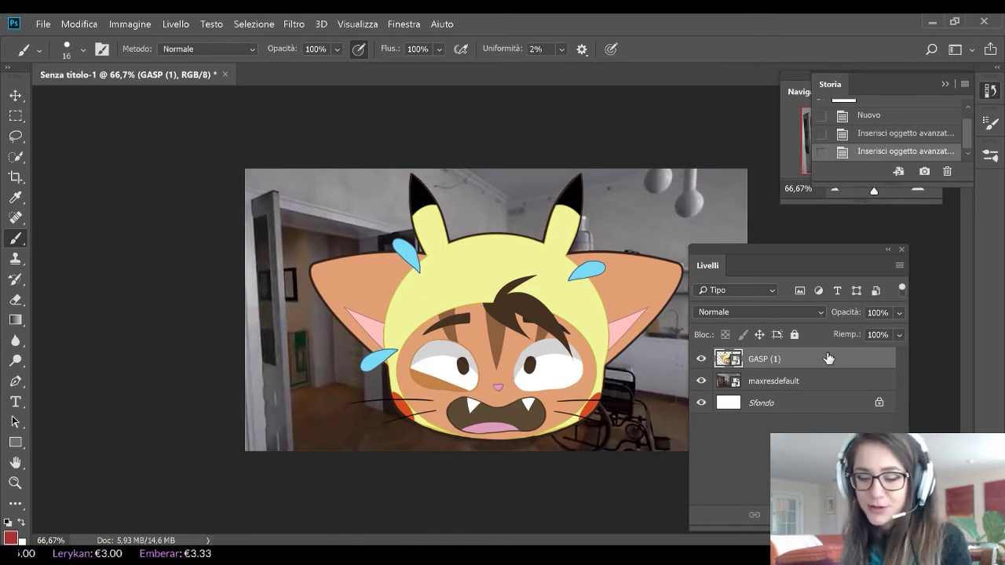
{"action": "key", "text": "ctrl+t"}
{"action": "mouse_move", "coordinate": [694, 177]}
{"action": "left_mouse_down"}
{"action": "mouse_move", "coordinate": [639, 191]}
{"action": "mouse_move", "coordinate": [614, 229]}
{"action": "mouse_move", "coordinate": [667, 182]}
{"action": "left_mouse_up"}
{"action": "key", "text": "Escape"}
{"action": "key", "text": "b"}
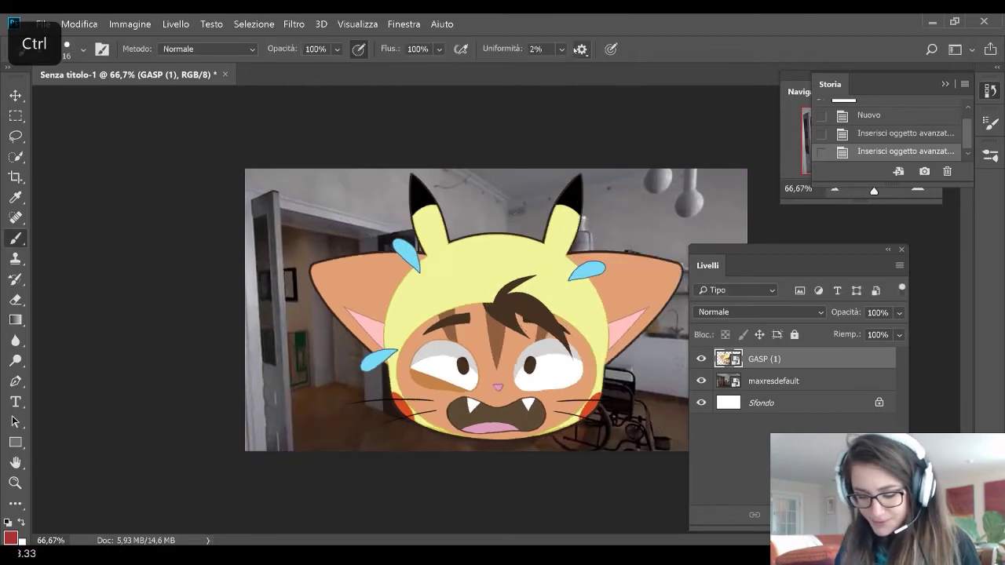
Scale the cat head to about 47%, rotate it about 18° and place it partly cropped in the canvas's lower-left corner
{"action": "key", "text": "ctrl+t"}
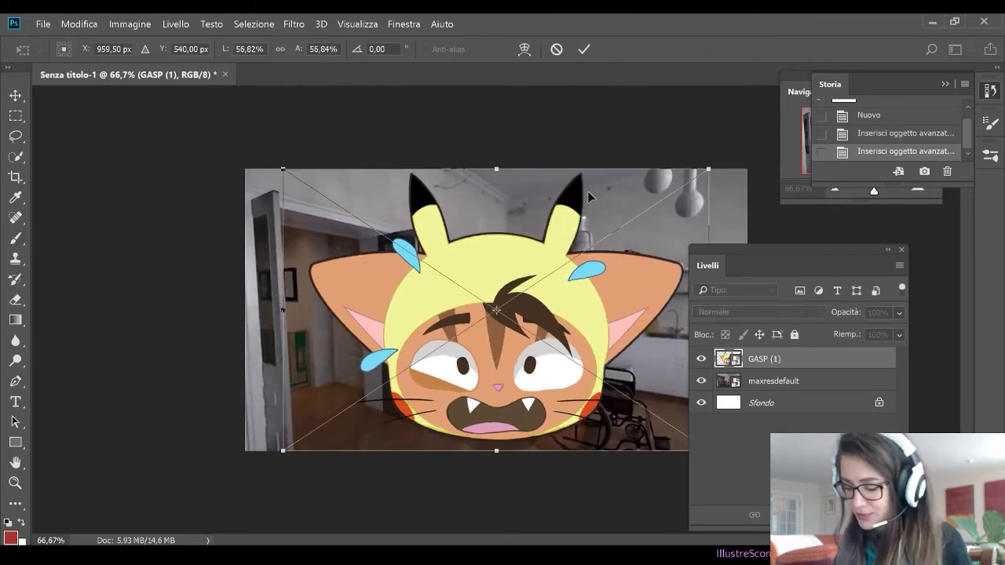
{"action": "left_click_drag", "start_coordinate": [700, 166], "coordinate": [614, 226]}
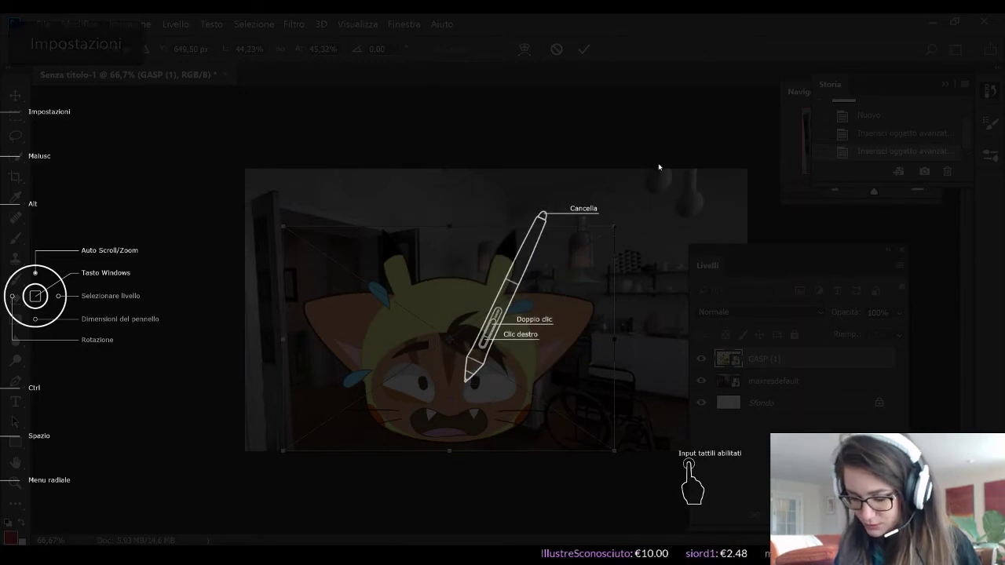
{"action": "key", "text": "shift"}
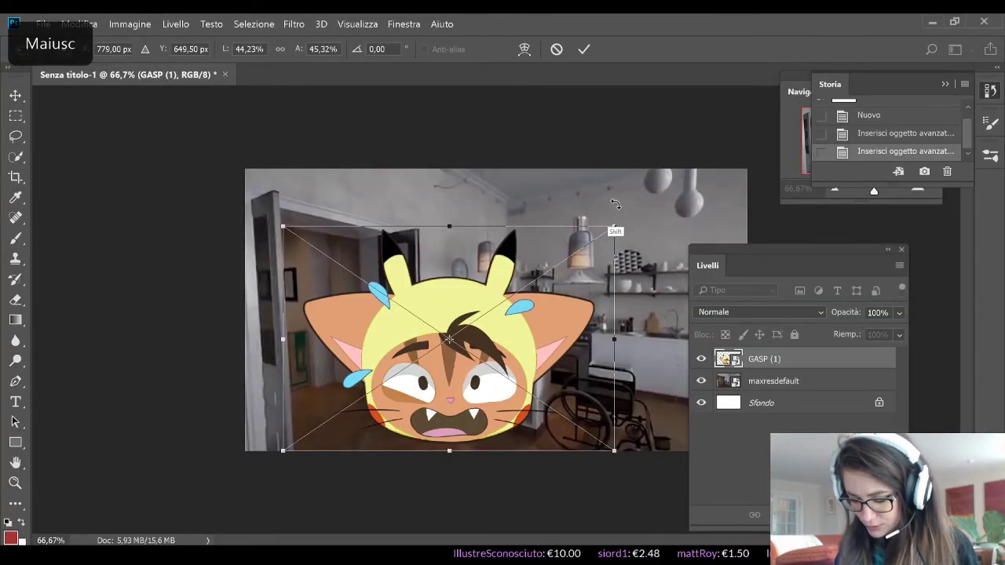
{"action": "left_click_drag", "start_coordinate": [614, 227], "coordinate": [507, 336]}
{"action": "left_click_drag", "start_coordinate": [409, 422], "coordinate": [357, 429]}
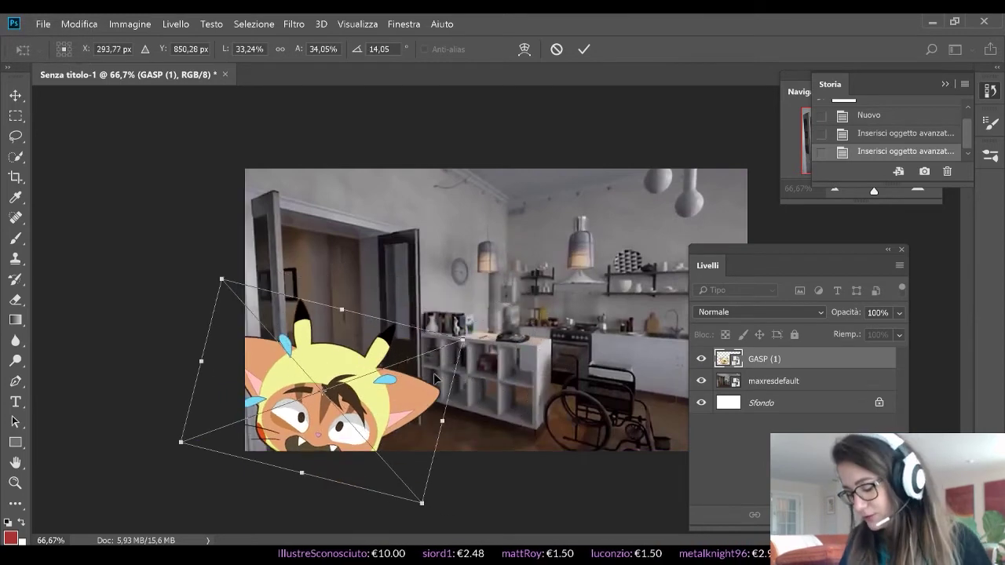
{"action": "key", "text": "shift"}
{"action": "left_click_drag", "start_coordinate": [461, 339], "coordinate": [471, 366]}
{"action": "key", "text": "shift"}
{"action": "left_click_drag", "start_coordinate": [513, 310], "coordinate": [555, 310]}
{"action": "left_click_drag", "start_coordinate": [444, 413], "coordinate": [465, 422]}
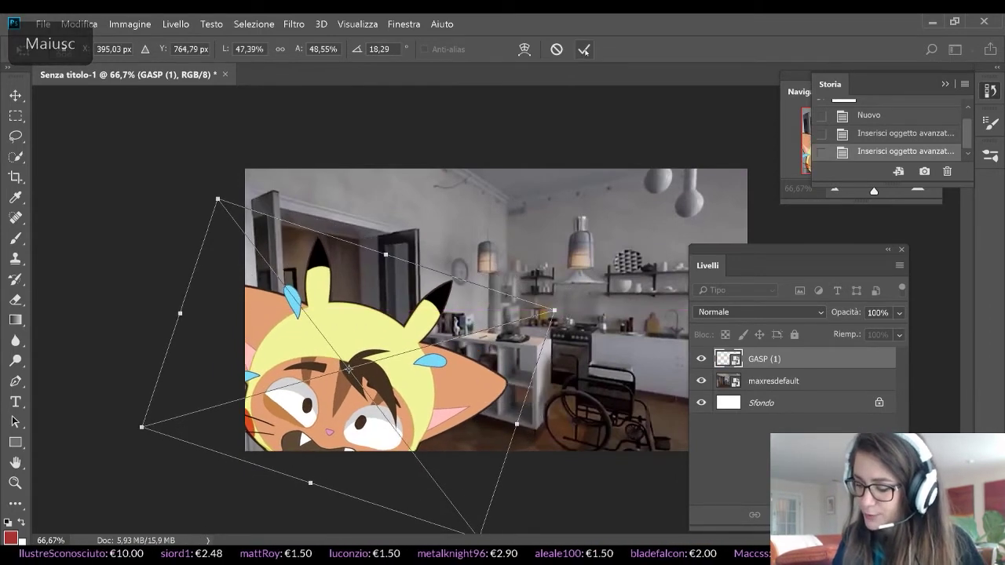
{"action": "key", "text": "b"}
{"action": "left_click_drag", "start_coordinate": [848, 249], "coordinate": [832, 244]}
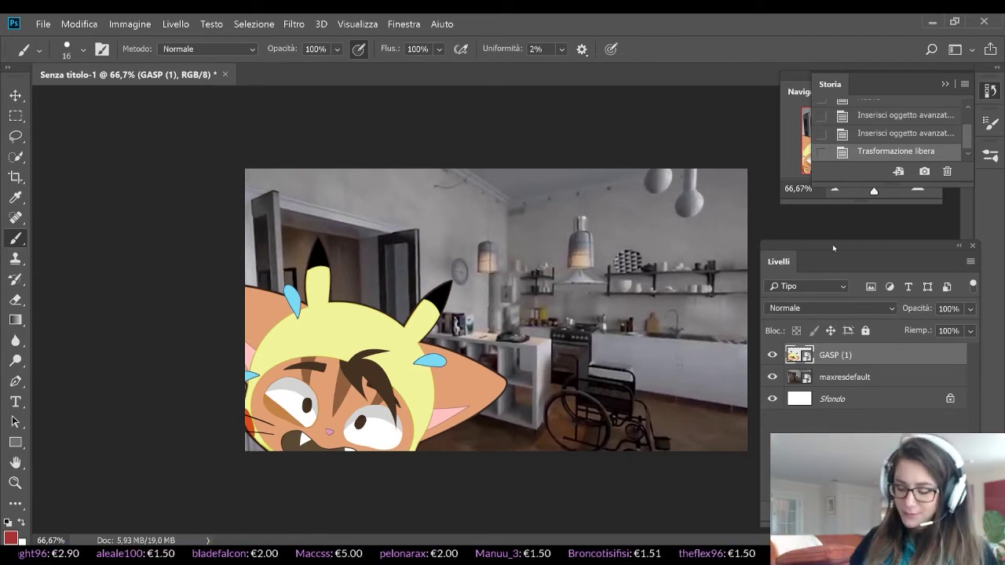
Add the text THE WORK OF MERCY on the upper wall of the room photo
{"action": "mouse_move", "coordinate": [135, 563]}
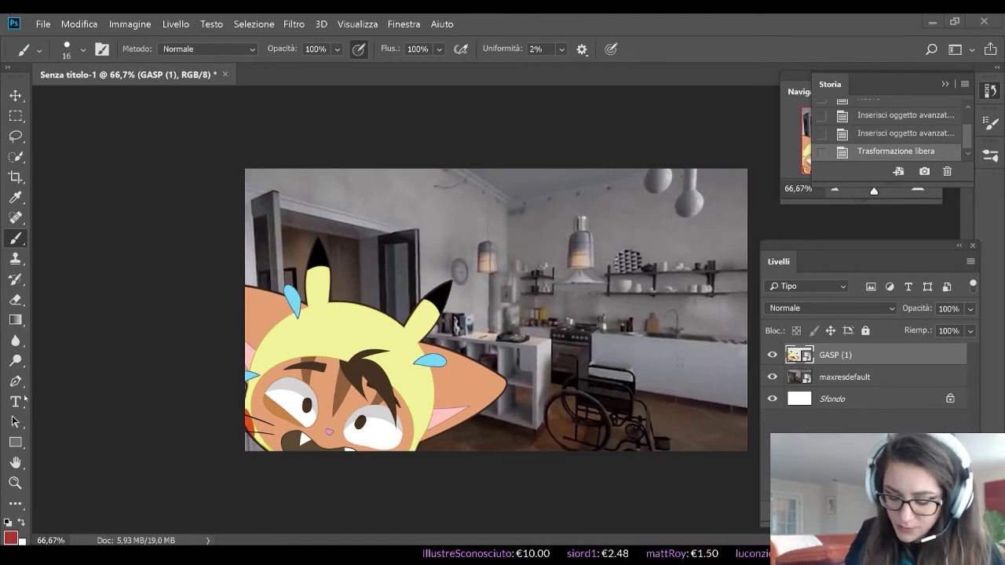
{"action": "left_click", "coordinate": [15, 401]}
{"action": "left_click", "coordinate": [491, 227]}
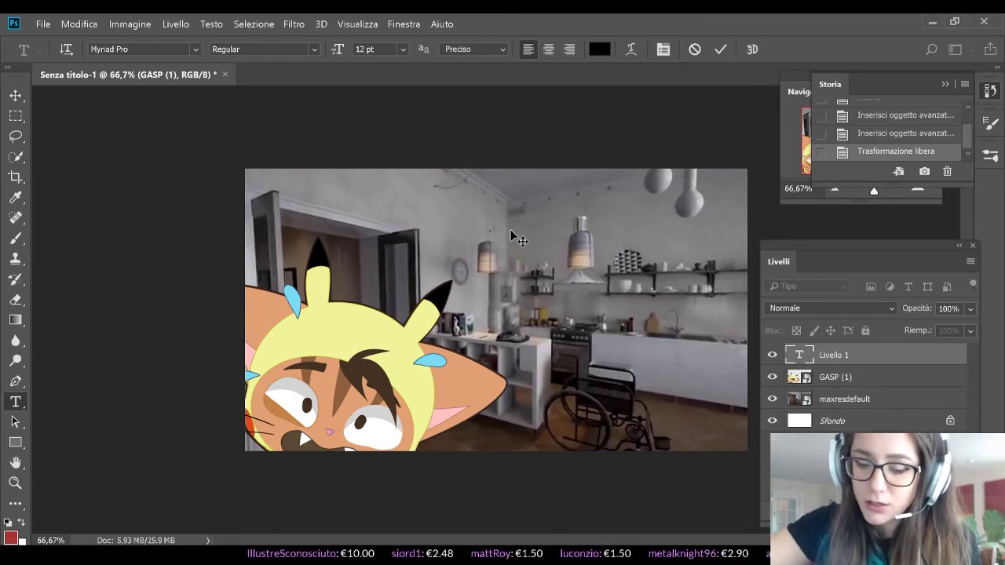
{"action": "type", "text": "THE WOR"}
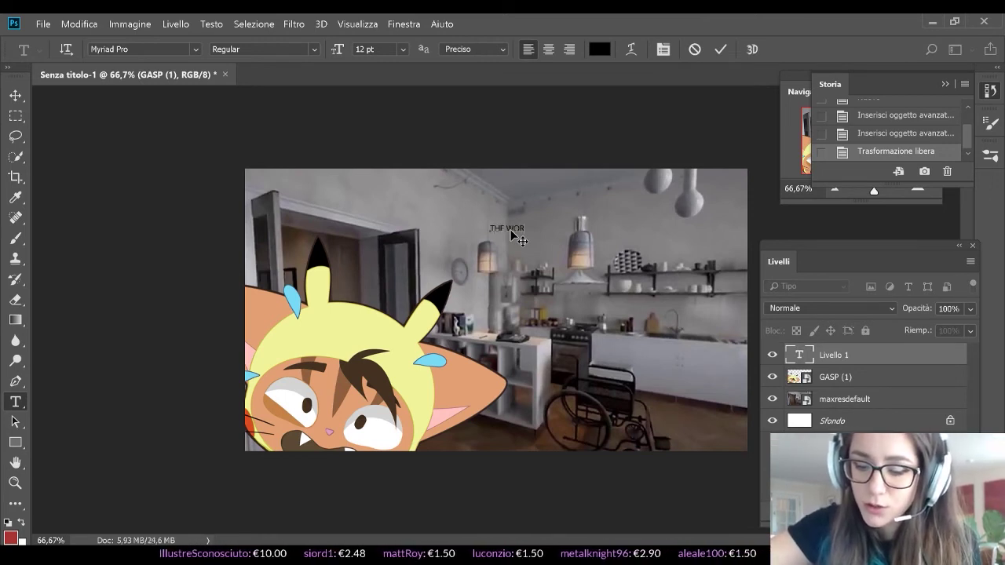
{"action": "type", "text": "K OF MERCY"}
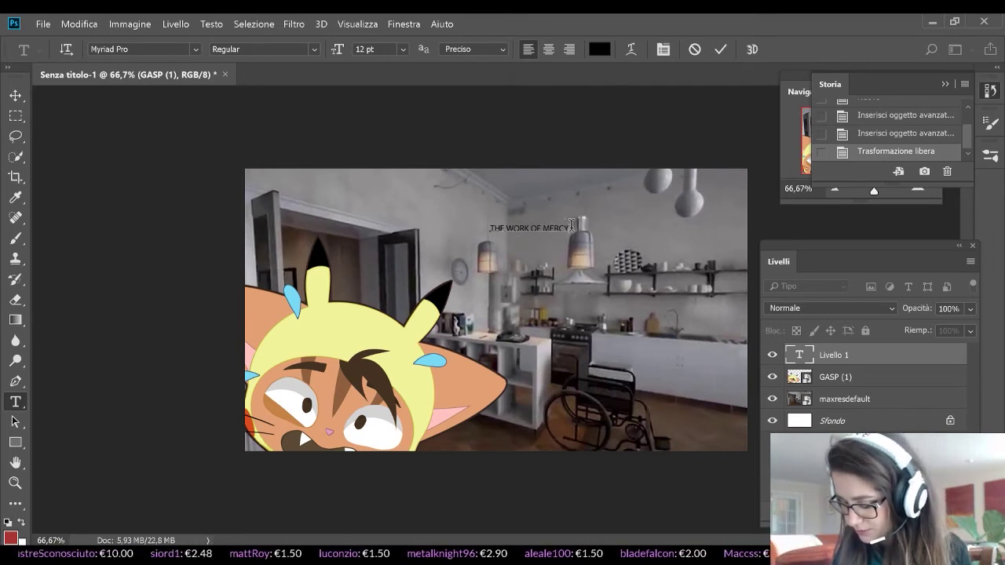
Show the character settings and change the title's font to Horroroid
{"action": "left_click_drag", "start_coordinate": [571, 229], "coordinate": [426, 246]}
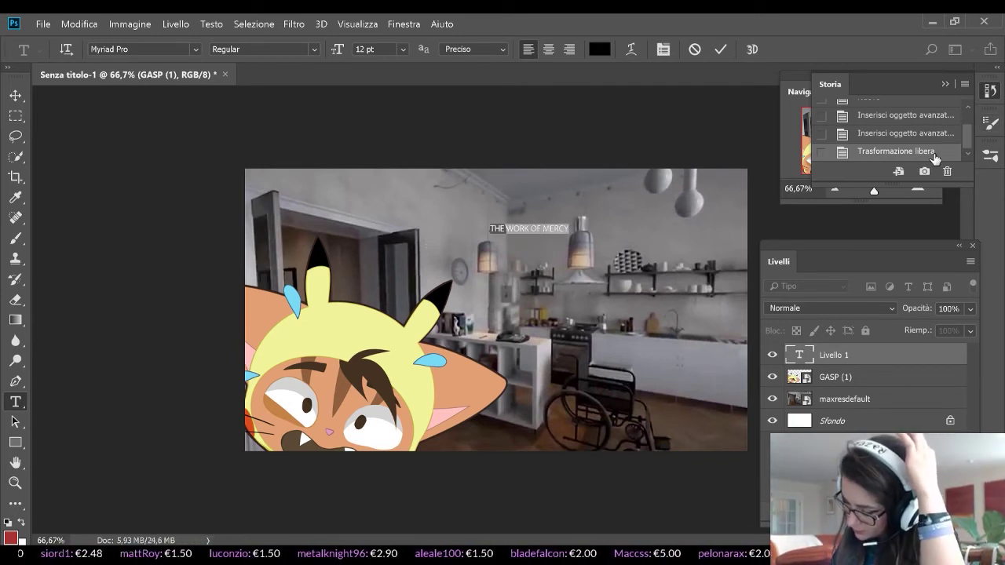
{"action": "left_click", "coordinate": [410, 24]}
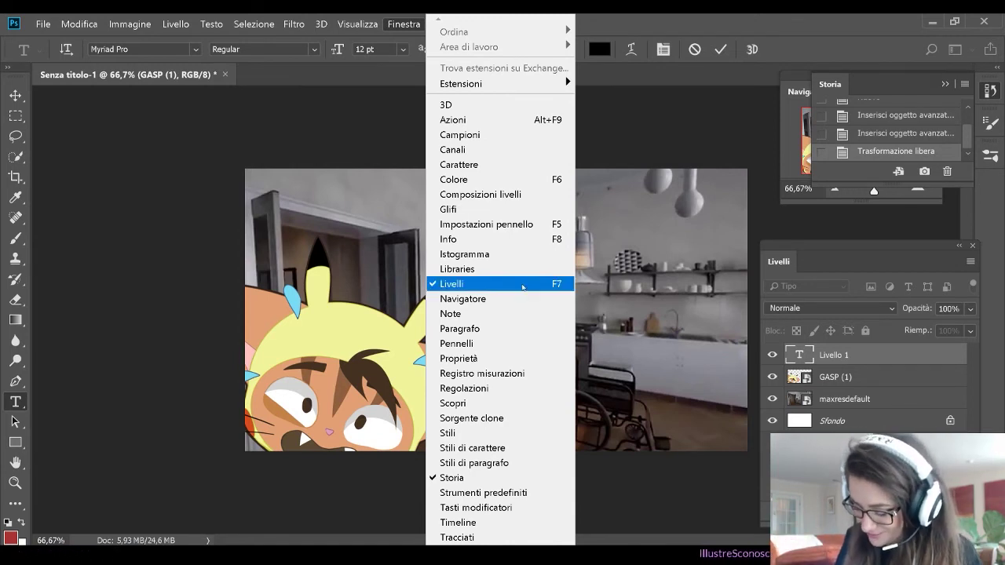
{"action": "left_click", "coordinate": [519, 168]}
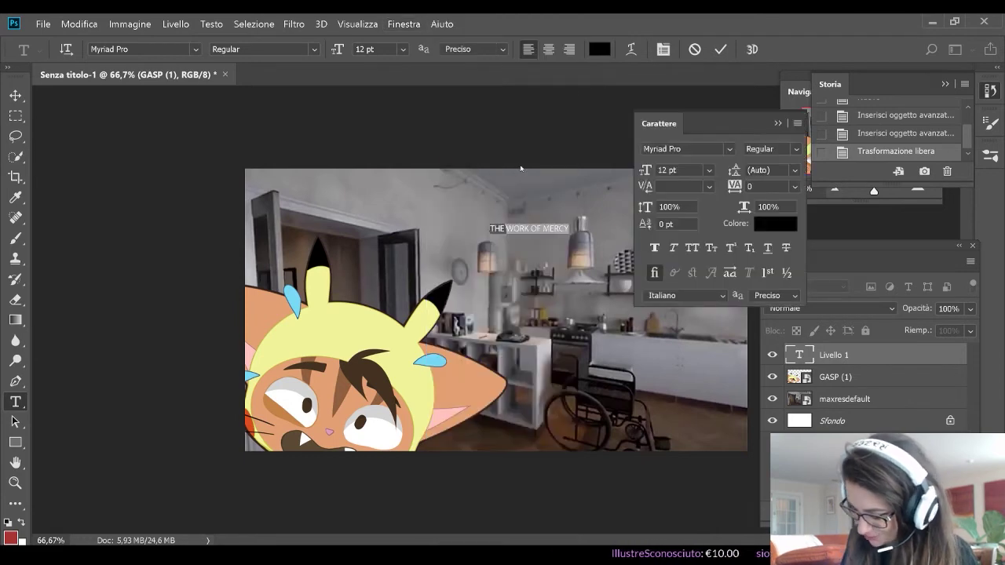
{"action": "left_click", "coordinate": [729, 148]}
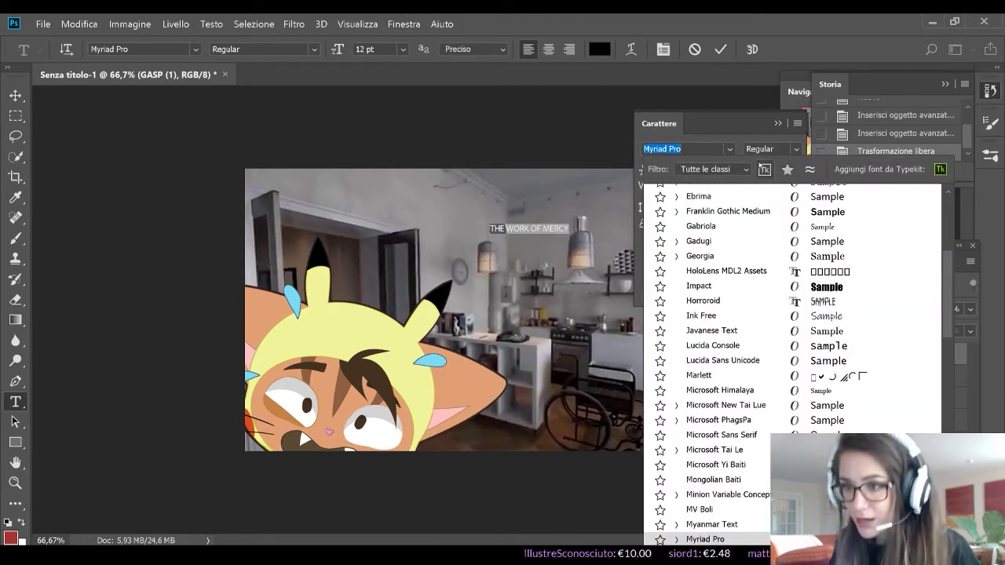
{"action": "key", "text": "Escape"}
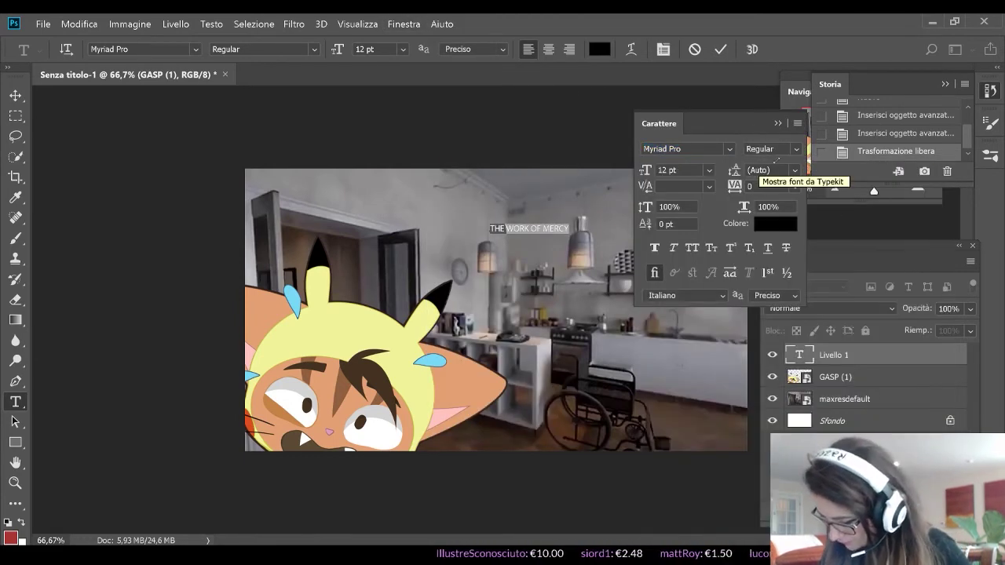
{"action": "type", "text": "H"}
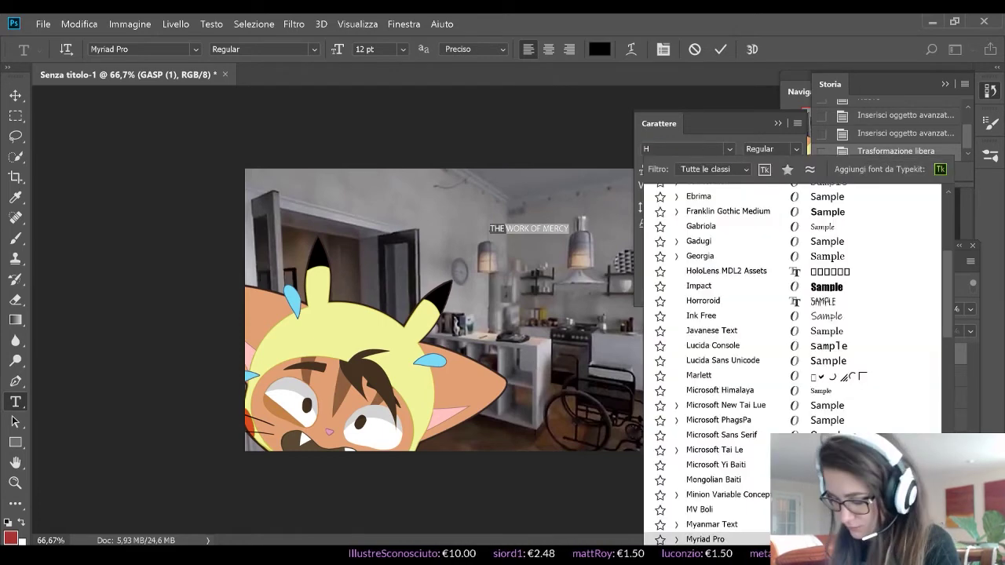
{"action": "type", "text": "O"}
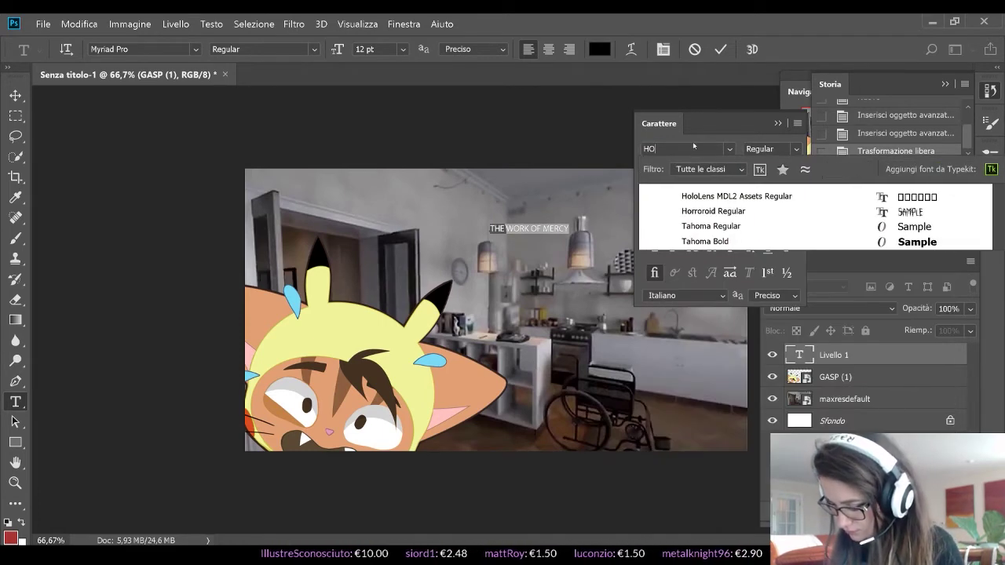
{"action": "key", "text": "Down"}
{"action": "key", "text": "Down"}
{"action": "key", "text": "Return"}
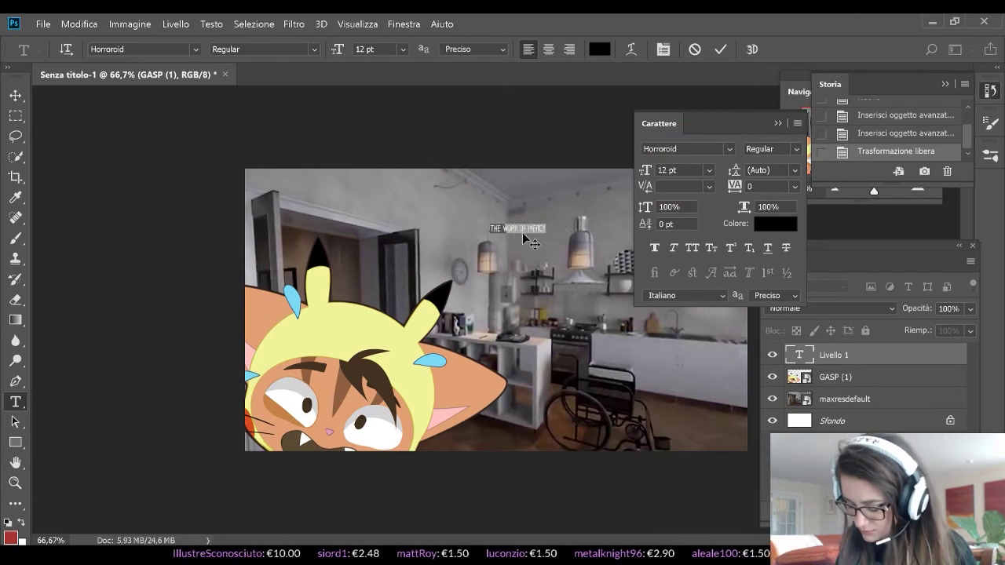
Enlarge the whole title to 67 pt and shift it sideways above the cat head
{"action": "left_click", "coordinate": [495, 227]}
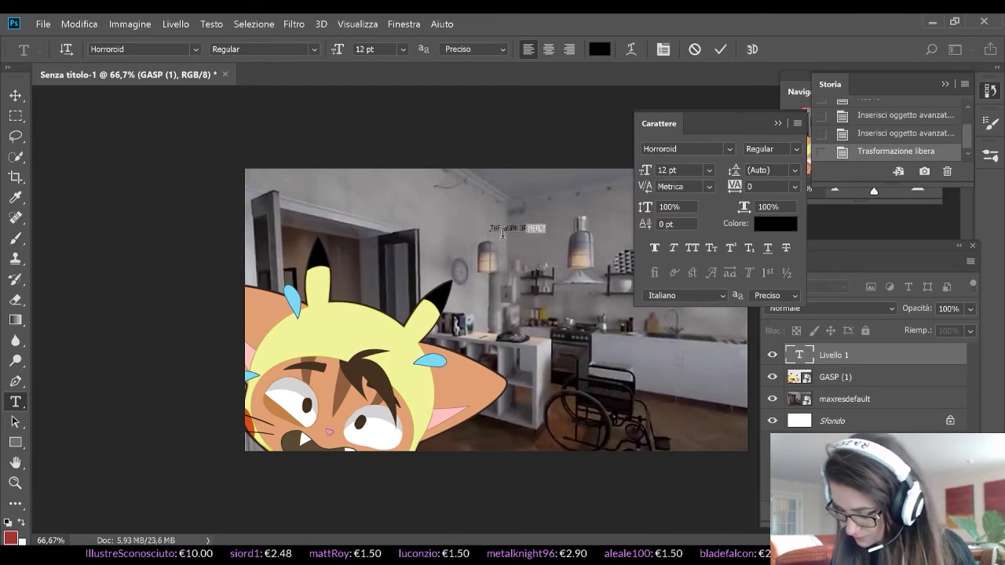
{"action": "left_click_drag", "start_coordinate": [643, 170], "coordinate": [688, 173]}
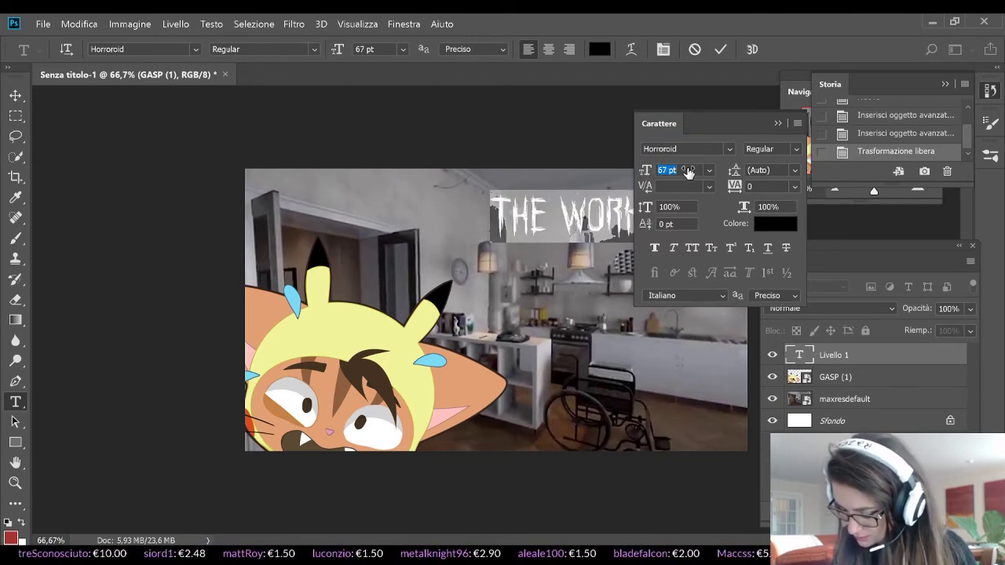
{"action": "left_click", "coordinate": [16, 95]}
{"action": "left_click_drag", "start_coordinate": [589, 197], "coordinate": [393, 203]}
Set the whole title to 80 pt and break it so that MERCY sits on a second line
{"action": "left_click", "coordinate": [15, 401]}
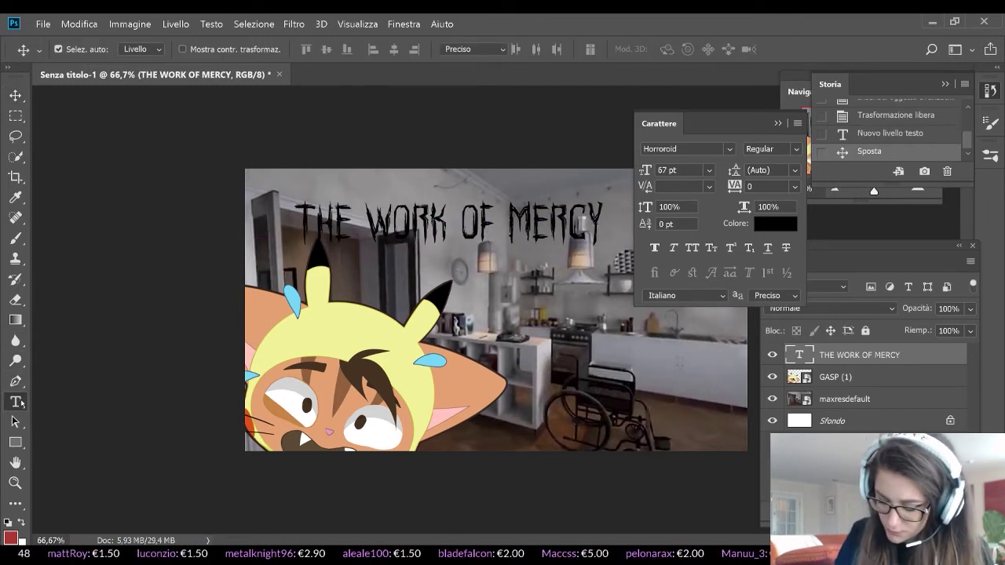
{"action": "left_click_drag", "start_coordinate": [299, 222], "coordinate": [617, 239]}
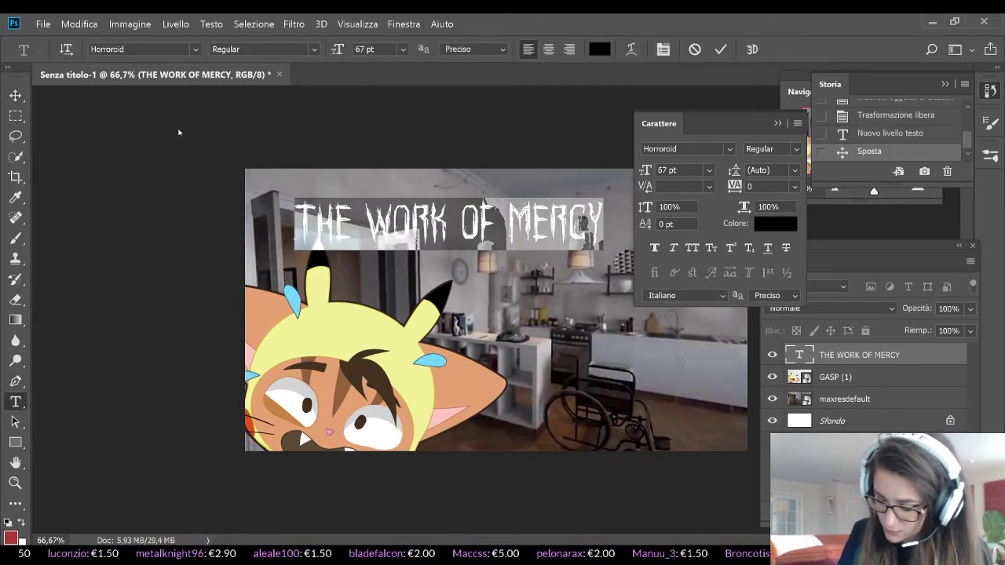
{"action": "left_click_drag", "start_coordinate": [644, 173], "coordinate": [635, 171]}
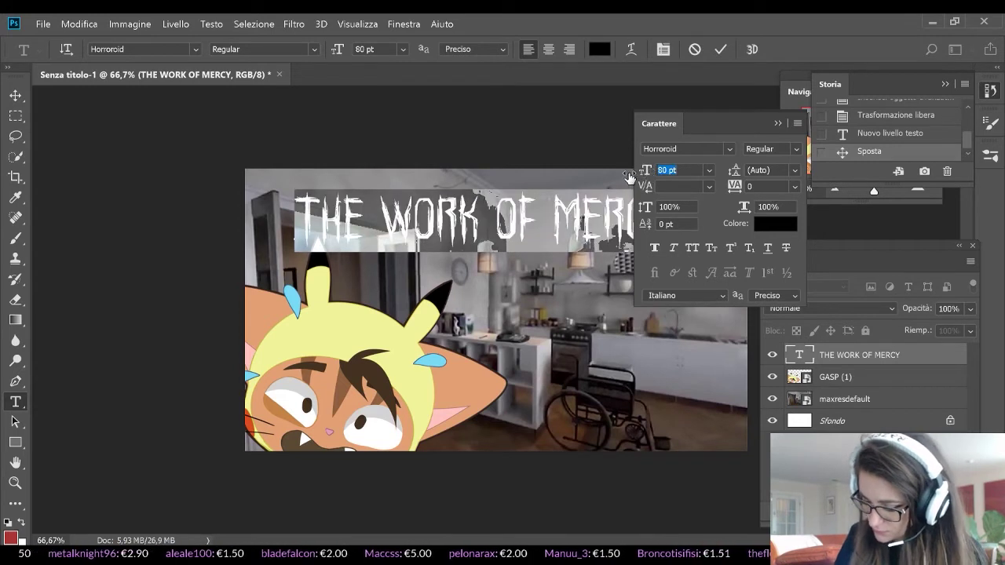
{"action": "left_click", "coordinate": [380, 216]}
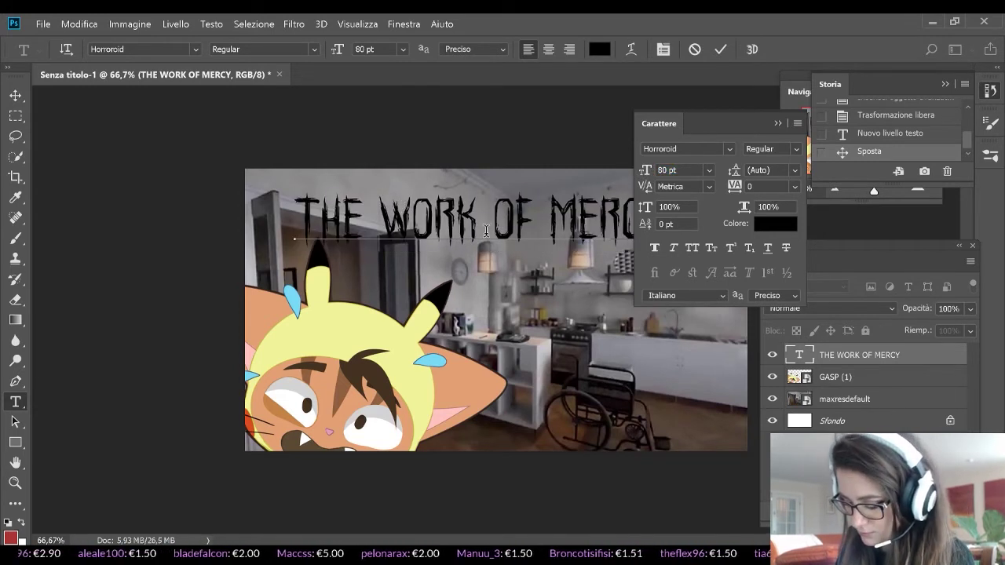
{"action": "left_click", "coordinate": [538, 221]}
{"action": "key", "text": "BackSpace"}
{"action": "type", "text": "ù"}
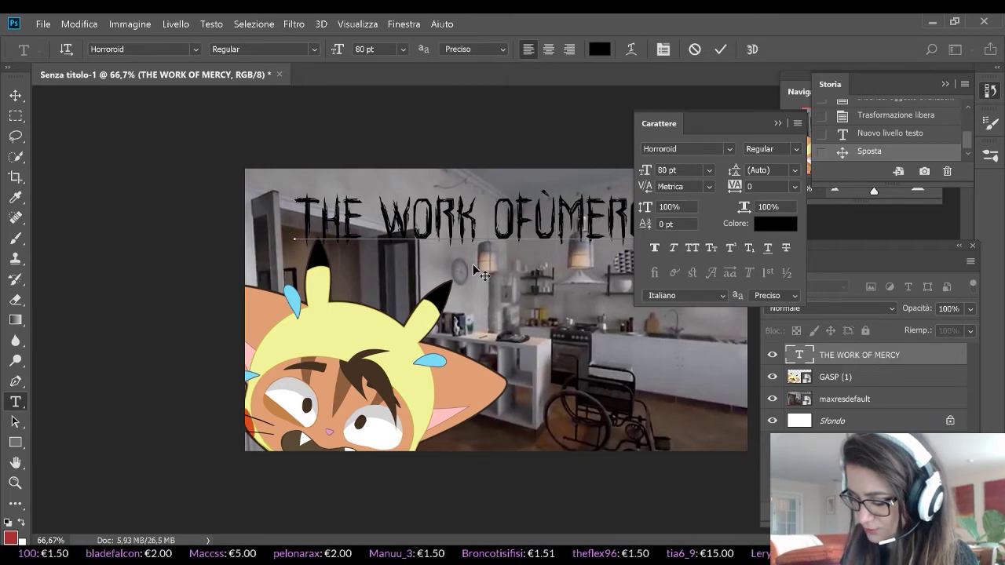
{"action": "key", "text": "BackSpace"}
{"action": "key", "text": "Return"}
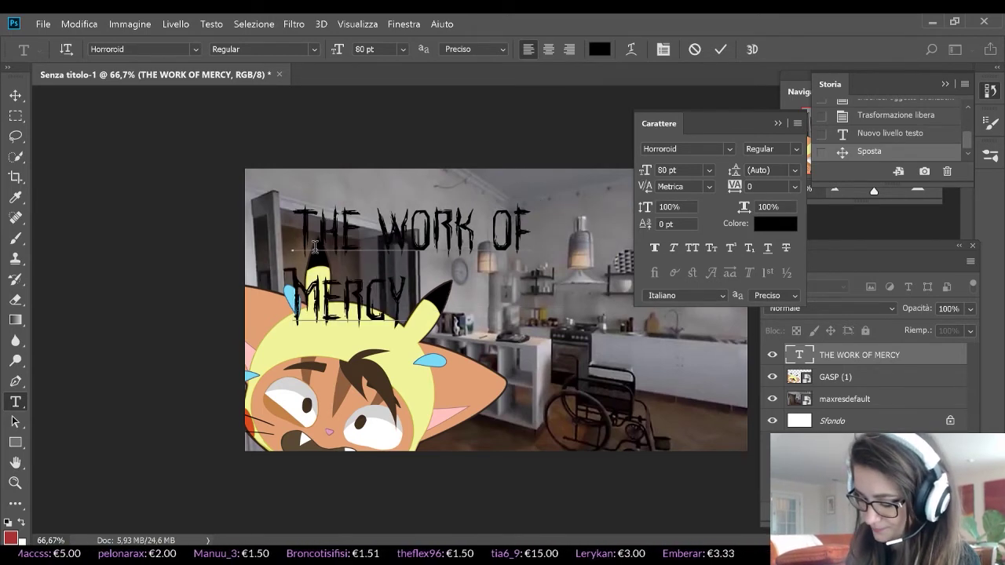
Set THE WORK OF to 61 pt with -60 tracking, and enlarge MERCY to 129 pt
{"action": "left_click_drag", "start_coordinate": [296, 227], "coordinate": [573, 244]}
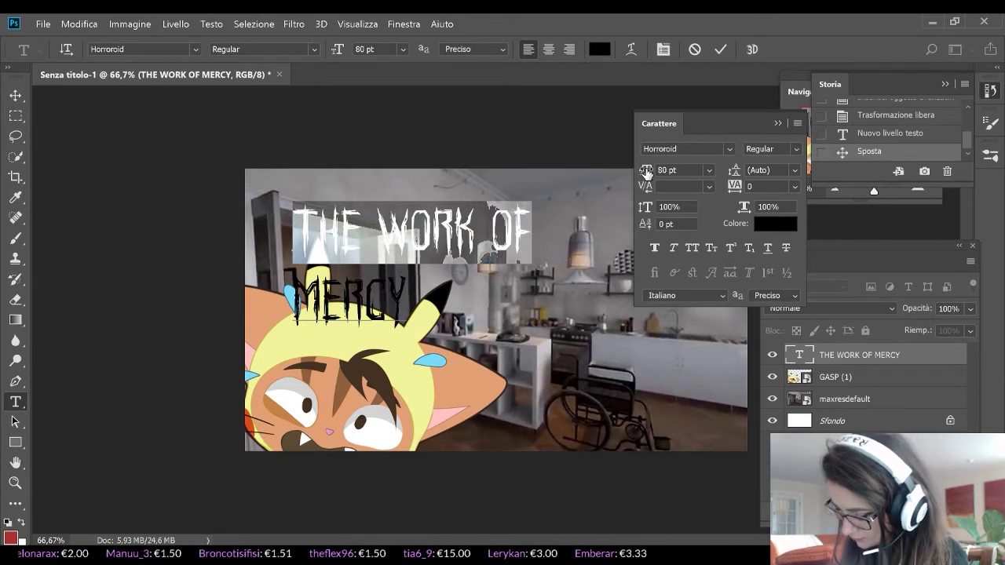
{"action": "left_click_drag", "start_coordinate": [647, 171], "coordinate": [629, 179]}
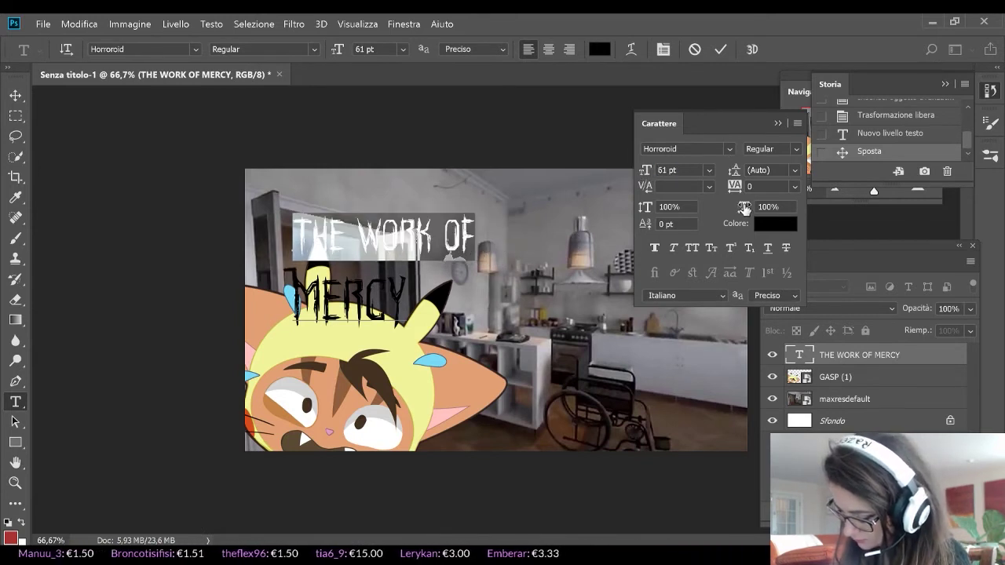
{"action": "left_click_drag", "start_coordinate": [735, 191], "coordinate": [734, 190]}
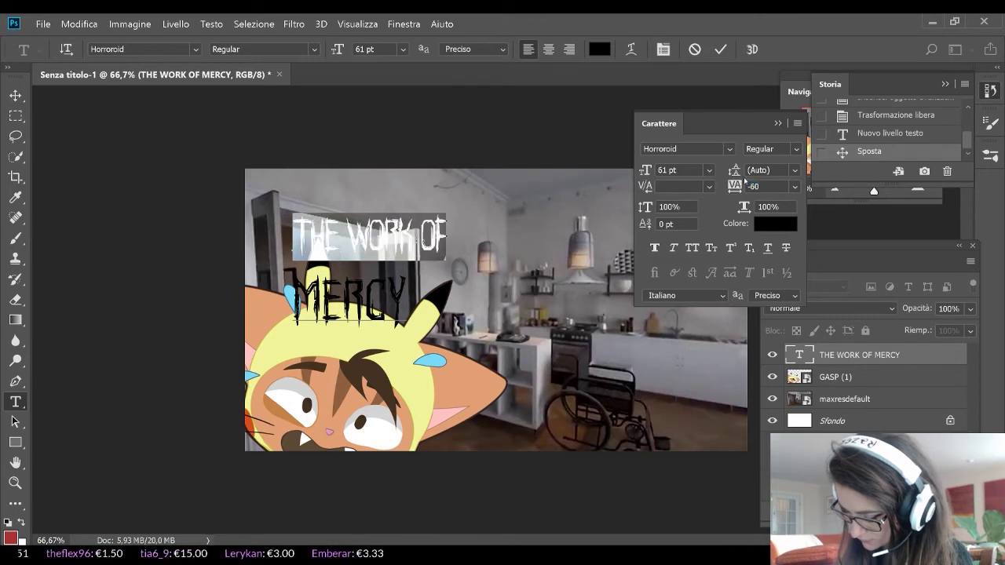
{"action": "left_click_drag", "start_coordinate": [291, 299], "coordinate": [407, 308]}
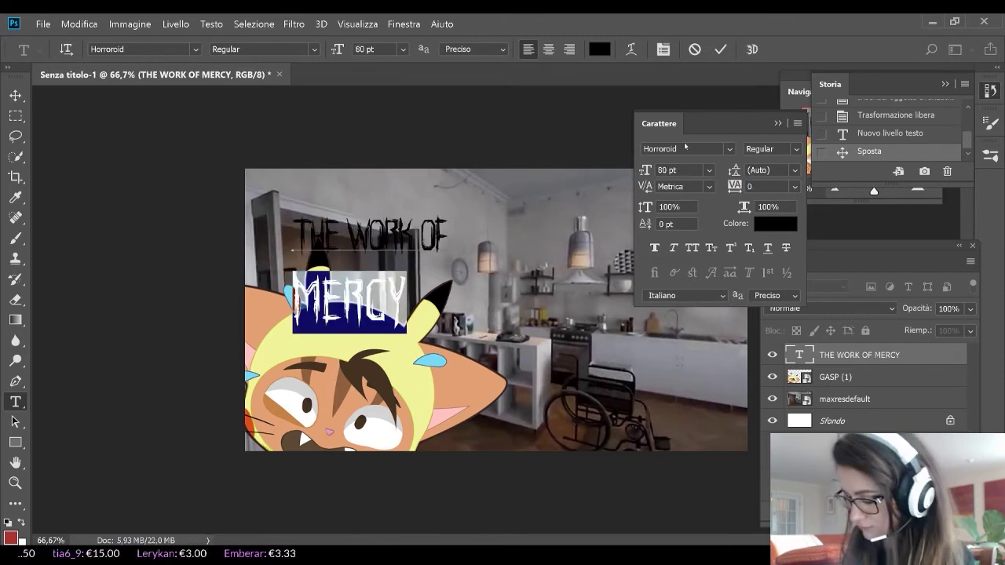
{"action": "left_click_drag", "start_coordinate": [655, 170], "coordinate": [689, 165]}
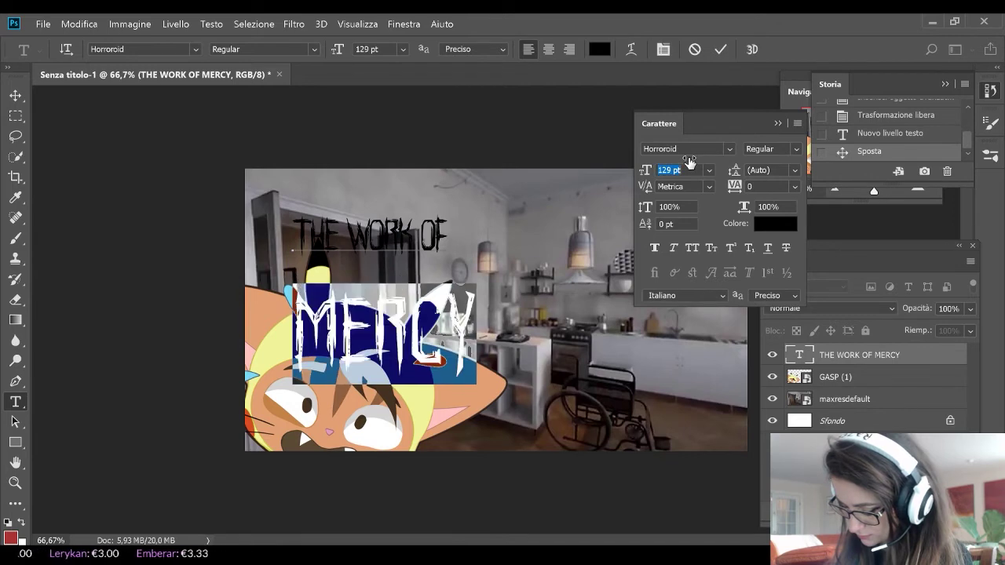
Centre-align both title lines and tighten their leading to 97,44 pt
{"action": "key", "text": "ctrl+a"}
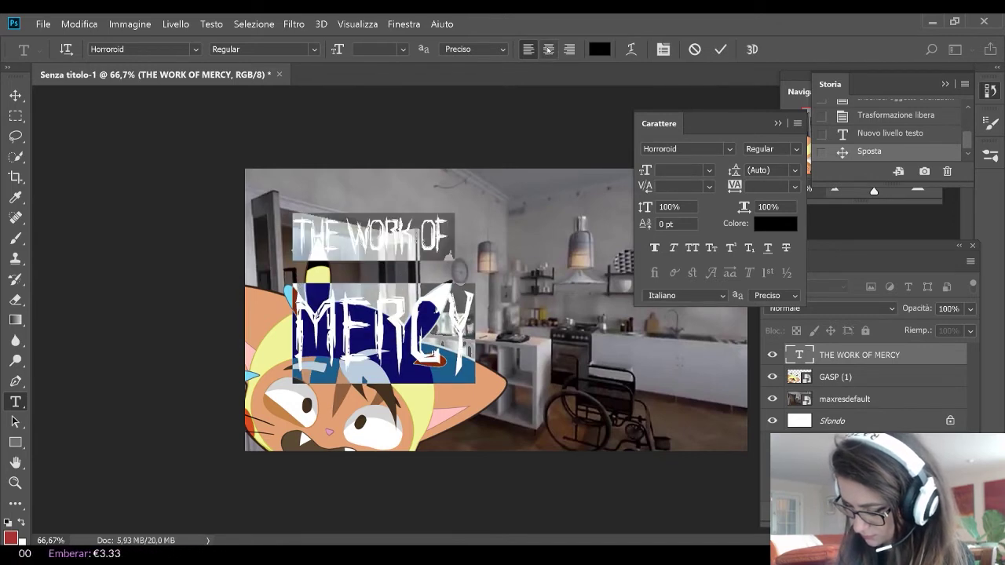
{"action": "left_click", "coordinate": [556, 49]}
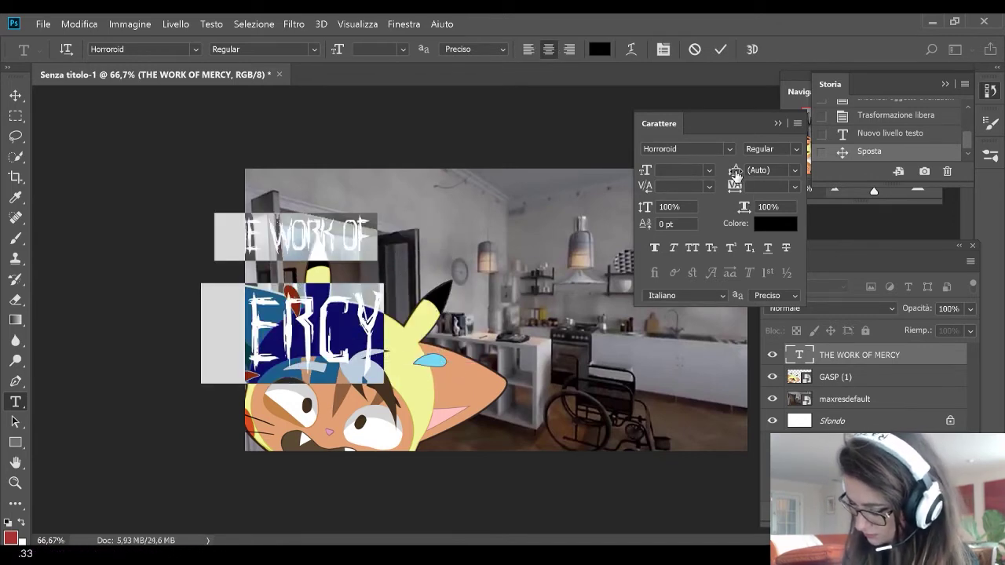
{"action": "left_click_drag", "start_coordinate": [731, 170], "coordinate": [745, 172]}
{"action": "left_click_drag", "start_coordinate": [746, 173], "coordinate": [752, 172]}
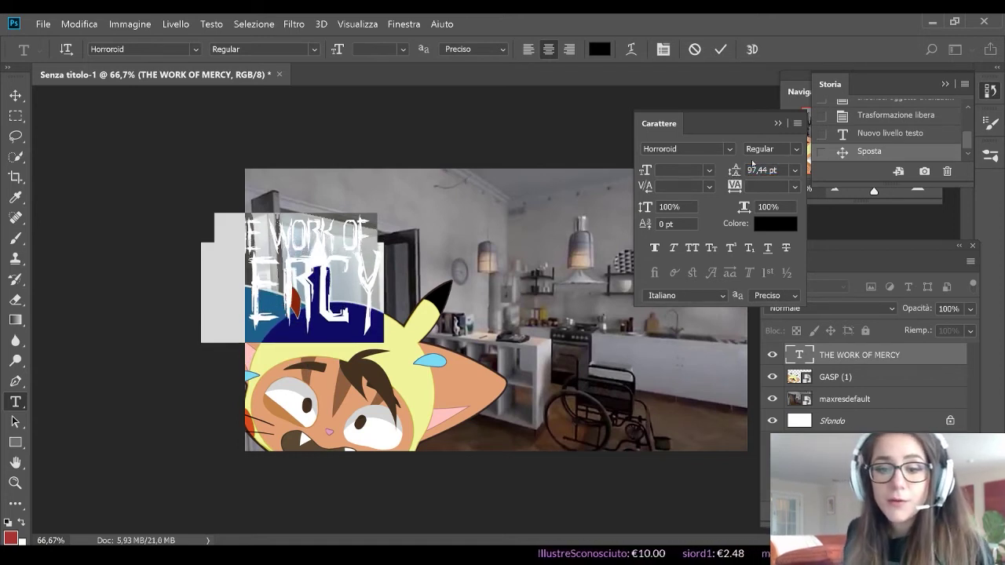
Move the finished title over the kitchen beside the cat head, and move the character settings off the image
{"action": "key", "text": "ctrl+Return"}
{"action": "left_click_drag", "start_coordinate": [361, 260], "coordinate": [667, 296]}
{"action": "left_click_drag", "start_coordinate": [717, 132], "coordinate": [160, 131]}
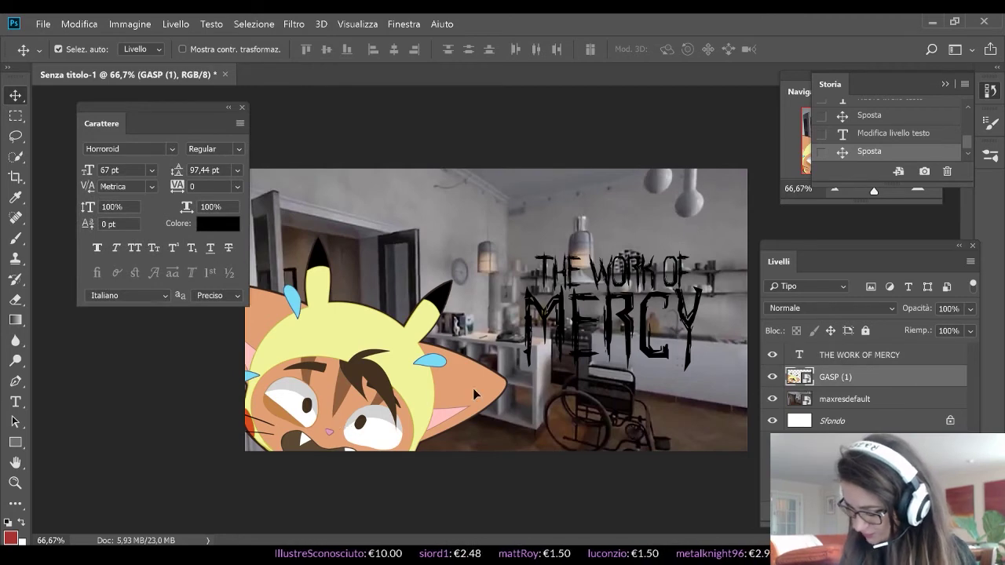
Nudge the cat head slightly upward and move the title up and to the right over the kitchen
{"action": "mouse_move", "coordinate": [331, 413]}
{"action": "left_mouse_down"}
{"action": "mouse_move", "coordinate": [591, 384]}
{"action": "mouse_move", "coordinate": [630, 437]}
{"action": "mouse_move", "coordinate": [583, 504]}
{"action": "mouse_move", "coordinate": [392, 466]}
{"action": "mouse_move", "coordinate": [355, 442]}
{"action": "mouse_move", "coordinate": [338, 405]}
{"action": "mouse_move", "coordinate": [410, 418]}
{"action": "mouse_move", "coordinate": [607, 422]}
{"action": "mouse_move", "coordinate": [496, 380]}
{"action": "mouse_move", "coordinate": [325, 400]}
{"action": "mouse_move", "coordinate": [359, 382]}
{"action": "mouse_move", "coordinate": [335, 406]}
{"action": "left_mouse_up"}
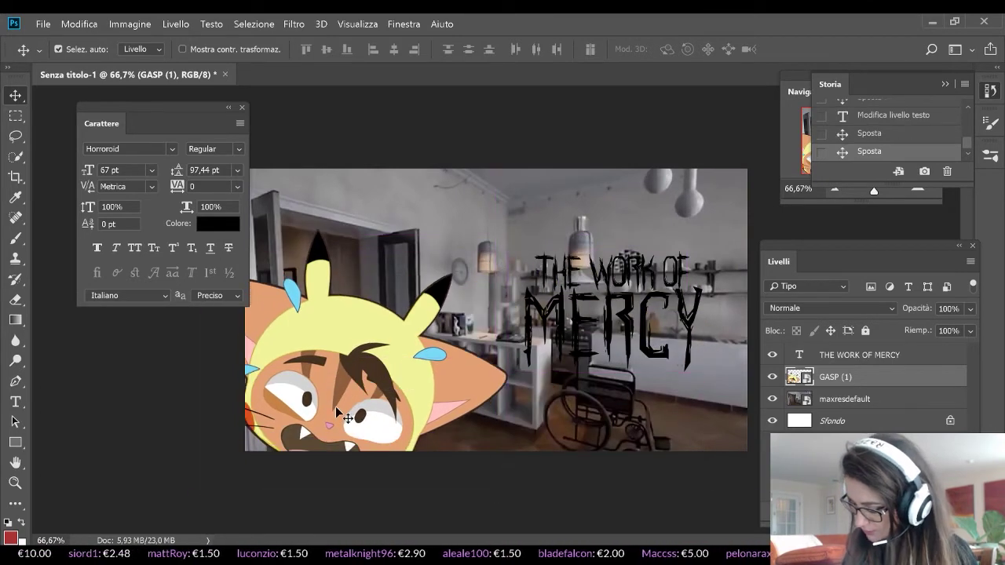
{"action": "left_click", "coordinate": [844, 399]}
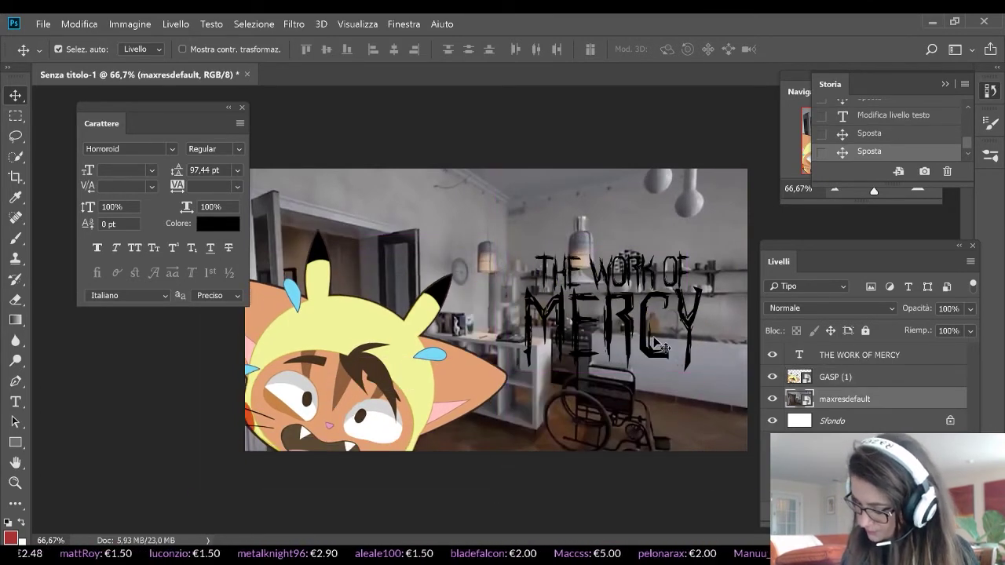
{"action": "left_click_drag", "start_coordinate": [656, 347], "coordinate": [668, 332]}
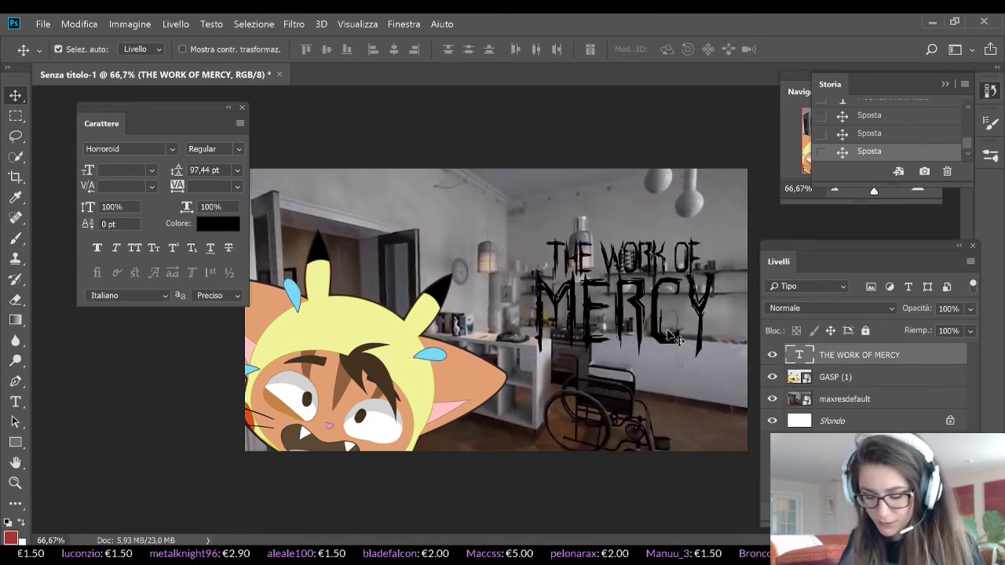
{"action": "key", "text": "ctrl+t"}
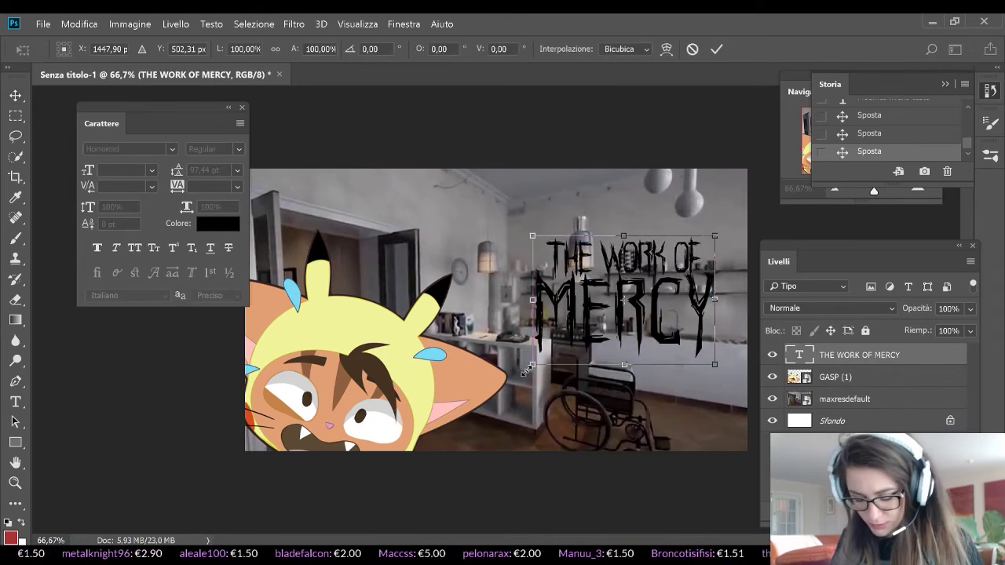
{"action": "left_click_drag", "start_coordinate": [530, 360], "coordinate": [475, 397]}
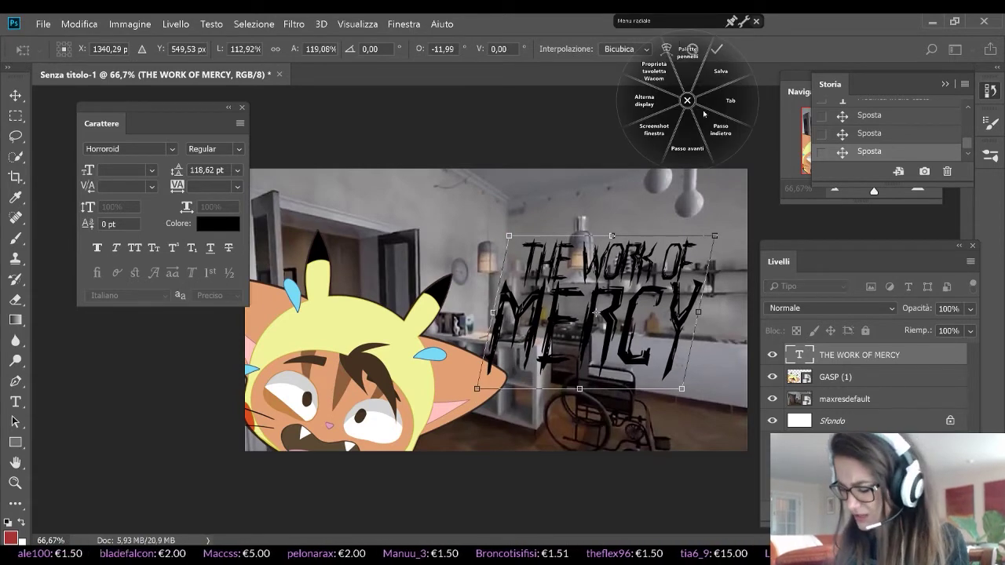
{"action": "left_click", "coordinate": [689, 101]}
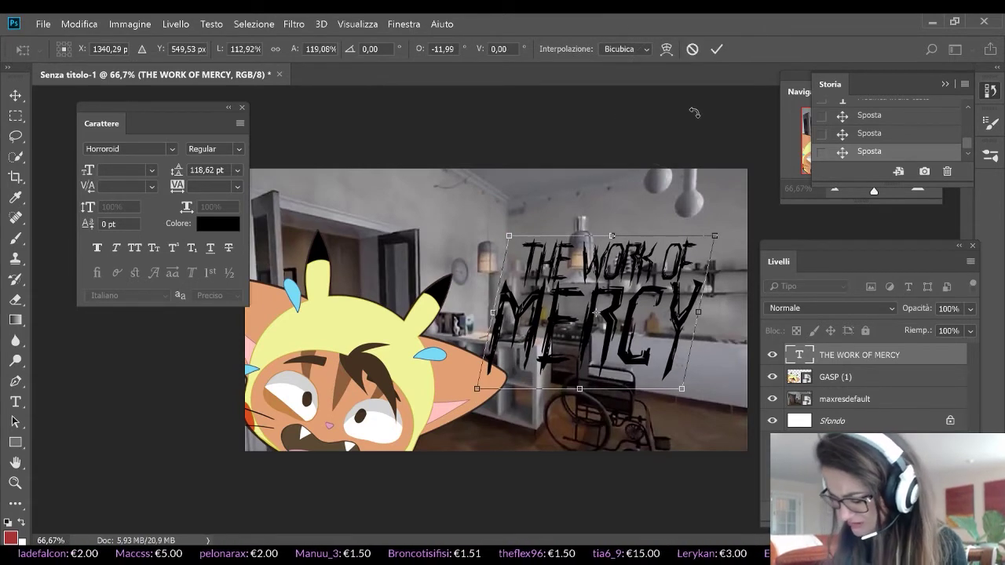
{"action": "left_click", "coordinate": [691, 51]}
Scale the title proportionally to 130,79% and place it at mid-height of the canvas over the kitchen
{"action": "key", "text": "ctrl+t"}
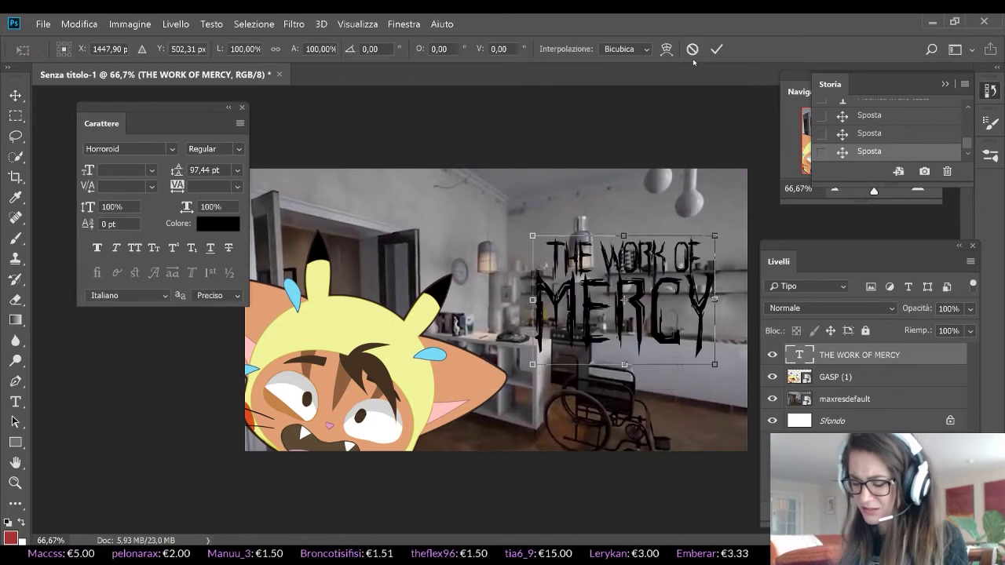
{"action": "left_click_drag", "start_coordinate": [532, 364], "coordinate": [476, 405]}
{"action": "left_click_drag", "start_coordinate": [665, 366], "coordinate": [685, 355]}
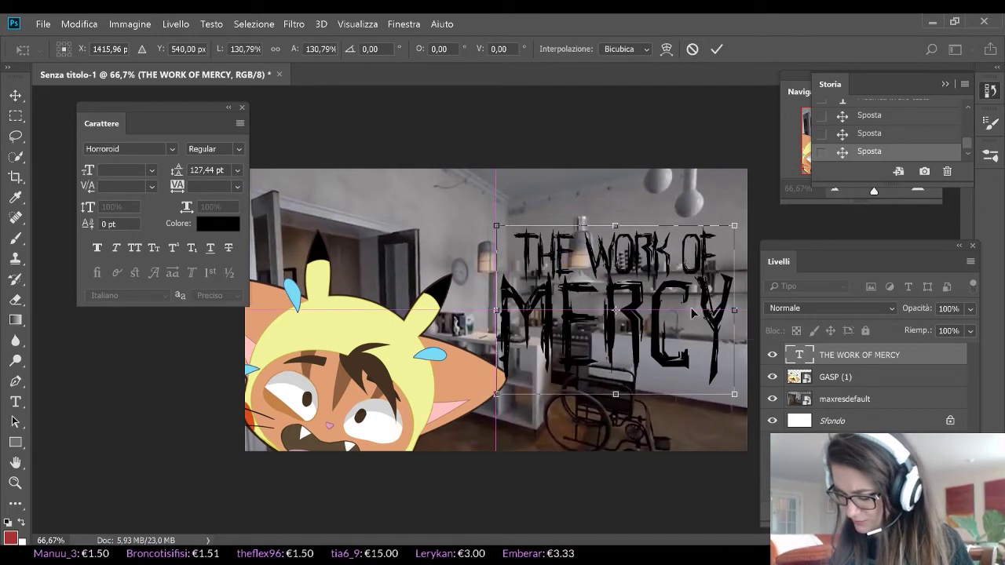
{"action": "left_click", "coordinate": [717, 48]}
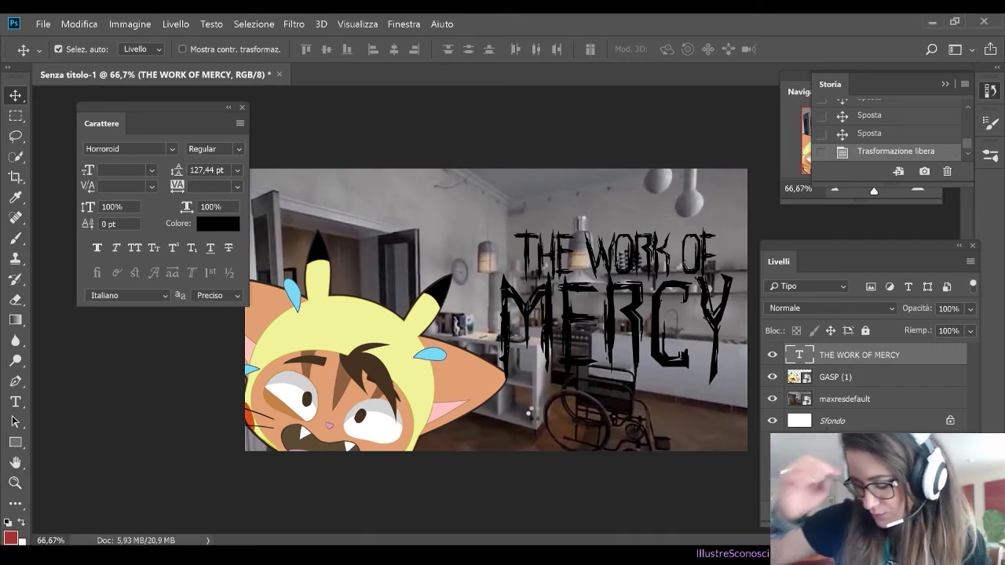
Place the blood_PNG6119 splatter so that it drips from the image's upper edge onto the cat head
{"action": "key", "text": "ctrl+t"}
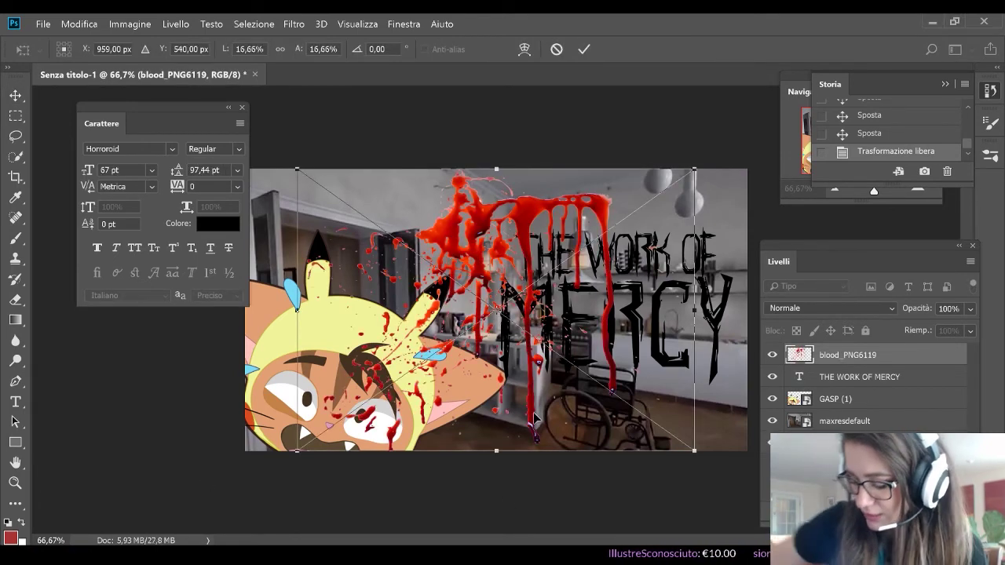
{"action": "left_click_drag", "start_coordinate": [534, 420], "coordinate": [517, 228]}
{"action": "left_click", "coordinate": [584, 48]}
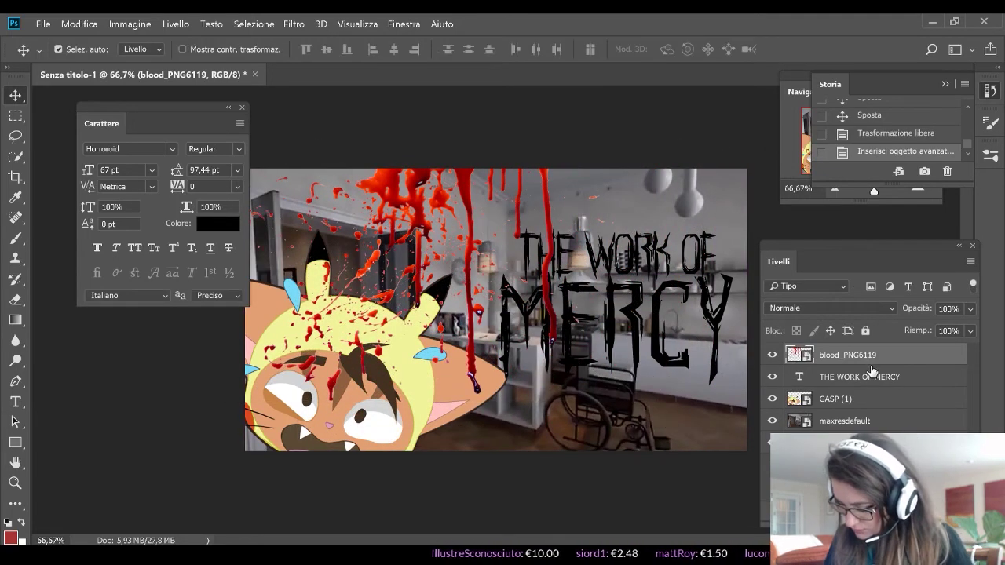
Try the Sovrapponi and Colore brucia blending modes on the blood layer and settle on Moltiplica
{"action": "left_click", "coordinate": [858, 311]}
{"action": "left_click", "coordinate": [808, 198]}
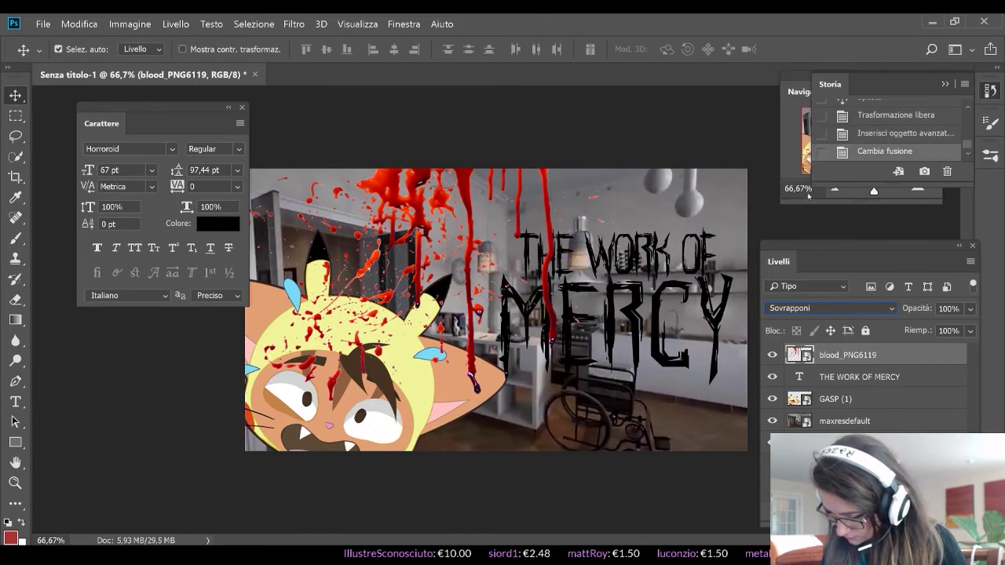
{"action": "left_click", "coordinate": [844, 314]}
{"action": "left_click", "coordinate": [816, 77]}
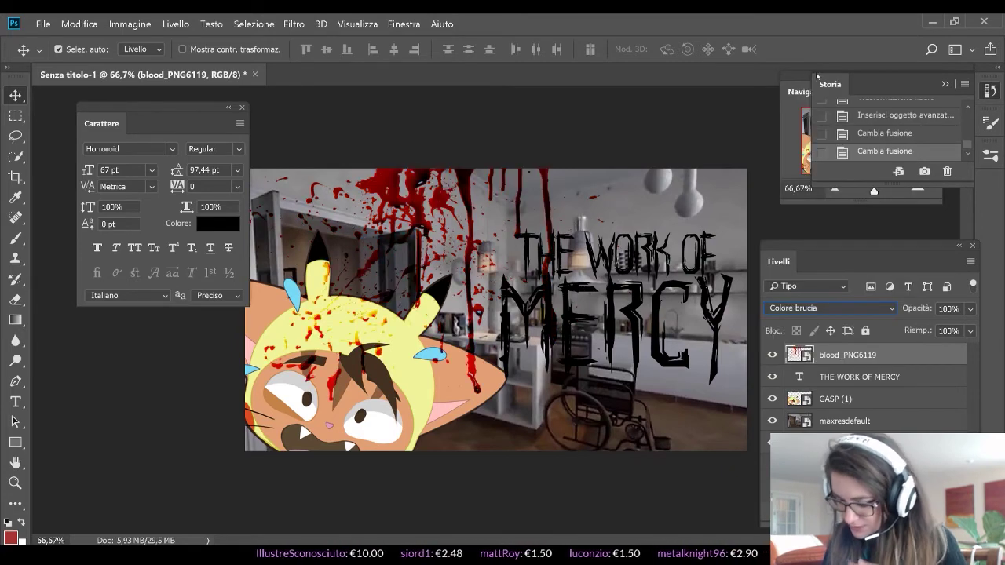
{"action": "left_click", "coordinate": [831, 308]}
{"action": "left_click", "coordinate": [817, 66]}
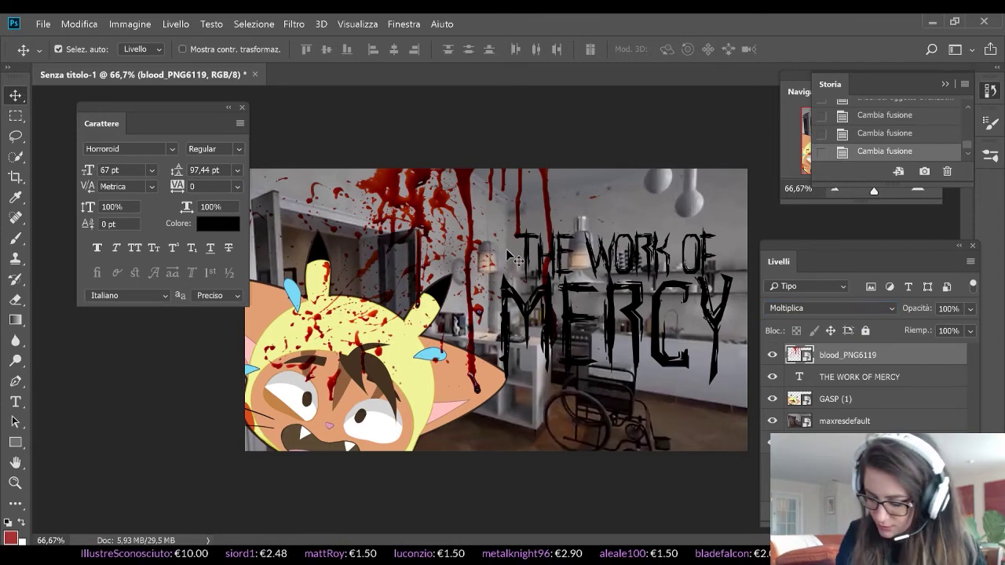
With automatic layer selection off, shift the blood splatter over the cat's eye and reposition the title lower over the kitchen
{"action": "left_click_drag", "start_coordinate": [512, 250], "coordinate": [487, 267]}
{"action": "left_click", "coordinate": [58, 49]}
{"action": "left_click_drag", "start_coordinate": [466, 184], "coordinate": [491, 226]}
{"action": "left_click", "coordinate": [879, 355]}
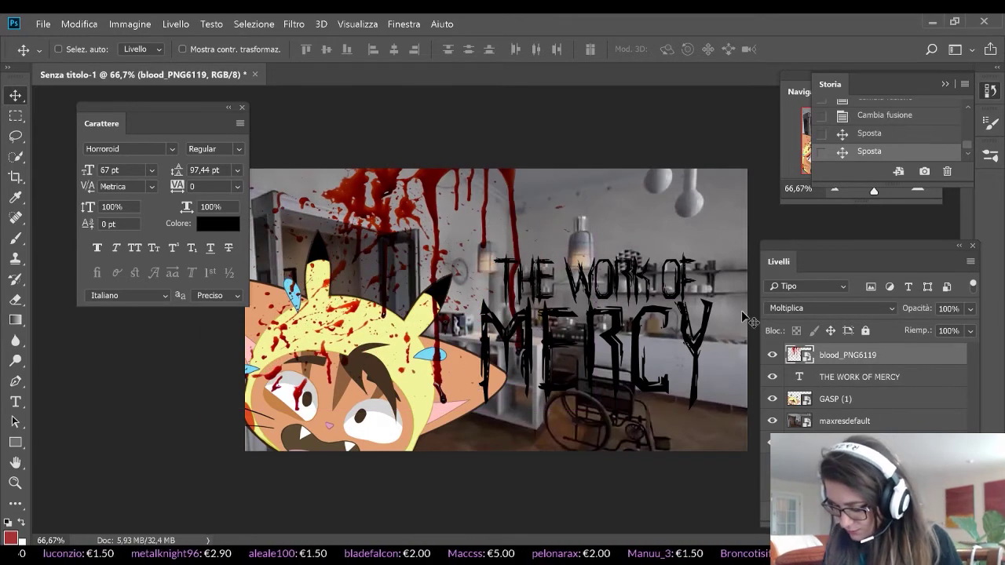
{"action": "left_click", "coordinate": [837, 380]}
{"action": "left_click_drag", "start_coordinate": [659, 350], "coordinate": [680, 355]}
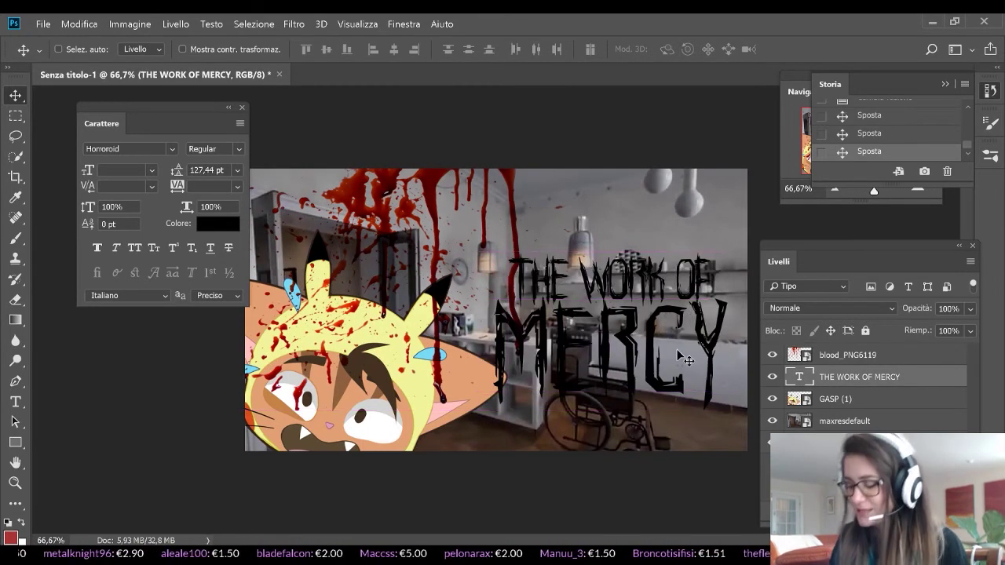
Add a new layer above the cat head, filled with black using the Paint Bucket, and set its opacity to 49%
{"action": "left_click", "coordinate": [846, 420]}
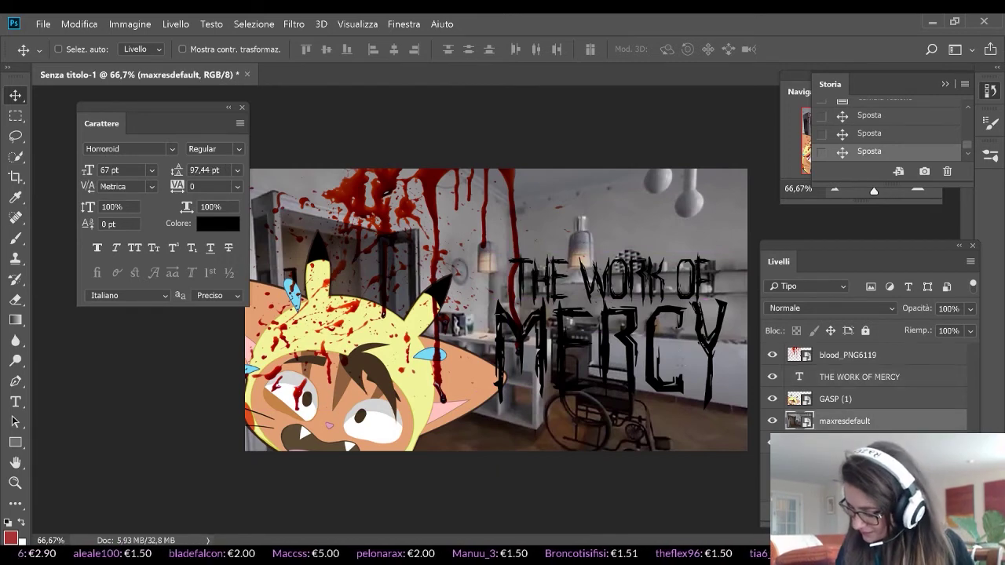
{"action": "left_click", "coordinate": [888, 401]}
{"action": "key", "text": "ctrl+shift+alt+n"}
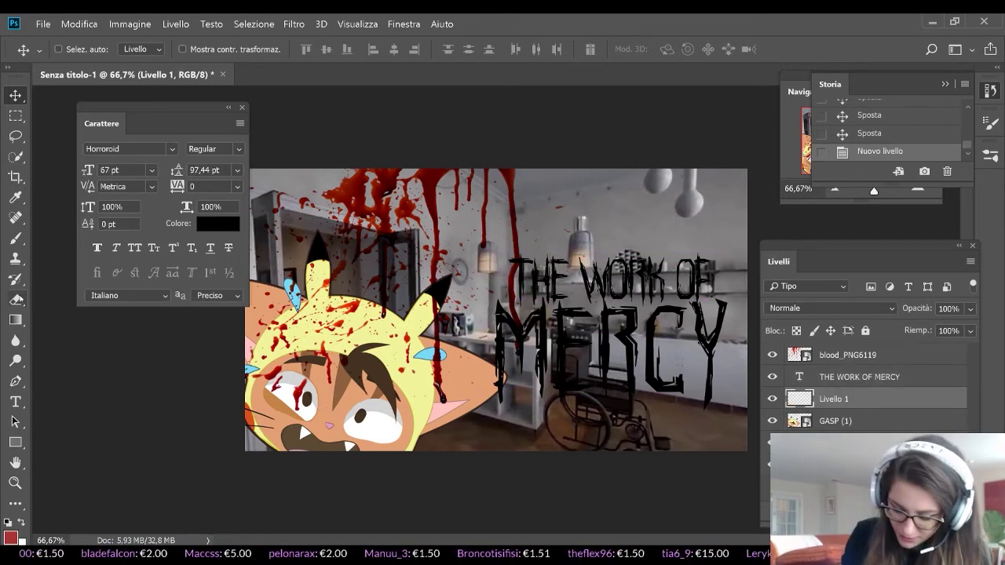
{"action": "right_click", "coordinate": [15, 320]}
{"action": "left_click", "coordinate": [47, 319]}
{"action": "right_click", "coordinate": [23, 319]}
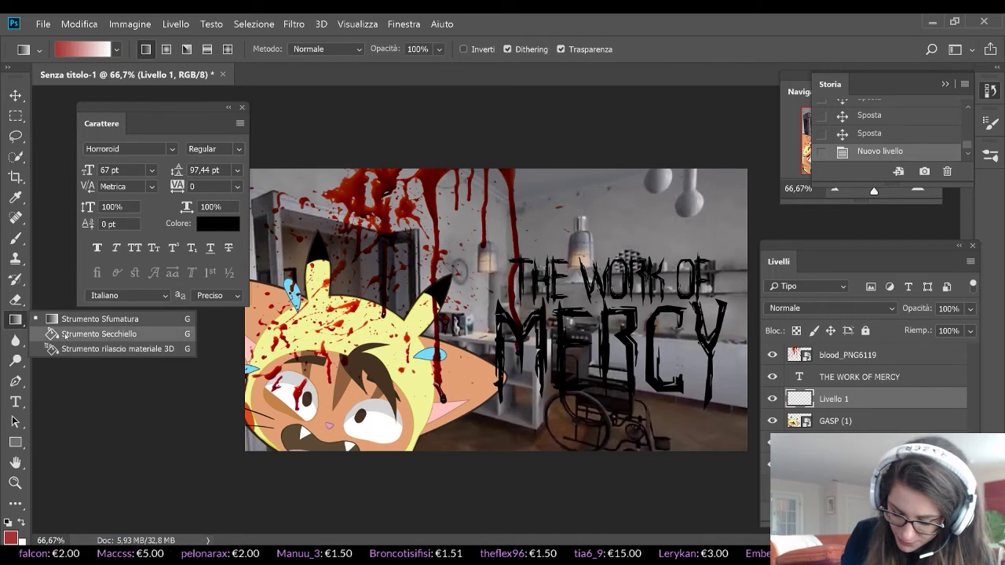
{"action": "left_click", "coordinate": [64, 334]}
{"action": "key", "text": "d"}
{"action": "left_click", "coordinate": [474, 293]}
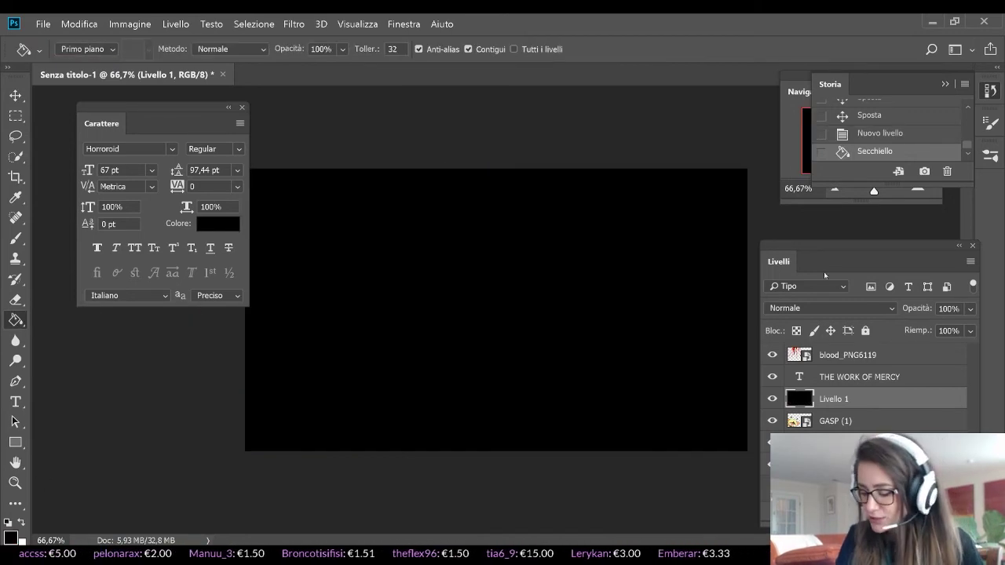
{"action": "left_click", "coordinate": [970, 331]}
{"action": "left_click_drag", "start_coordinate": [942, 327], "coordinate": [932, 330]}
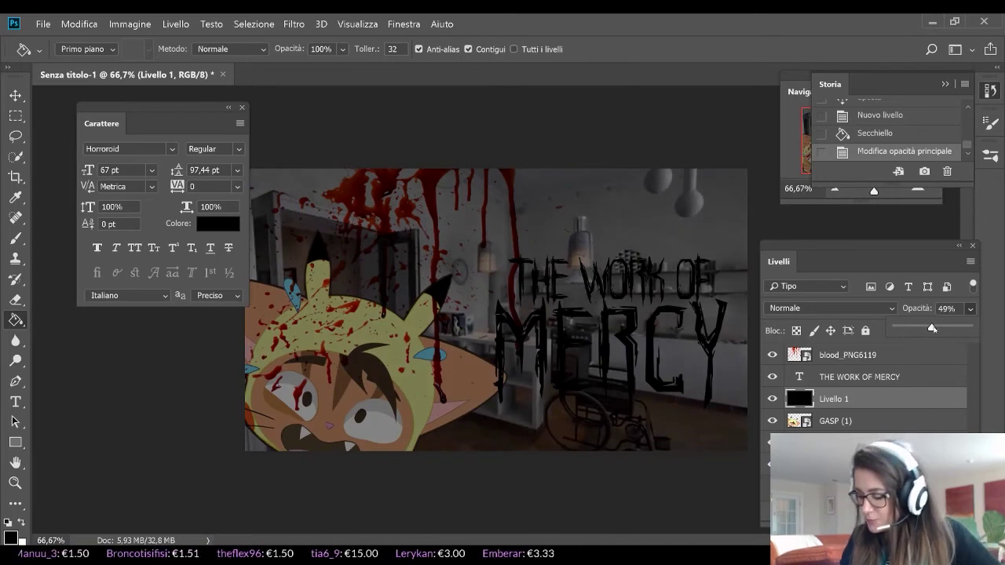
Apply a white (ffffff) colour overlay style to the title layer and move the style dialog clear of the navigator preview
{"action": "left_click", "coordinate": [929, 375]}
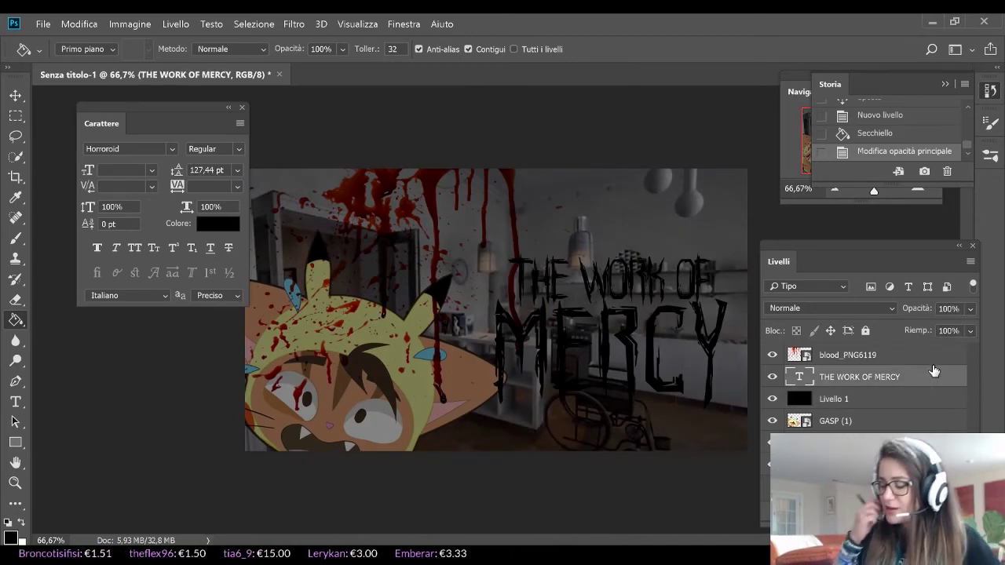
{"action": "double_click", "coordinate": [933, 370]}
{"action": "left_click_drag", "start_coordinate": [595, 55], "coordinate": [565, 63]}
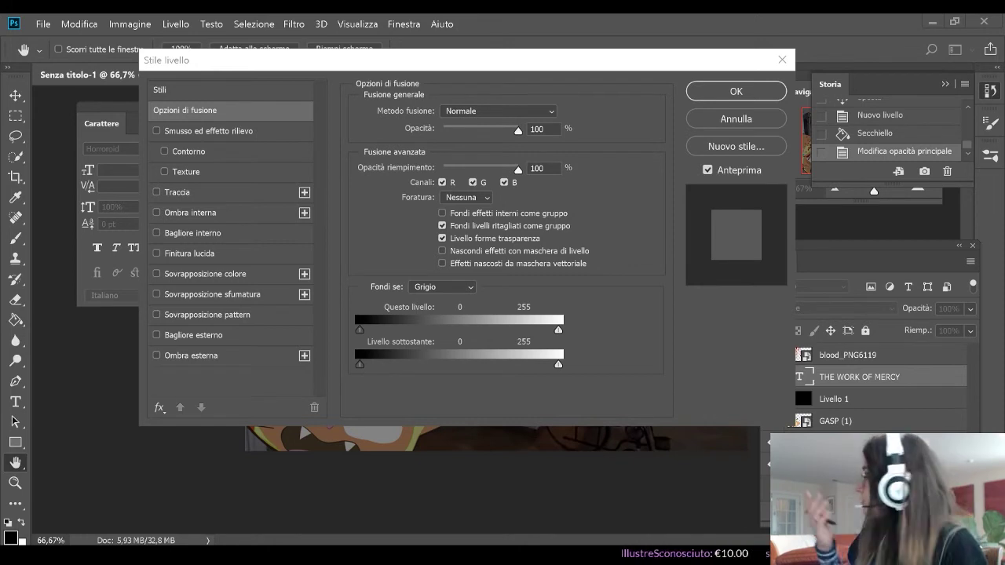
{"action": "left_click", "coordinate": [206, 274]}
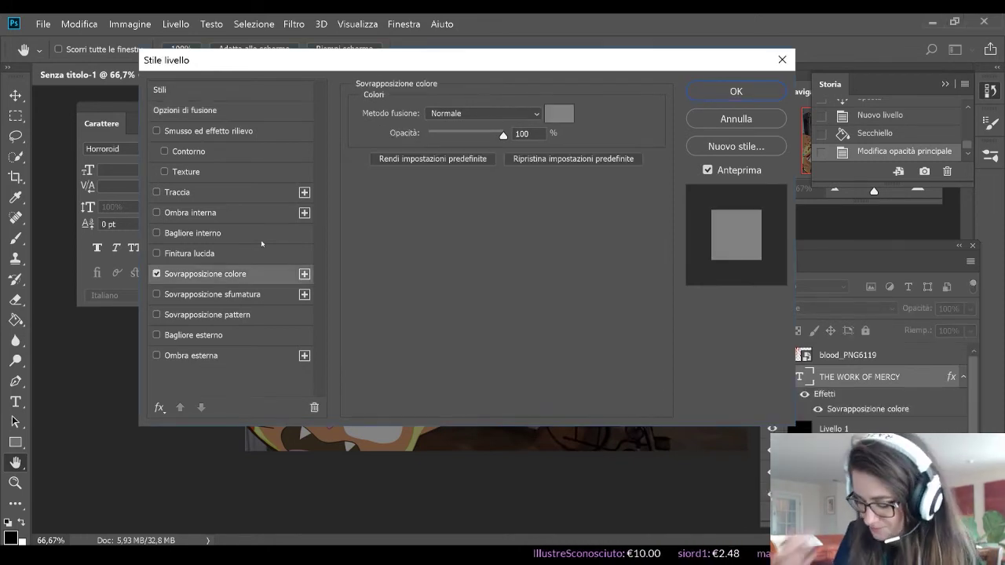
{"action": "left_click", "coordinate": [558, 111]}
{"action": "type", "text": "ffffff"}
{"action": "key", "text": "Return"}
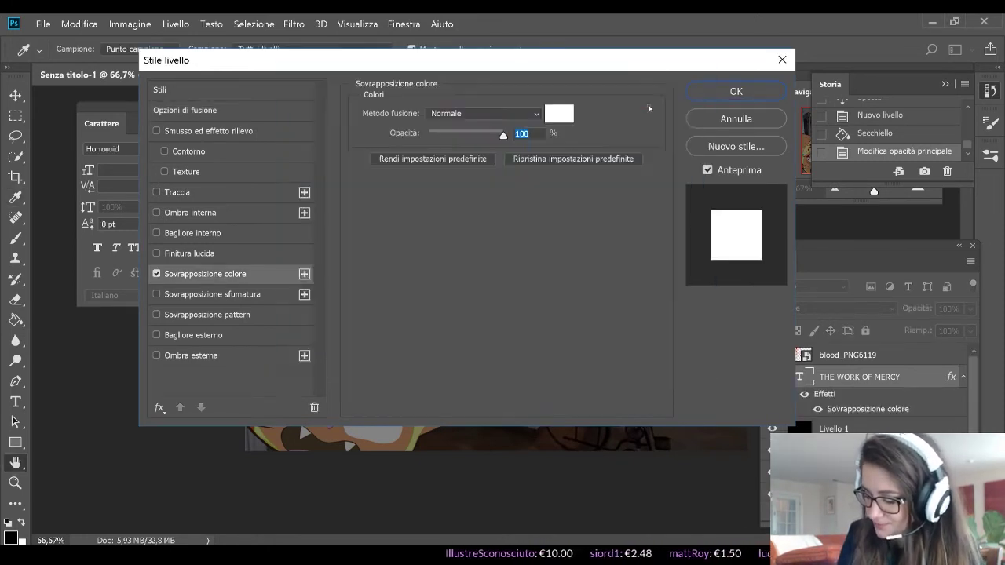
{"action": "key", "text": "space"}
{"action": "left_click_drag", "start_coordinate": [351, 299], "coordinate": [630, 104]}
Give the title a red (ff0000) outer glow with 94% opacity and 109 px size, and shift the title slightly upward
{"action": "left_click", "coordinate": [169, 280]}
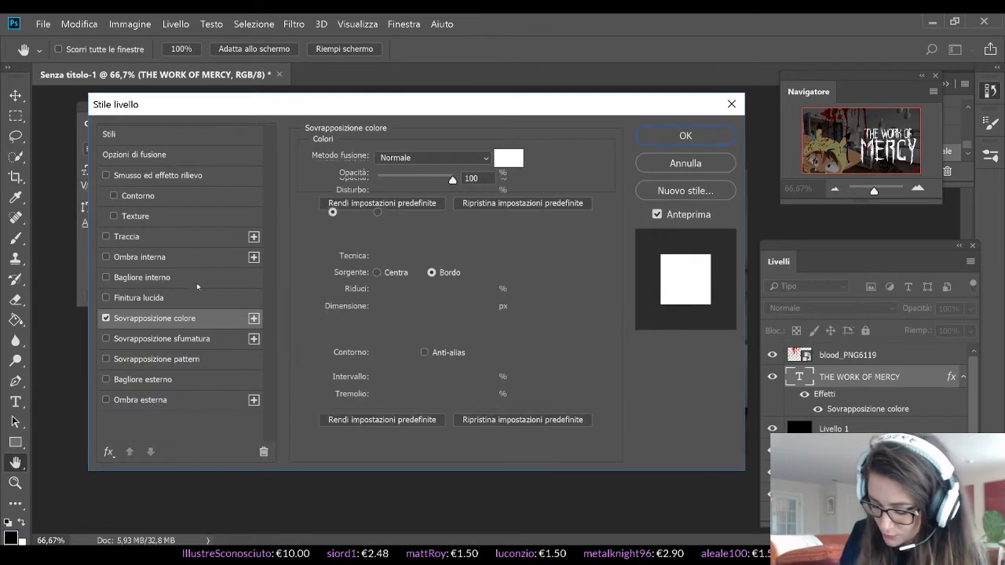
{"action": "left_click", "coordinate": [165, 381]}
{"action": "left_click", "coordinate": [354, 212]}
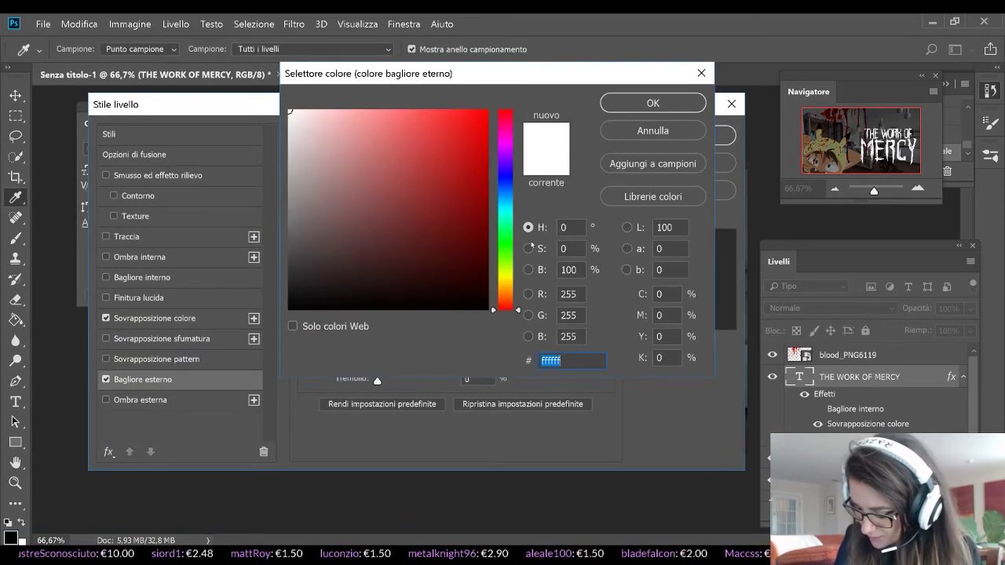
{"action": "type", "text": "ff0000"}
{"action": "left_click", "coordinate": [647, 105]}
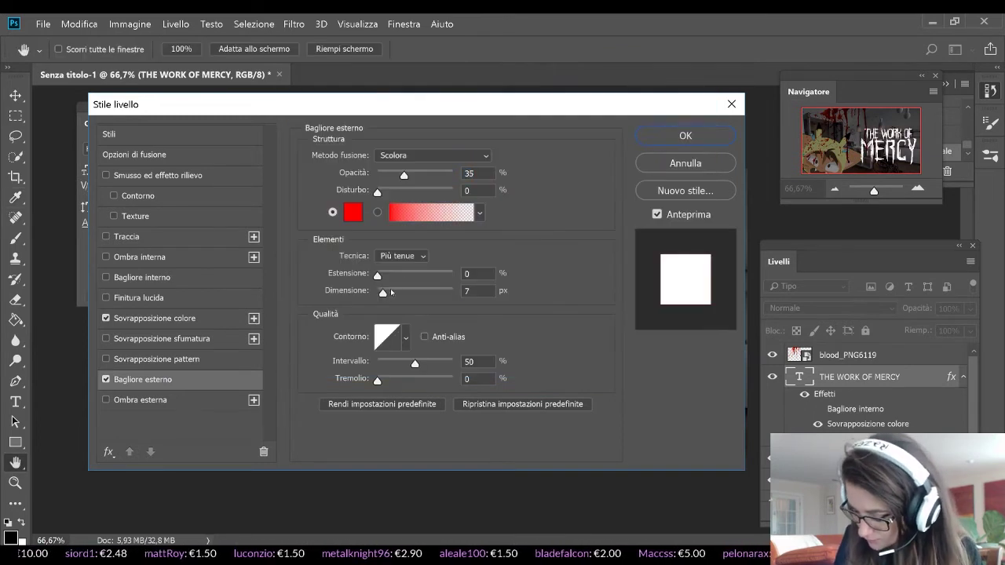
{"action": "left_click_drag", "start_coordinate": [391, 288], "coordinate": [400, 292]}
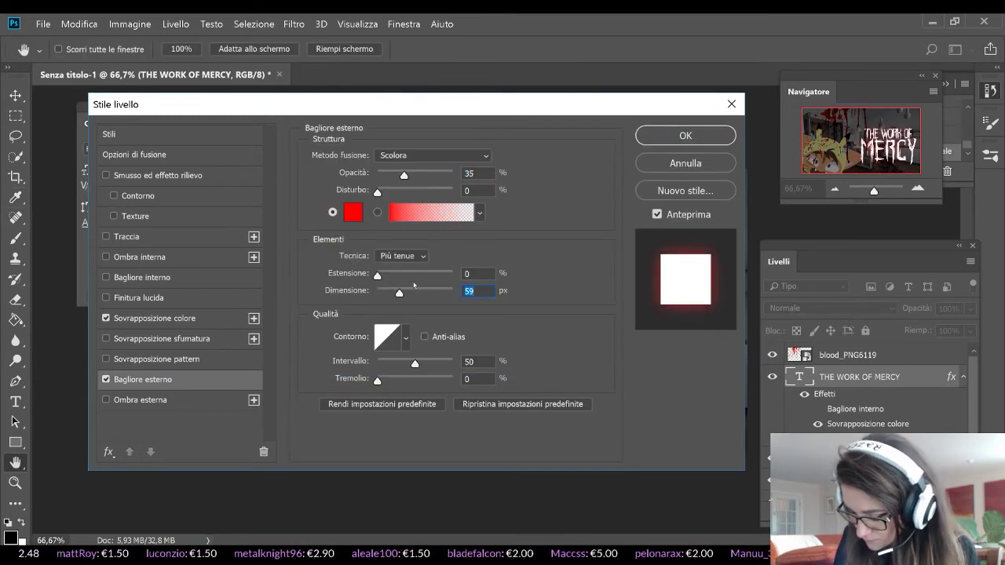
{"action": "left_click", "coordinate": [413, 287]}
{"action": "left_click_drag", "start_coordinate": [403, 174], "coordinate": [457, 173]}
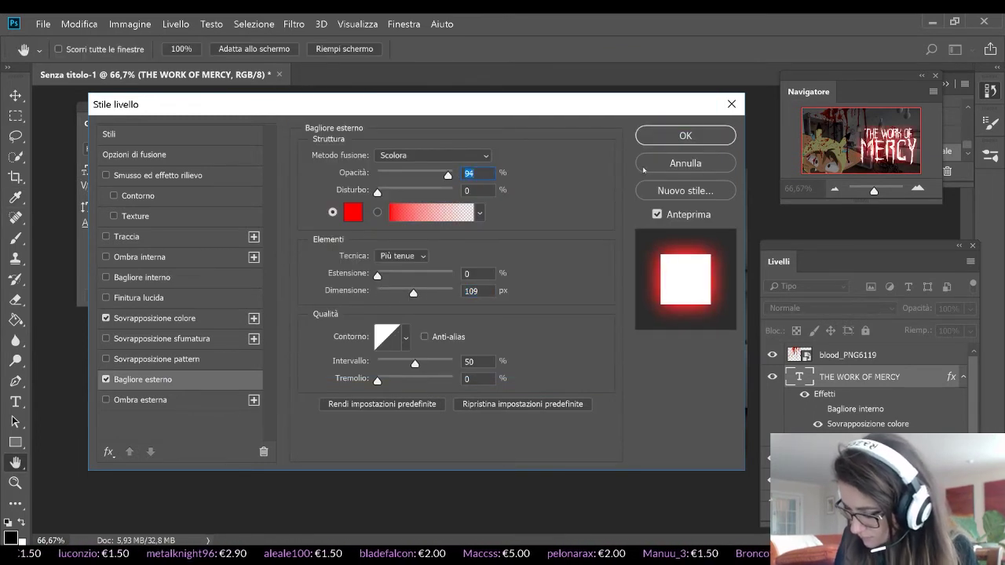
{"action": "left_click", "coordinate": [680, 134]}
{"action": "left_click", "coordinate": [20, 96]}
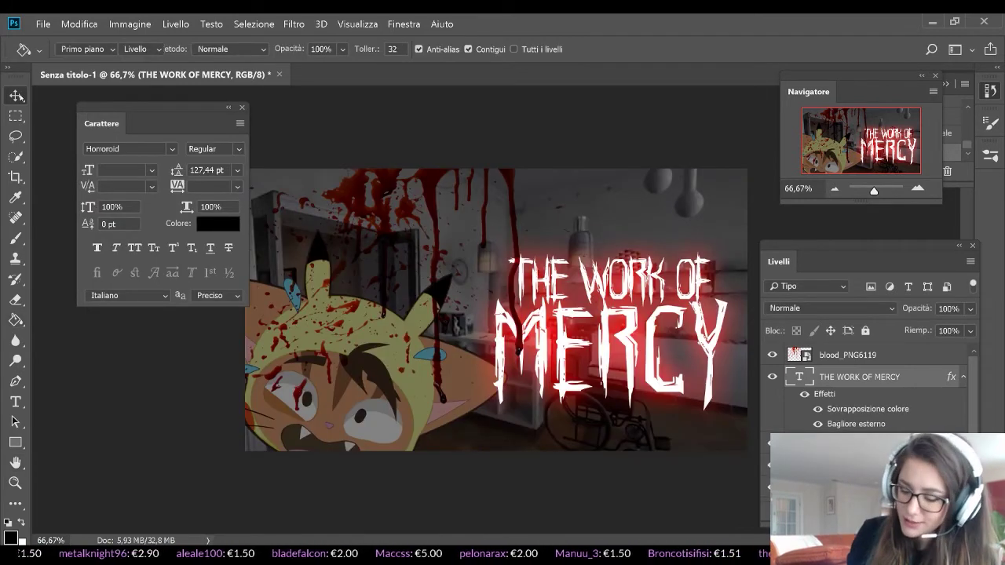
{"action": "left_click_drag", "start_coordinate": [652, 358], "coordinate": [651, 337]}
Add a layer mask to the black layer and set up a radial white-to-black gradient for it
{"action": "key", "text": "alt+bracketleft"}
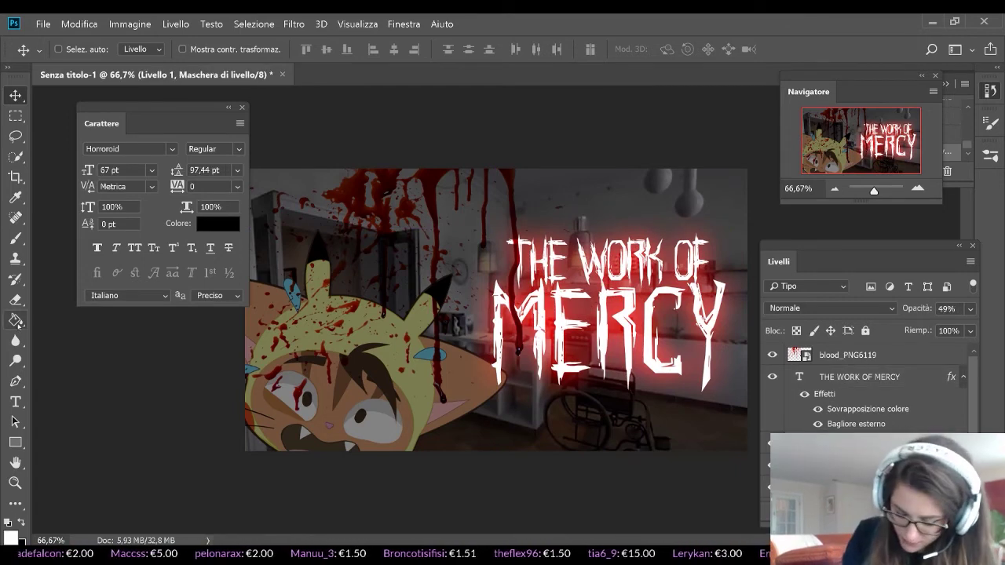
{"action": "right_click", "coordinate": [16, 320]}
{"action": "left_click", "coordinate": [79, 317]}
{"action": "left_click", "coordinate": [167, 48]}
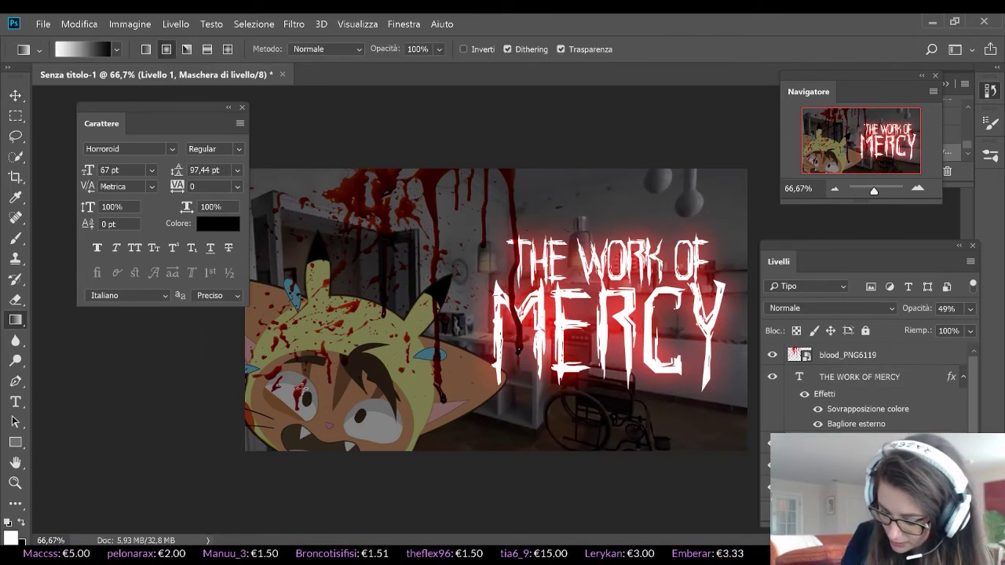
Try a radial gradient on the black layer's mask from the cat's face outward, and undo it
{"action": "left_click_drag", "start_coordinate": [302, 390], "coordinate": [468, 271]}
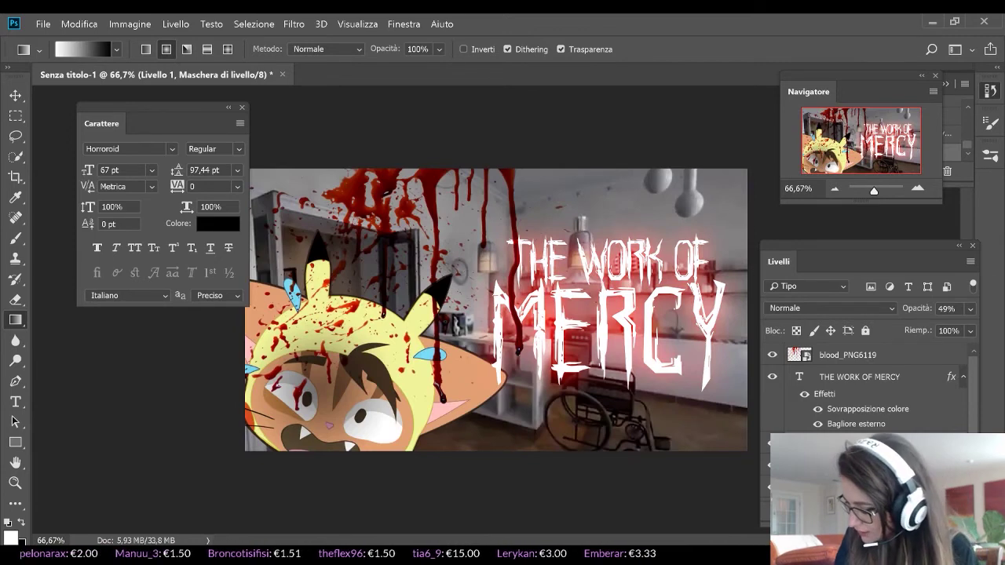
{"action": "left_click", "coordinate": [951, 134]}
{"action": "left_click", "coordinate": [952, 134]}
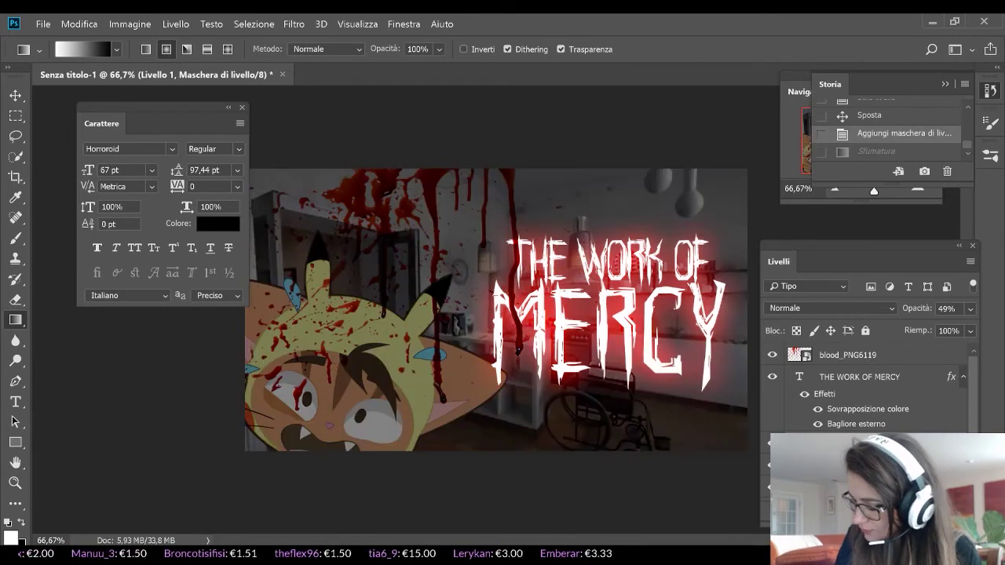
Reverse the gradient and redraw the radial fade on the black layer's mask, from the cat's face outward toward the title
{"action": "left_click", "coordinate": [464, 49]}
{"action": "left_click_drag", "start_coordinate": [331, 393], "coordinate": [590, 173]}
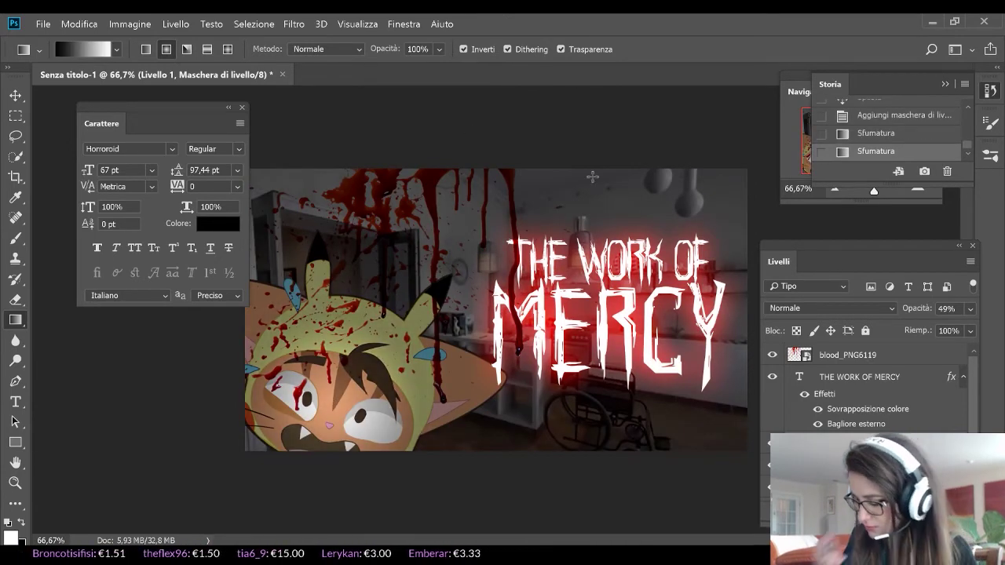
{"action": "left_click_drag", "start_coordinate": [363, 370], "coordinate": [382, 427]}
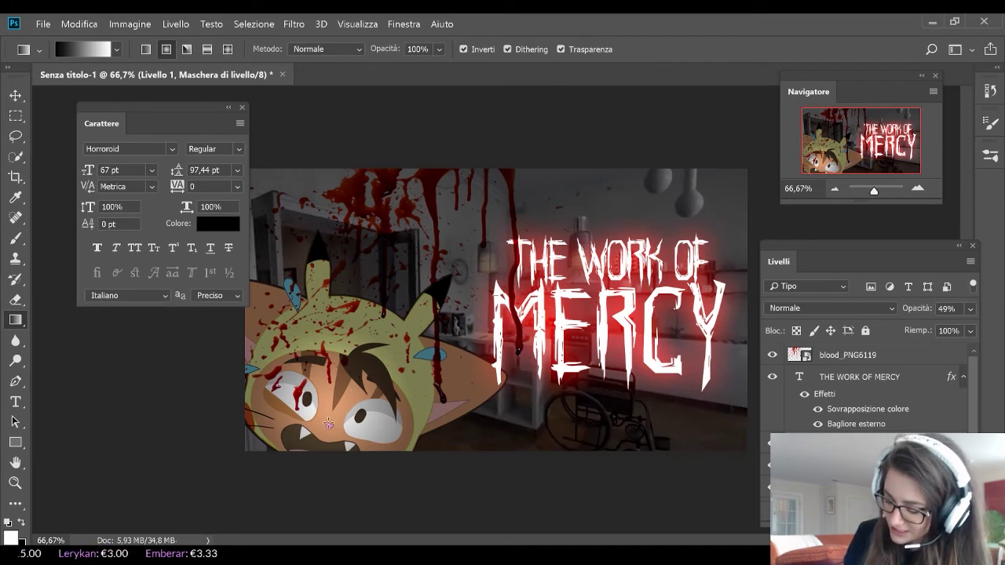
{"action": "left_click_drag", "start_coordinate": [328, 424], "coordinate": [503, 238]}
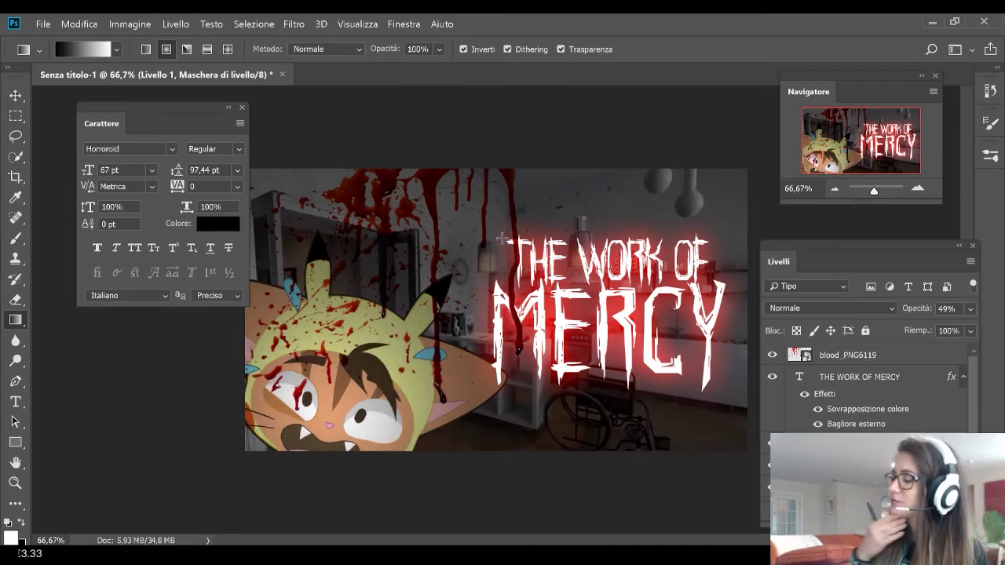
Try several blend modes on the maxresdefault room photo layer and settle on Moltiplica
{"action": "left_click", "coordinate": [848, 465]}
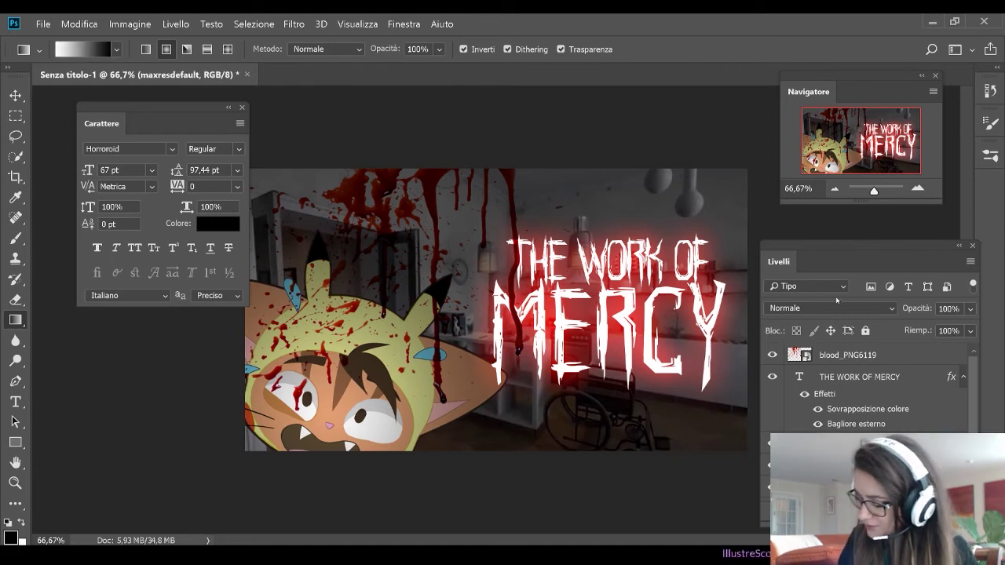
{"action": "left_click", "coordinate": [830, 308]}
{"action": "left_click", "coordinate": [795, 66]}
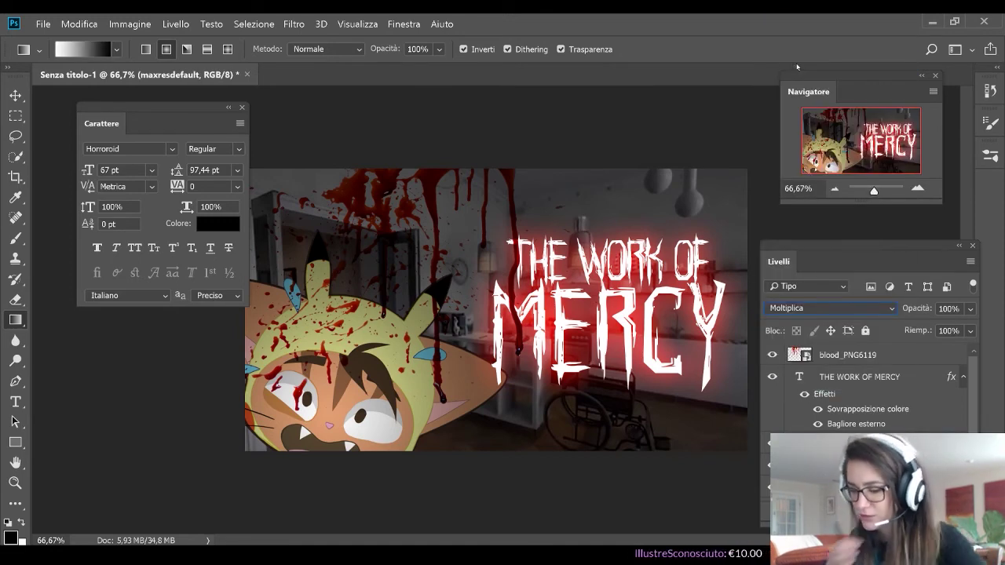
{"action": "key", "text": "Down"}
{"action": "key", "text": "Down"}
{"action": "key", "text": "Down"}
{"action": "key", "text": "Down"}
{"action": "key", "text": "Down"}
{"action": "key", "text": "Down"}
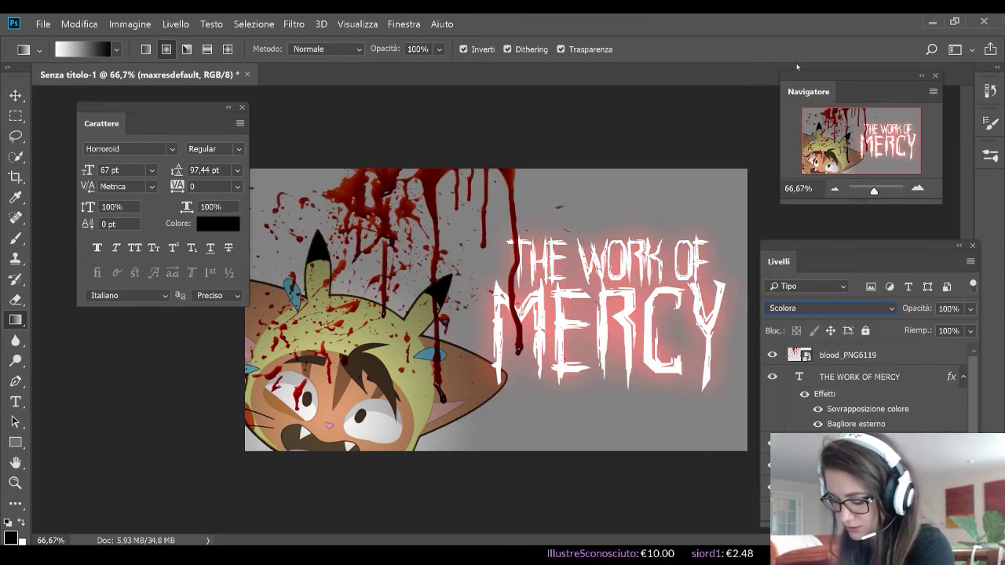
{"action": "key", "text": "Down"}
{"action": "key", "text": "Down"}
{"action": "key", "text": "Down"}
{"action": "key", "text": "Down"}
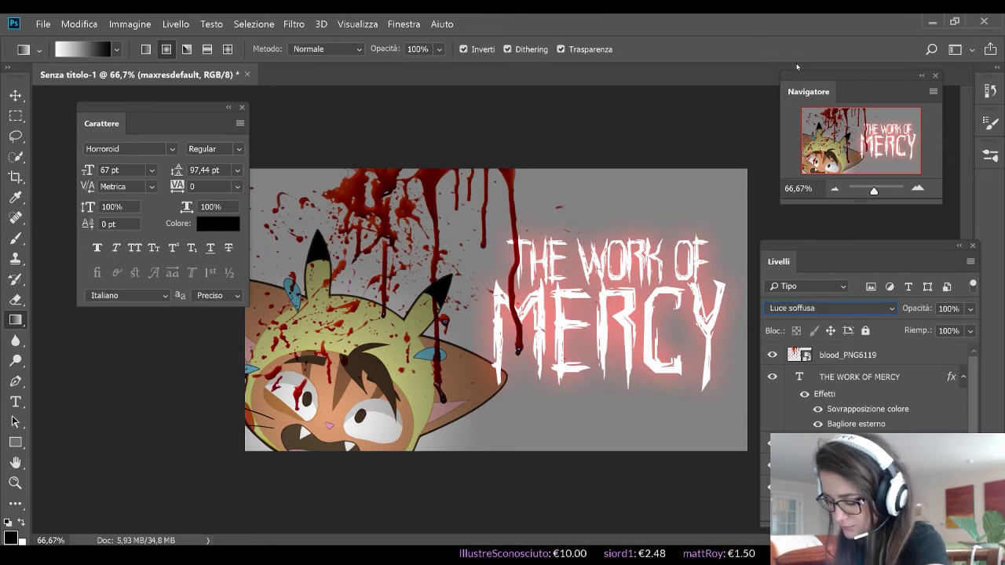
{"action": "left_click", "coordinate": [850, 311]}
{"action": "left_click", "coordinate": [795, 79]}
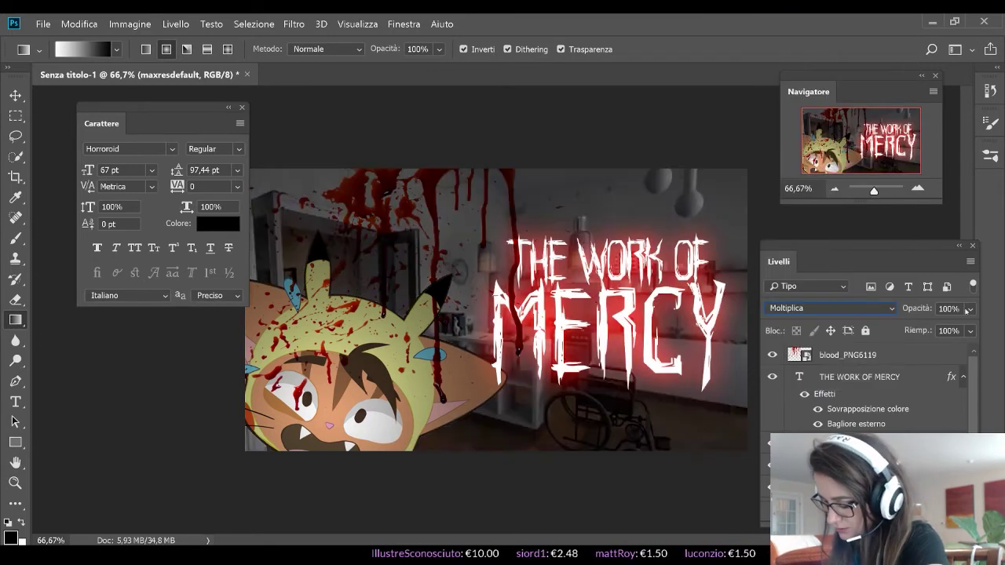
{"action": "left_click", "coordinate": [970, 308]}
Set the masked black layer, Livello 1, to the Moltiplica blend mode with 54% opacity
{"action": "scroll", "coordinate": [871, 393], "scroll_direction": "down", "scroll_amount": 1}
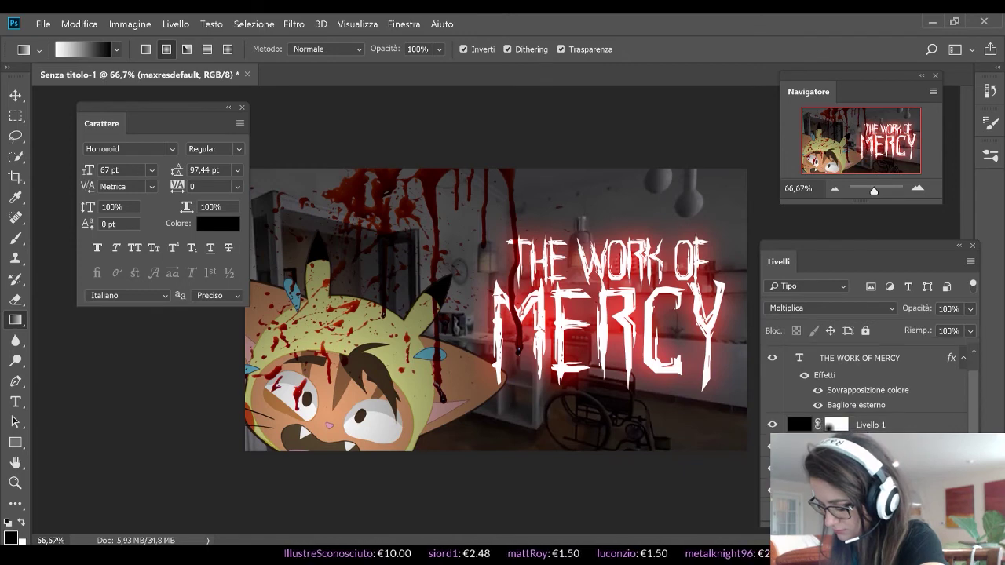
{"action": "left_click", "coordinate": [909, 429]}
{"action": "left_click", "coordinate": [891, 308]}
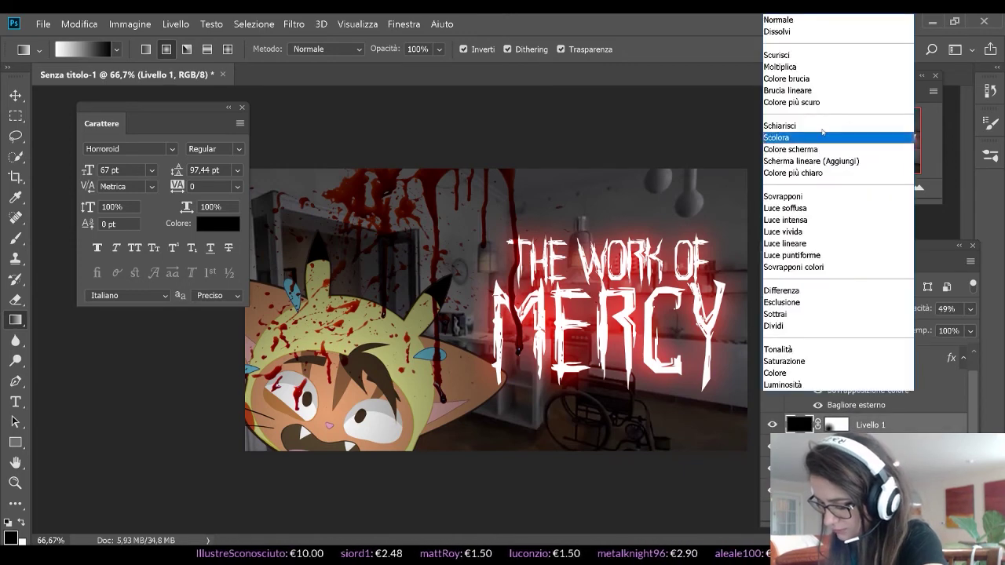
{"action": "left_click", "coordinate": [792, 70]}
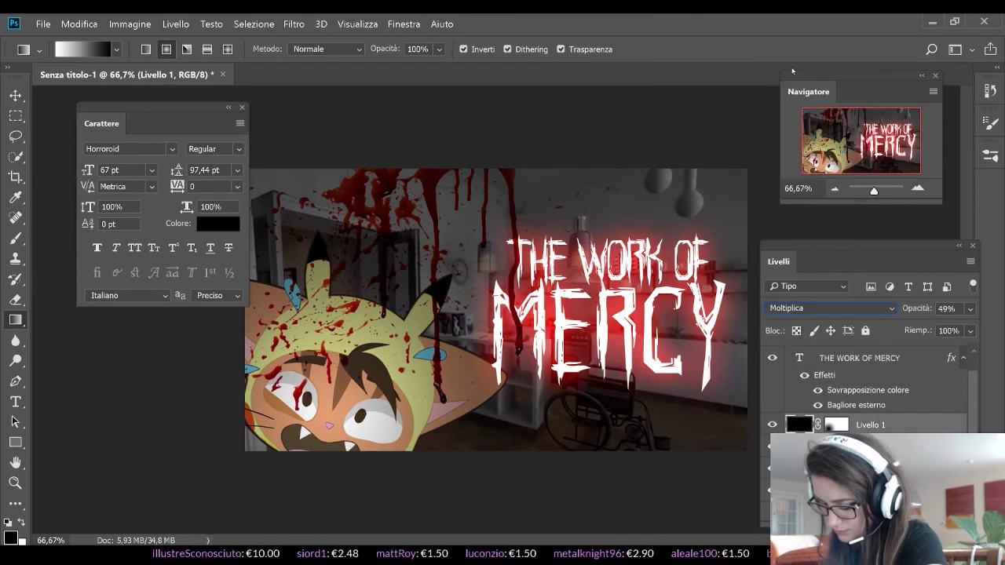
{"action": "left_click", "coordinate": [970, 312]}
{"action": "left_click_drag", "start_coordinate": [933, 327], "coordinate": [937, 328]}
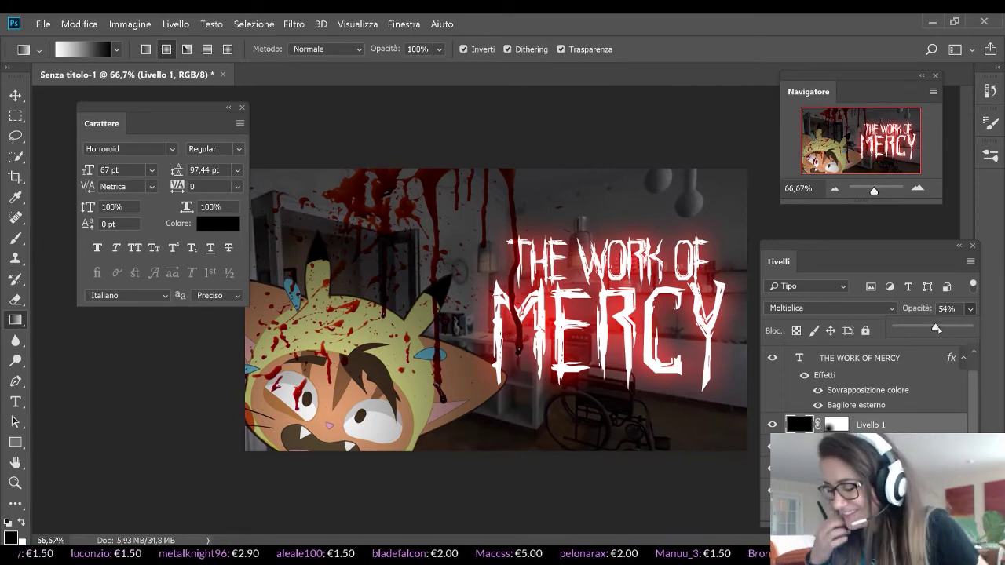
Cycle through the blend modes on the blood_PNG6119 layer and settle on Colore brucia
{"action": "scroll", "coordinate": [964, 396], "scroll_direction": "up", "scroll_amount": 1}
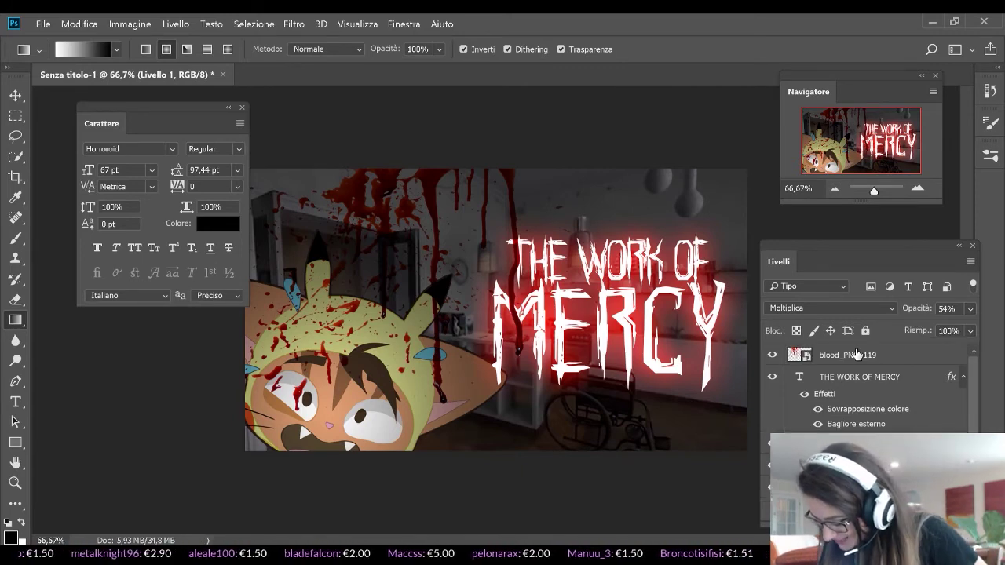
{"action": "left_click", "coordinate": [859, 355]}
{"action": "left_click", "coordinate": [830, 308]}
{"action": "left_click", "coordinate": [788, 53]}
{"action": "key", "text": "Down"}
{"action": "key", "text": "Down"}
{"action": "key", "text": "Down"}
{"action": "key", "text": "Down"}
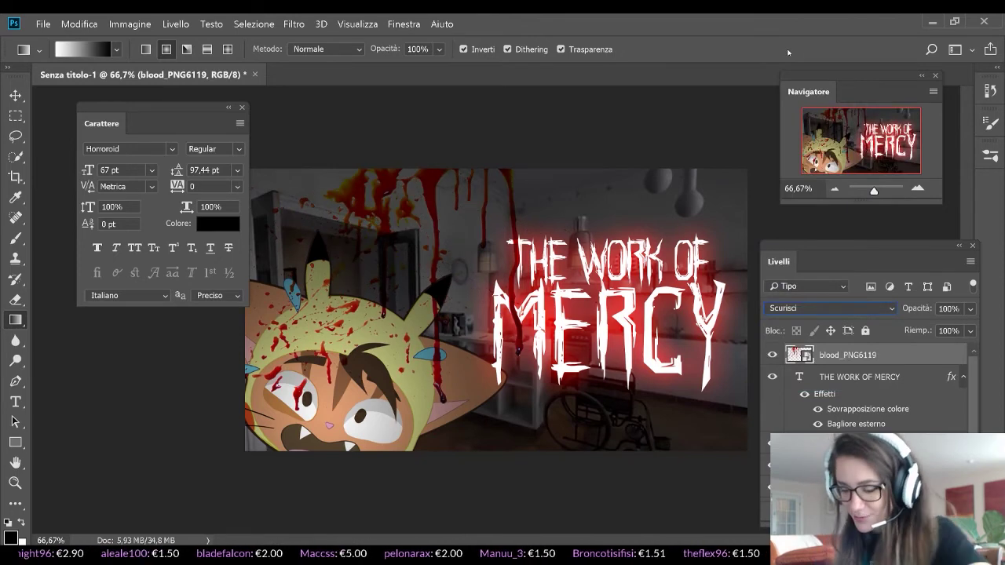
{"action": "key", "text": "Down"}
{"action": "key", "text": "Down"}
{"action": "key", "text": "Down"}
{"action": "key", "text": "Down"}
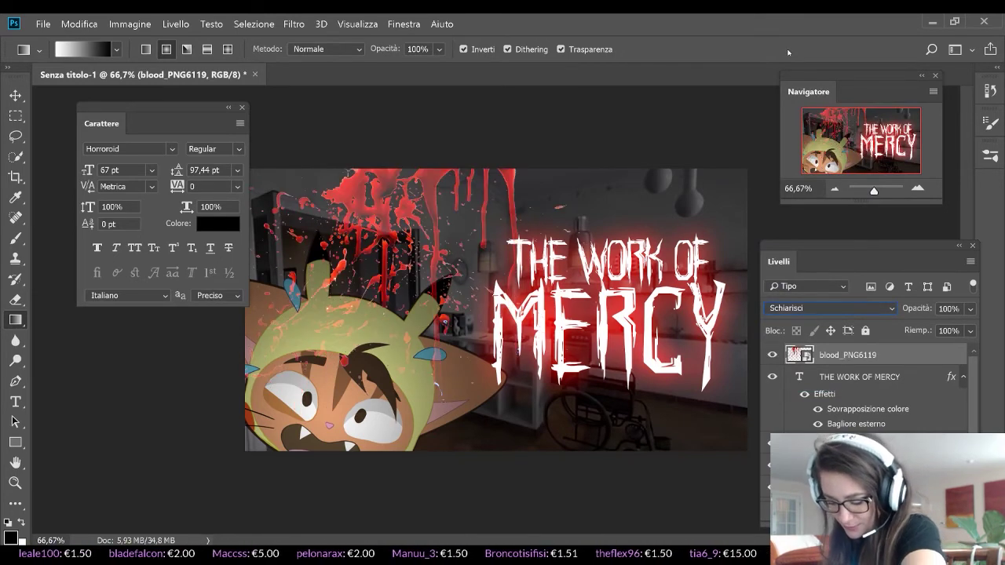
{"action": "key", "text": "Down"}
{"action": "key", "text": "Down"}
{"action": "key", "text": "Down"}
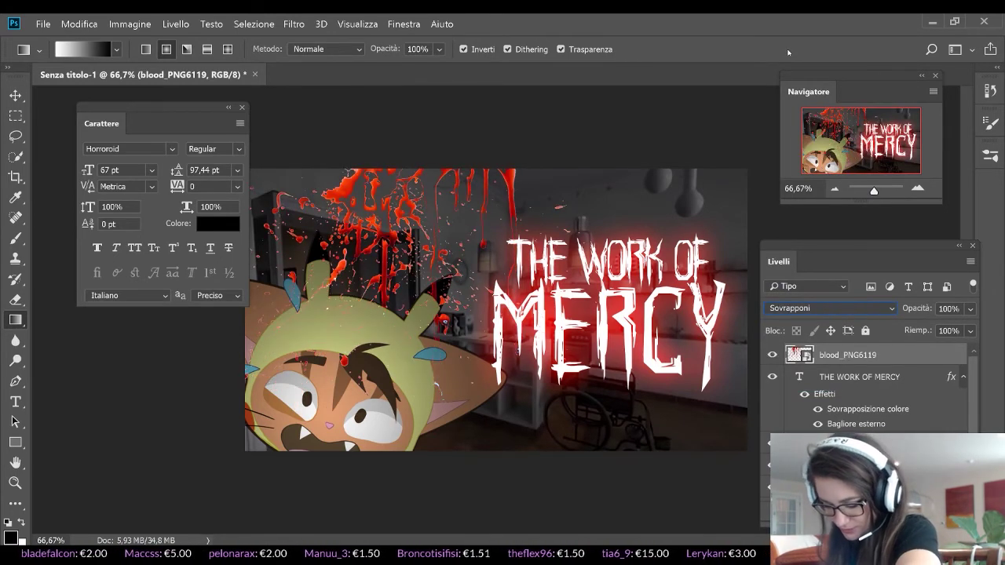
{"action": "key", "text": "Up"}
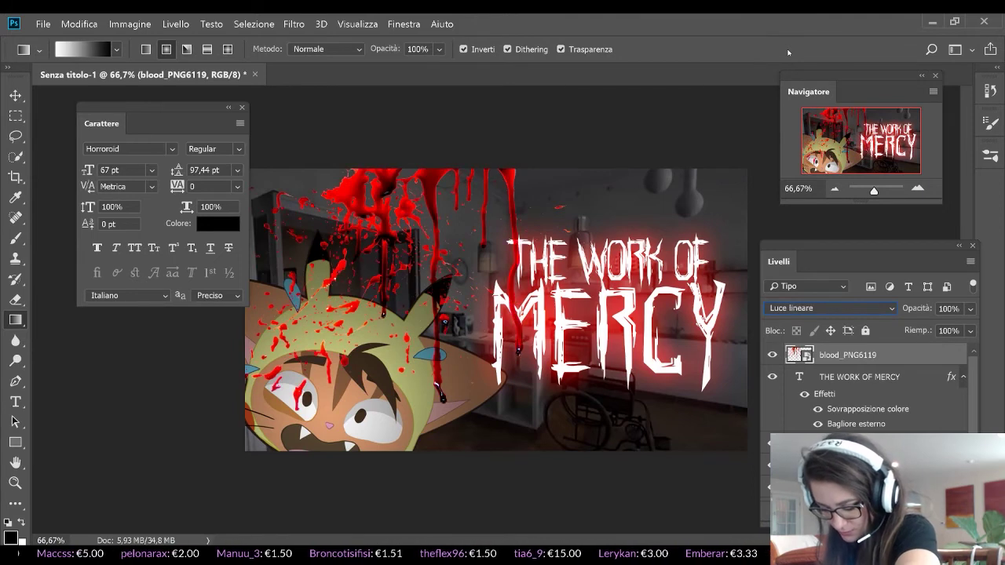
{"action": "key", "text": "Down"}
{"action": "key", "text": "Down"}
{"action": "key", "text": "Down"}
{"action": "key", "text": "Down"}
{"action": "key", "text": "Down"}
{"action": "key", "text": "Down"}
{"action": "key", "text": "Down"}
{"action": "key", "text": "Down"}
{"action": "key", "text": "Down"}
{"action": "key", "text": "Down"}
{"action": "key", "text": "Down"}
{"action": "key", "text": "Down"}
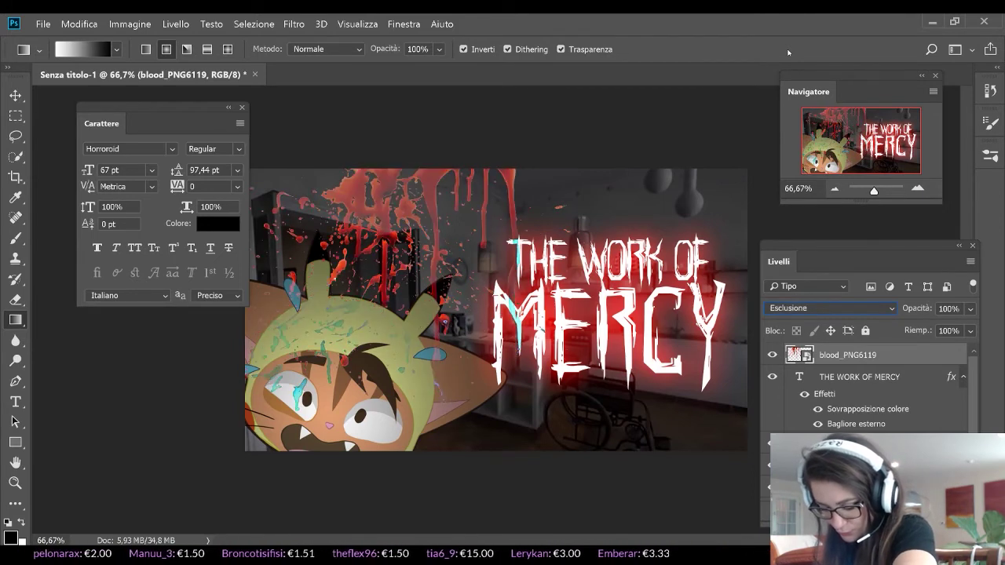
{"action": "key", "text": "Down"}
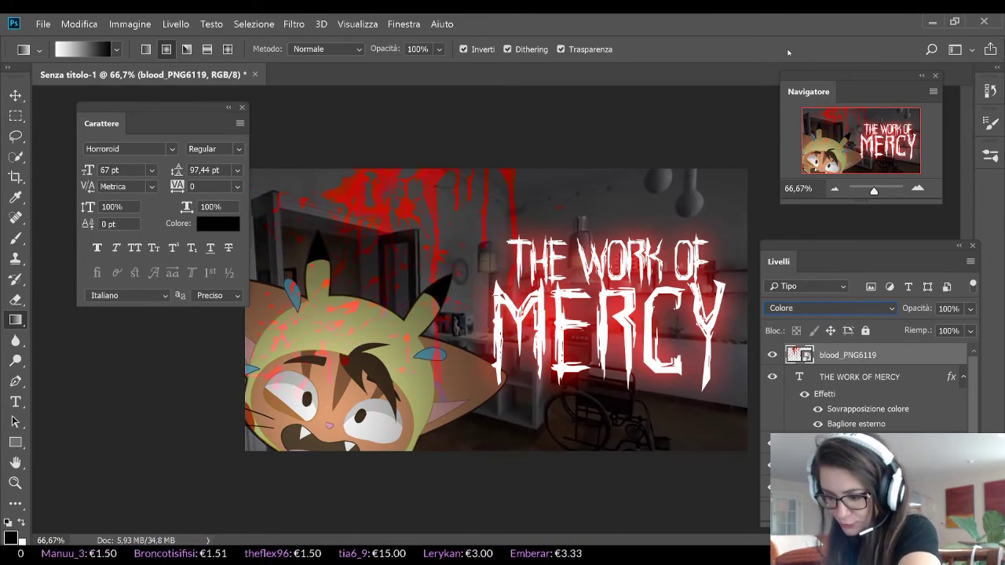
{"action": "key", "text": "Up"}
{"action": "key", "text": "Up"}
{"action": "key", "text": "Up"}
{"action": "key", "text": "Up"}
{"action": "key", "text": "Up"}
{"action": "key", "text": "Up"}
{"action": "key", "text": "Up"}
{"action": "key", "text": "Up"}
{"action": "key", "text": "Up"}
{"action": "key", "text": "Up"}
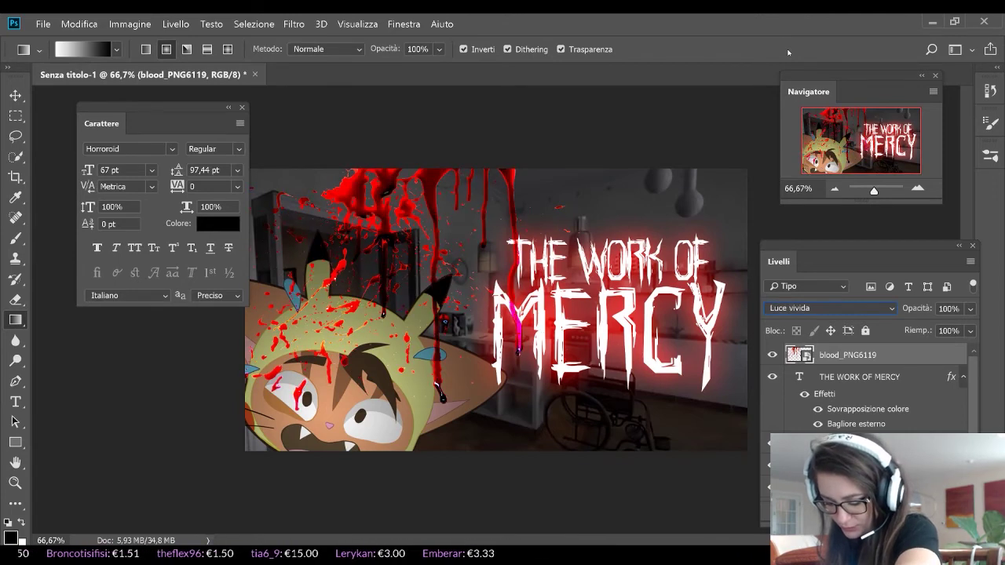
{"action": "key", "text": "Up"}
{"action": "key", "text": "Up"}
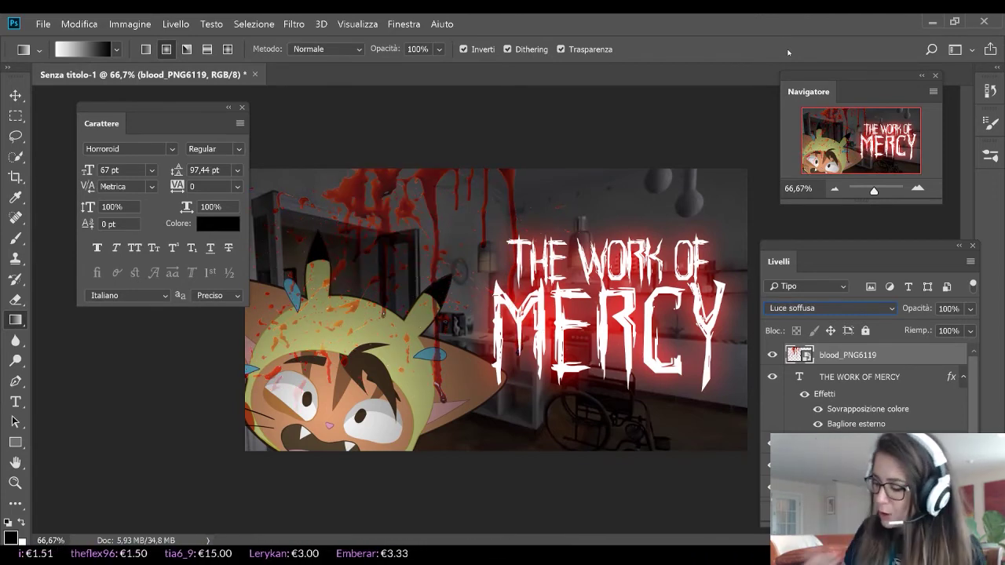
{"action": "key", "text": "Up"}
{"action": "key", "text": "Up"}
{"action": "key", "text": "Up"}
{"action": "key", "text": "Up"}
{"action": "key", "text": "Up"}
{"action": "key", "text": "Up"}
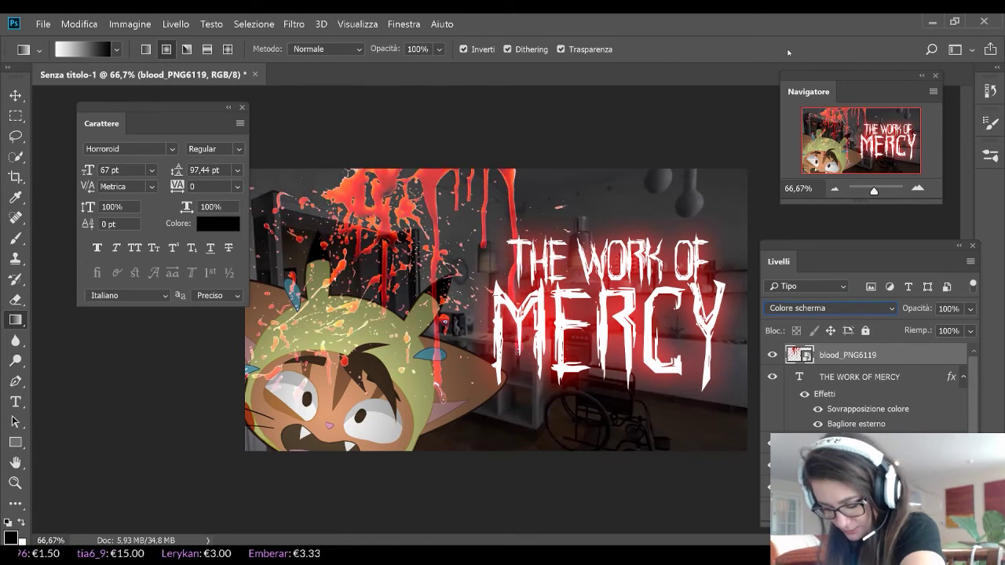
{"action": "key", "text": "Up"}
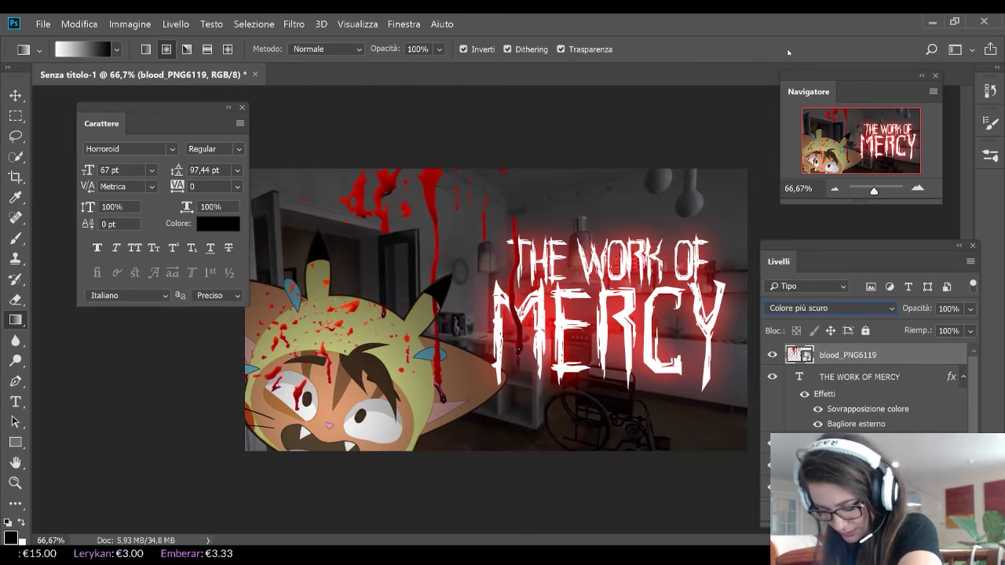
{"action": "key", "text": "Up"}
{"action": "key", "text": "Up"}
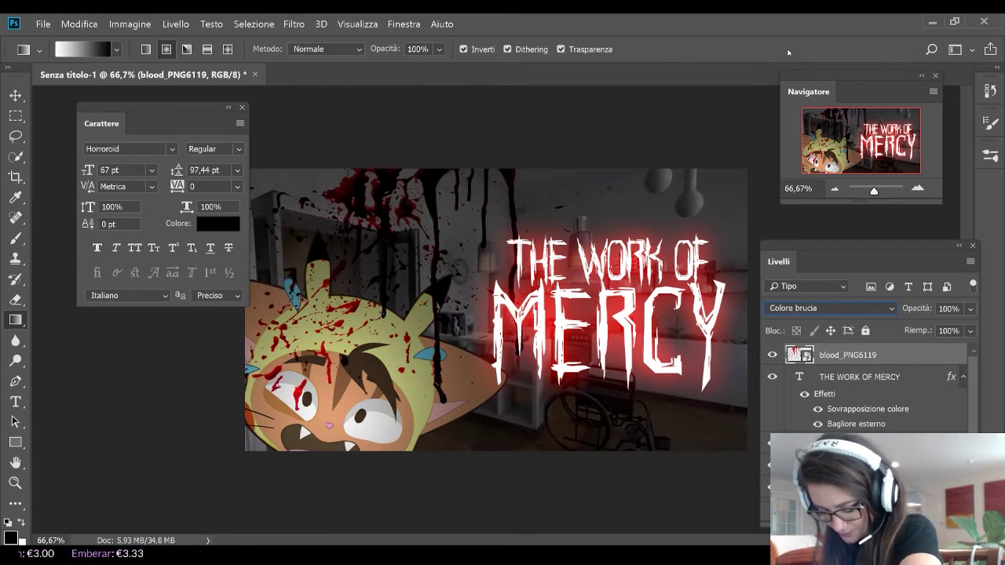
Shift the blood splatter slightly to the left over the cat and the room
{"action": "key", "text": "v"}
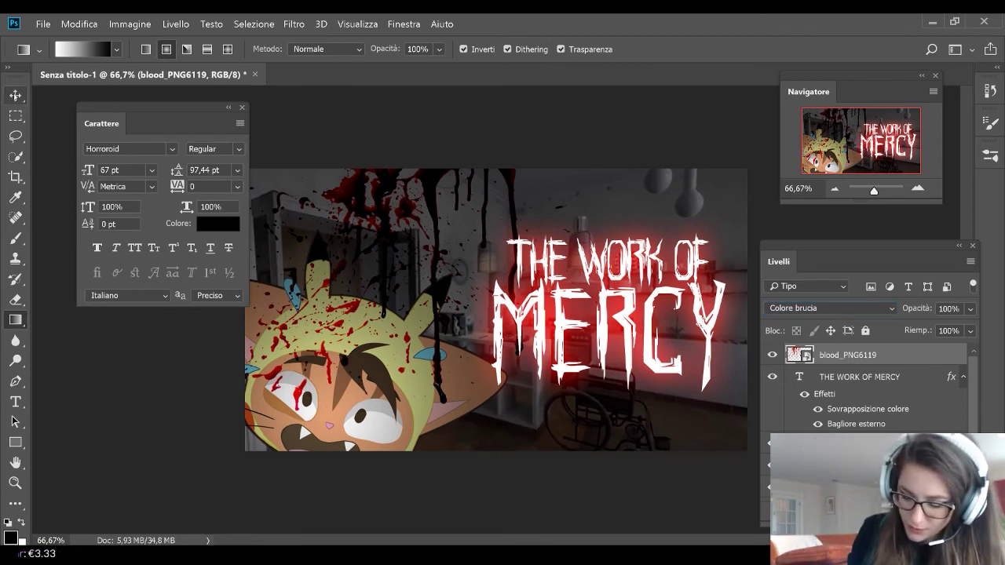
{"action": "left_click_drag", "start_coordinate": [460, 242], "coordinate": [433, 247]}
{"action": "left_click_drag", "start_coordinate": [436, 244], "coordinate": [436, 244]}
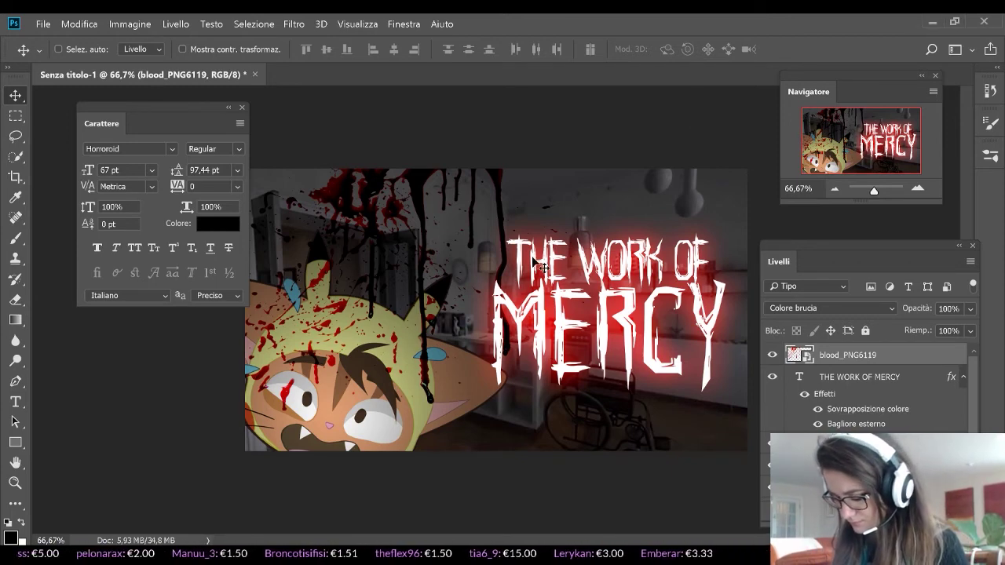
{"action": "right_click", "coordinate": [424, 231]}
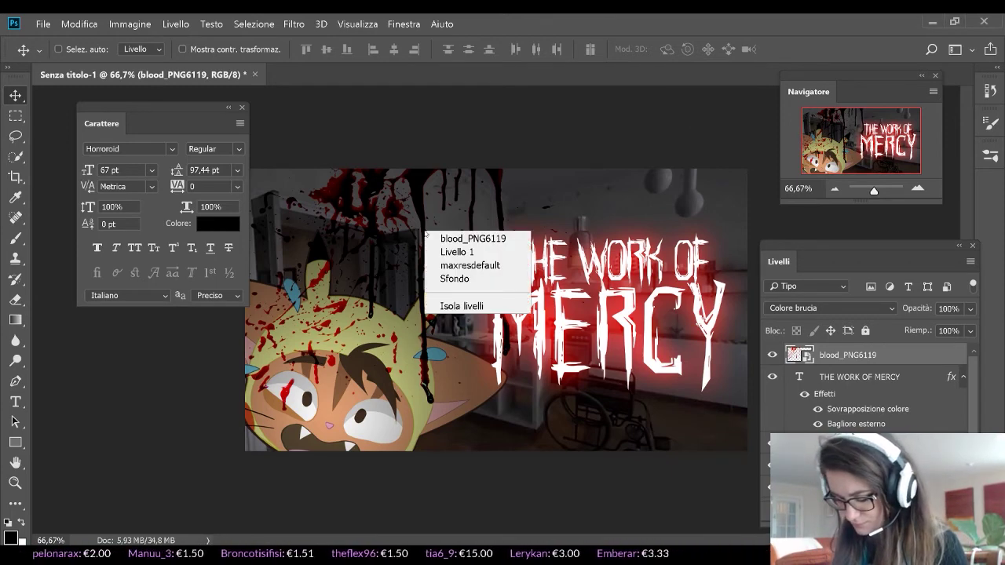
{"action": "right_click", "coordinate": [331, 257]}
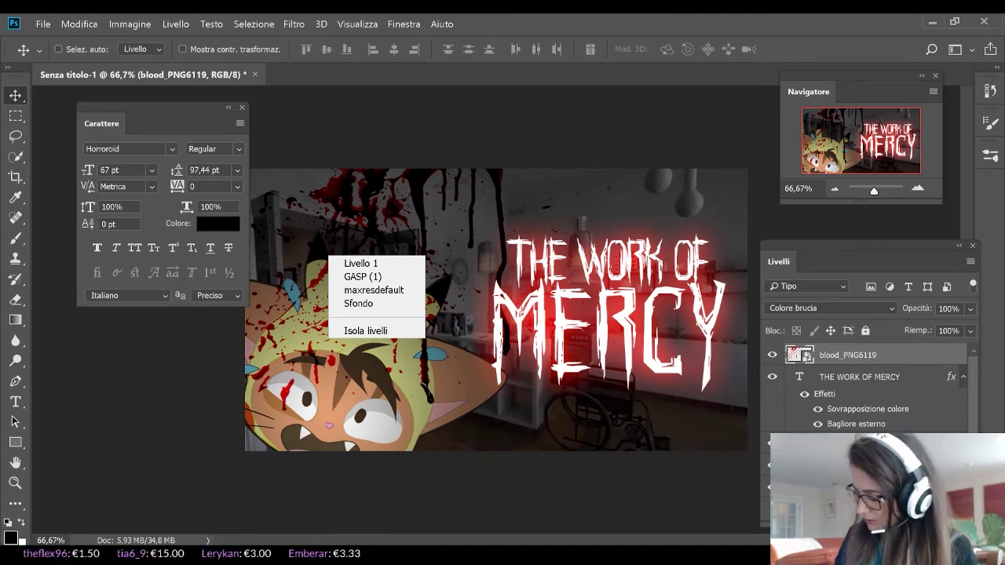
{"action": "right_click", "coordinate": [563, 184]}
{"action": "left_click", "coordinate": [579, 152]}
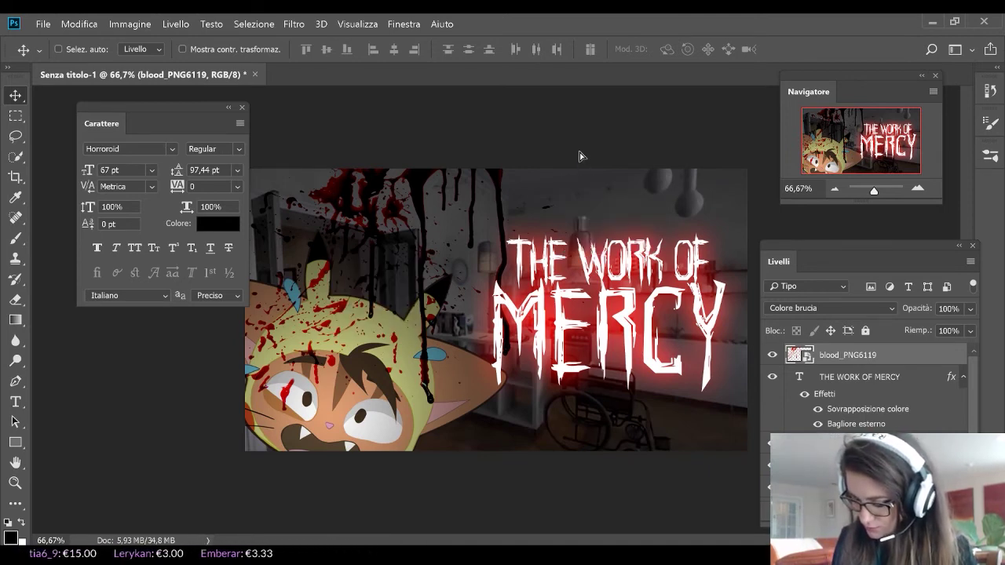
Paste the copied concrete wall texture onto a new top layer and scale it to about 36% so it covers the canvas
{"action": "key", "text": "ctrl+shift+alt+n"}
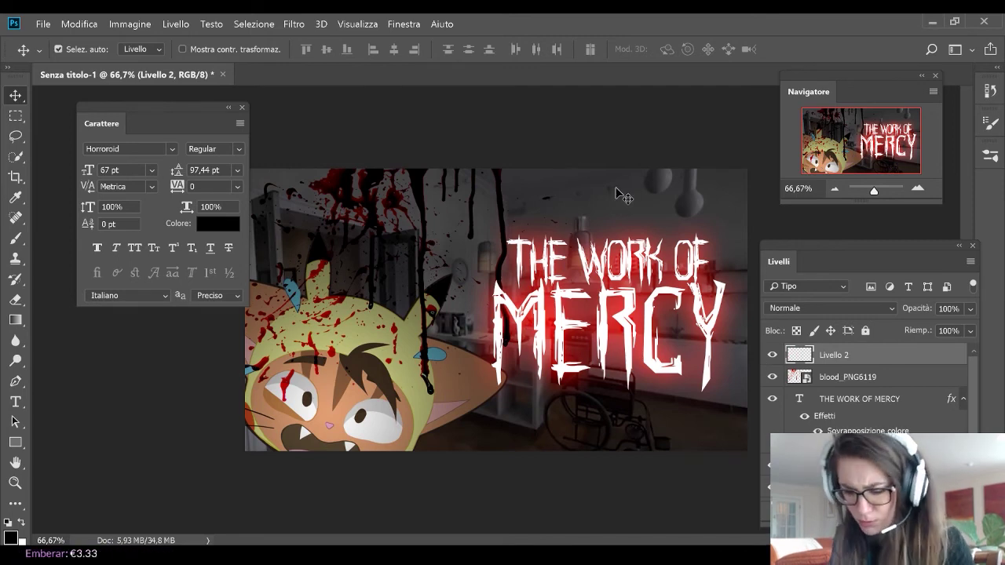
{"action": "key", "text": "ctrl+v"}
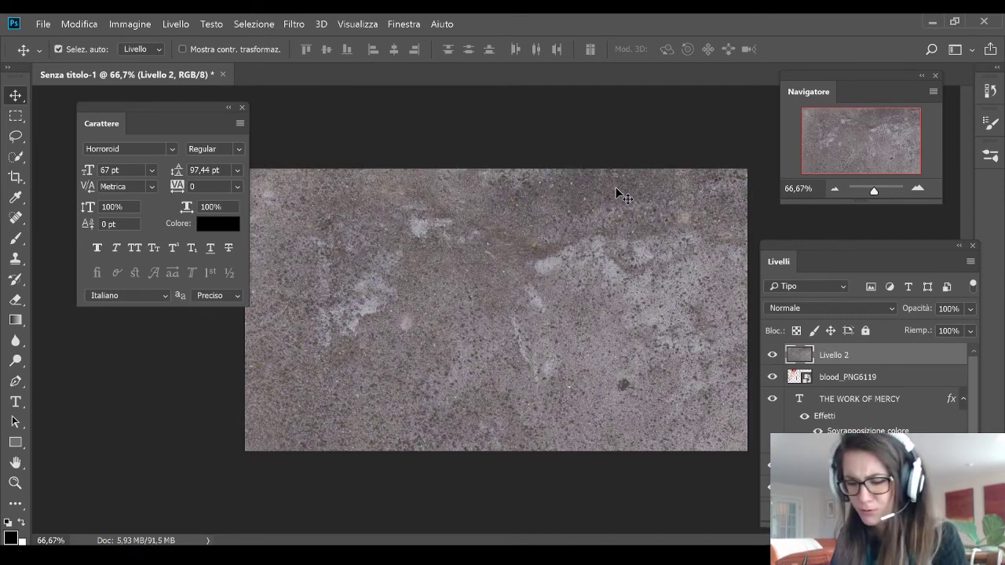
{"action": "key", "text": "ctrl+t"}
{"action": "left_click_drag", "start_coordinate": [399, 246], "coordinate": [517, 202]}
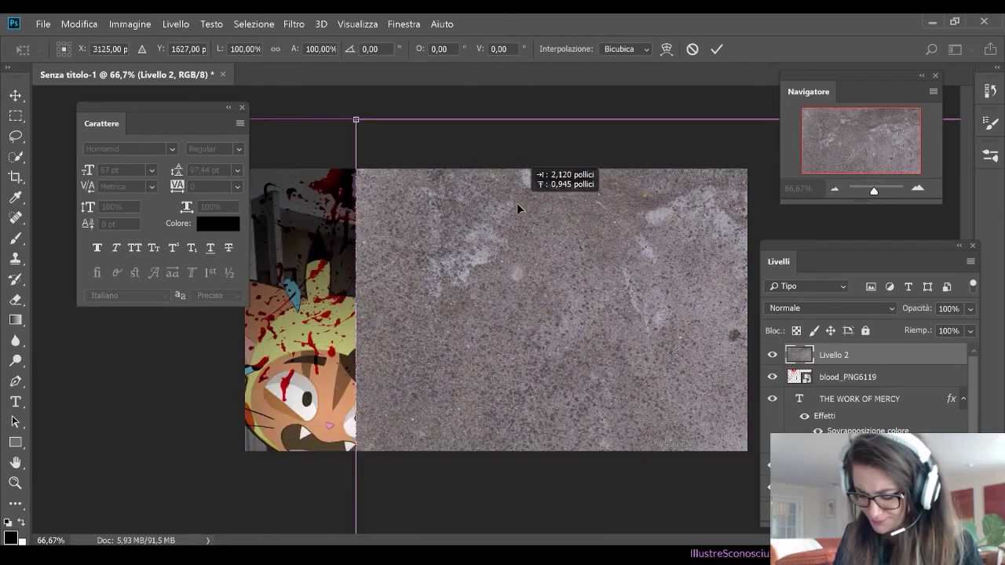
{"action": "left_click_drag", "start_coordinate": [354, 117], "coordinate": [635, 307]}
{"action": "left_click_drag", "start_coordinate": [673, 381], "coordinate": [299, 240]}
{"action": "left_click_drag", "start_coordinate": [259, 168], "coordinate": [622, 400]}
{"action": "left_click_drag", "start_coordinate": [671, 429], "coordinate": [299, 125]}
{"action": "left_click_drag", "start_coordinate": [395, 234], "coordinate": [350, 265]}
{"action": "left_click_drag", "start_coordinate": [686, 157], "coordinate": [751, 119]}
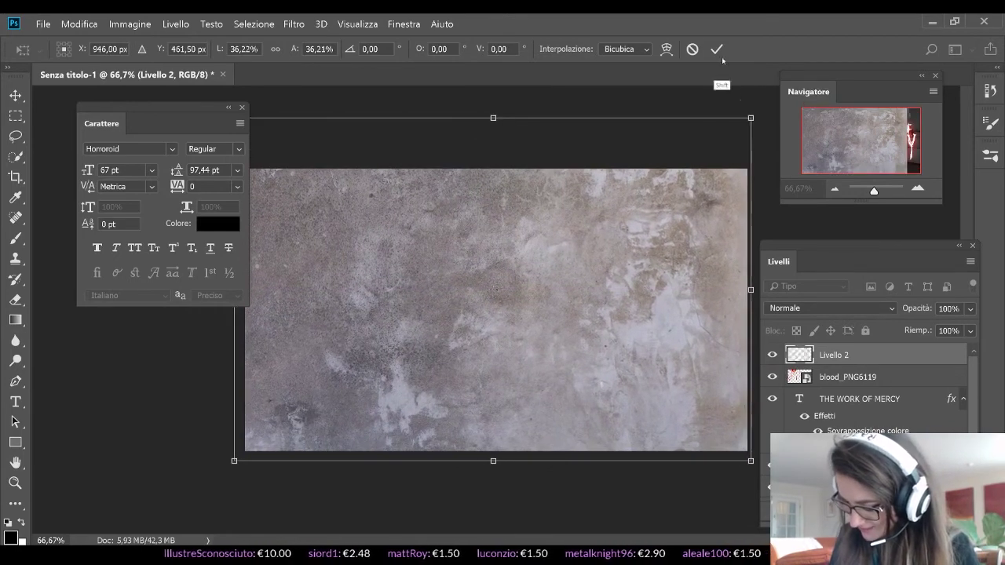
Move the concrete texture layer, Livello 2, below the THE WORK OF MERCY title layer
{"action": "left_click_drag", "start_coordinate": [868, 356], "coordinate": [867, 432]}
{"action": "double_click", "coordinate": [852, 354]}
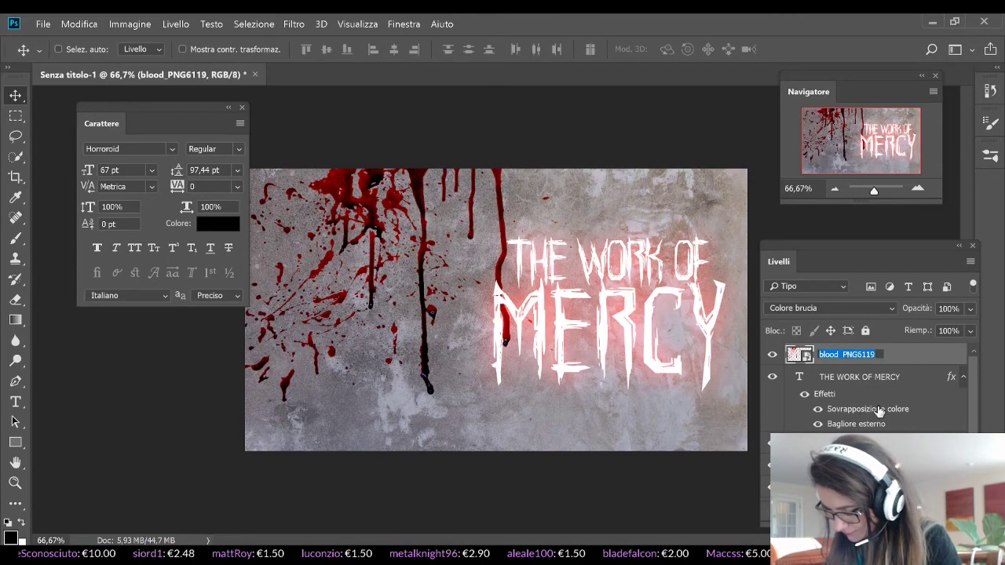
{"action": "left_click", "coordinate": [915, 359]}
{"action": "left_click", "coordinate": [861, 304]}
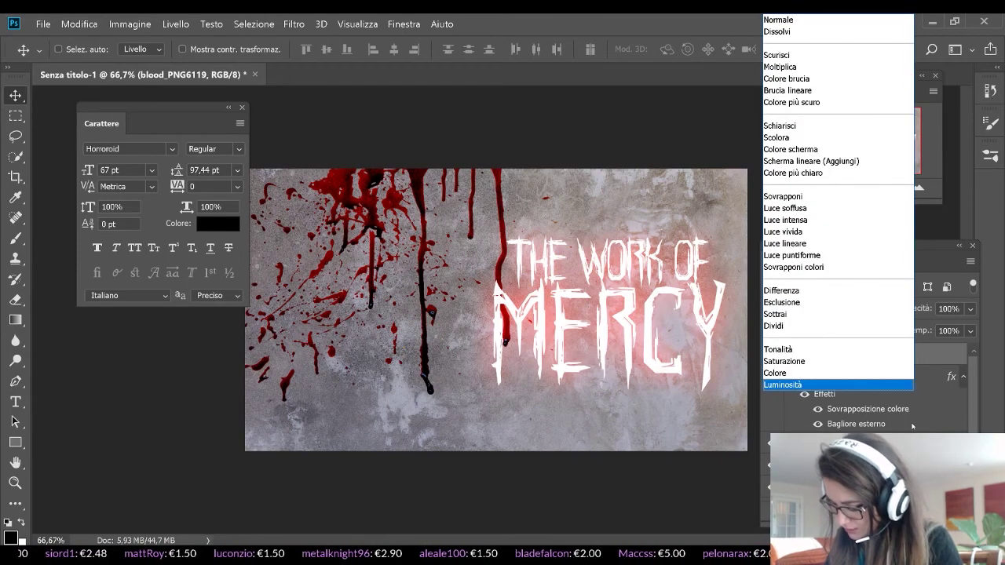
{"action": "left_click", "coordinate": [912, 426]}
Cycle through the blend modes on the concrete texture layer, Livello 2, and settle on Luce vivida
{"action": "left_click", "coordinate": [864, 439]}
{"action": "left_click", "coordinate": [831, 308]}
{"action": "left_click", "coordinate": [798, 23]}
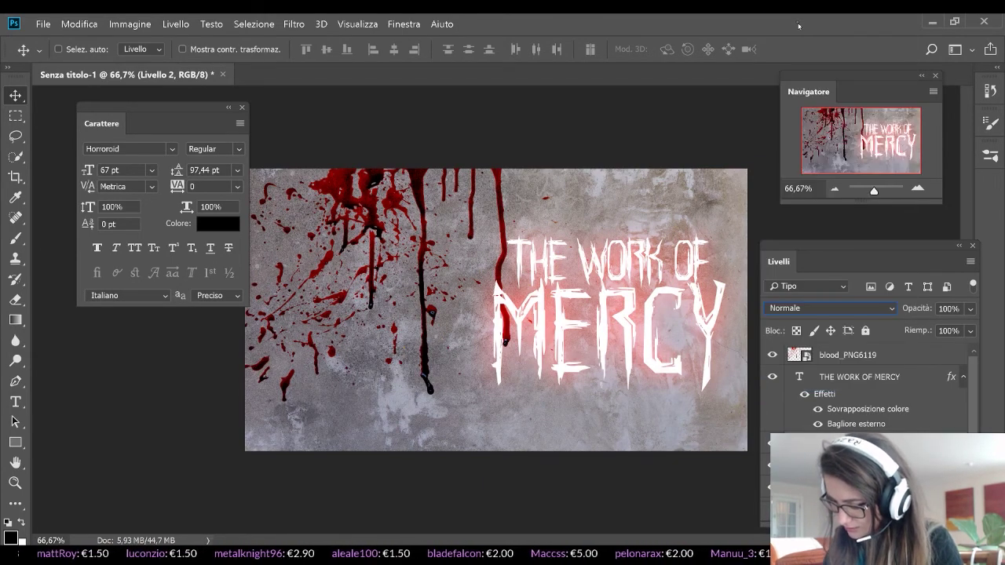
{"action": "key", "text": "Down"}
{"action": "key", "text": "Down"}
{"action": "key", "text": "Down"}
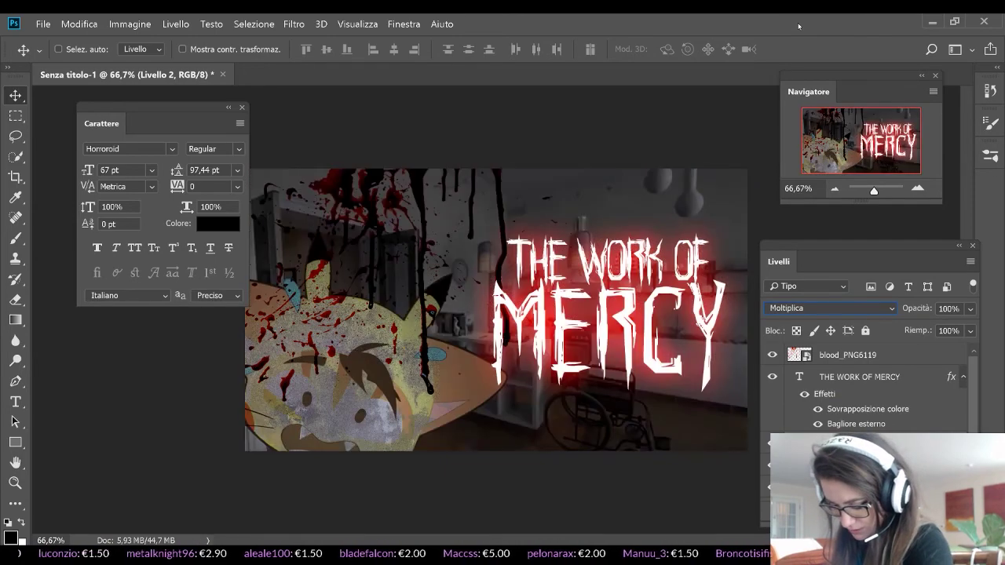
{"action": "key", "text": "Down"}
{"action": "key", "text": "Down"}
{"action": "key", "text": "Down"}
{"action": "key", "text": "Down"}
{"action": "key", "text": "Down"}
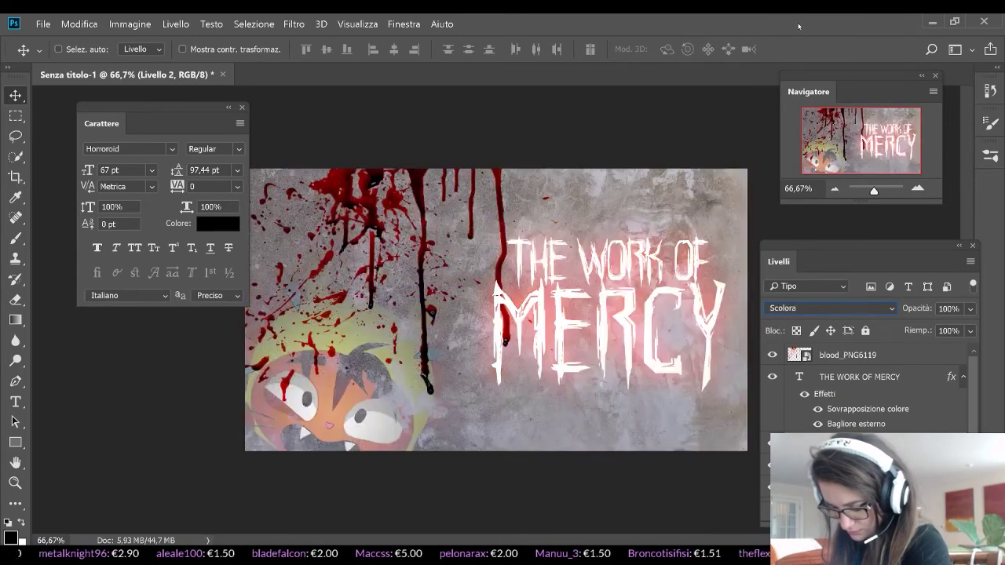
{"action": "key", "text": "Down"}
{"action": "key", "text": "Down"}
{"action": "key", "text": "Down"}
{"action": "key", "text": "Down"}
{"action": "key", "text": "Down"}
{"action": "key", "text": "Down"}
{"action": "key", "text": "Up"}
{"action": "key", "text": "Down"}
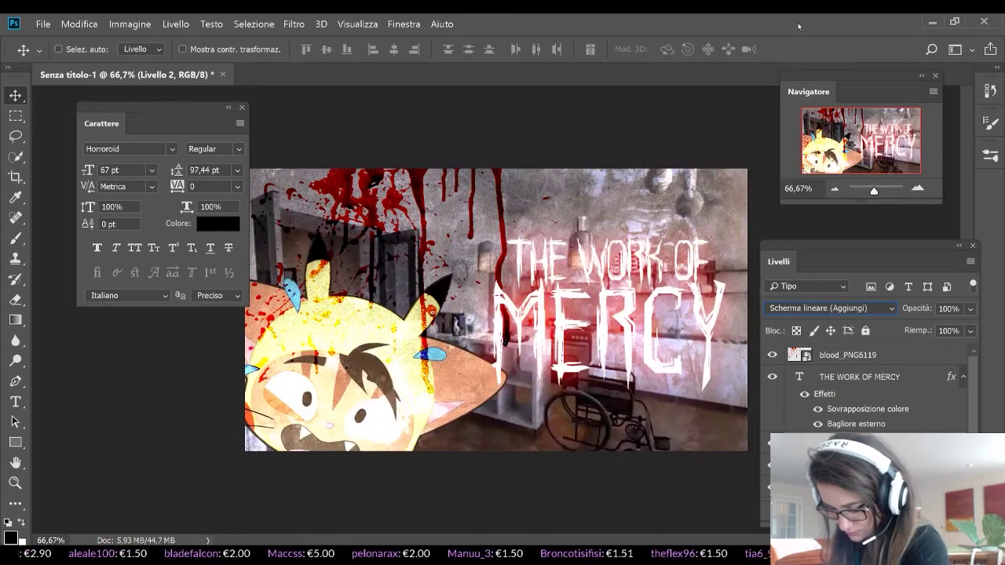
{"action": "key", "text": "Down"}
{"action": "key", "text": "Down"}
{"action": "key", "text": "Down"}
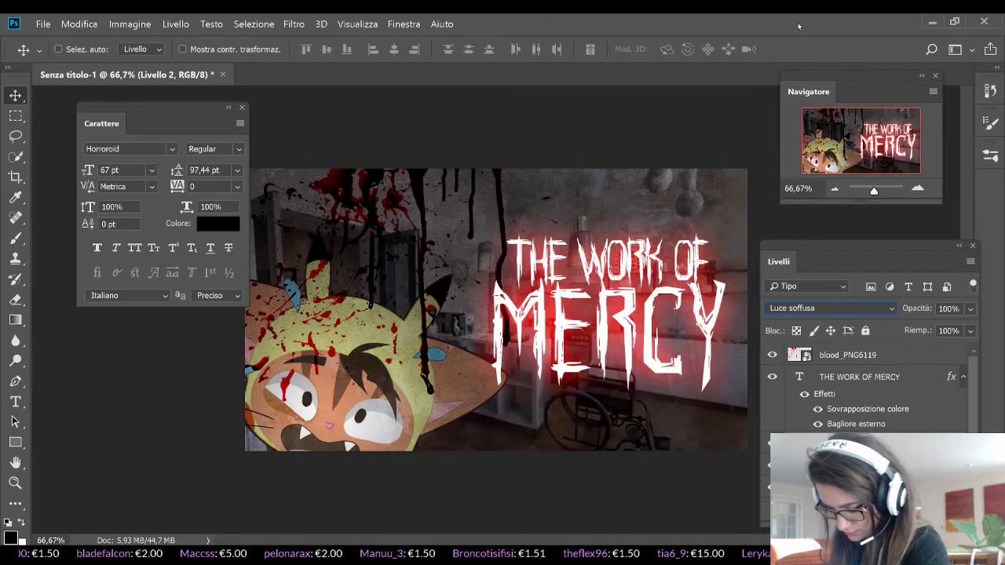
{"action": "key", "text": "Down"}
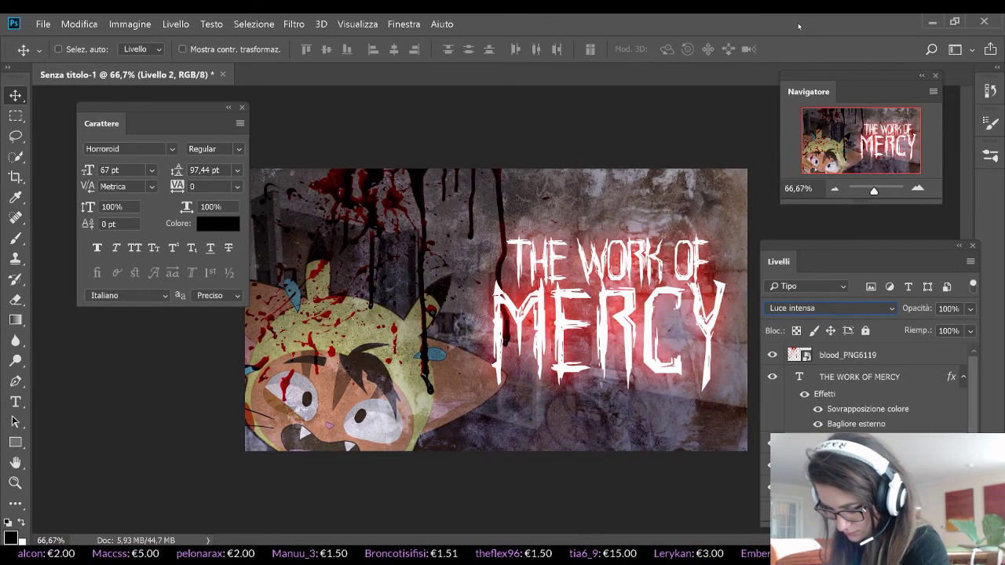
{"action": "key", "text": "Down"}
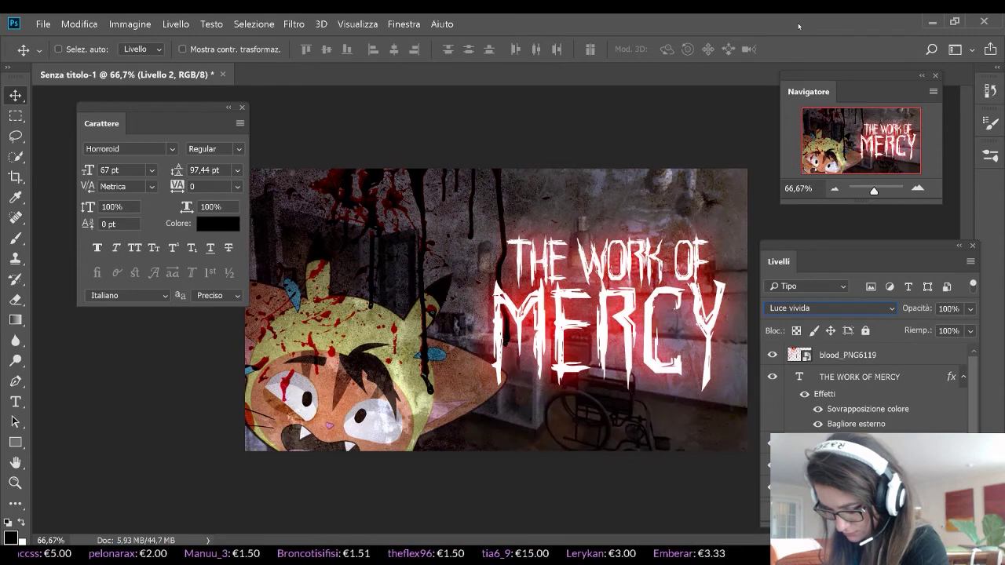
{"action": "key", "text": "Down"}
{"action": "key", "text": "Down"}
{"action": "key", "text": "Down"}
{"action": "key", "text": "Down"}
{"action": "key", "text": "Down"}
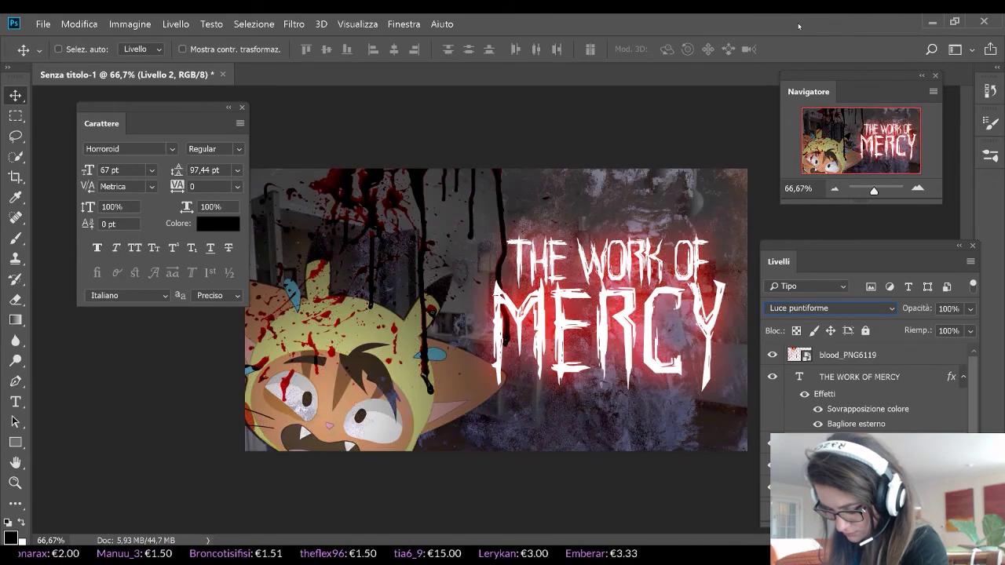
{"action": "key", "text": "Up"}
{"action": "key", "text": "Up"}
{"action": "key", "text": "Up"}
{"action": "key", "text": "Up"}
{"action": "key", "text": "Up"}
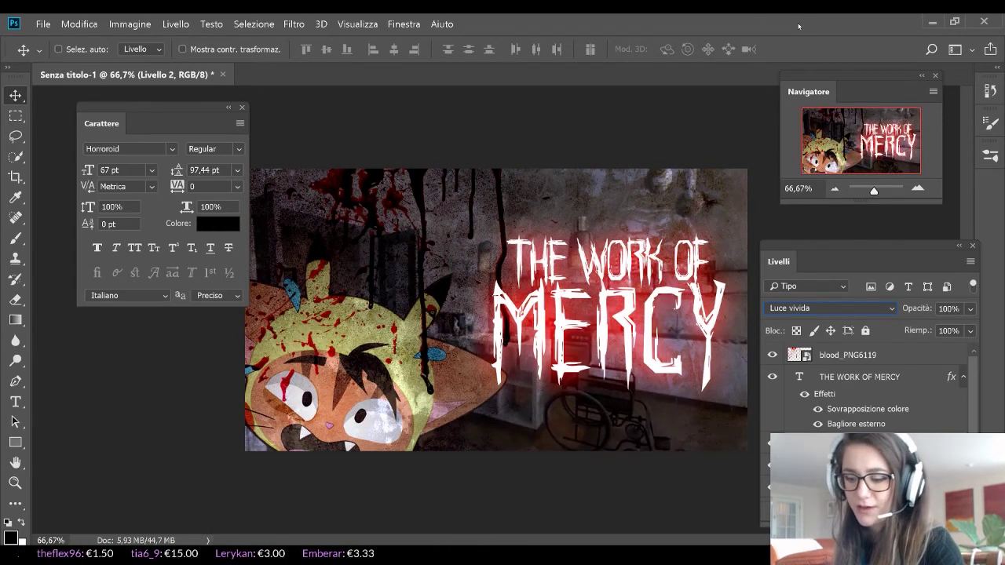
Adjust the concrete texture's levels to input 12, 0,95 and 232, lower the output white to 245 and slightly raise the output black
{"action": "key", "text": "ctrl+l"}
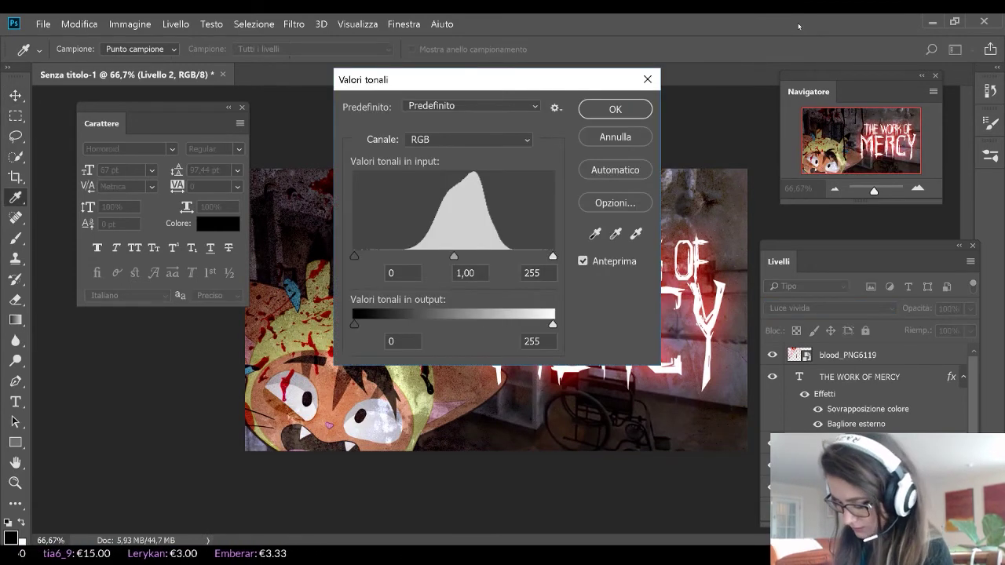
{"action": "left_click_drag", "start_coordinate": [572, 81], "coordinate": [195, 229]}
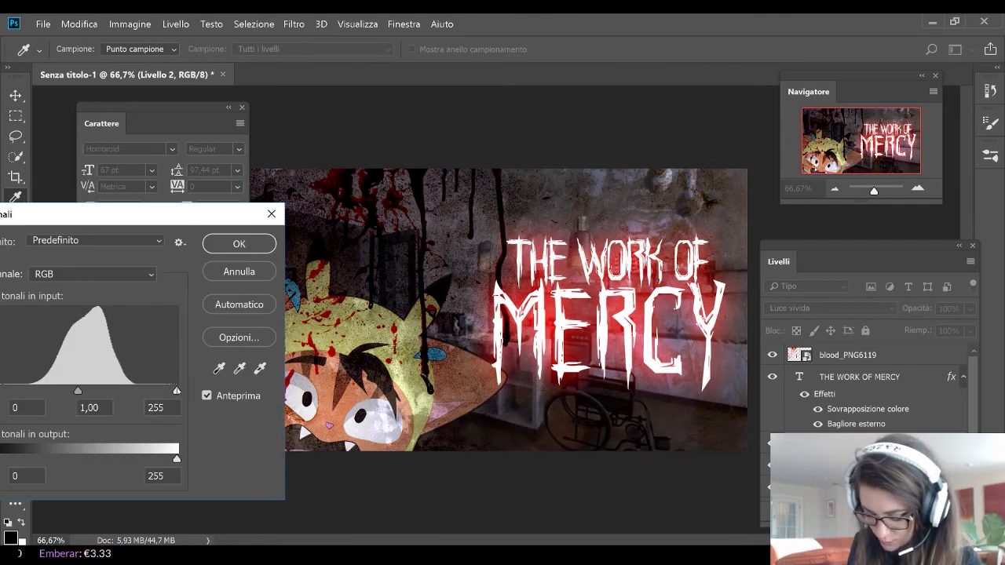
{"action": "left_click_drag", "start_coordinate": [177, 391], "coordinate": [146, 395]}
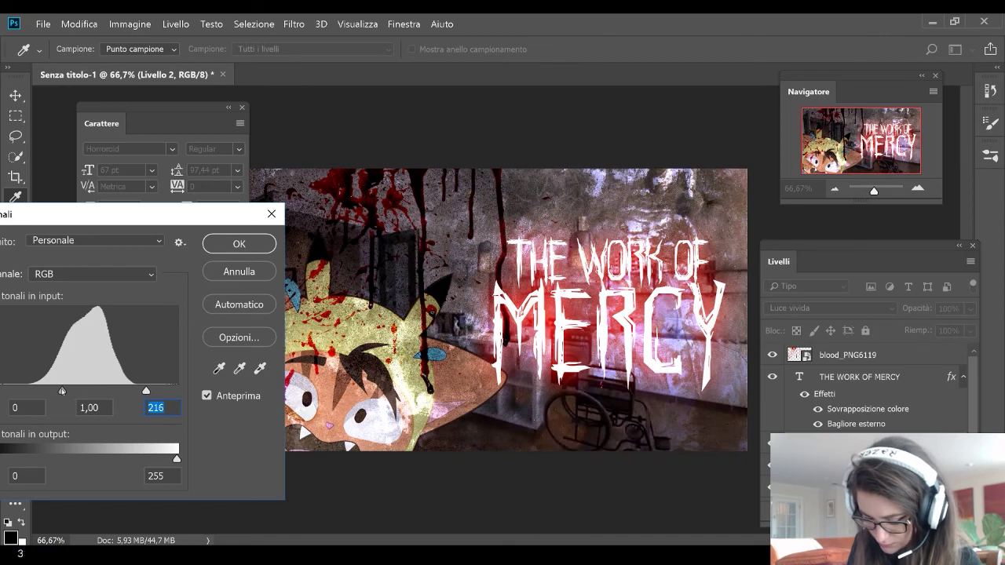
{"action": "left_click_drag", "start_coordinate": [62, 390], "coordinate": [83, 391]}
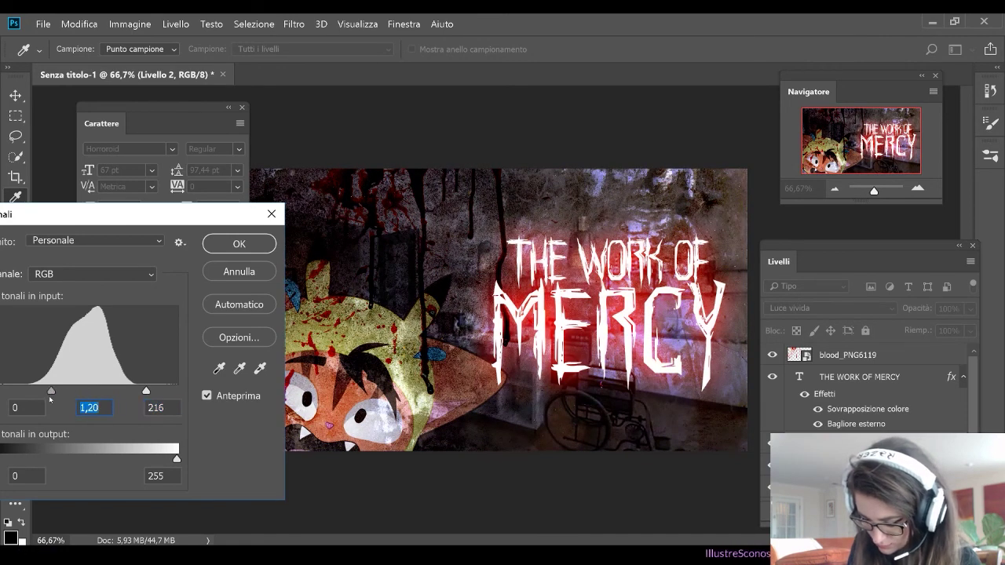
{"action": "left_click_drag", "start_coordinate": [51, 390], "coordinate": [66, 390]}
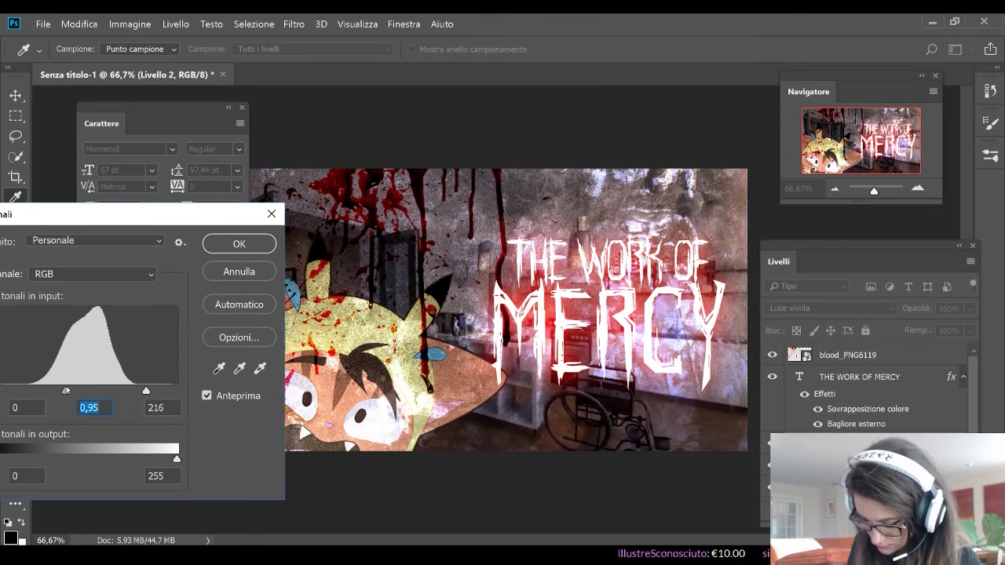
{"action": "left_click_drag", "start_coordinate": [146, 390], "coordinate": [159, 392]}
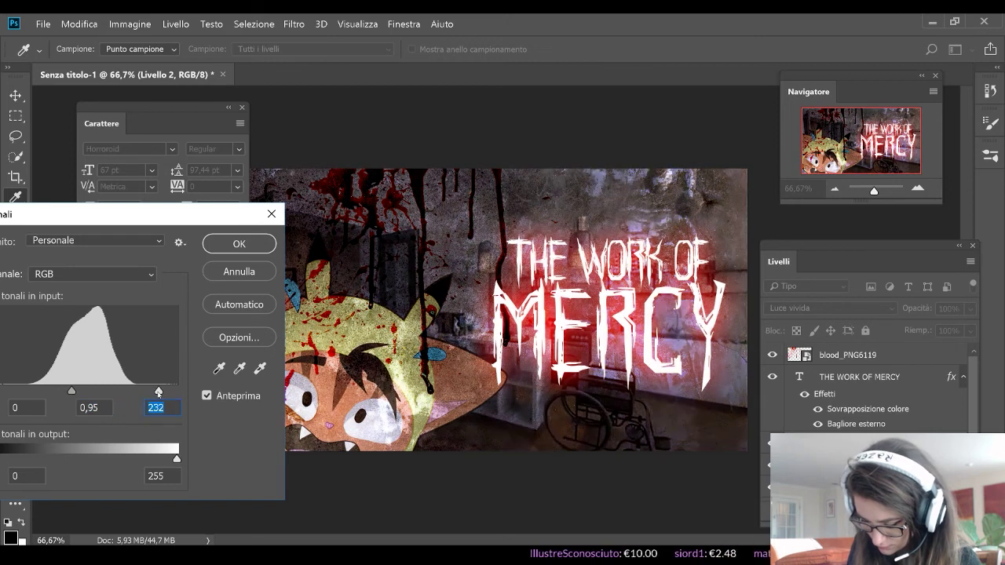
{"action": "left_click_drag", "start_coordinate": [156, 219], "coordinate": [210, 161]}
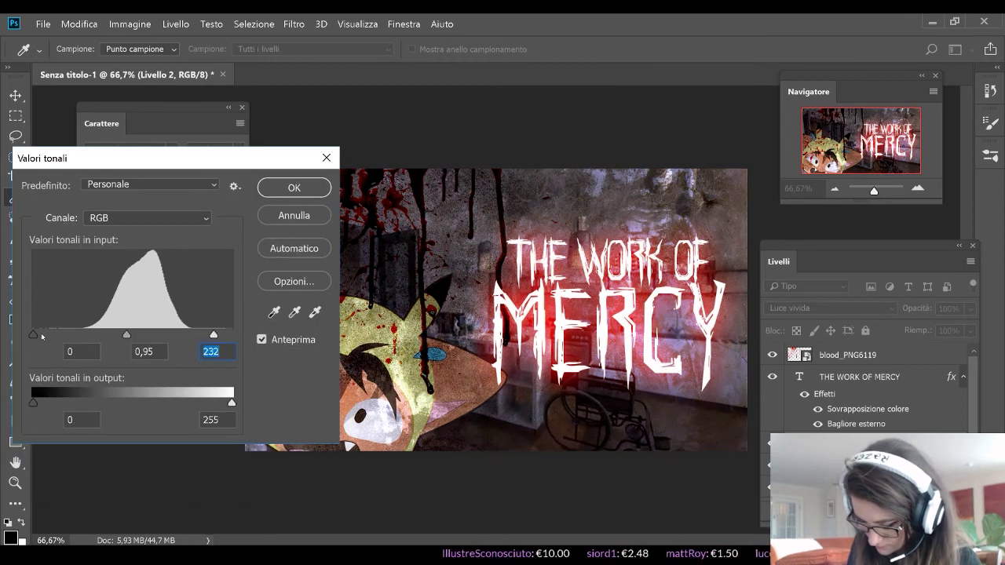
{"action": "left_click_drag", "start_coordinate": [33, 334], "coordinate": [55, 335]}
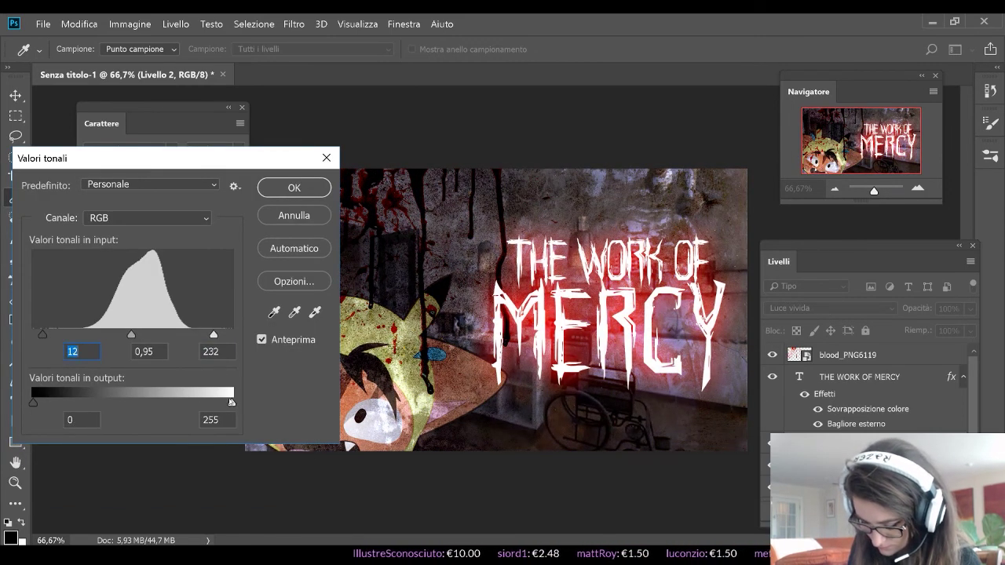
{"action": "mouse_move", "coordinate": [232, 403]}
{"action": "left_mouse_down"}
{"action": "mouse_move", "coordinate": [211, 404]}
{"action": "mouse_move", "coordinate": [223, 403]}
{"action": "left_mouse_up"}
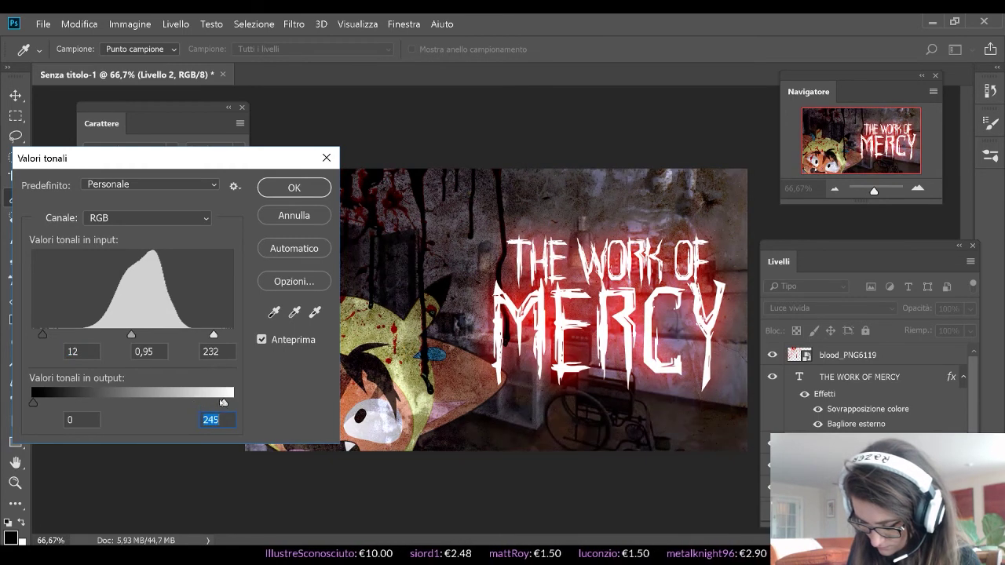
{"action": "left_click_drag", "start_coordinate": [35, 402], "coordinate": [50, 401]}
{"action": "left_click", "coordinate": [285, 190]}
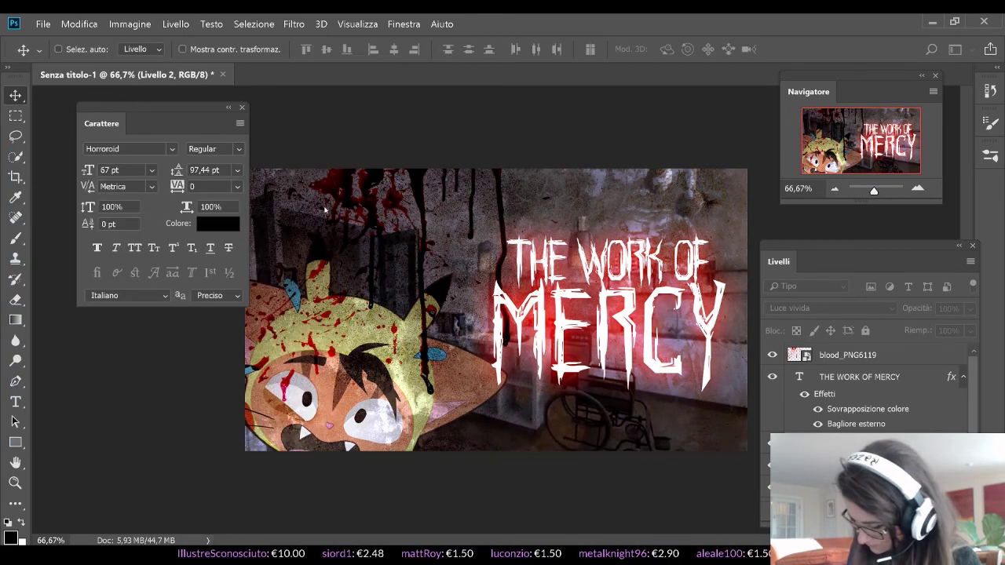
Add a layer mask to Livello 2 and fade the concrete texture off the cat's face with a radial gradient
{"action": "left_click", "coordinate": [856, 523]}
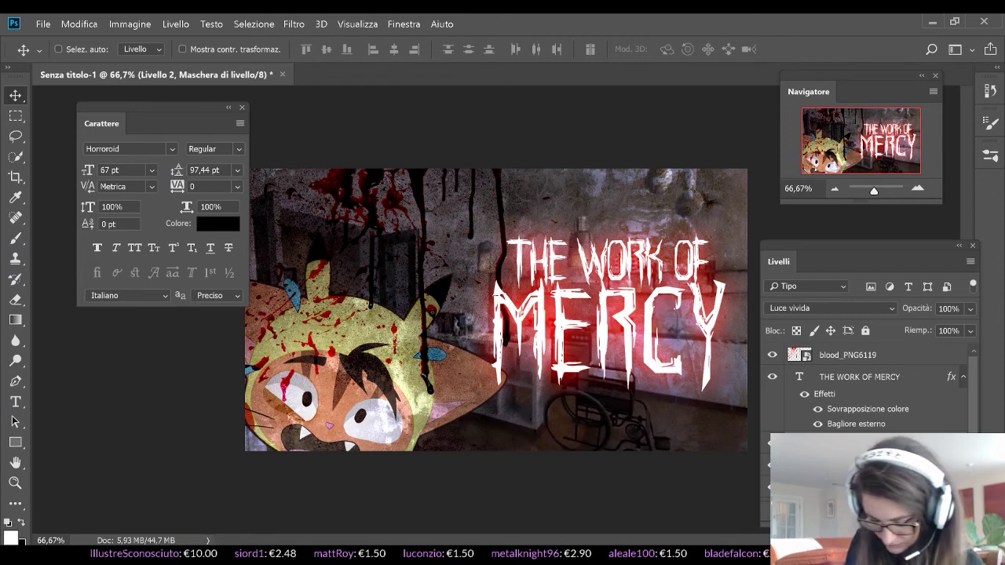
{"action": "key", "text": "g"}
{"action": "left_click_drag", "start_coordinate": [346, 410], "coordinate": [471, 222]}
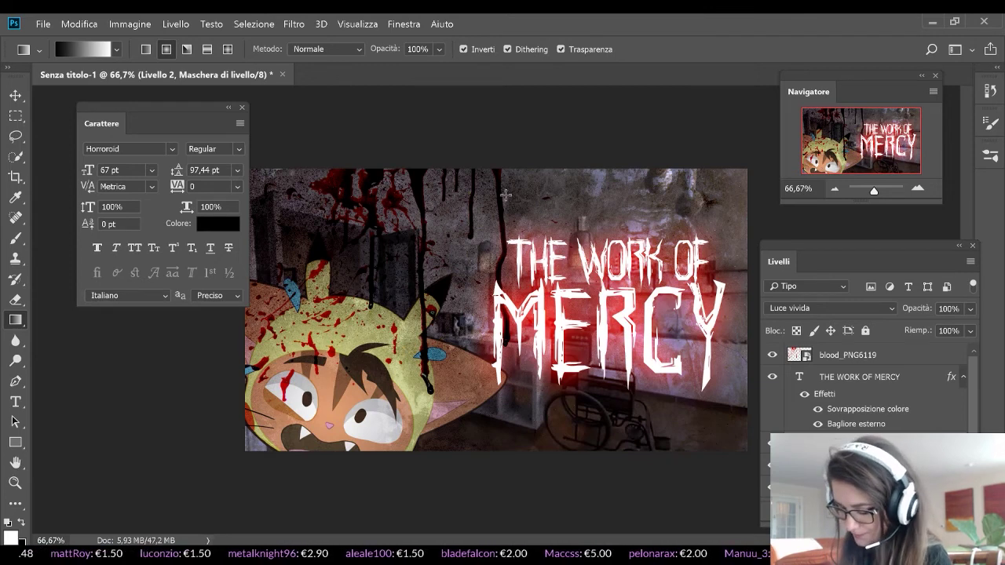
Adjust the levels of the room photo layer, maxresdefault, to input values 23, 1,13 and 166
{"action": "key", "text": "alt+bracketleft"}
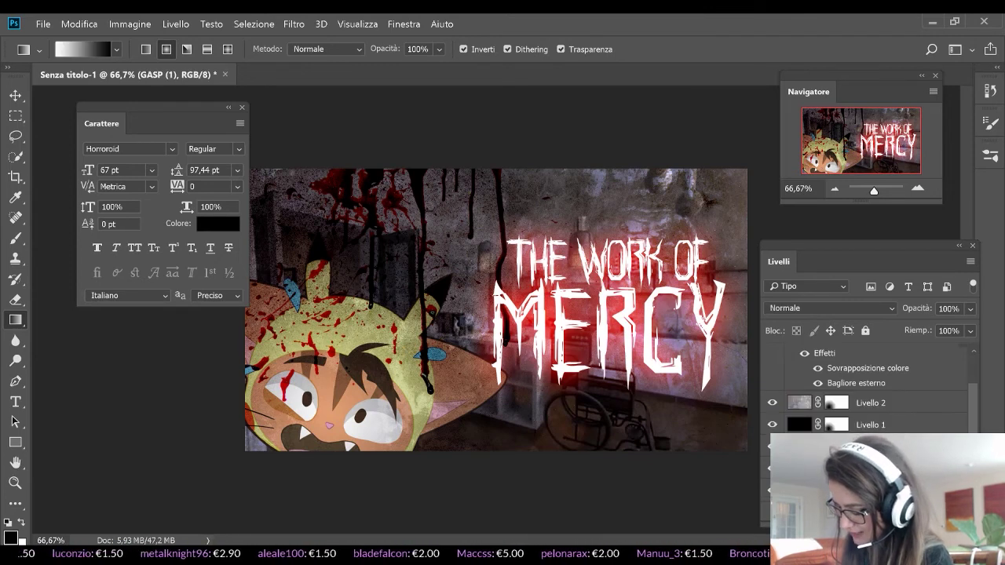
{"action": "key", "text": "alt+bracketleft"}
{"action": "key", "text": "ctrl+l"}
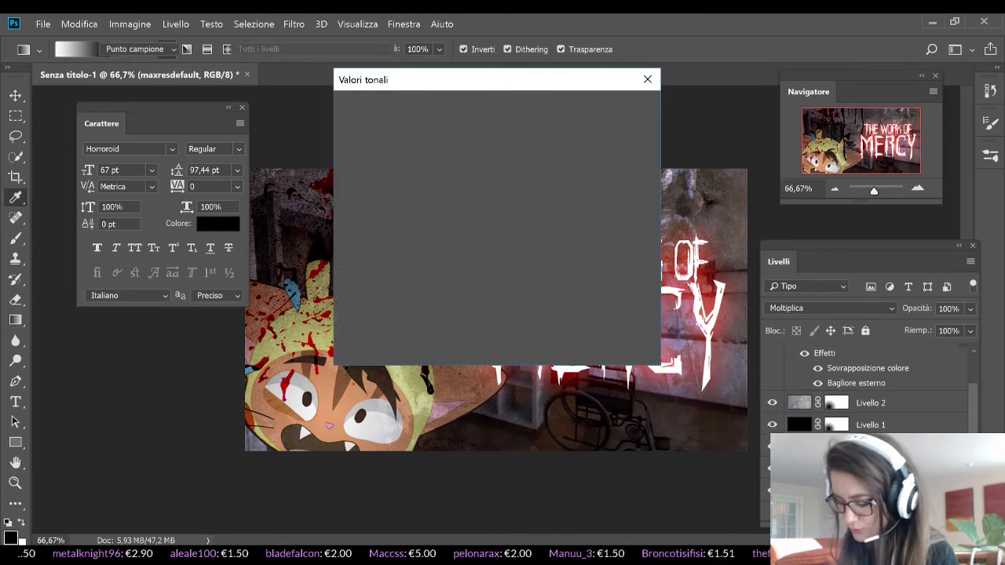
{"action": "left_click_drag", "start_coordinate": [440, 79], "coordinate": [77, 187]}
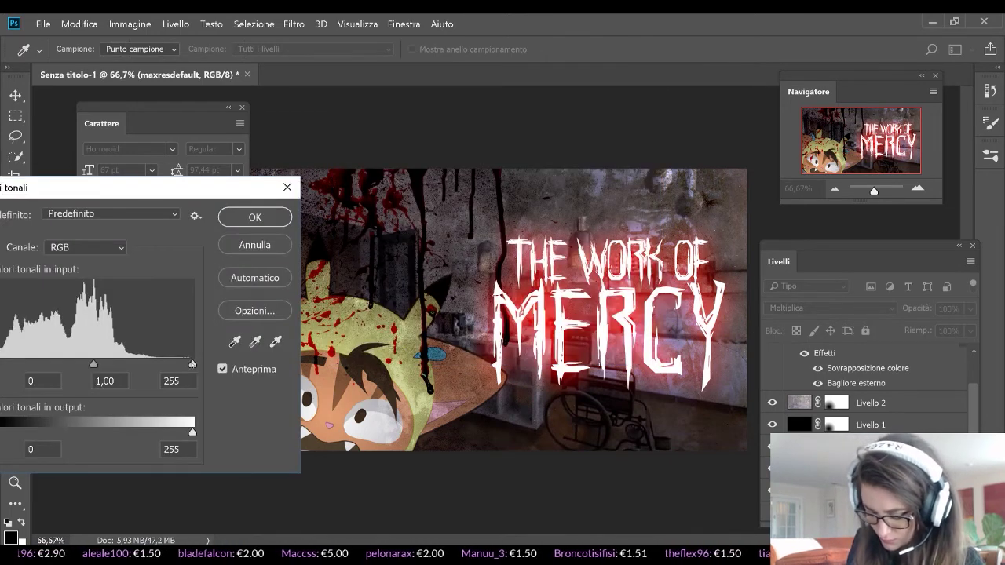
{"action": "left_click_drag", "start_coordinate": [193, 366], "coordinate": [143, 366]}
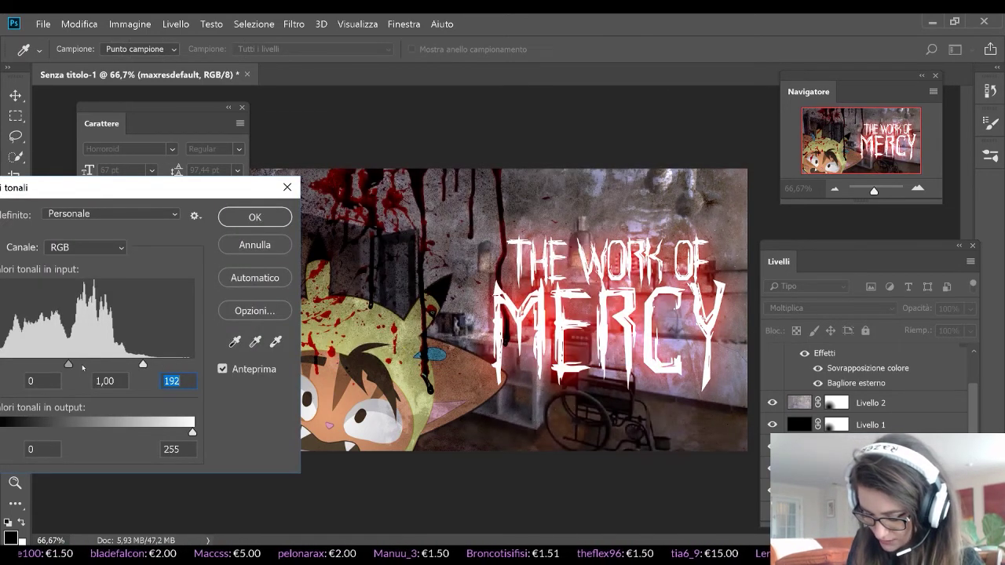
{"action": "mouse_move", "coordinate": [68, 364]}
{"action": "left_mouse_down"}
{"action": "mouse_move", "coordinate": [123, 365]}
{"action": "mouse_move", "coordinate": [74, 365]}
{"action": "left_mouse_up"}
{"action": "left_click_drag", "start_coordinate": [129, 189], "coordinate": [139, 77]}
{"action": "left_click_drag", "start_coordinate": [6, 252], "coordinate": [75, 252]}
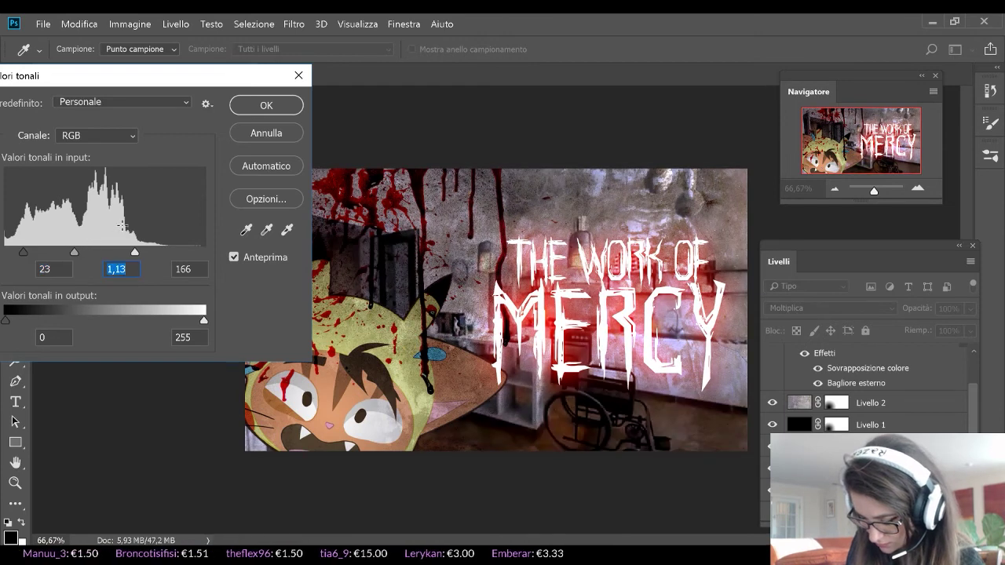
{"action": "key", "text": "Return"}
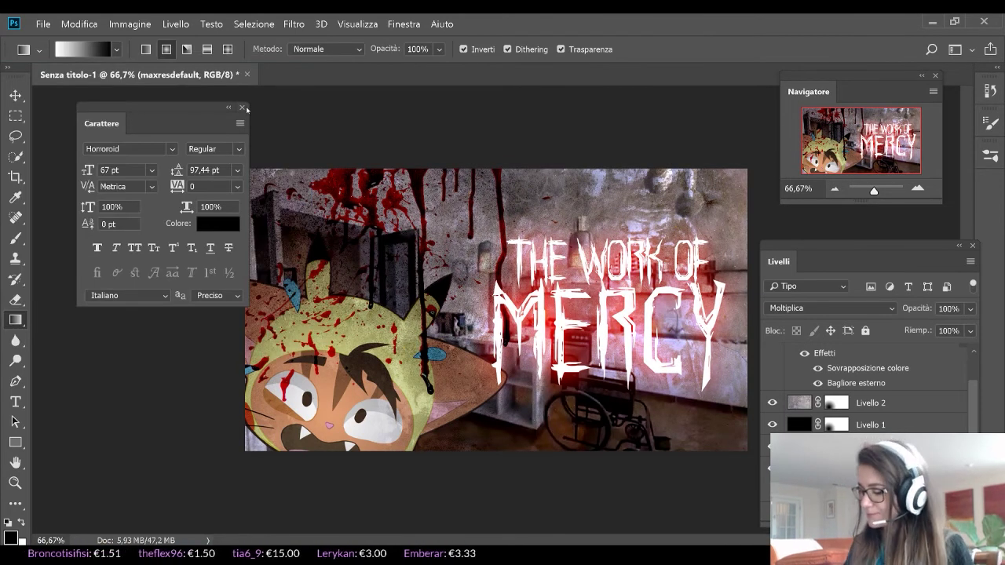
Merge Livello 2, Livello 1 and the other layers beneath them into a single layer
{"action": "scroll", "coordinate": [976, 393], "scroll_direction": "up", "scroll_amount": 1}
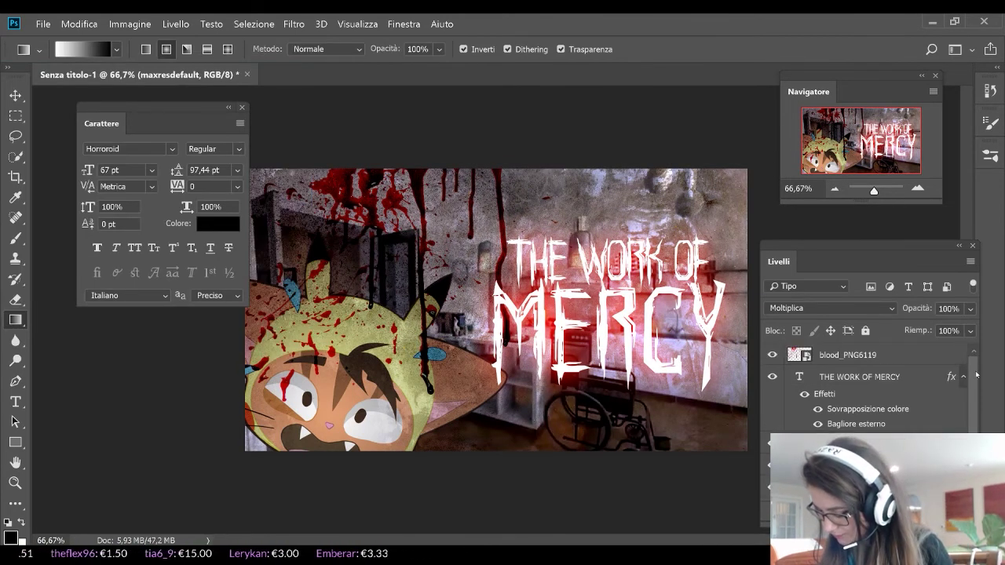
{"action": "left_click", "coordinate": [919, 411]}
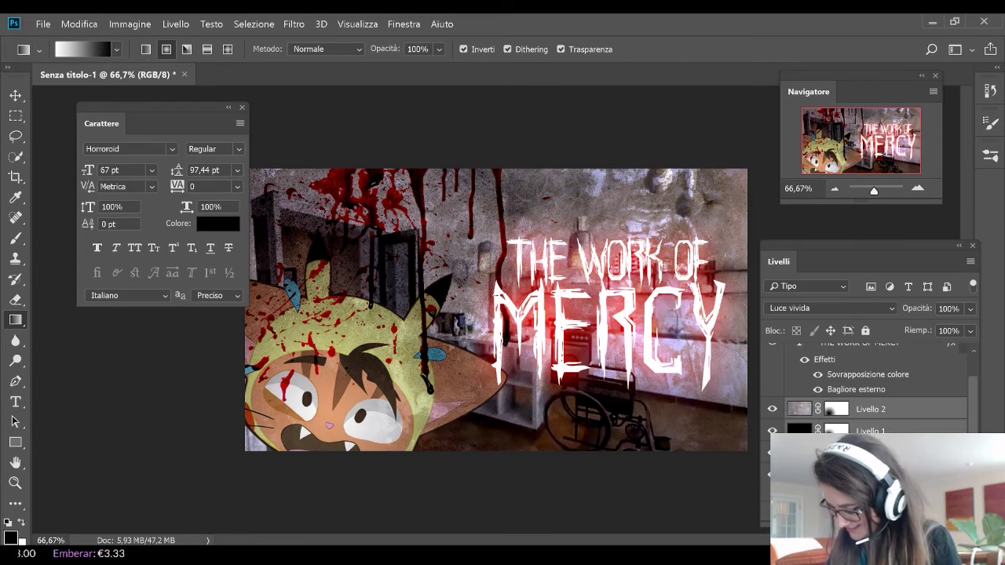
{"action": "right_click", "coordinate": [895, 409]}
{"action": "key", "text": "Escape"}
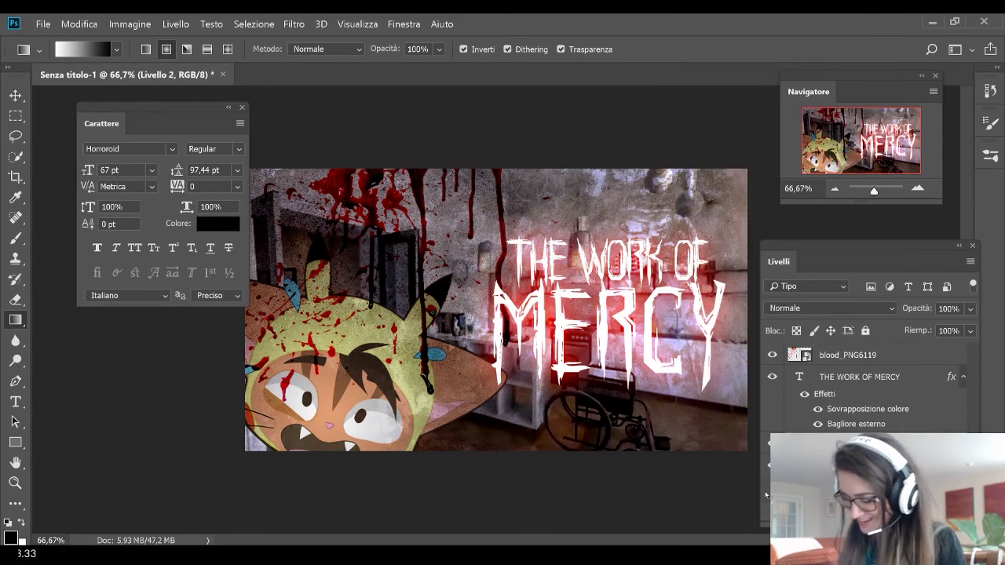
Adjust the merged Livello 2's levels to input values 16, 1,00 and 246
{"action": "key", "text": "ctrl+l"}
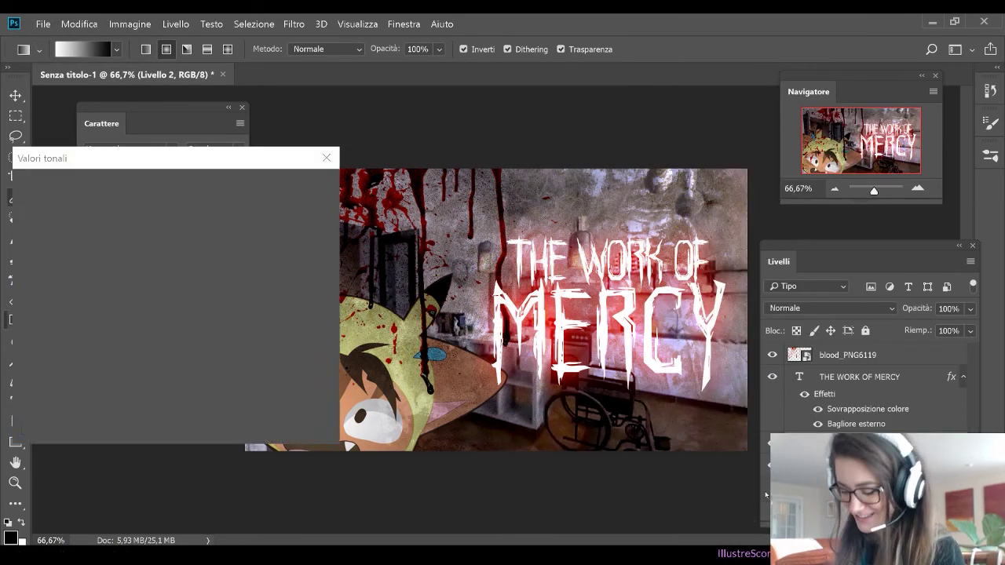
{"action": "left_click_drag", "start_coordinate": [35, 335], "coordinate": [47, 336]}
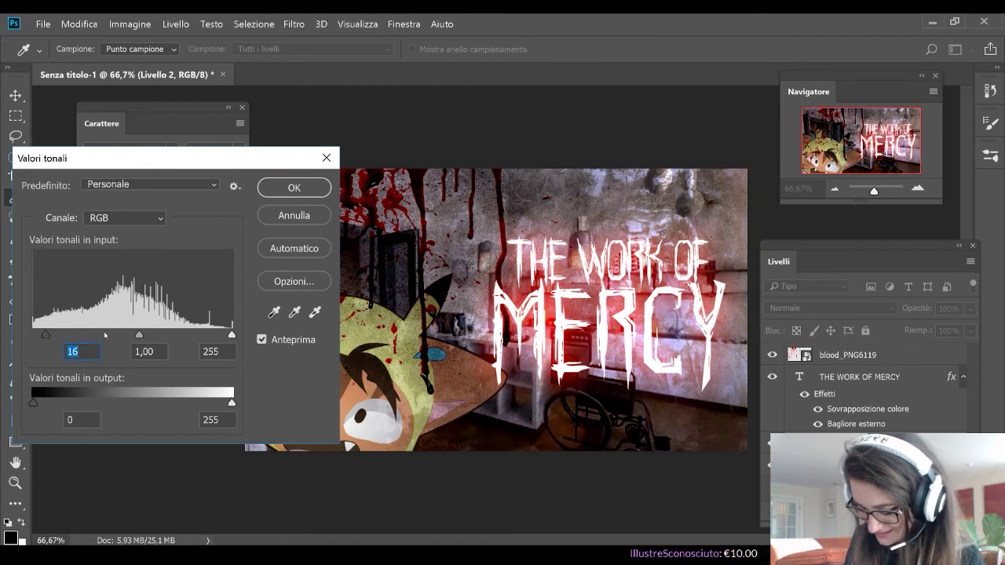
{"action": "left_click_drag", "start_coordinate": [139, 336], "coordinate": [127, 335]}
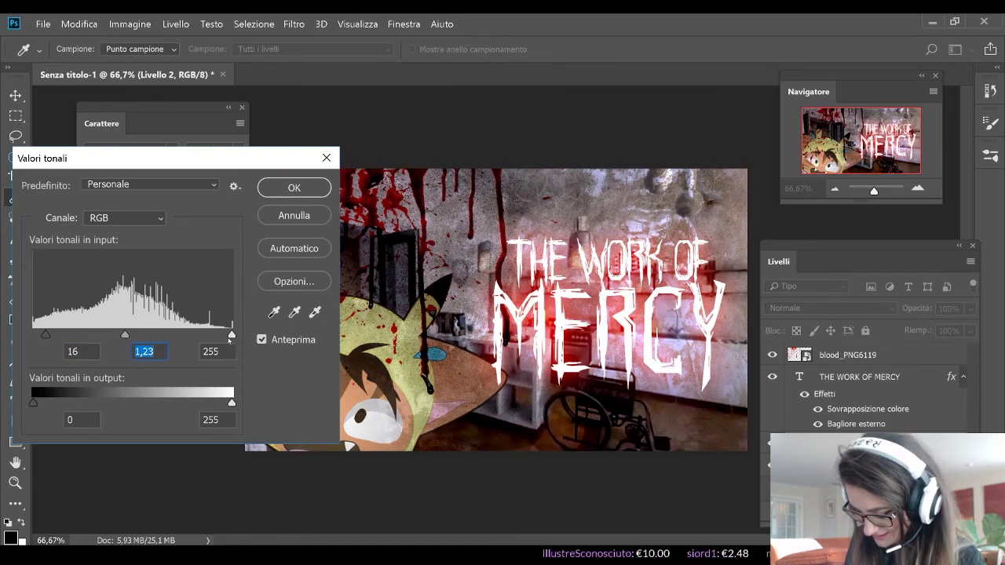
{"action": "left_click_drag", "start_coordinate": [229, 338], "coordinate": [223, 337]}
{"action": "left_click_drag", "start_coordinate": [124, 335], "coordinate": [136, 335]}
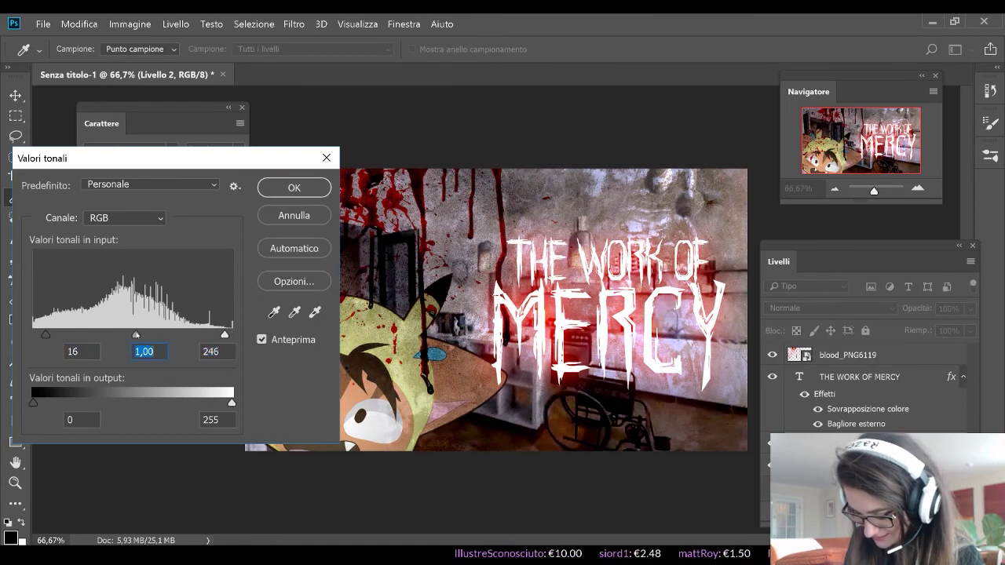
{"action": "left_click", "coordinate": [293, 187]}
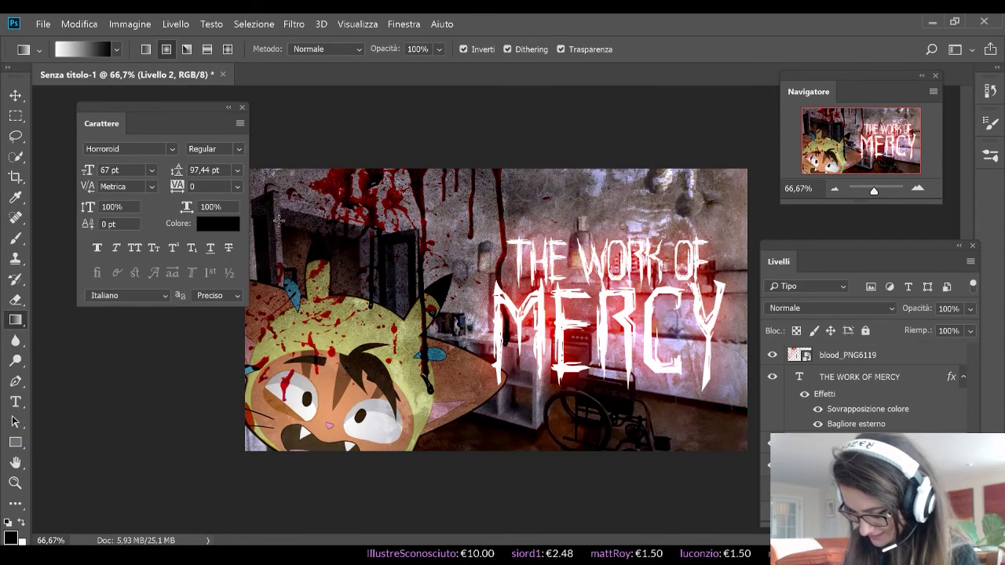
Lower the saturation of the merged Livello 2 image to -18
{"action": "left_click", "coordinate": [903, 363]}
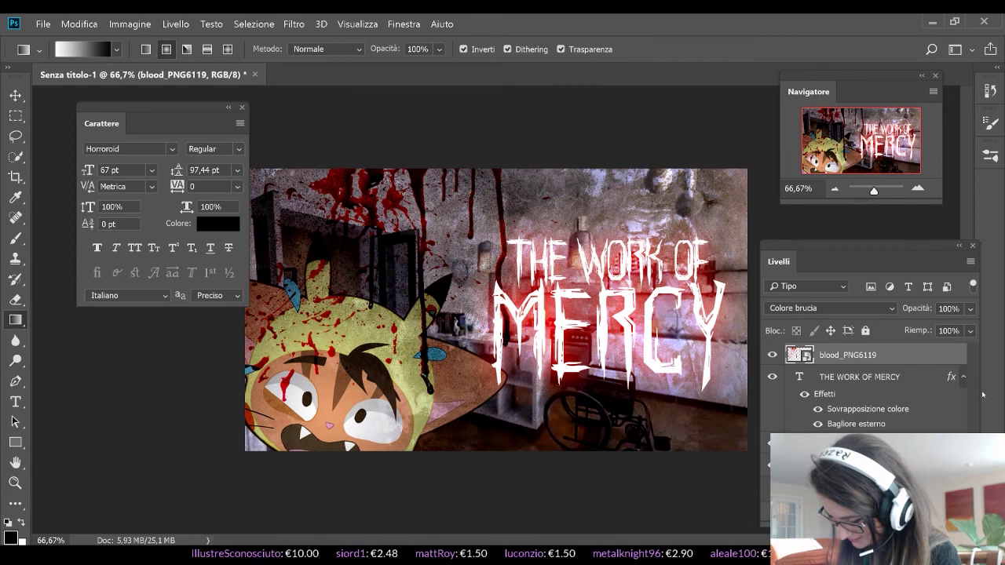
{"action": "left_click", "coordinate": [903, 382]}
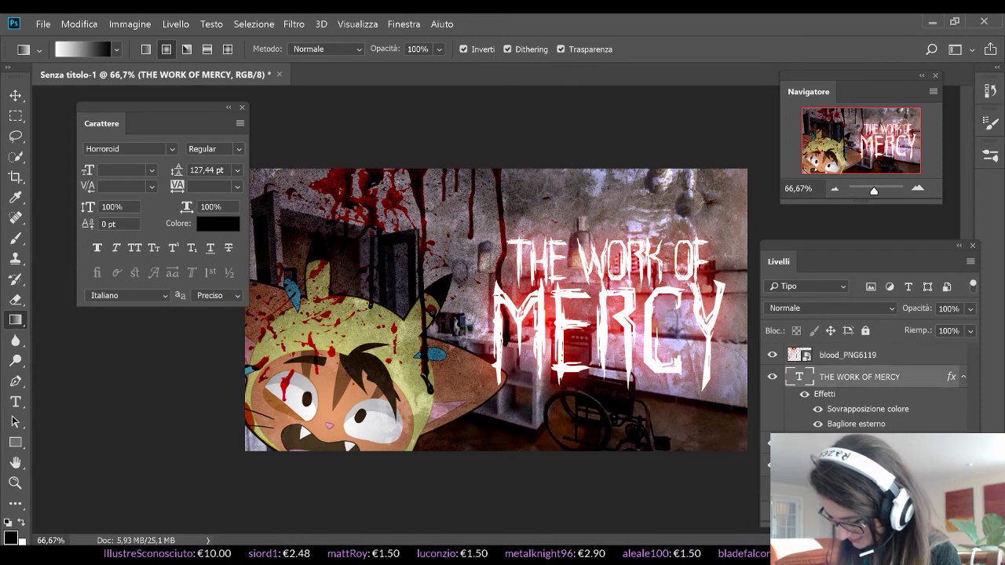
{"action": "key", "text": "alt+bracketleft"}
{"action": "key", "text": "ctrl+u"}
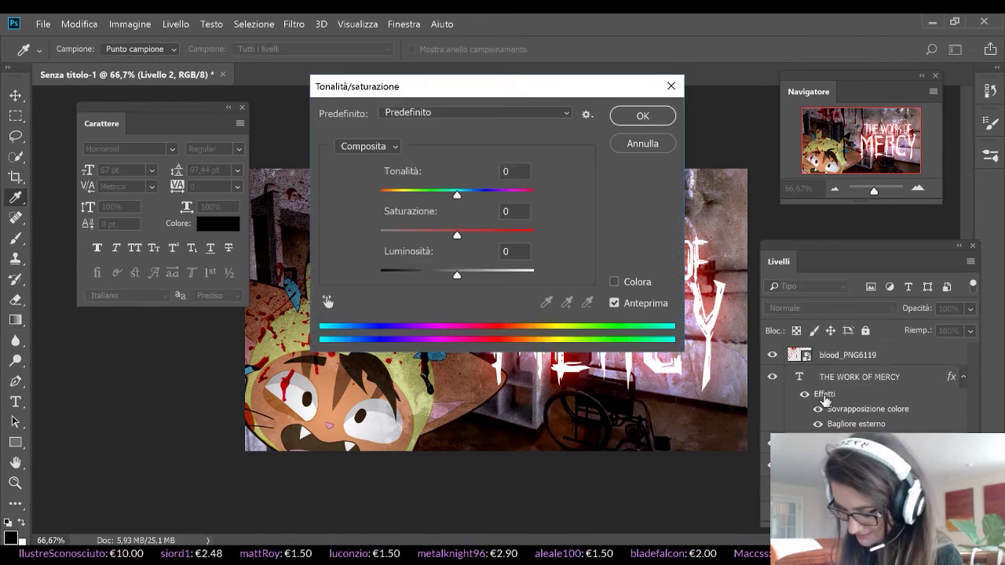
{"action": "left_click_drag", "start_coordinate": [503, 86], "coordinate": [199, 220]}
{"action": "mouse_move", "coordinate": [98, 358]}
{"action": "left_mouse_down"}
{"action": "mouse_move", "coordinate": [81, 359]}
{"action": "mouse_move", "coordinate": [127, 360]}
{"action": "mouse_move", "coordinate": [89, 359]}
{"action": "left_mouse_up"}
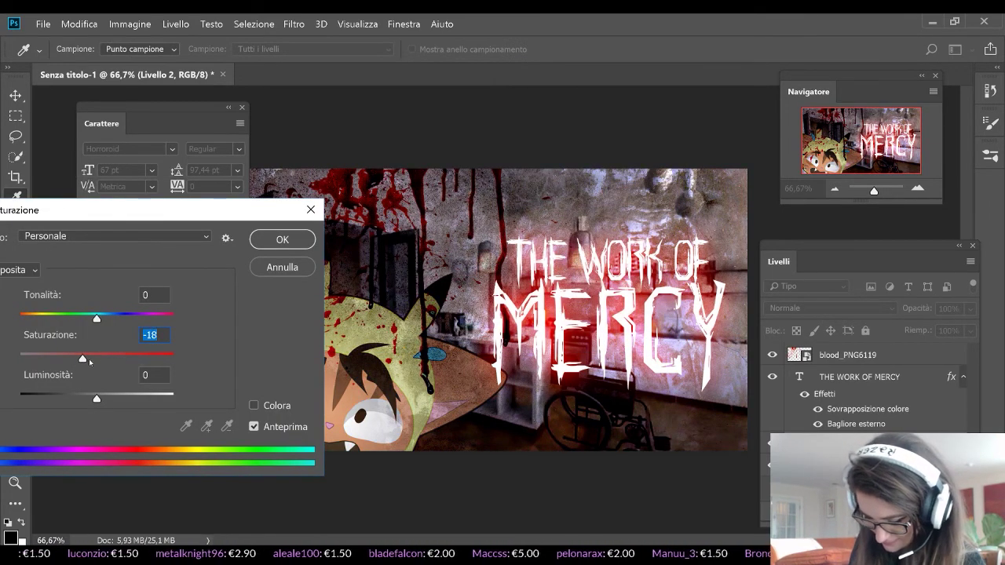
{"action": "left_click", "coordinate": [283, 240]}
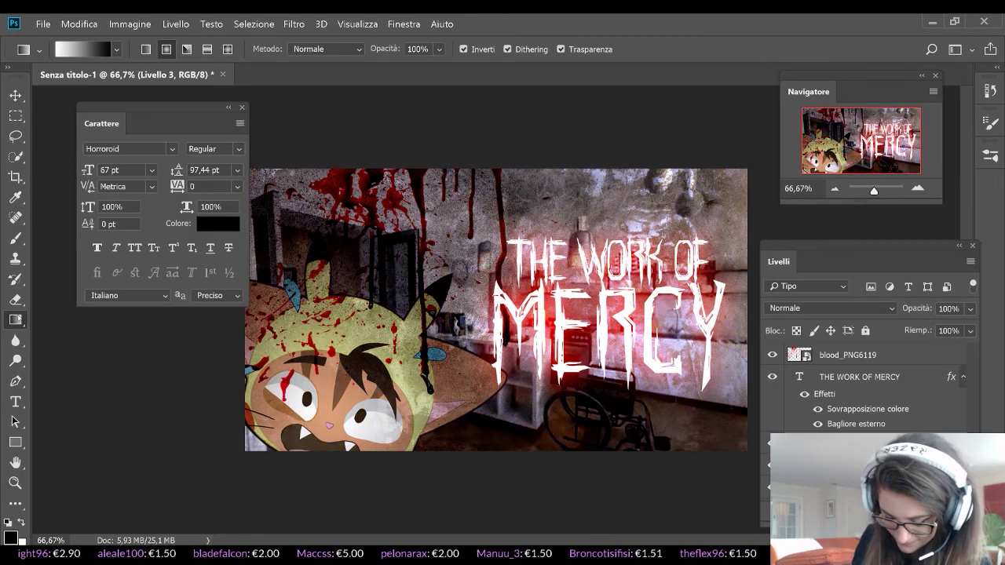
Fill the empty layer Livello 3 with solid black using the Paint Bucket
{"action": "right_click", "coordinate": [16, 320]}
{"action": "left_click", "coordinate": [78, 331]}
{"action": "left_click", "coordinate": [520, 380]}
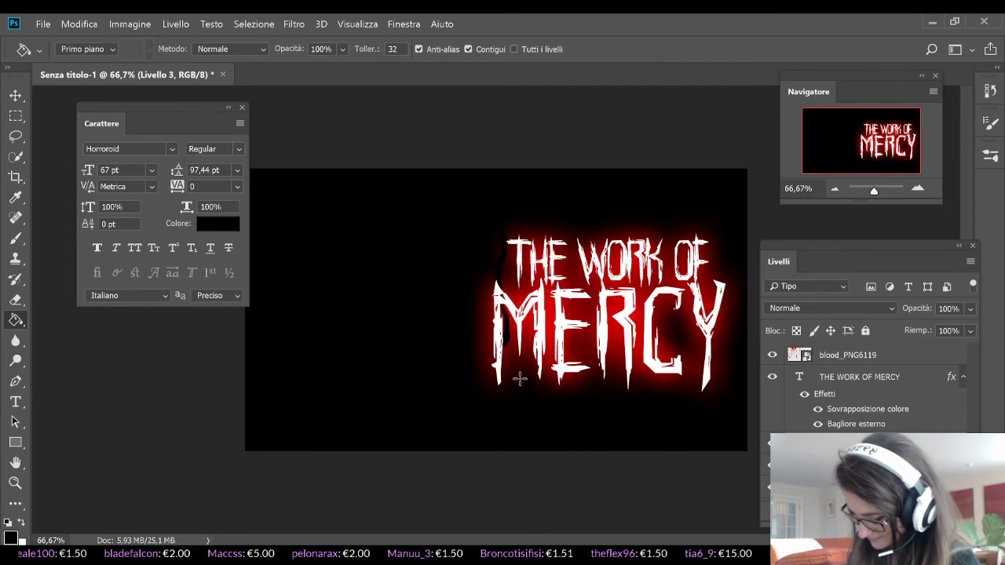
Colorize the black fill of Livello 3 to bright red with hue 0, saturation 79 and raised lightness
{"action": "key", "text": "ctrl+u"}
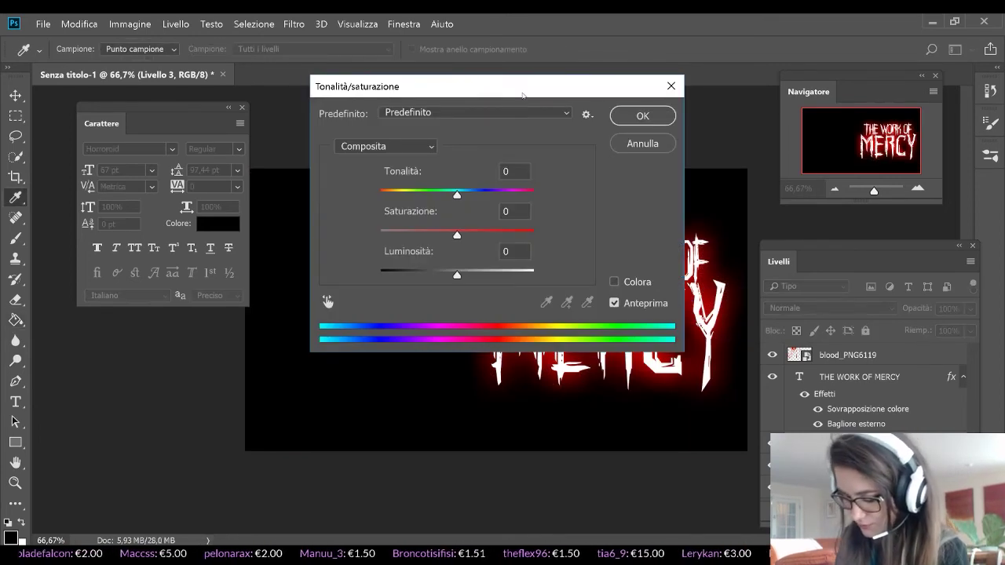
{"action": "left_click_drag", "start_coordinate": [522, 95], "coordinate": [155, 181]}
{"action": "left_click", "coordinate": [256, 367]}
{"action": "left_click_drag", "start_coordinate": [61, 321], "coordinate": [144, 320]}
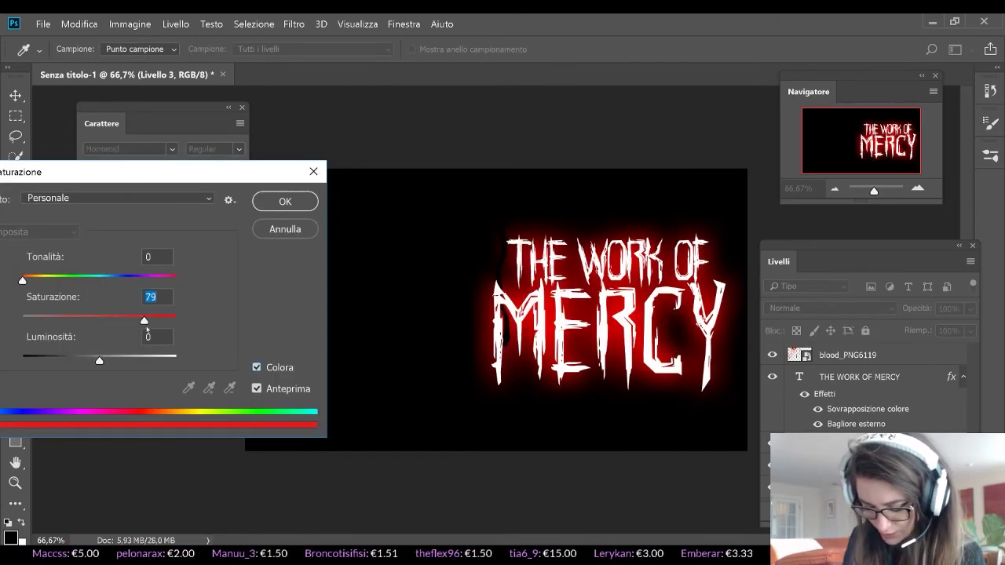
{"action": "left_click_drag", "start_coordinate": [100, 360], "coordinate": [139, 360]}
{"action": "left_click", "coordinate": [276, 204]}
Set the red layer Livello 3 to the Dissolvi blend mode at 13% opacity
{"action": "left_click", "coordinate": [833, 308]}
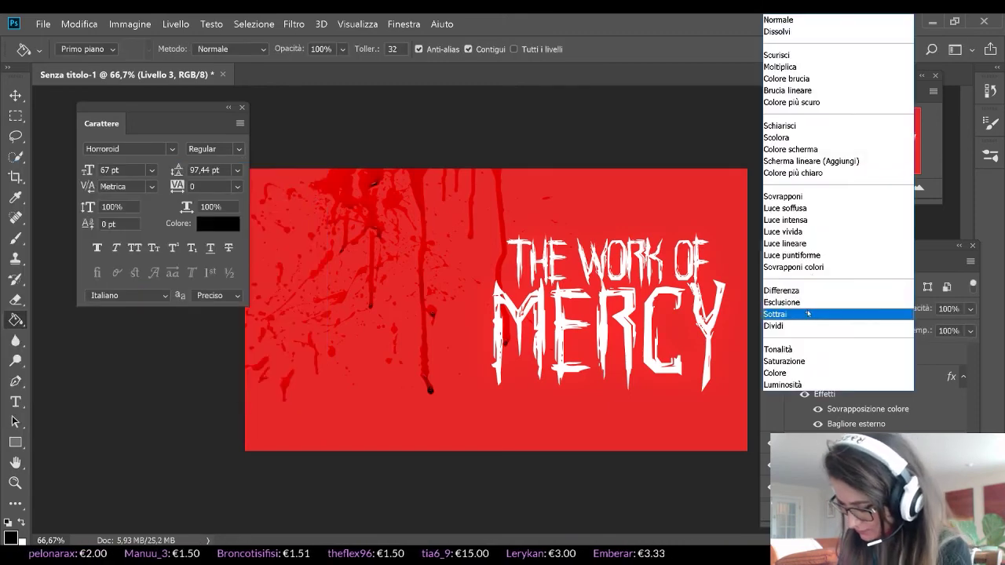
{"action": "left_click", "coordinate": [800, 35]}
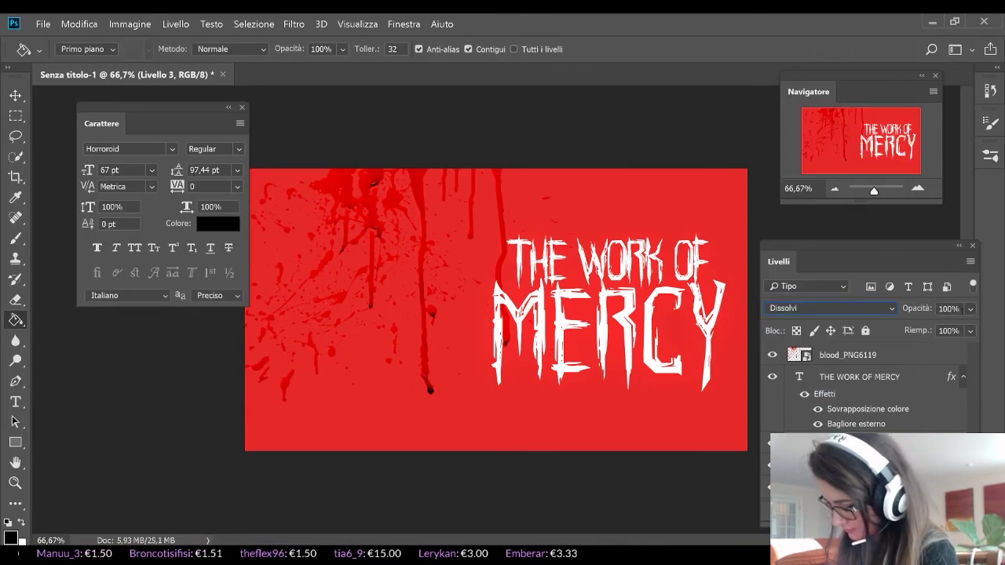
{"action": "left_click", "coordinate": [971, 308]}
{"action": "left_click_drag", "start_coordinate": [974, 327], "coordinate": [907, 327]}
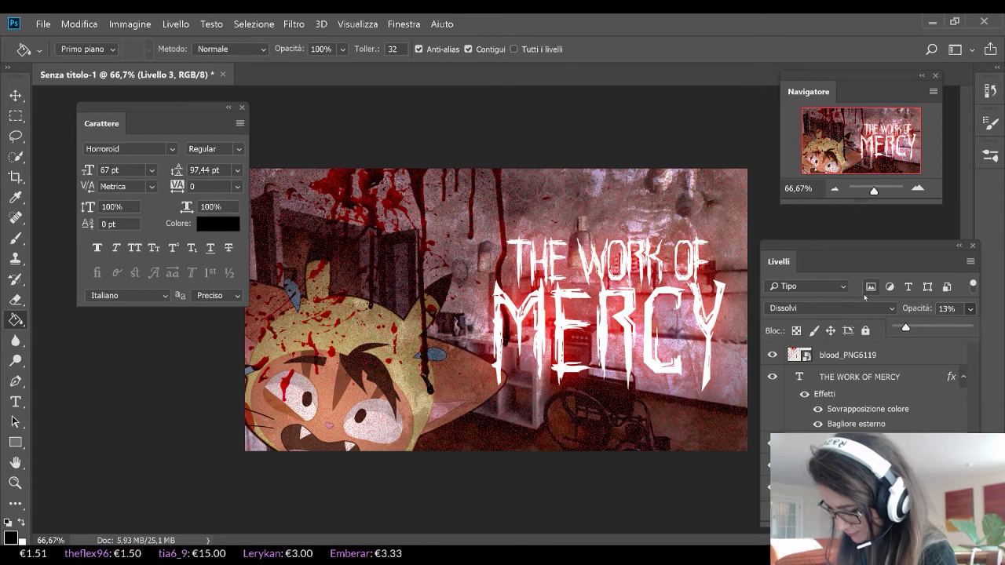
Try out different blend modes on the red layer Livello 3, including Moltiplica, Scolora, Sovrapponi, Luce vivida, Sottrai and Colore
{"action": "left_click", "coordinate": [852, 306]}
{"action": "key", "text": "Escape"}
{"action": "key", "text": "Down"}
{"action": "key", "text": "Down"}
{"action": "key", "text": "Down"}
{"action": "key", "text": "Down"}
{"action": "key", "text": "Down"}
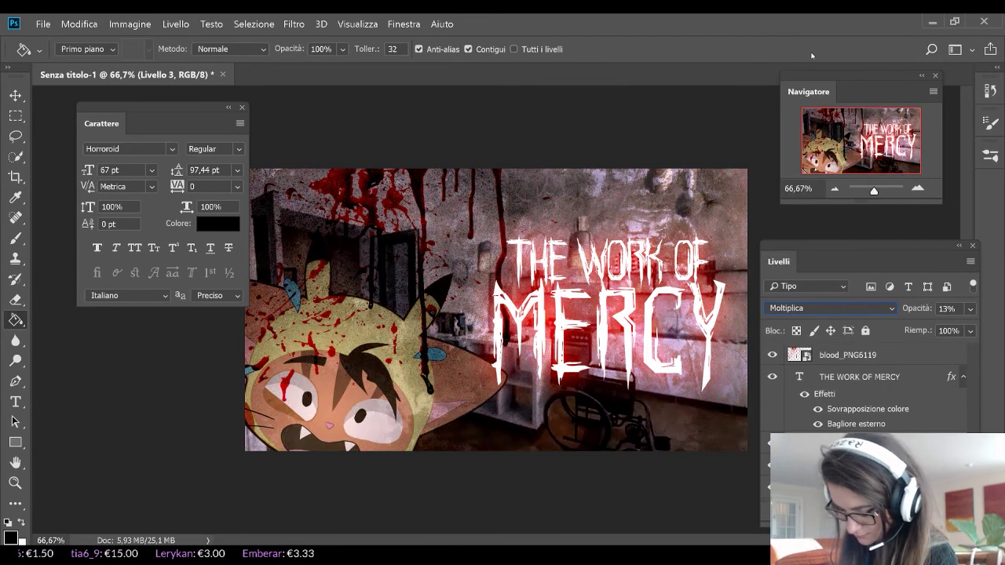
{"action": "key", "text": "Up"}
{"action": "key", "text": "Up"}
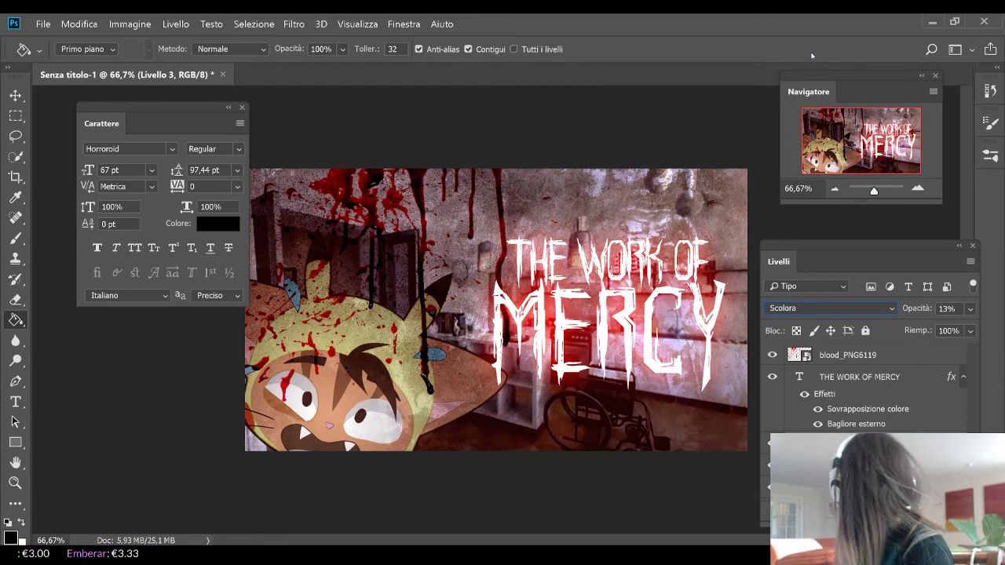
{"action": "key", "text": "Down"}
{"action": "key", "text": "Down"}
{"action": "key", "text": "Down"}
{"action": "key", "text": "Down"}
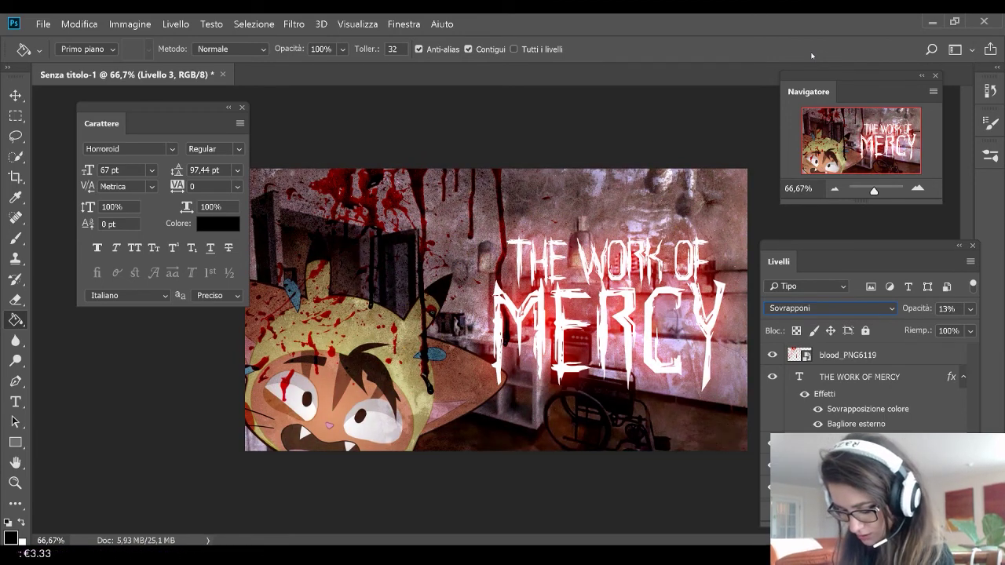
{"action": "key", "text": "Down"}
{"action": "key", "text": "Down"}
{"action": "key", "text": "Down"}
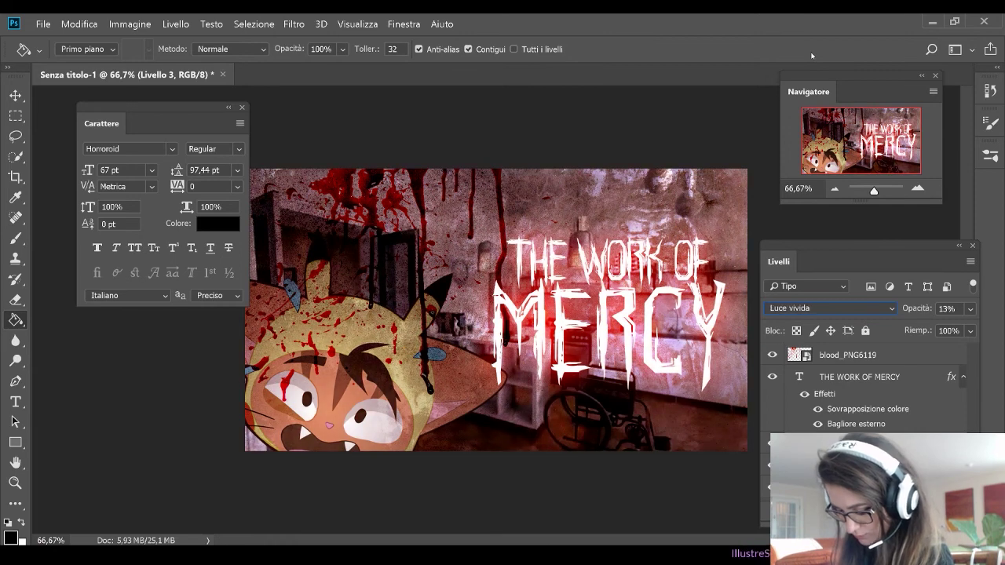
{"action": "key", "text": "Down"}
{"action": "key", "text": "Down"}
{"action": "key", "text": "Down"}
{"action": "key", "text": "Down"}
{"action": "key", "text": "Down"}
{"action": "key", "text": "Down"}
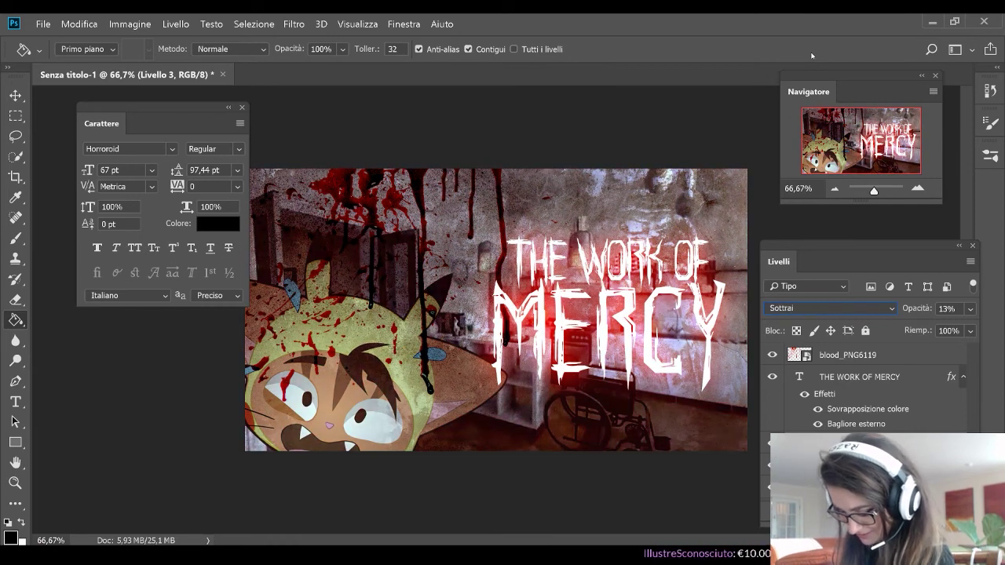
{"action": "key", "text": "Down"}
{"action": "key", "text": "Down"}
{"action": "key", "text": "Down"}
{"action": "key", "text": "Down"}
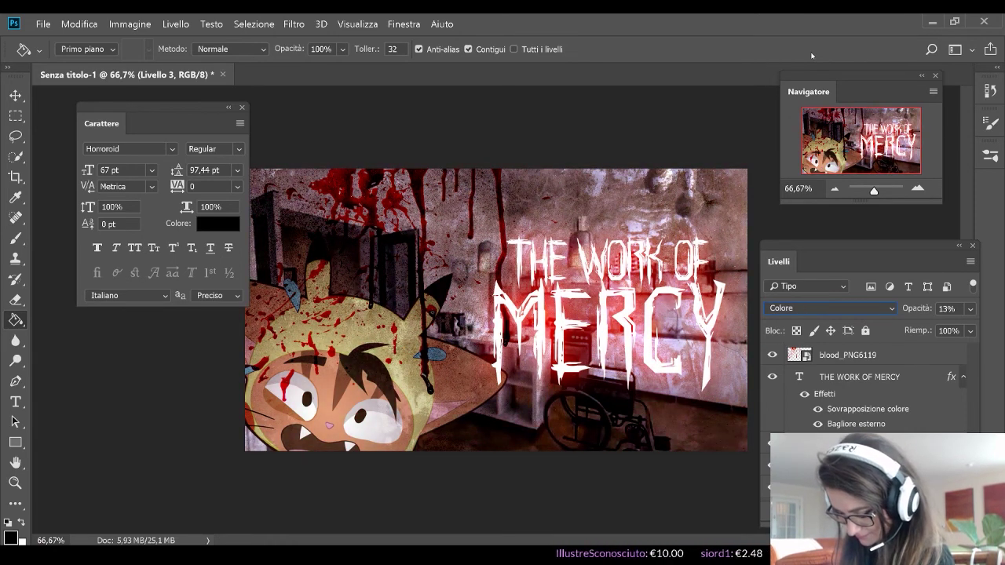
{"action": "key", "text": "Down"}
{"action": "key", "text": "Up"}
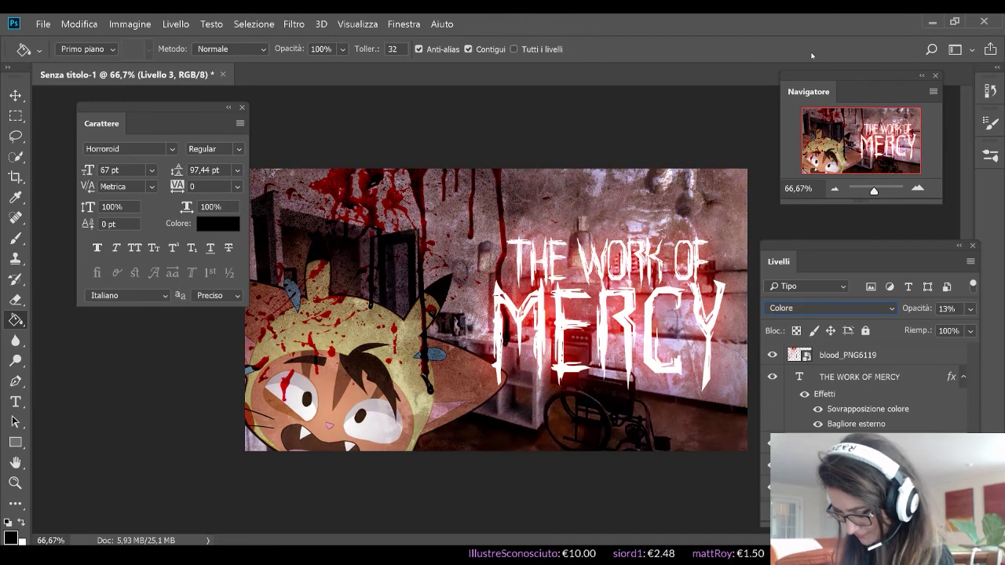
Set the red layer Livello 3's blend mode to Schiarisci
{"action": "left_click", "coordinate": [878, 308]}
{"action": "left_click", "coordinate": [803, 71]}
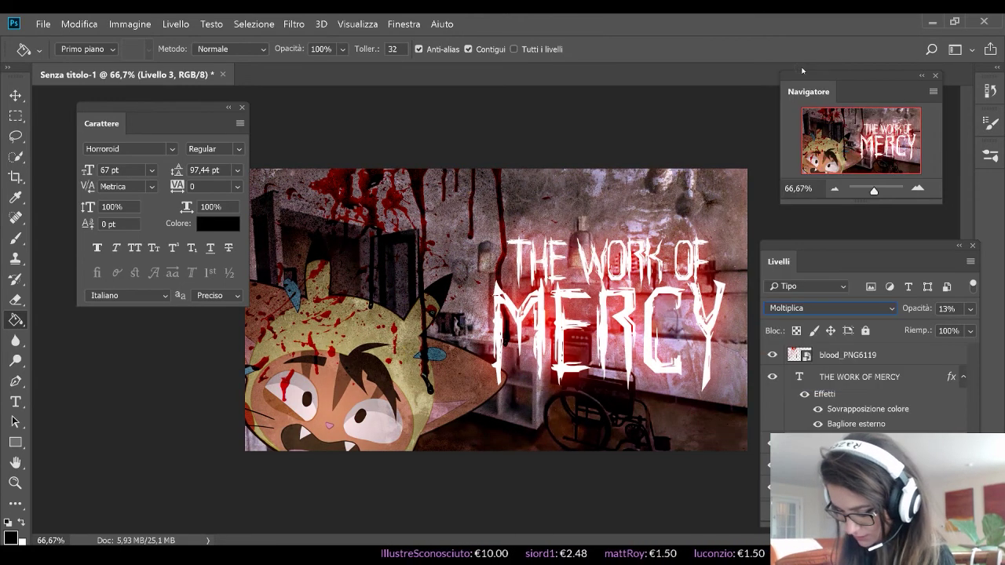
{"action": "key", "text": "Down"}
{"action": "key", "text": "Down"}
{"action": "key", "text": "Down"}
{"action": "key", "text": "Down"}
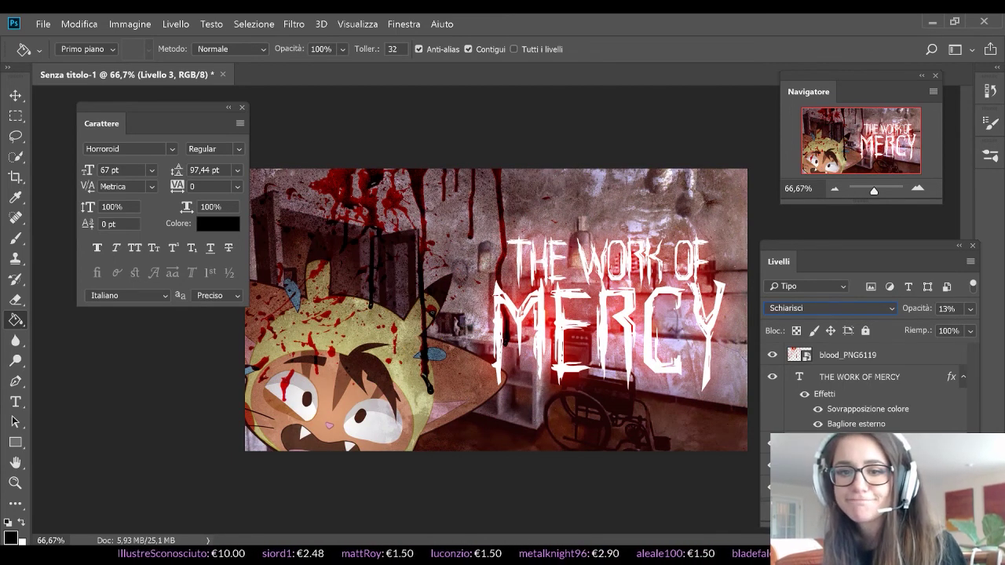
{"action": "key", "text": "Return"}
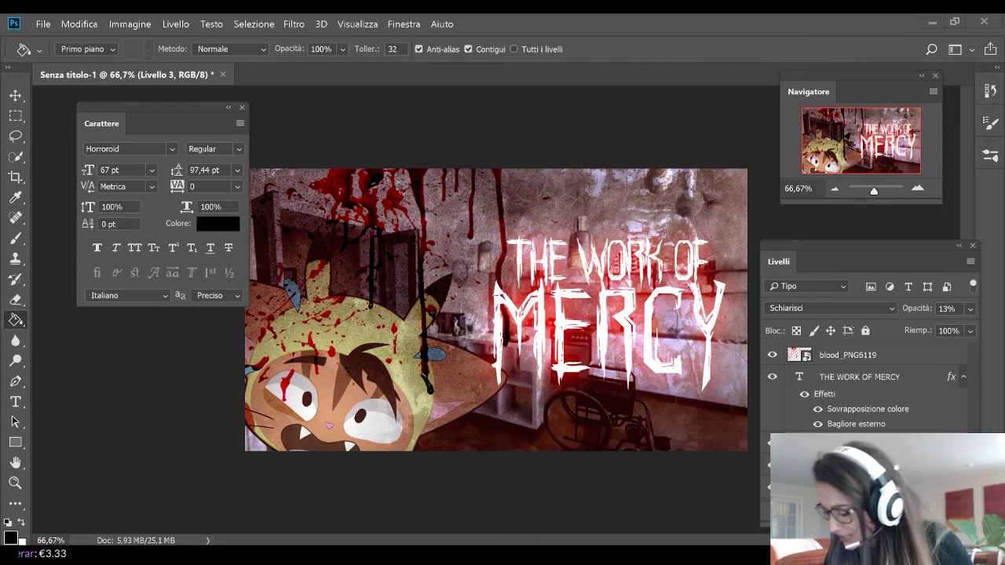
Set the title line THE WORK OF to -80 tracking and 105% horizontal scale
{"action": "left_click", "coordinate": [923, 378]}
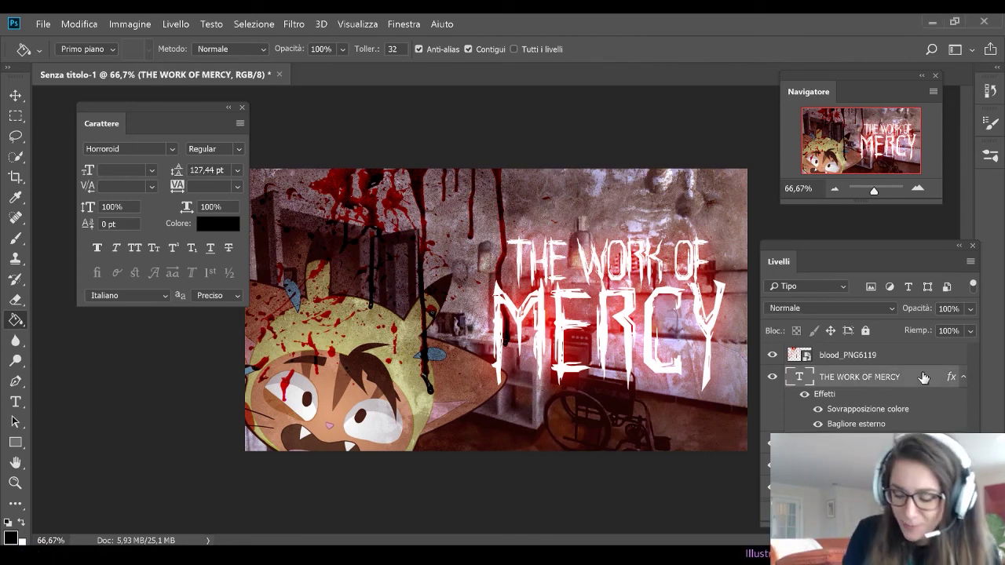
{"action": "left_click", "coordinate": [15, 402]}
{"action": "left_click_drag", "start_coordinate": [510, 263], "coordinate": [699, 264]}
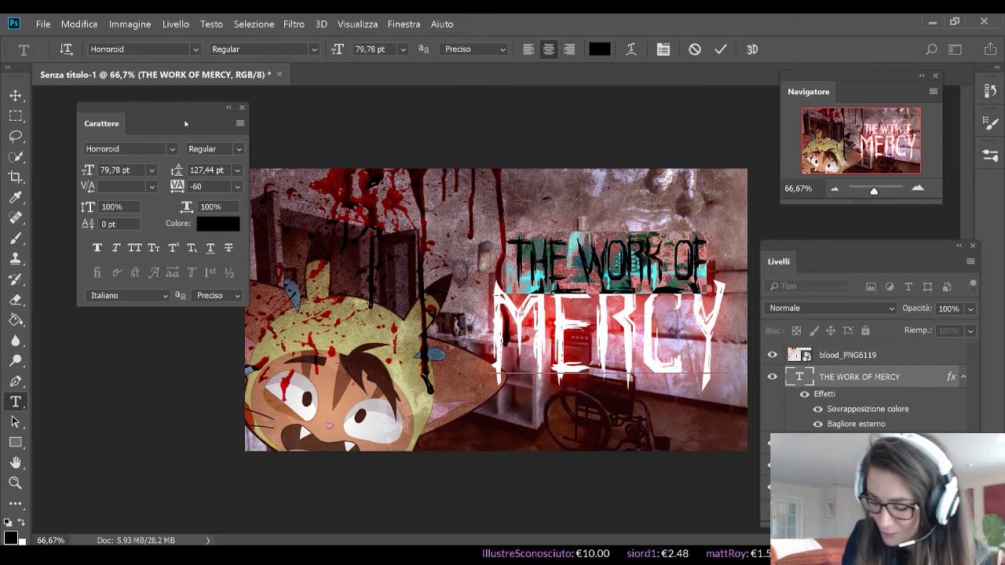
{"action": "mouse_move", "coordinate": [185, 123]}
{"action": "left_mouse_down"}
{"action": "mouse_move", "coordinate": [227, 118]}
{"action": "mouse_move", "coordinate": [187, 123]}
{"action": "left_mouse_up"}
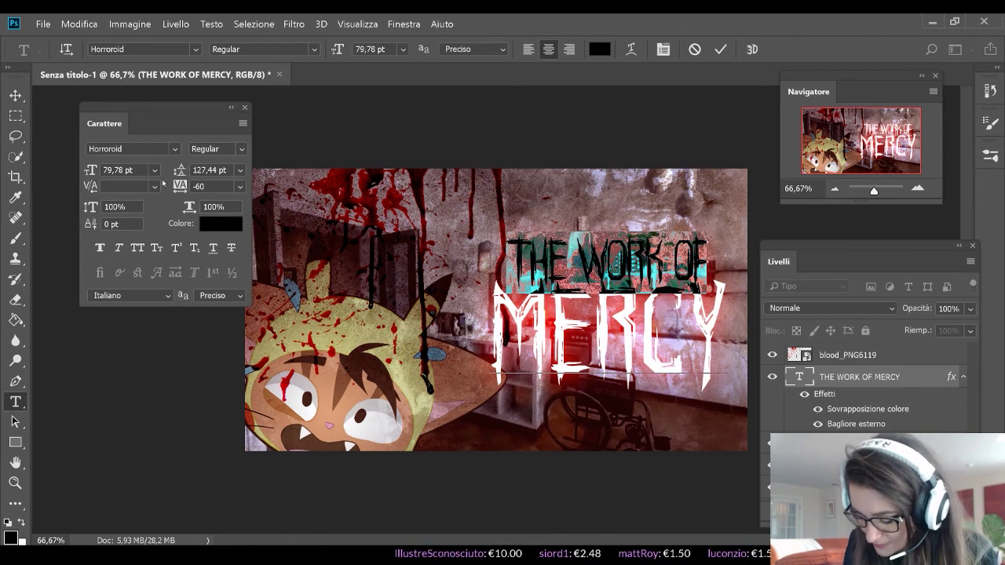
{"action": "mouse_move", "coordinate": [180, 189]}
{"action": "left_mouse_down"}
{"action": "mouse_move", "coordinate": [171, 193]}
{"action": "mouse_move", "coordinate": [179, 187]}
{"action": "left_mouse_up"}
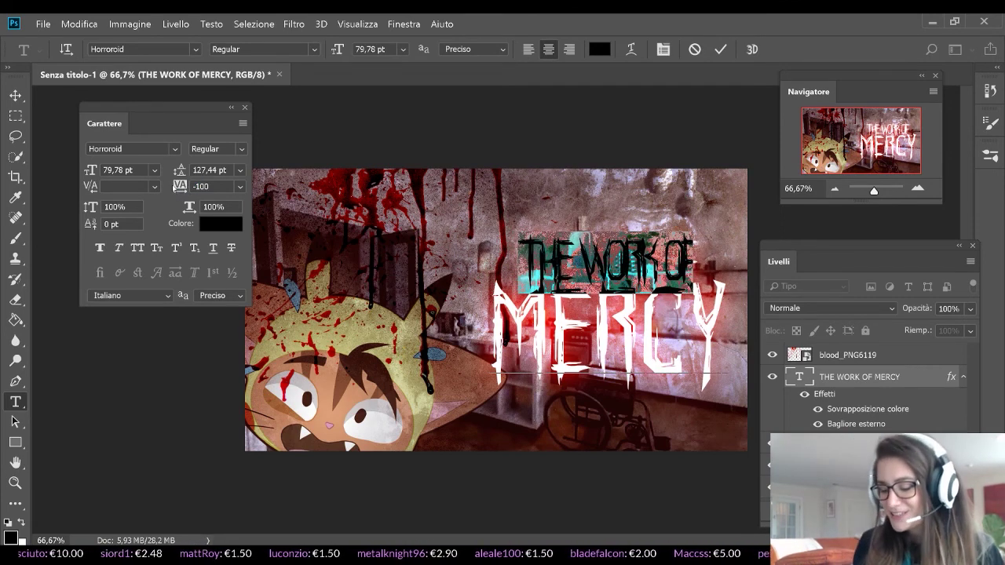
{"action": "left_click", "coordinate": [188, 208]}
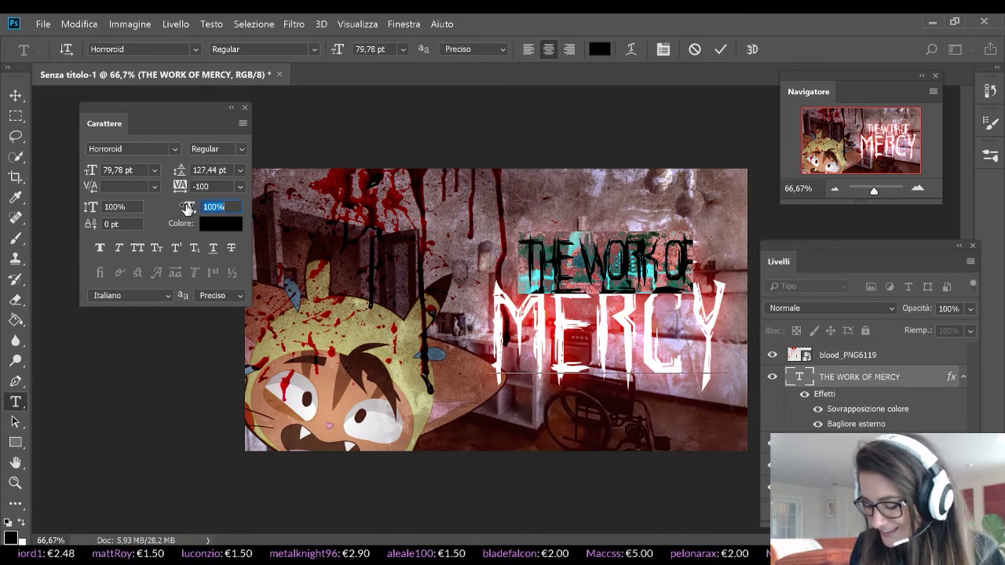
{"action": "mouse_move", "coordinate": [188, 207]}
{"action": "left_mouse_down"}
{"action": "mouse_move", "coordinate": [196, 218]}
{"action": "mouse_move", "coordinate": [184, 208]}
{"action": "mouse_move", "coordinate": [187, 187]}
{"action": "mouse_move", "coordinate": [175, 193]}
{"action": "left_mouse_up"}
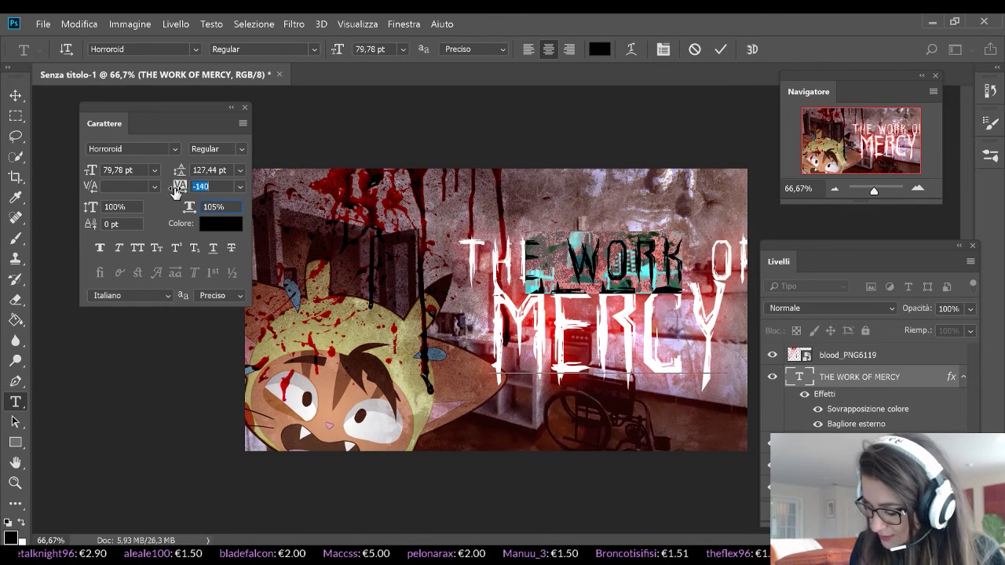
{"action": "type", "text": "-80"}
{"action": "key", "text": "Tab"}
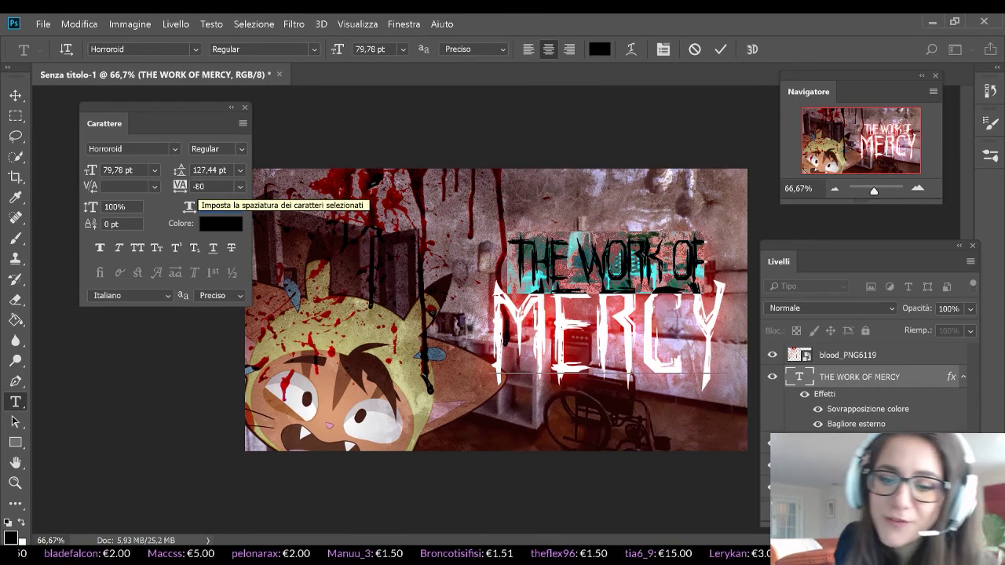
{"action": "left_click", "coordinate": [721, 49]}
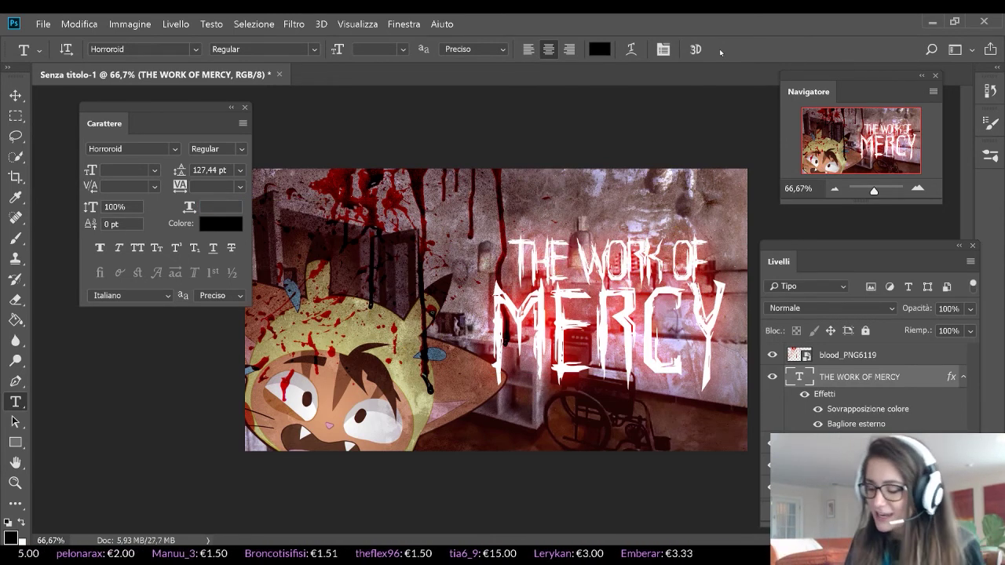
Widen the letter spacing of WORK and slightly that of OF so the upper title line spans the width of MERCY
{"action": "left_click_drag", "start_coordinate": [575, 259], "coordinate": [660, 259]}
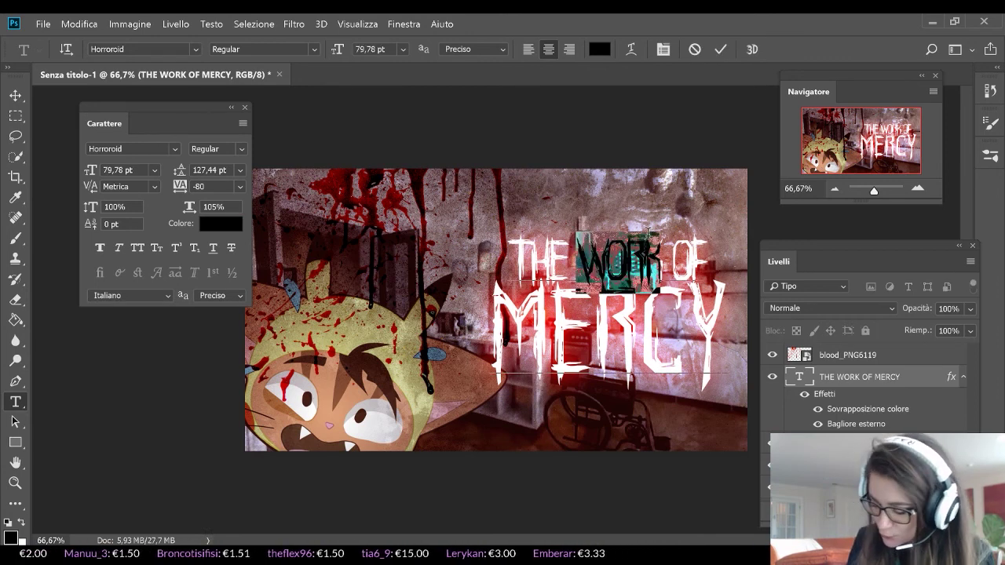
{"action": "left_click_drag", "start_coordinate": [180, 187], "coordinate": [188, 185]}
{"action": "left_click", "coordinate": [720, 49]}
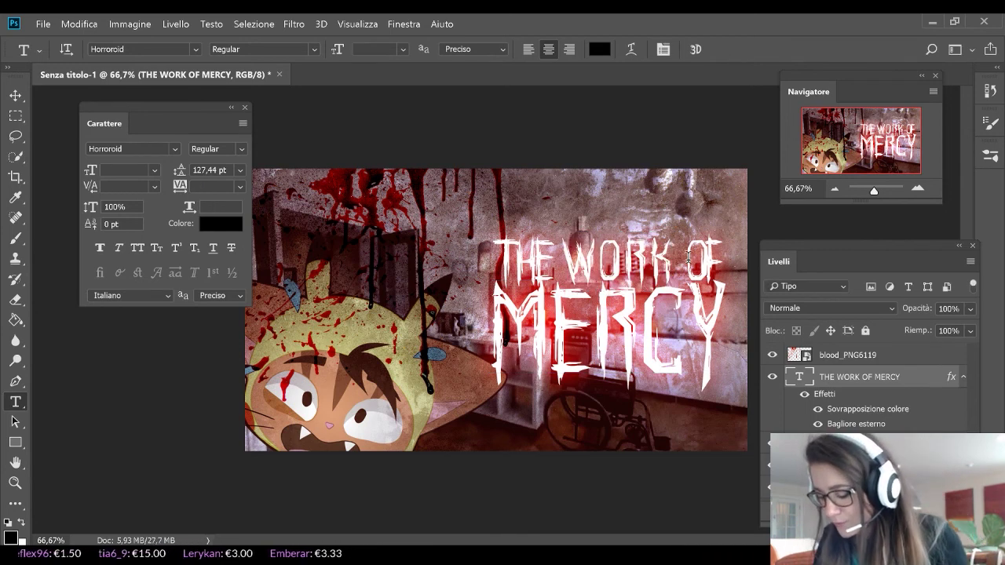
{"action": "left_click_drag", "start_coordinate": [688, 258], "coordinate": [730, 248]}
{"action": "left_click_drag", "start_coordinate": [180, 186], "coordinate": [182, 193]}
{"action": "left_click", "coordinate": [720, 49]}
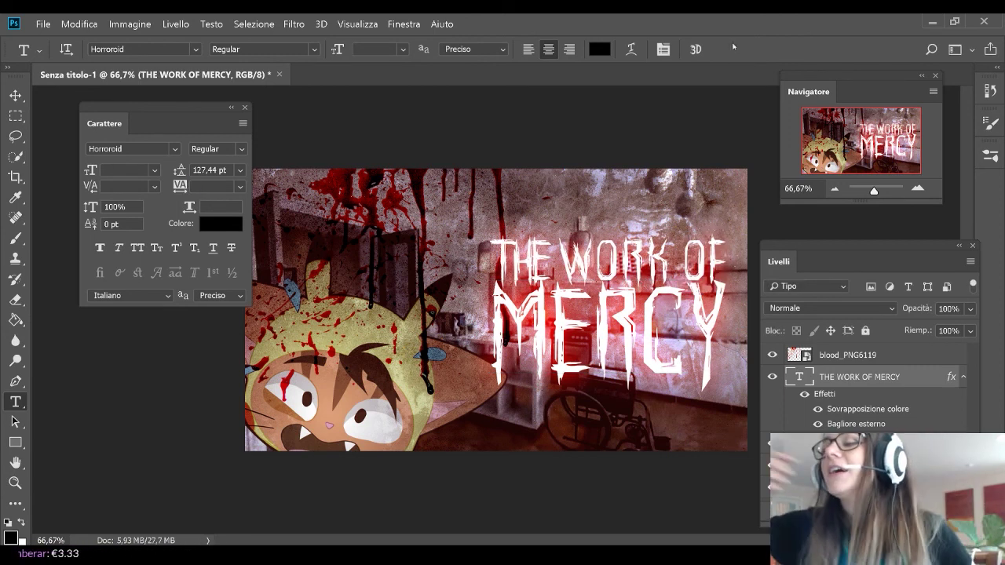
{"action": "left_click_drag", "start_coordinate": [172, 109], "coordinate": [105, 129]}
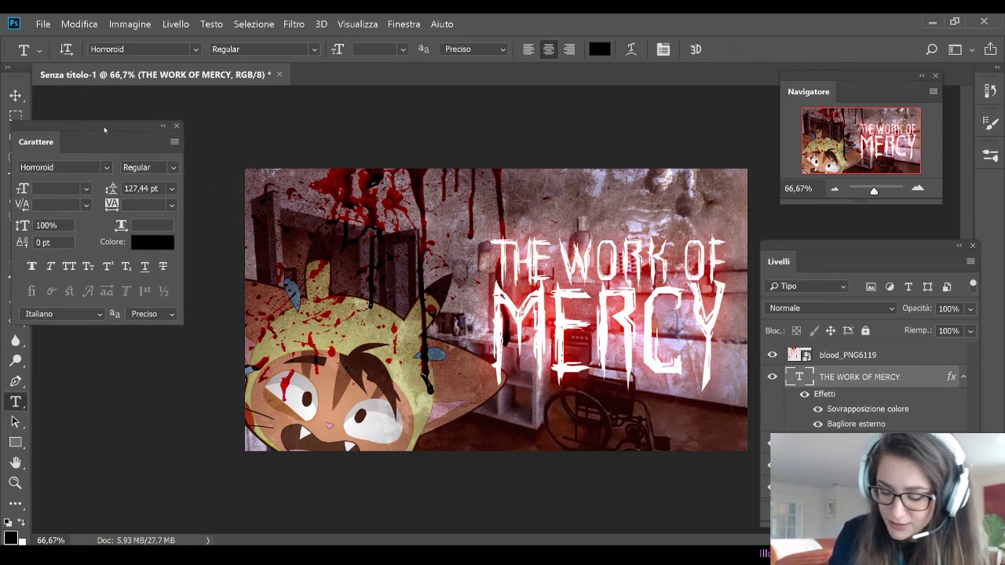